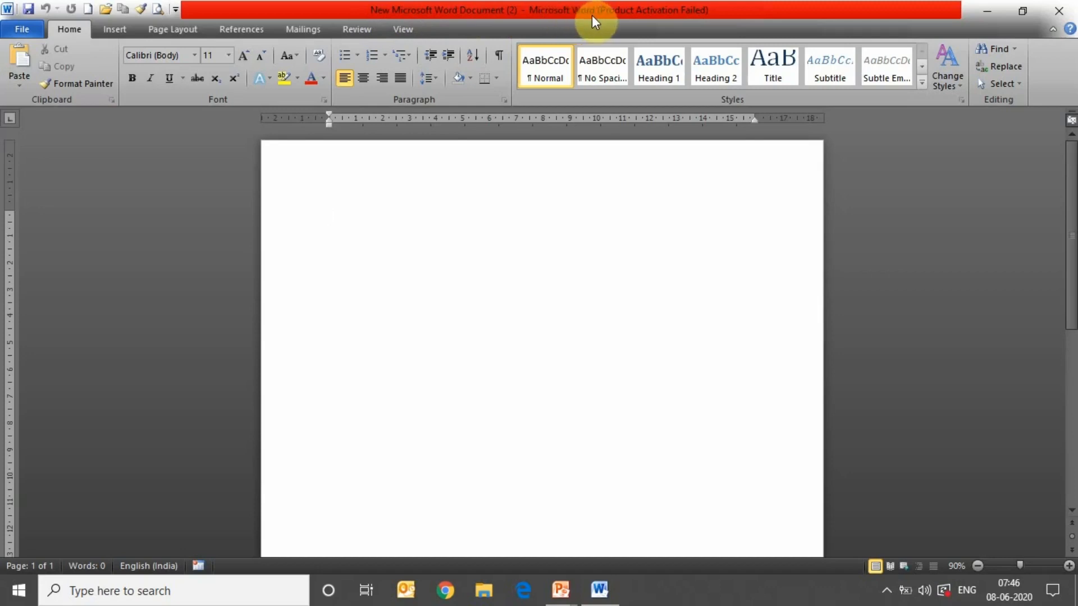
- Minimize Word, show the desktop, then restore the document in a smaller window
click(980, 13)
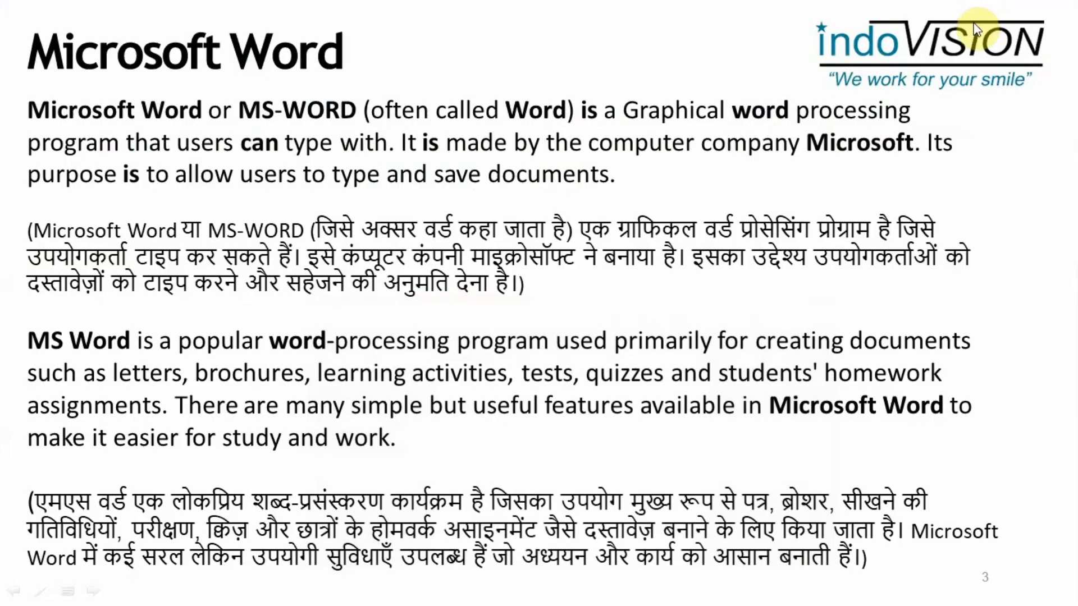
key(super+d)
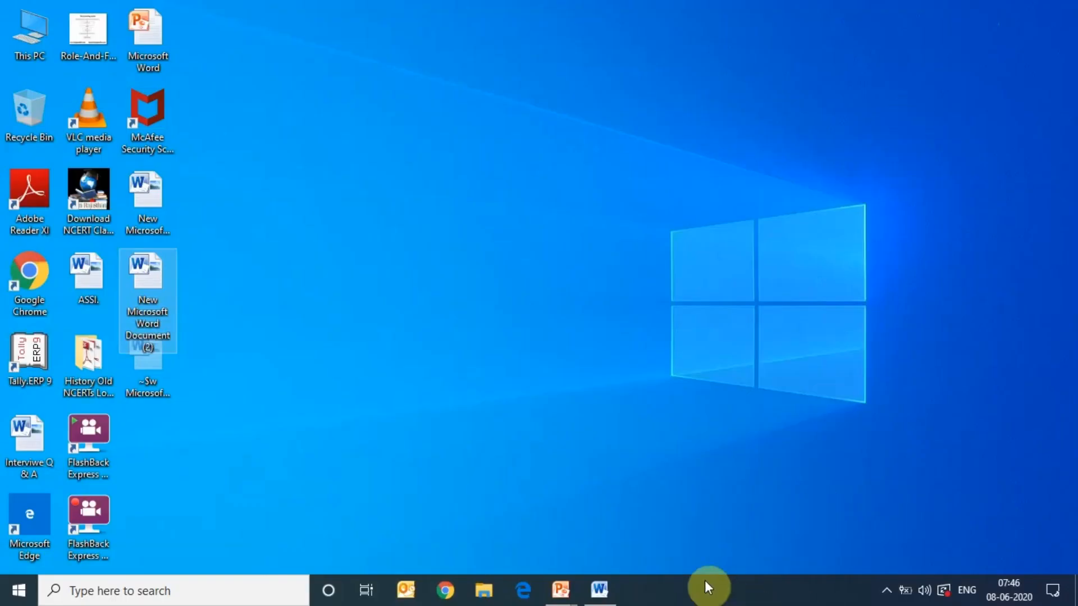
click(613, 592)
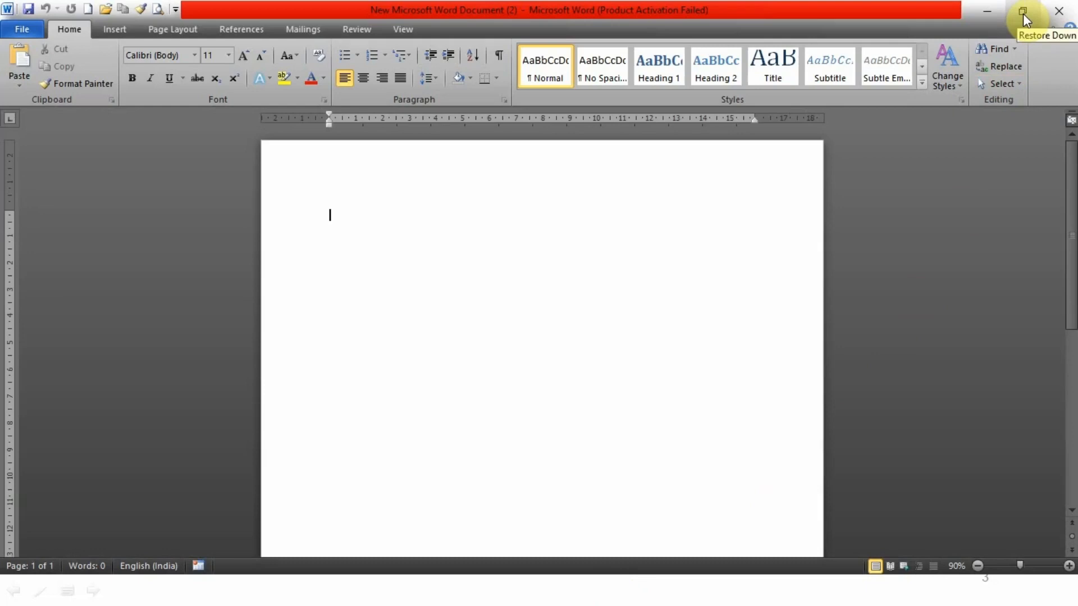
click(1023, 14)
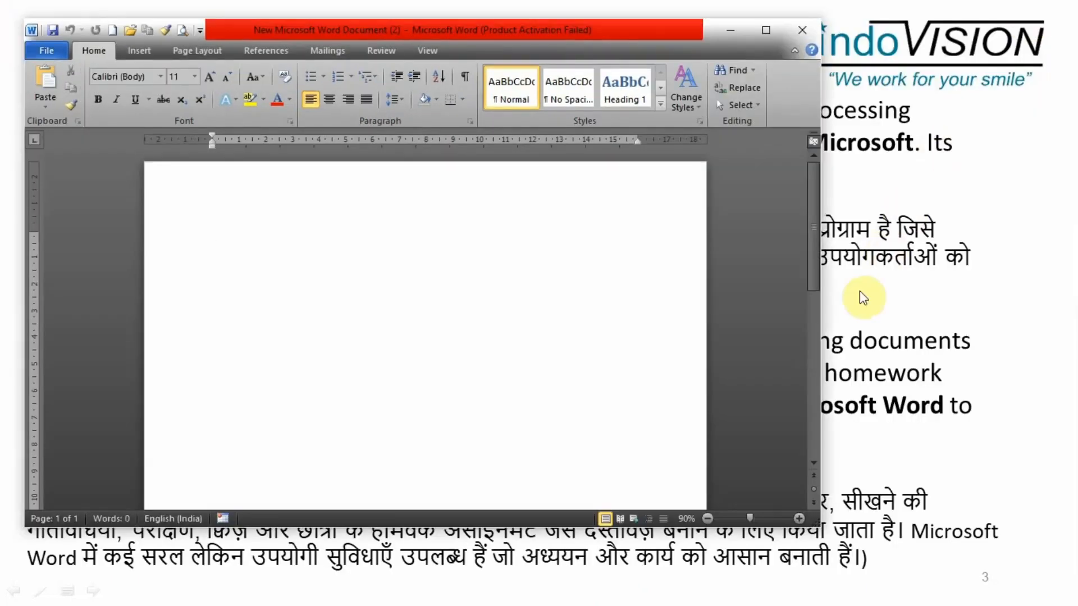
- Maximize the Word window and type the person's full name on the first line
click(814, 326)
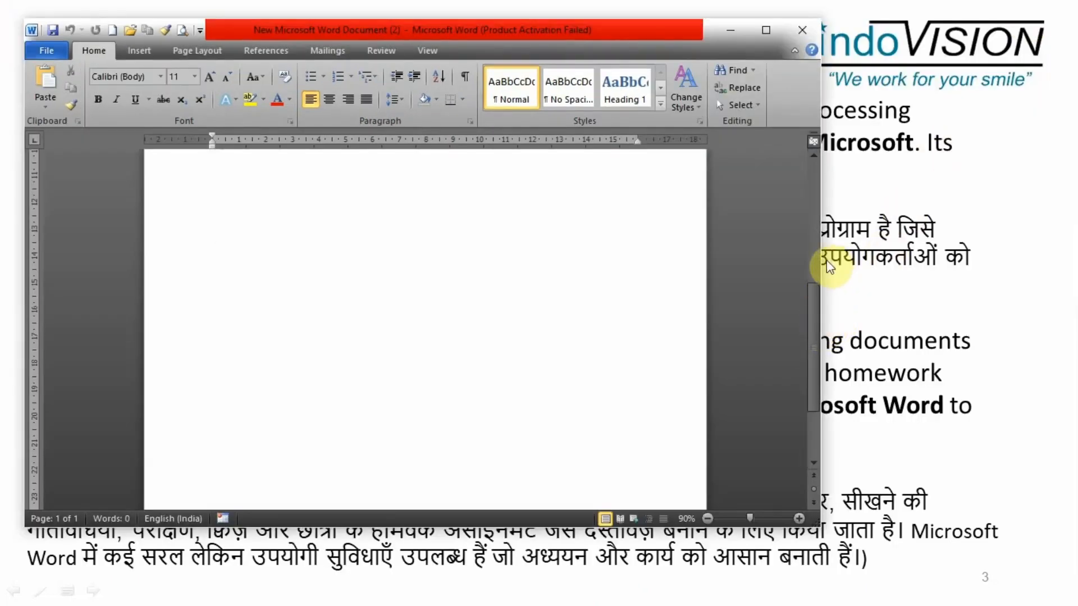
drag(825, 260, 937, 264)
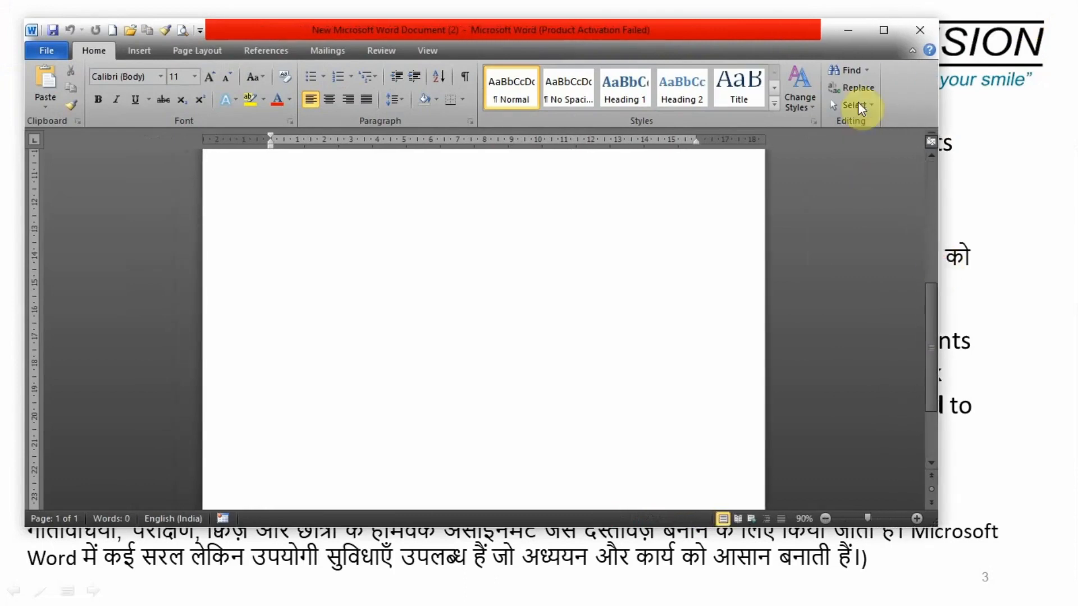
click(879, 34)
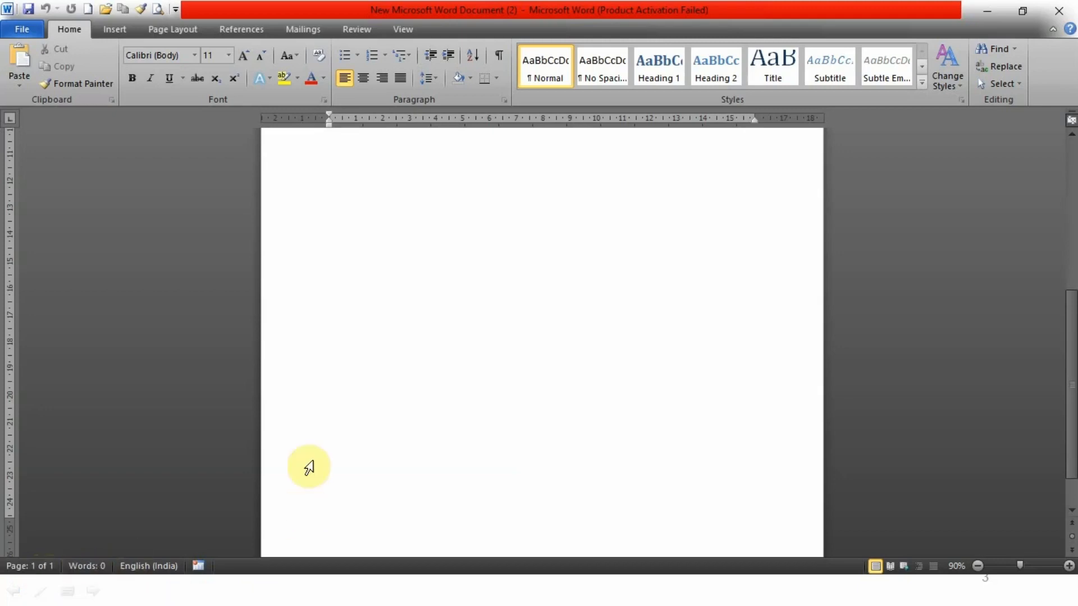
scroll(410, 196, up, 5)
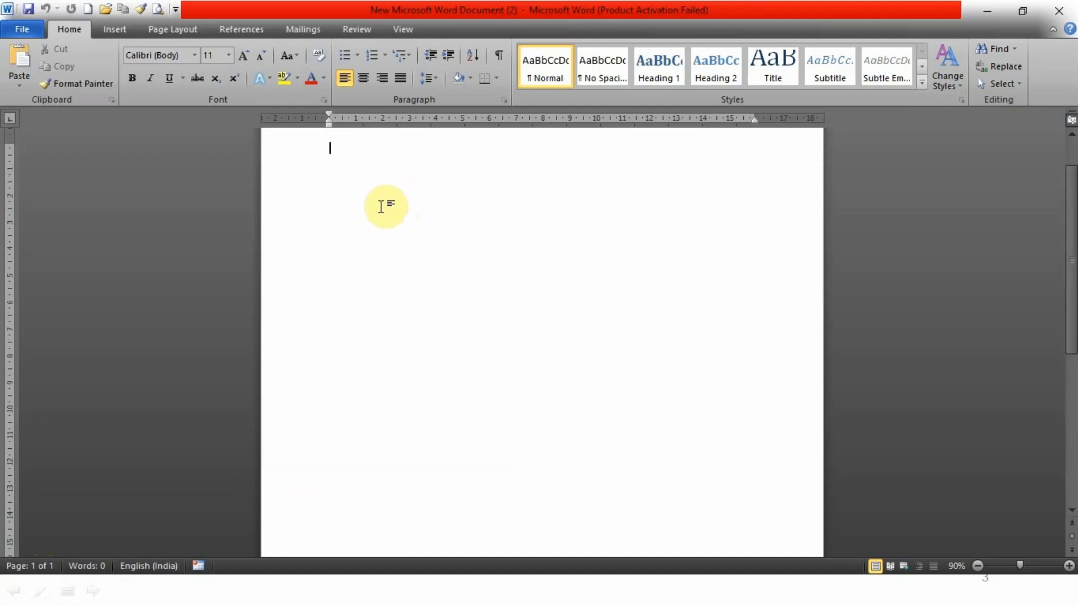
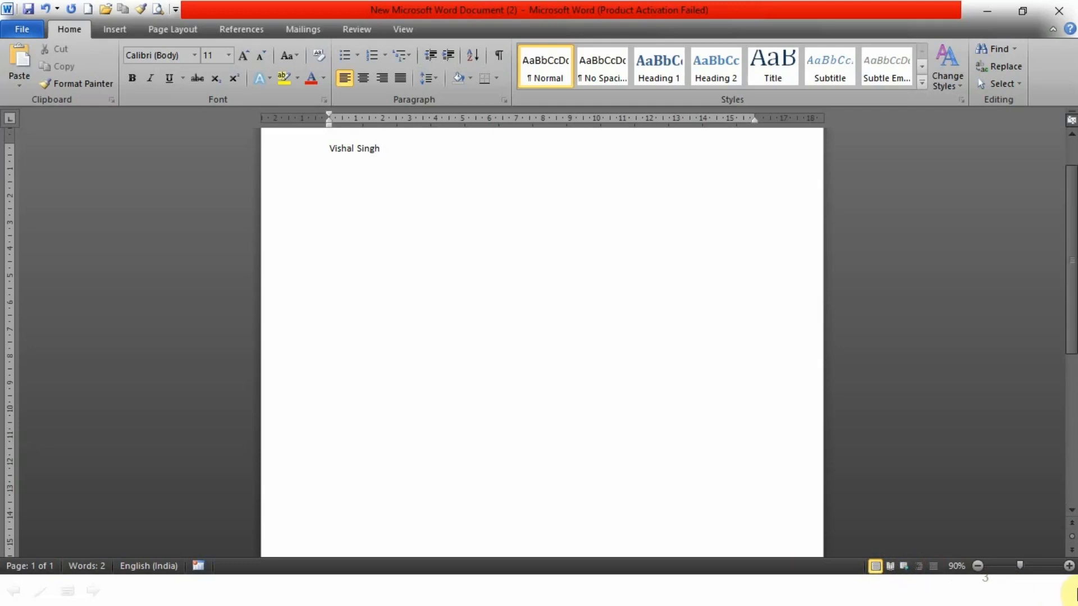
- Zoom in on the page up to 180%
click(1069, 567)
click(1070, 567)
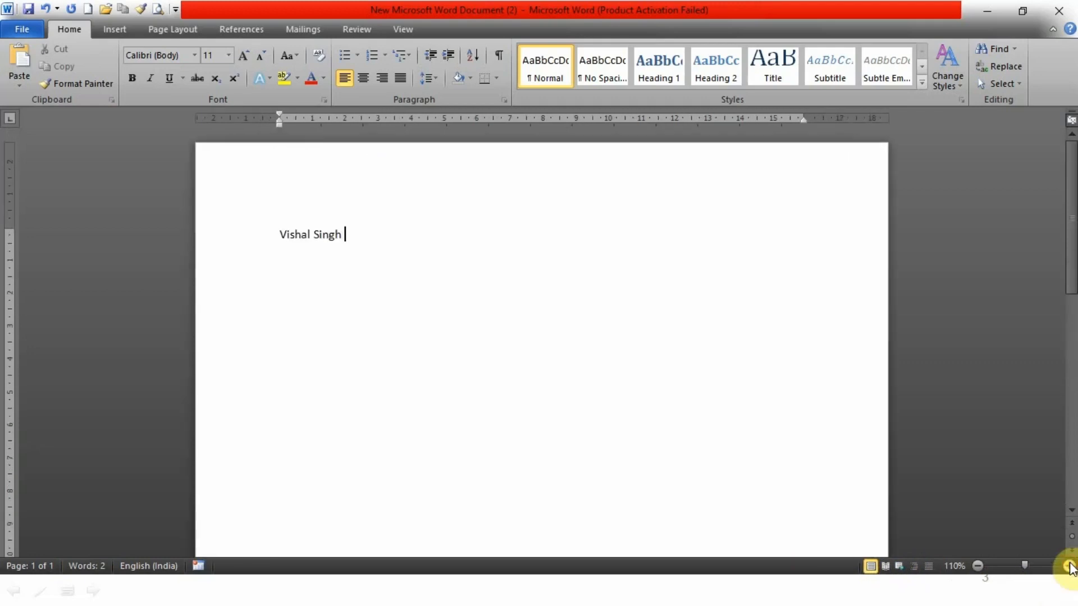
click(1070, 567)
click(1070, 567)
click(1069, 567)
click(1070, 567)
click(1069, 567)
click(1070, 567)
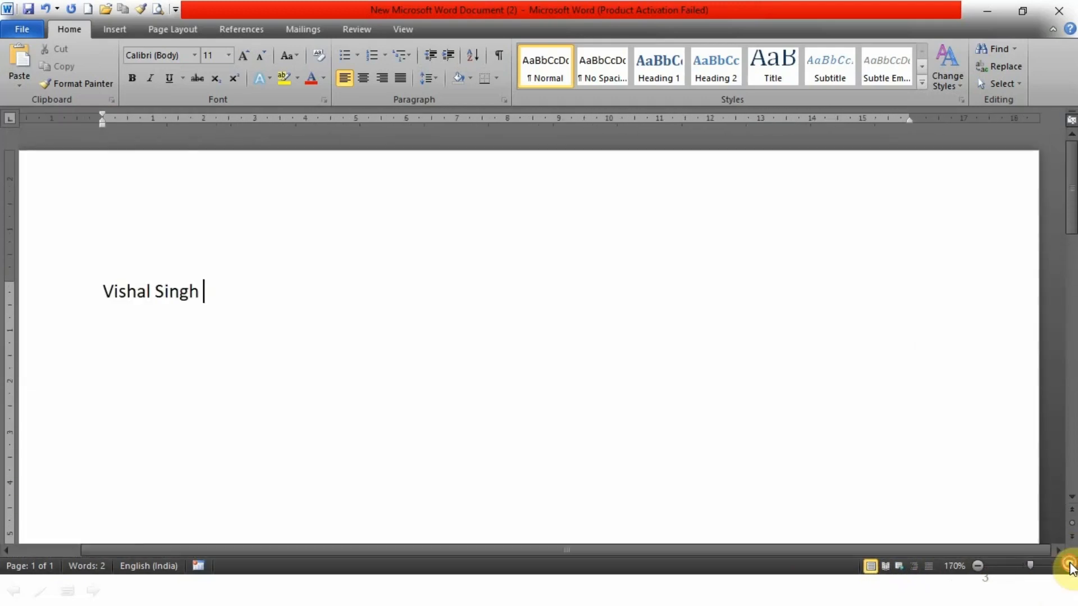
click(1070, 567)
- Zoom the page back out to 100%
click(979, 566)
click(978, 566)
click(978, 566)
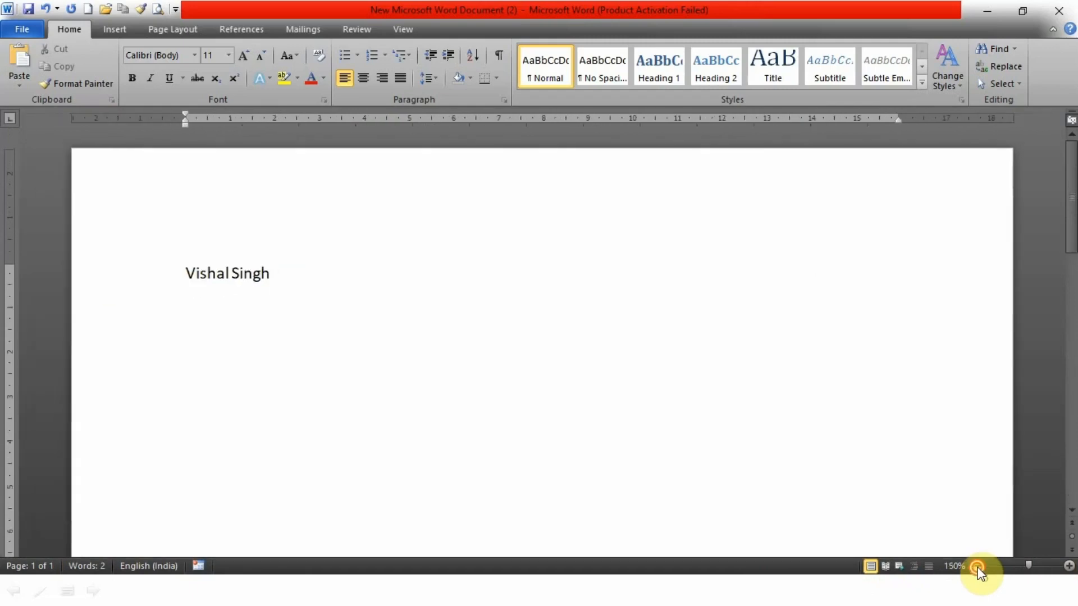
click(978, 566)
click(978, 566)
click(978, 566)
click(978, 566)
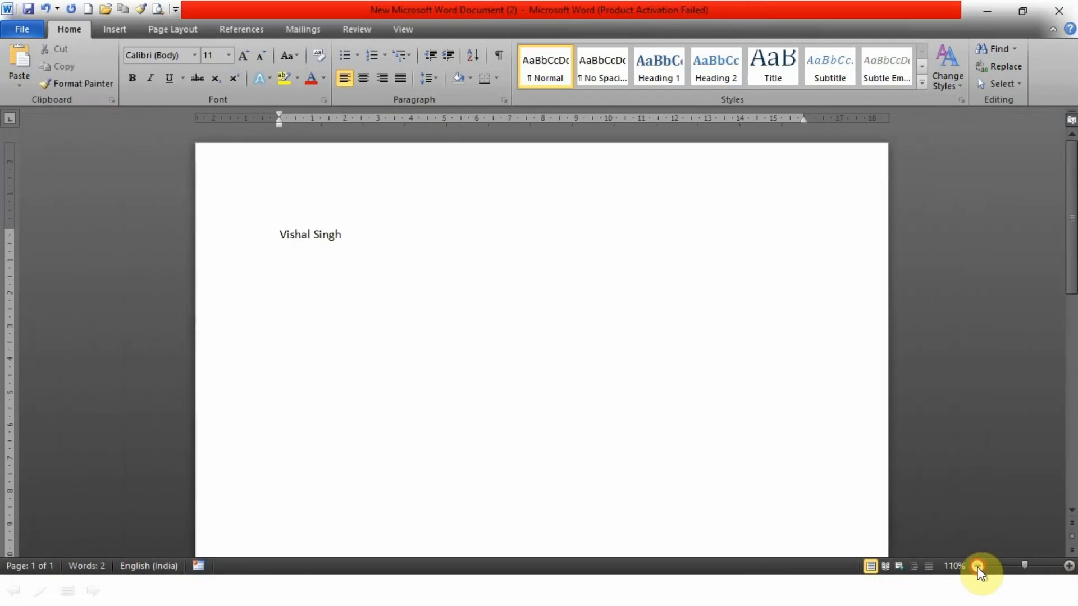
click(979, 566)
drag(1075, 295, 1054, 228)
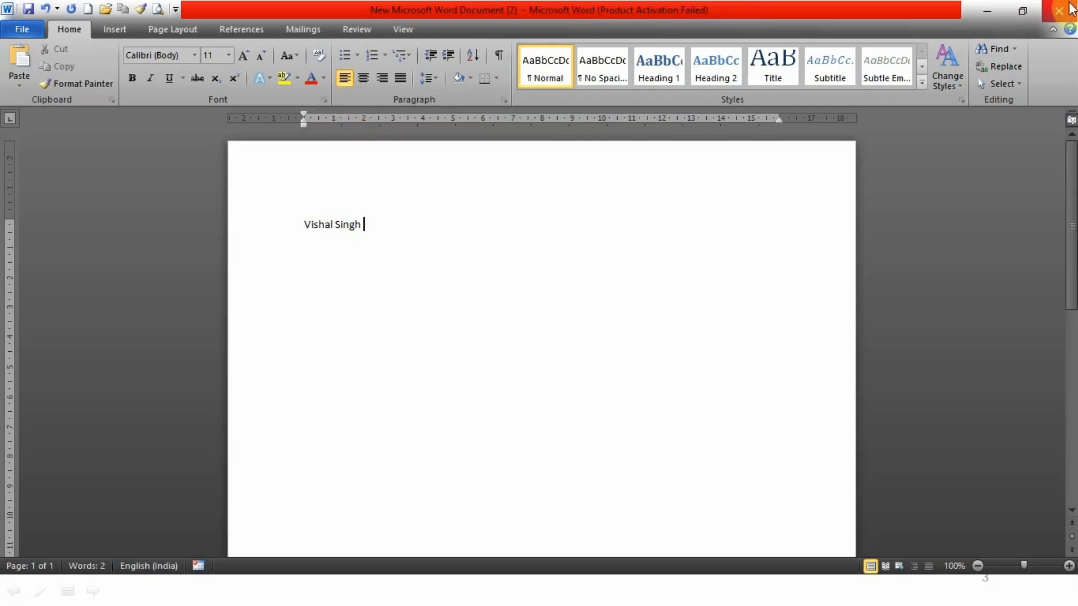
- Close the name document and Word, choosing Don't Save to discard changes
click(21, 27)
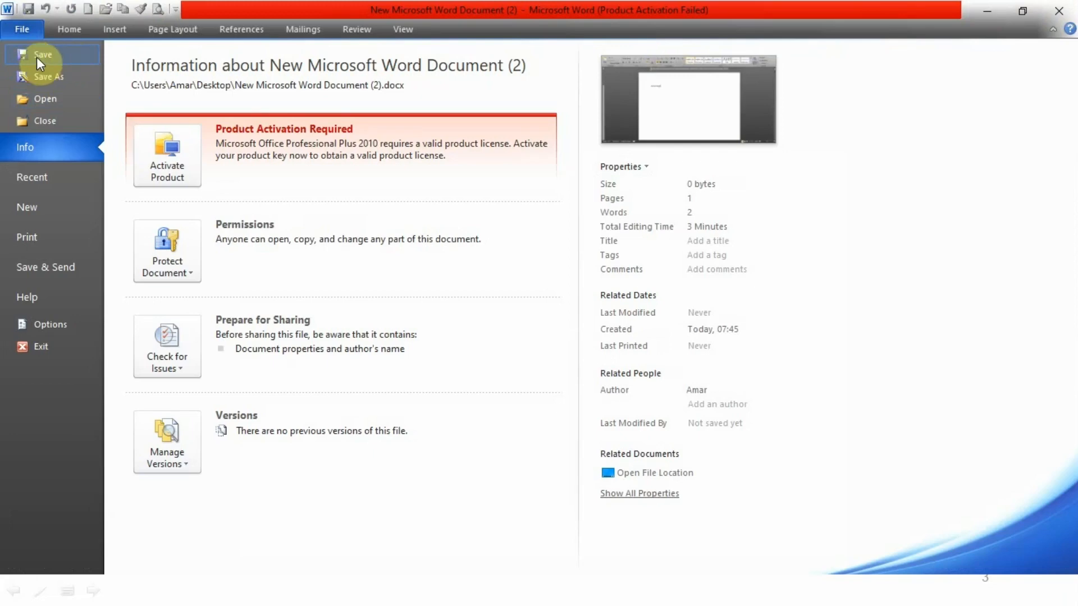
click(1057, 12)
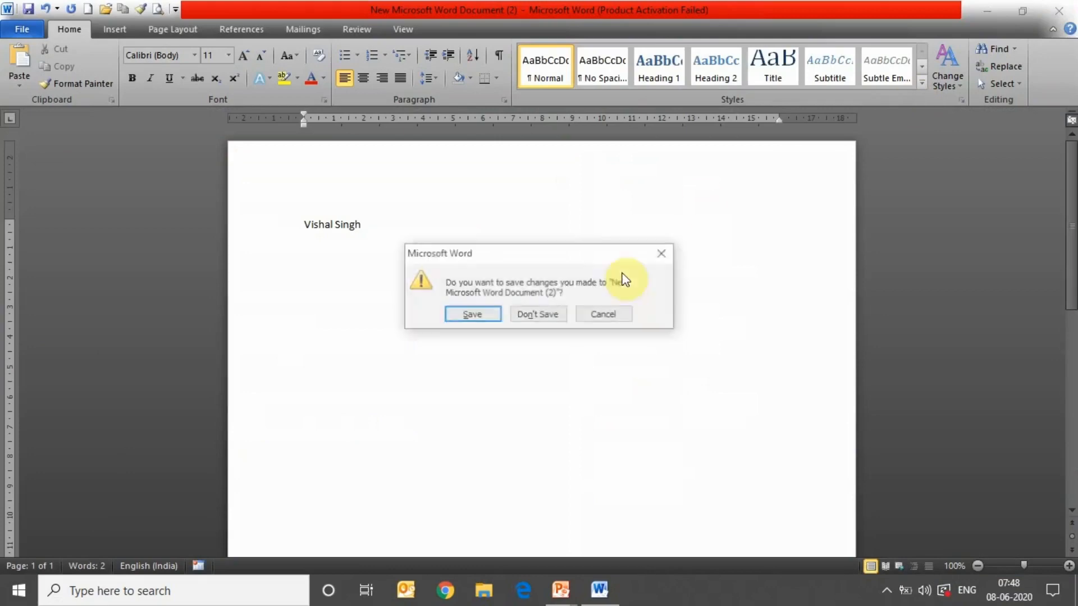
click(551, 313)
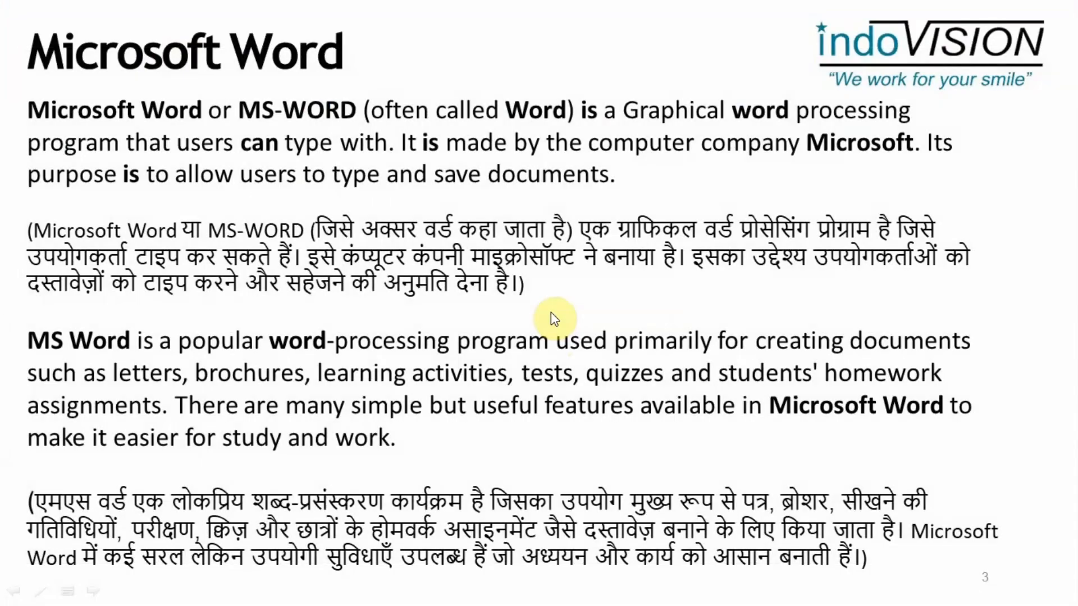
- Relaunch Word via Run with winword, dismiss the Activation Wizard, and show Recent files
key(super+r)
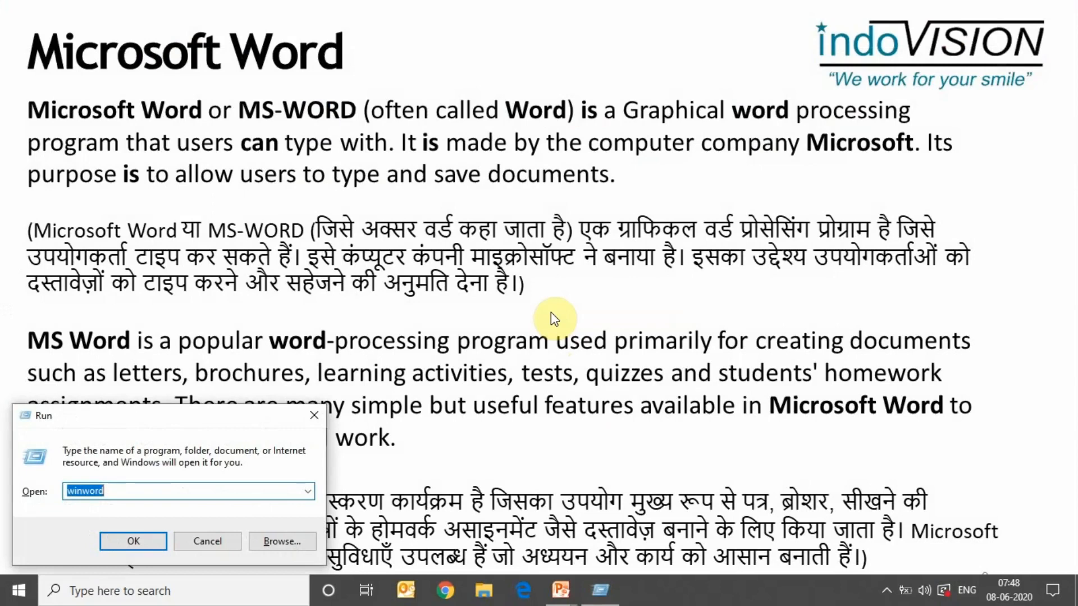
click(125, 543)
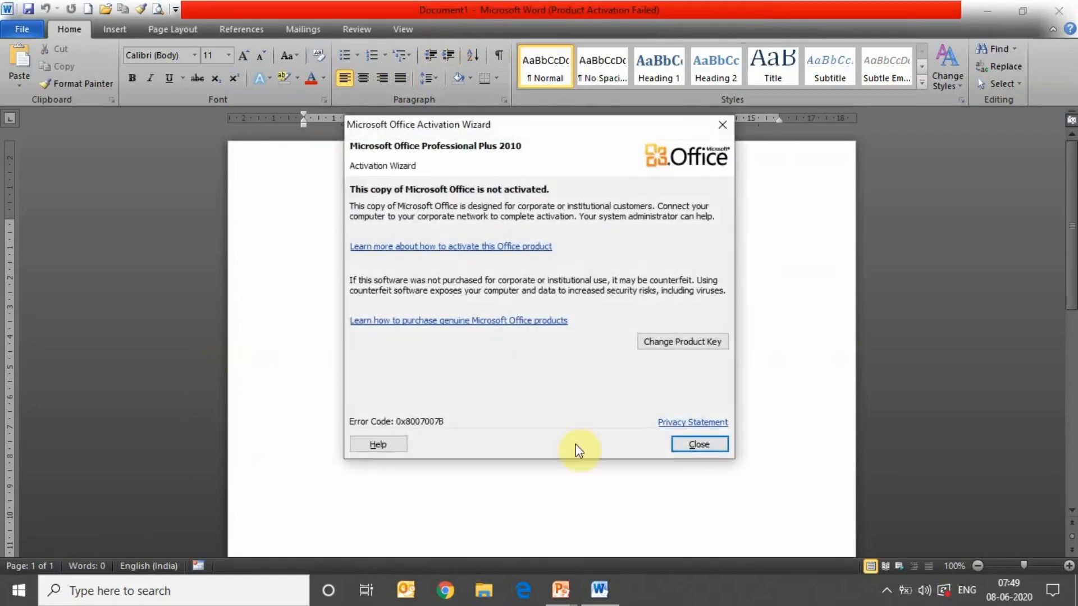
click(717, 445)
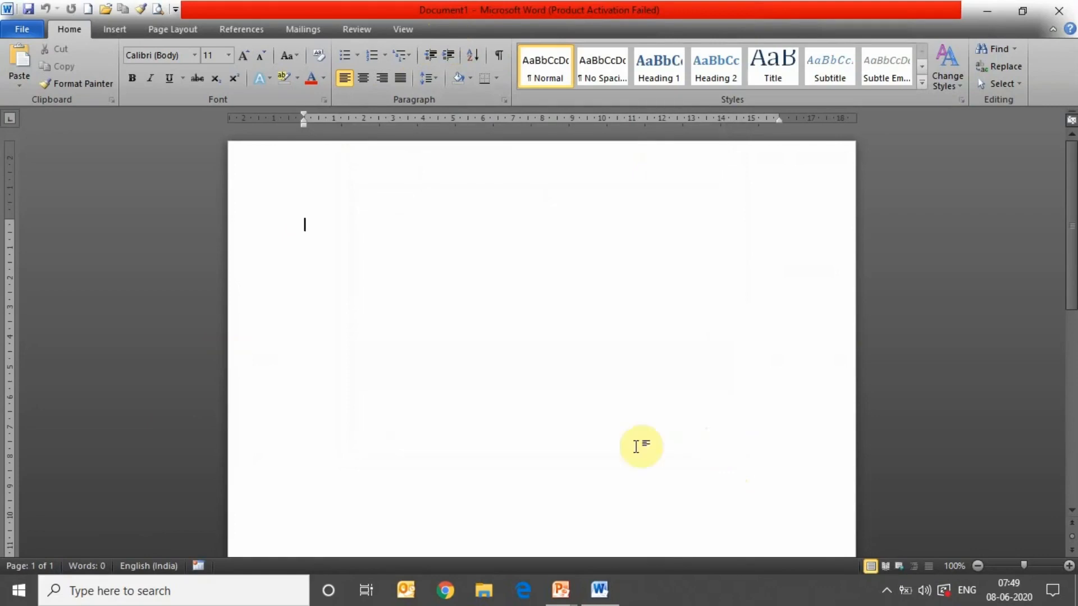
click(29, 29)
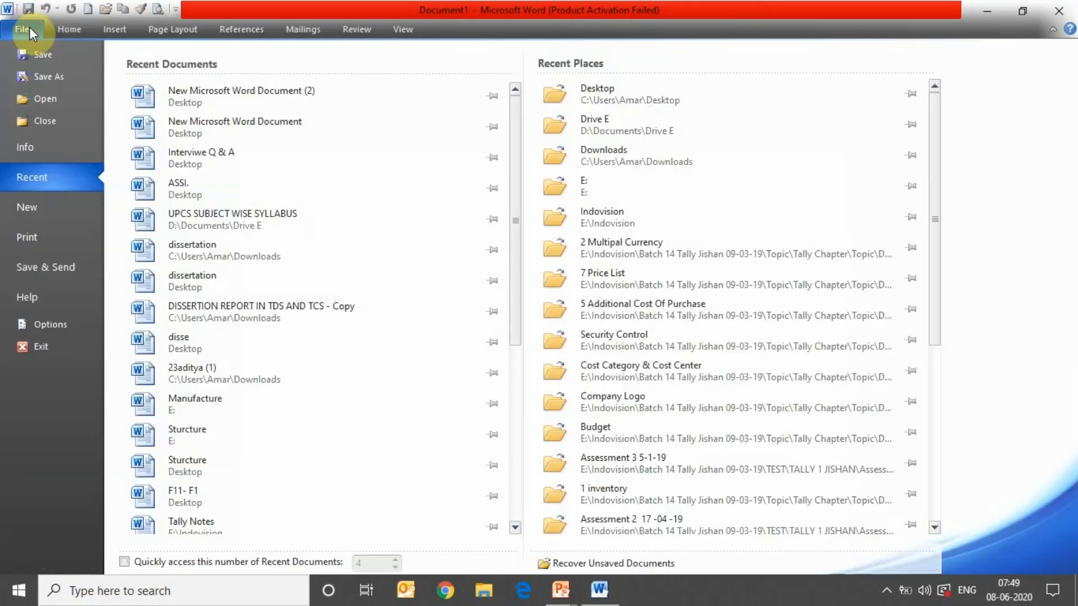
- Save the blank document to the Desktop as Letter.docx and view its file information
click(45, 56)
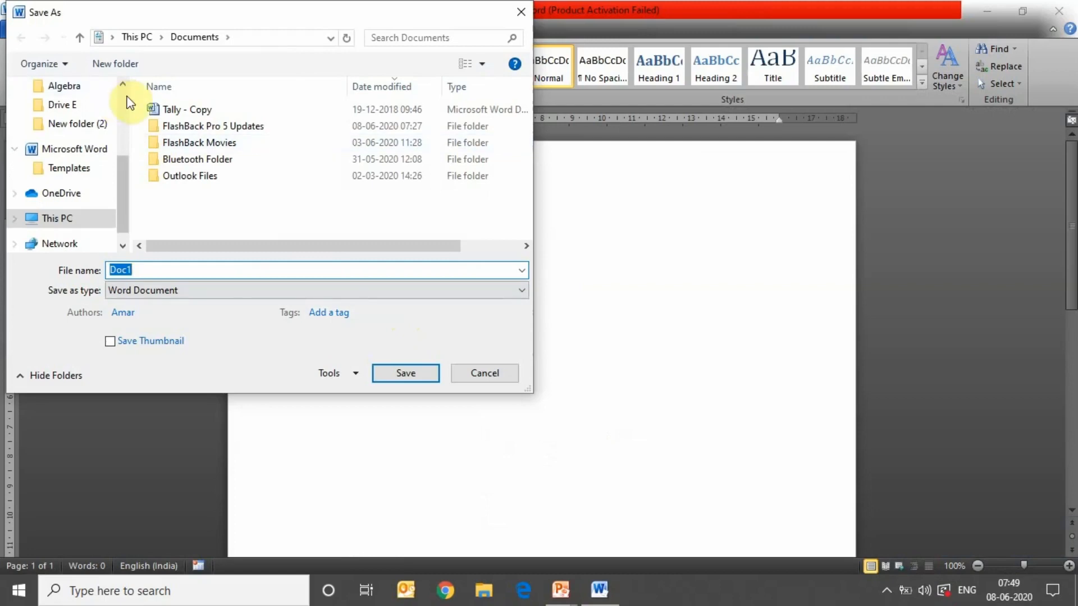
scroll(126, 101, up, 3)
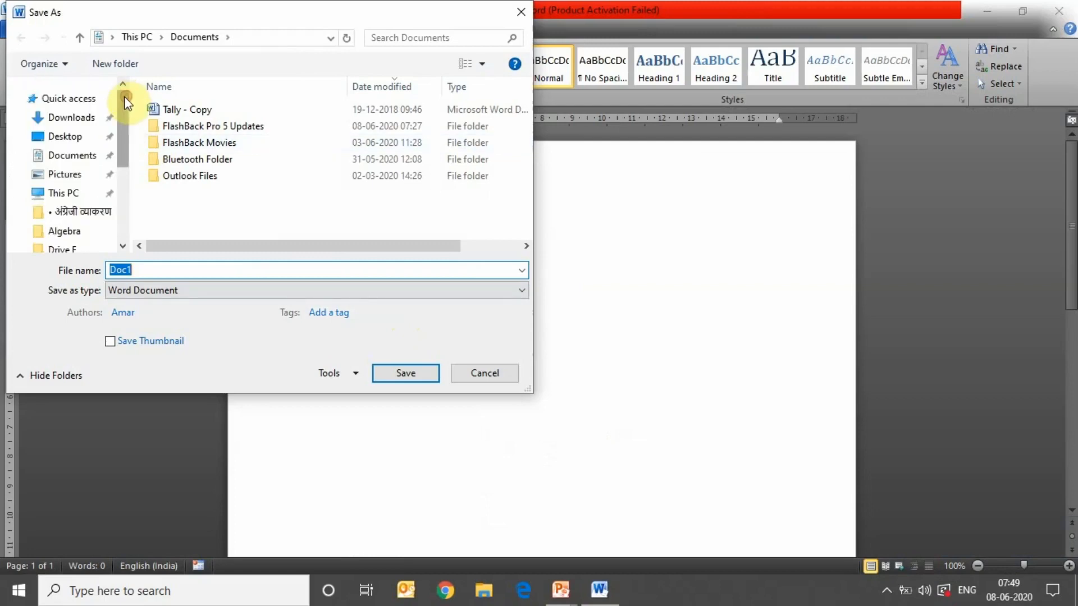
click(84, 142)
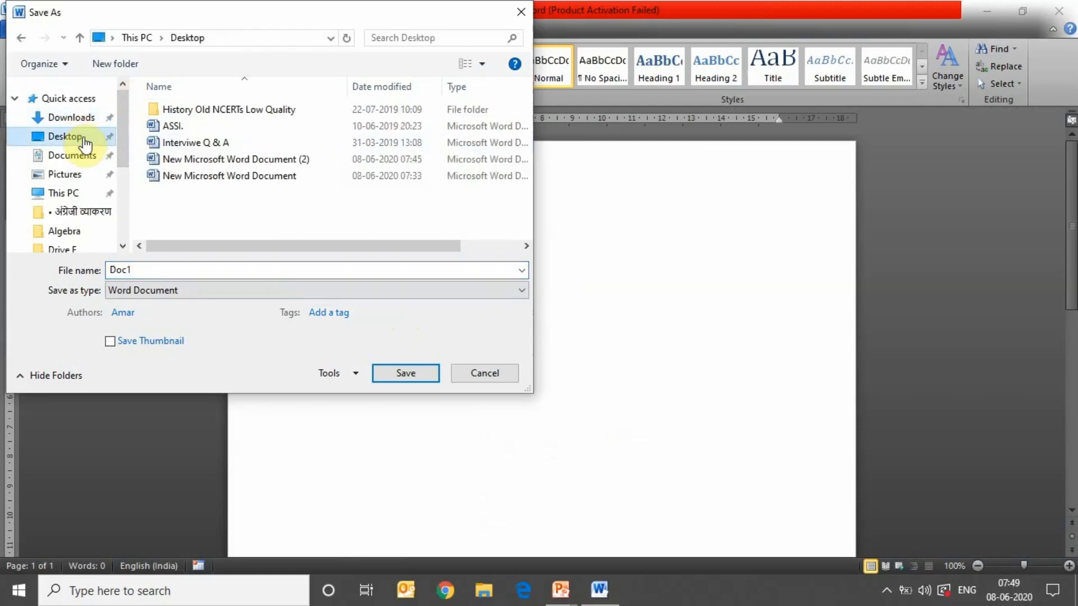
double_click(152, 269)
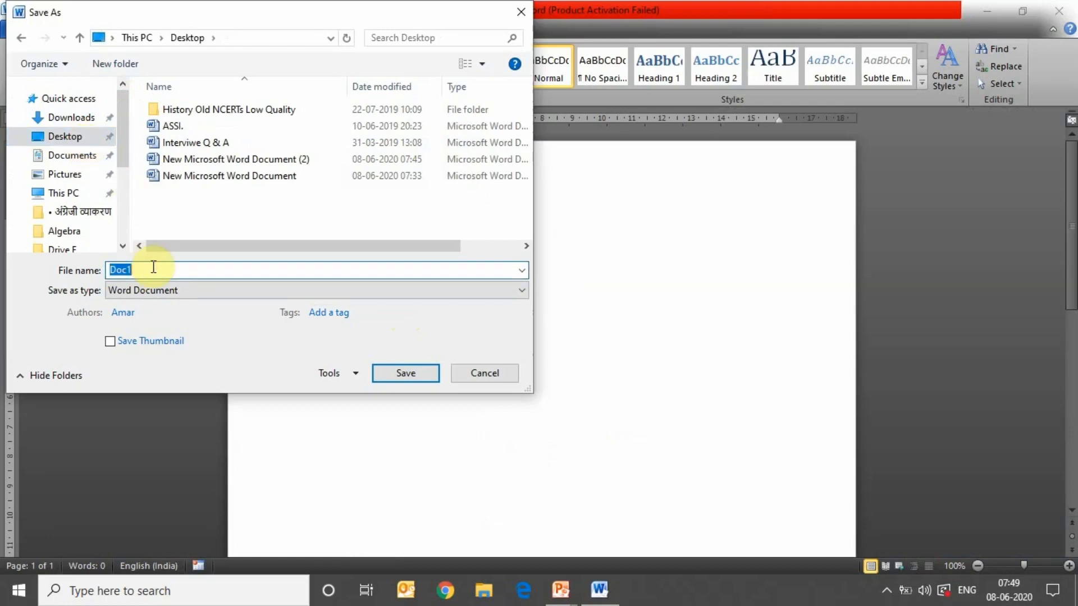
text(Letter)
click(413, 375)
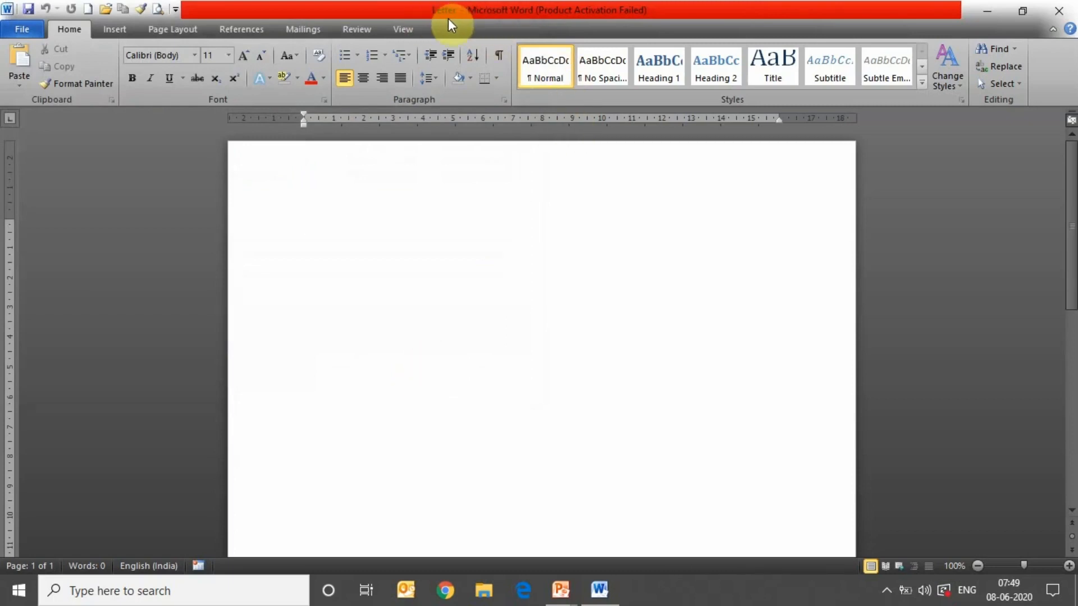
click(38, 33)
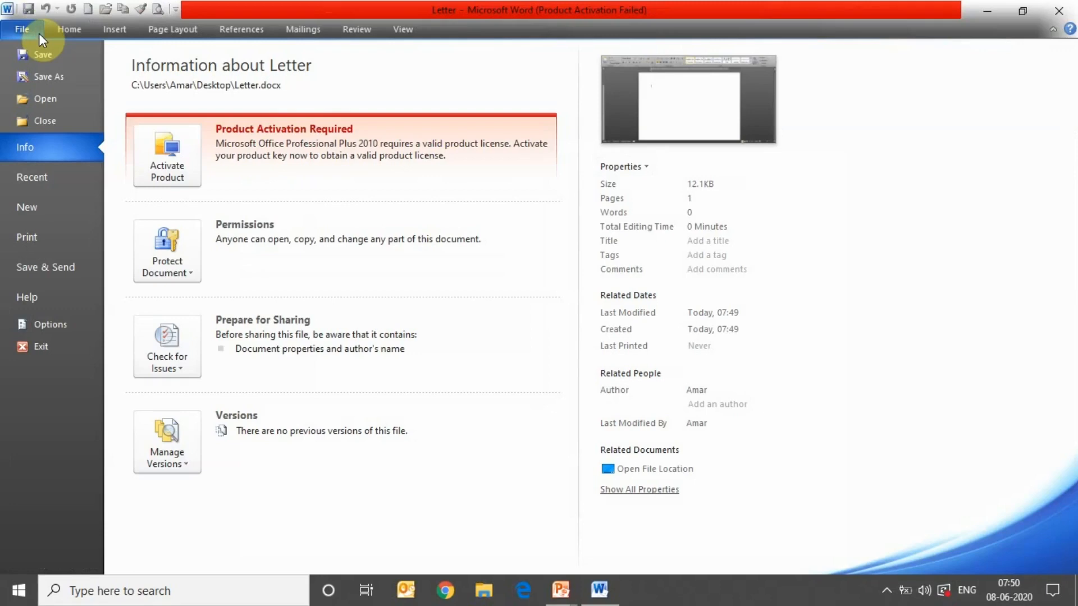
- Save the document on the Desktop under the new name 'Letter 1'
click(58, 76)
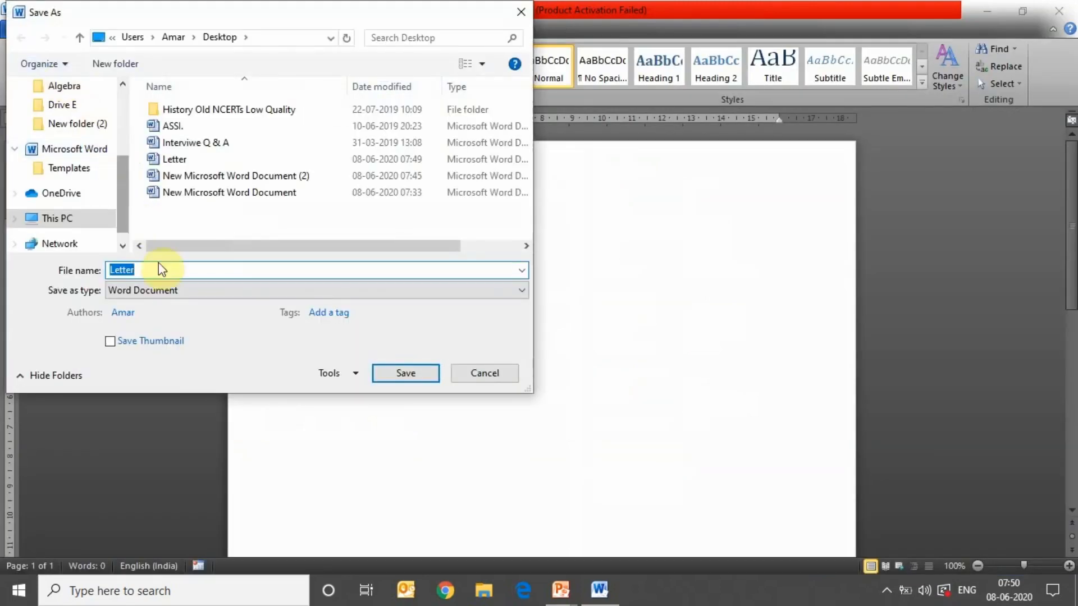
click(163, 267)
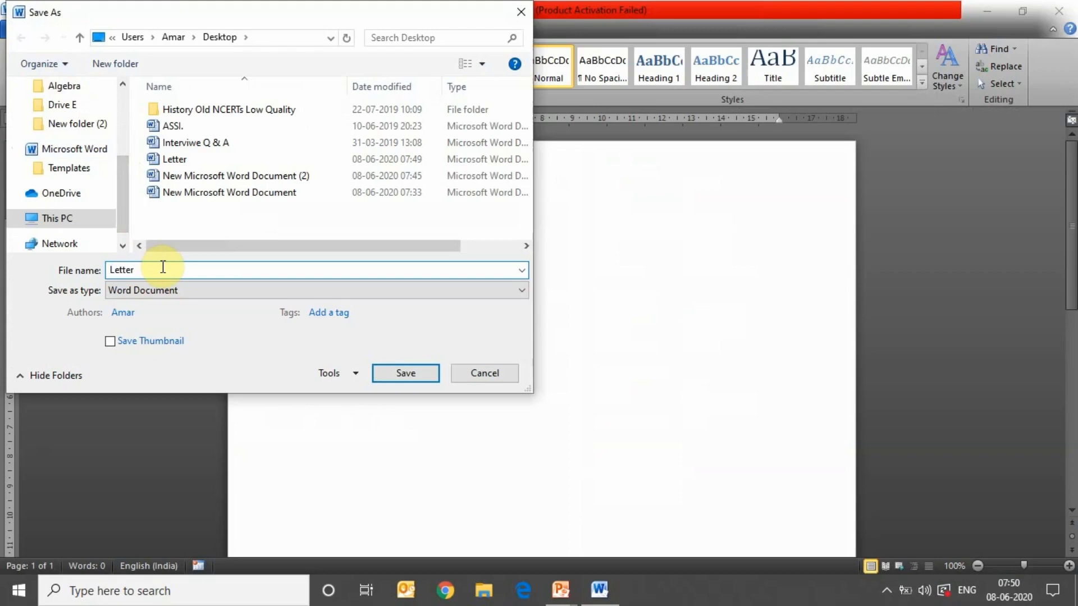
text(1)
click(411, 372)
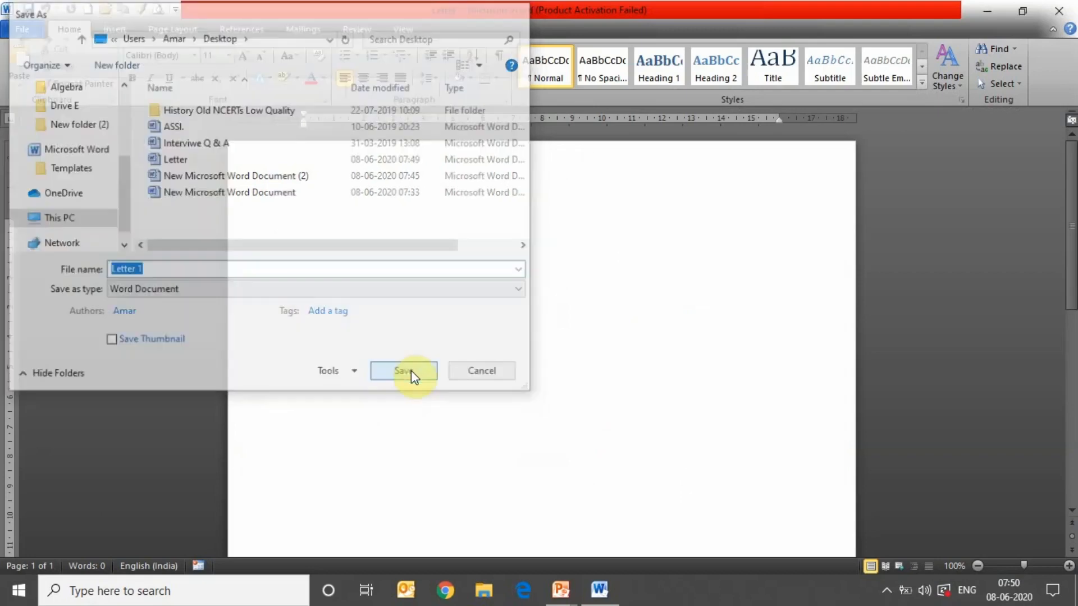
click(986, 10)
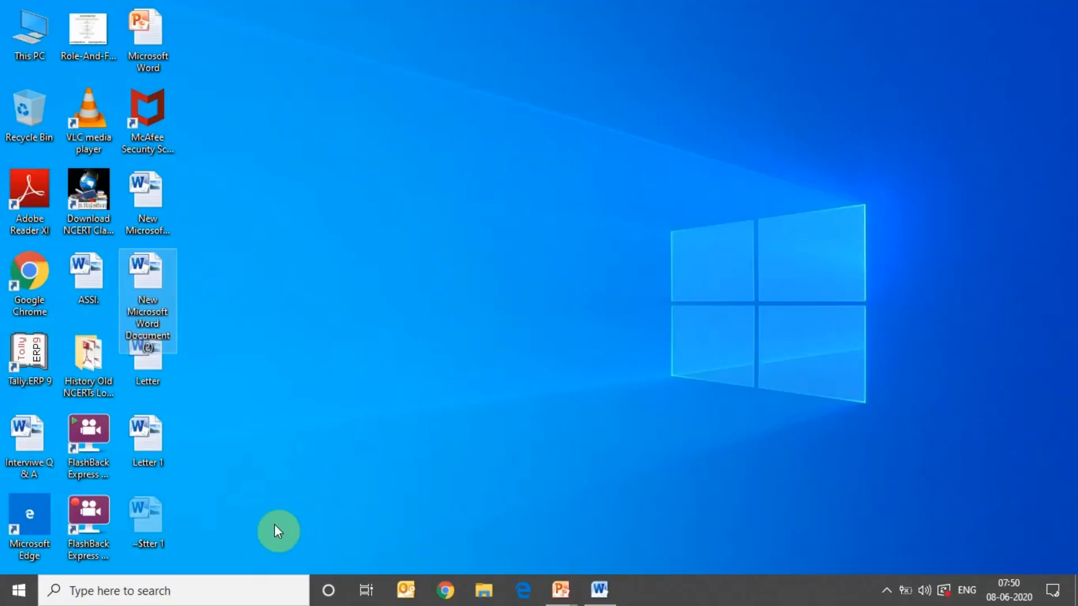
click(288, 456)
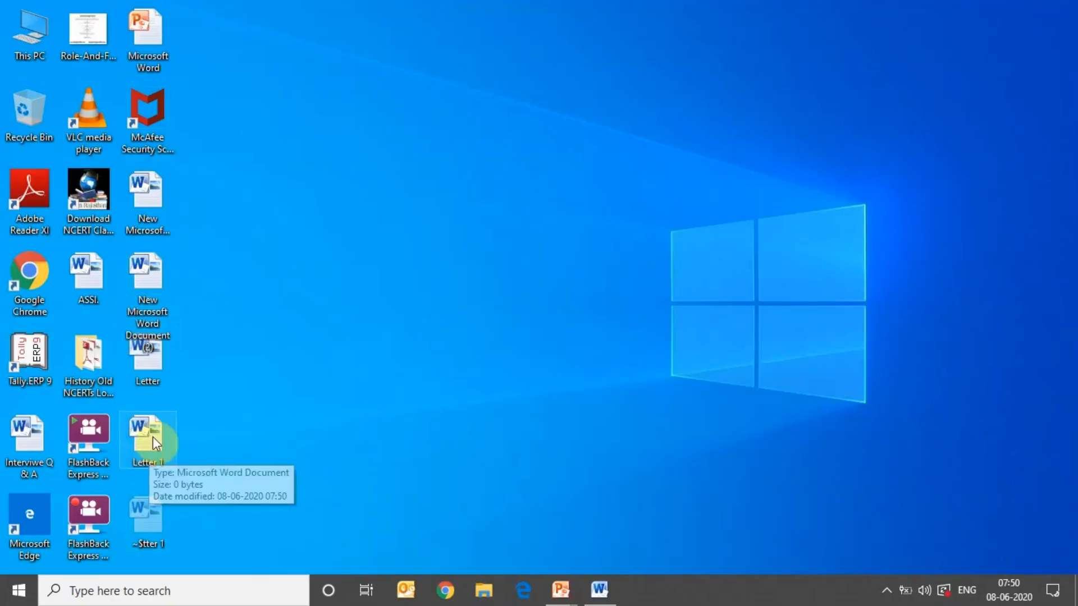
right_click(325, 306)
click(364, 354)
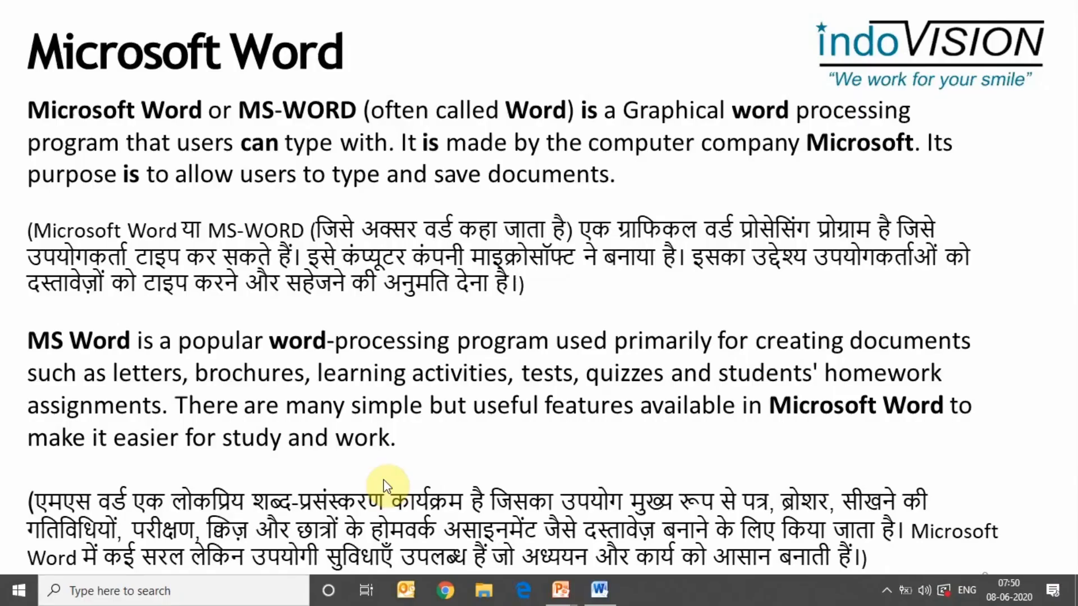
key(super)
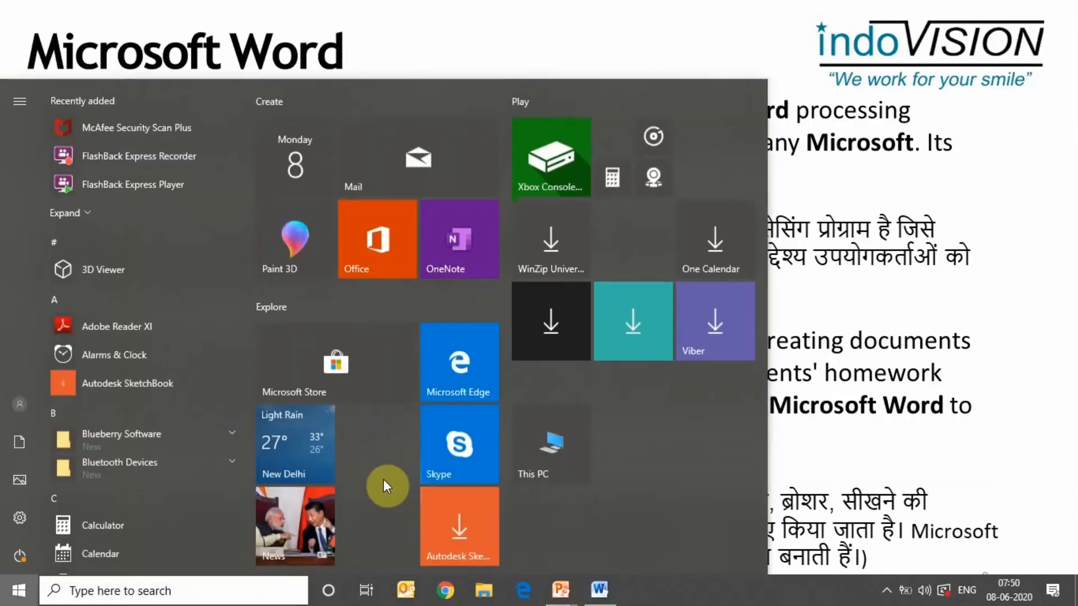
key(super)
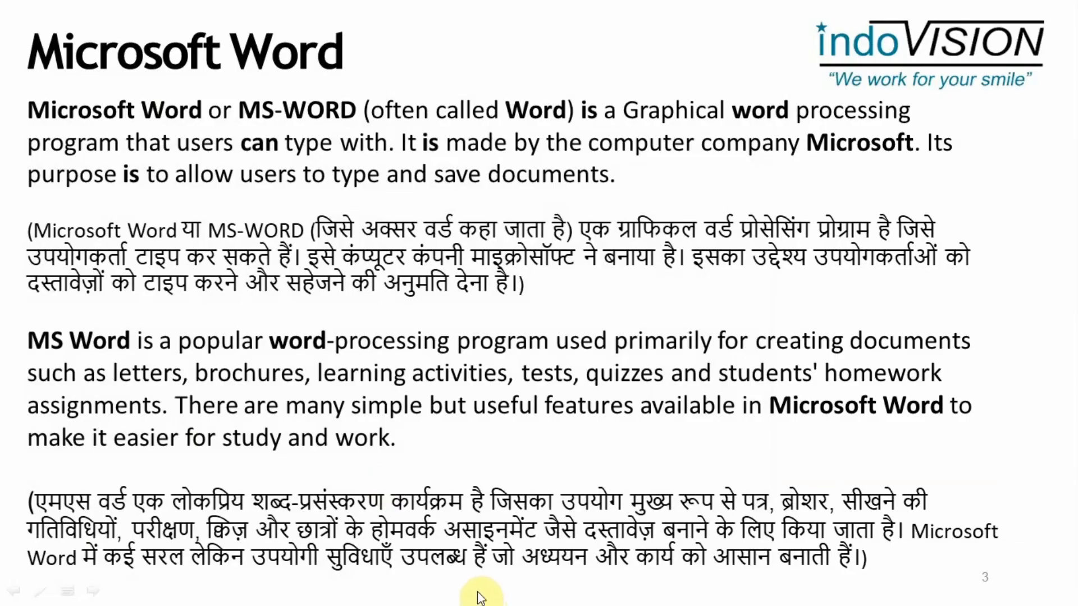
key(super+d)
click(561, 591)
click(599, 590)
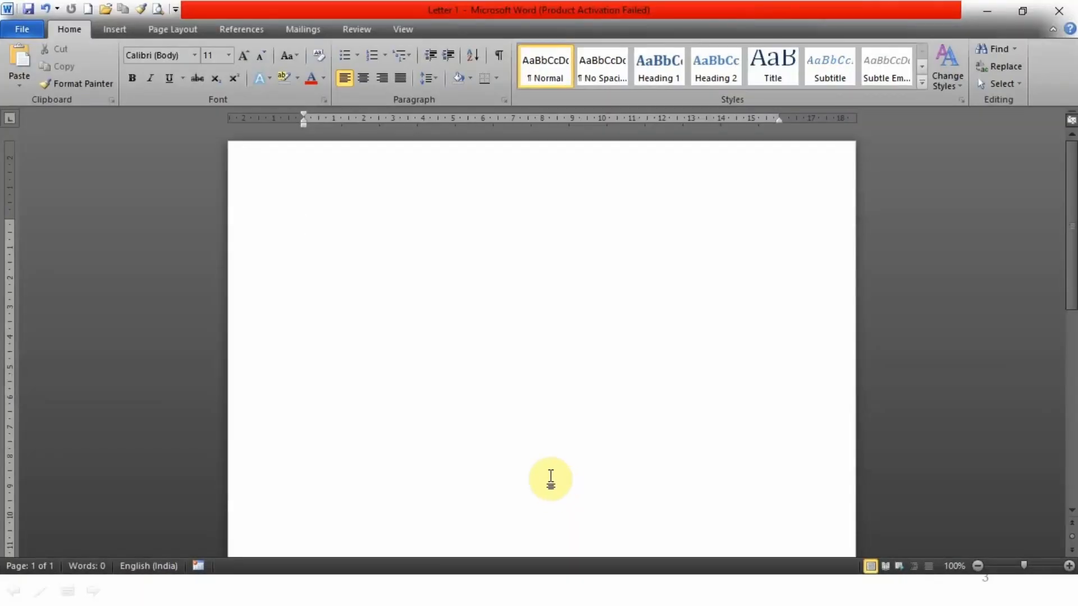
- Open 'Interviwe Q & A' from the Desktop, close it, and return to Letter 1's File view
click(20, 30)
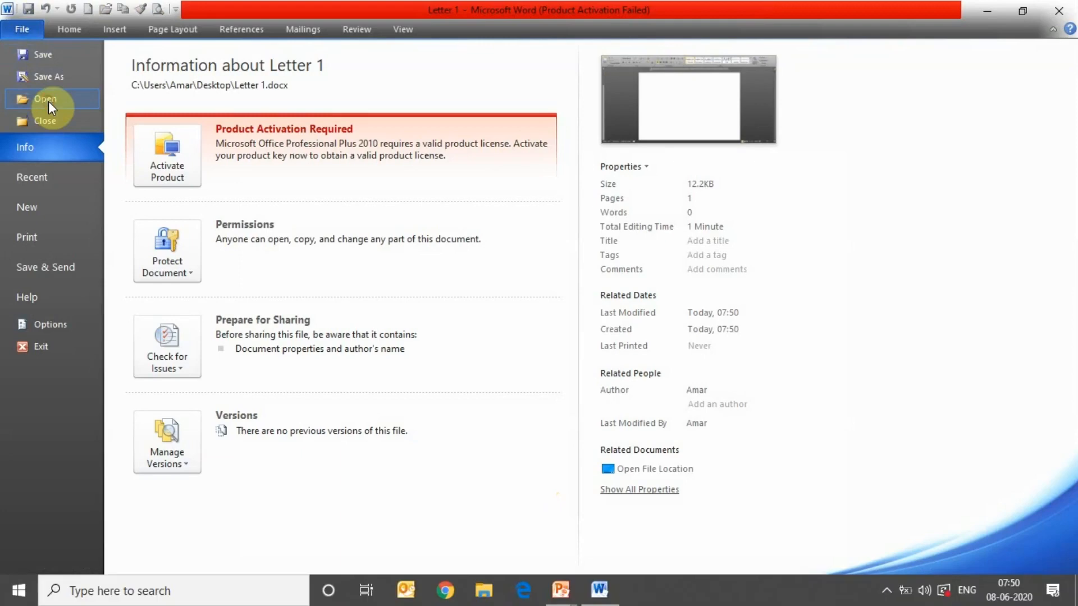
click(48, 101)
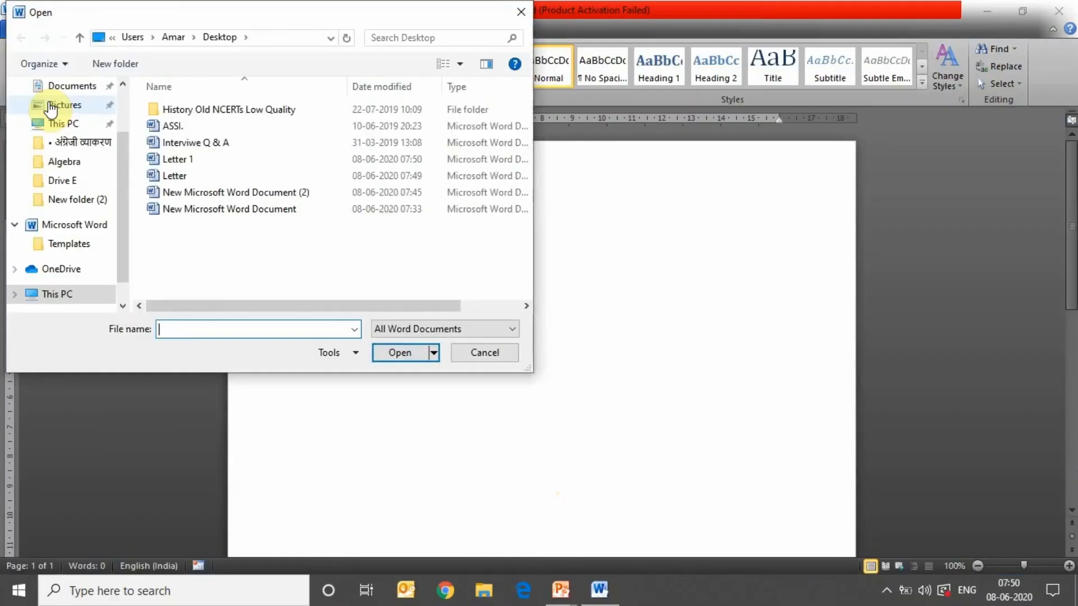
click(205, 142)
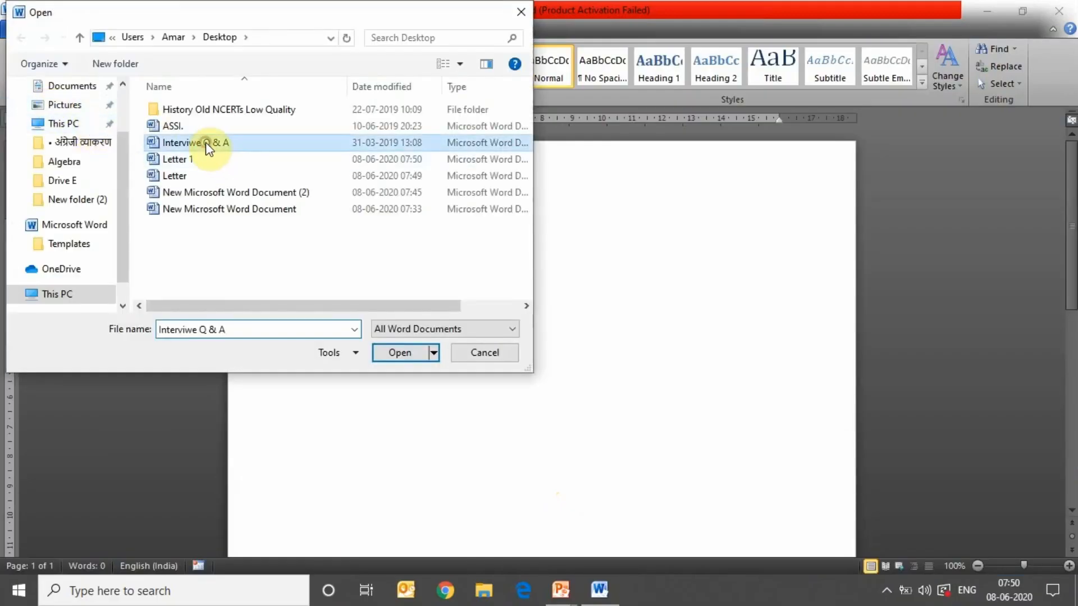
click(397, 353)
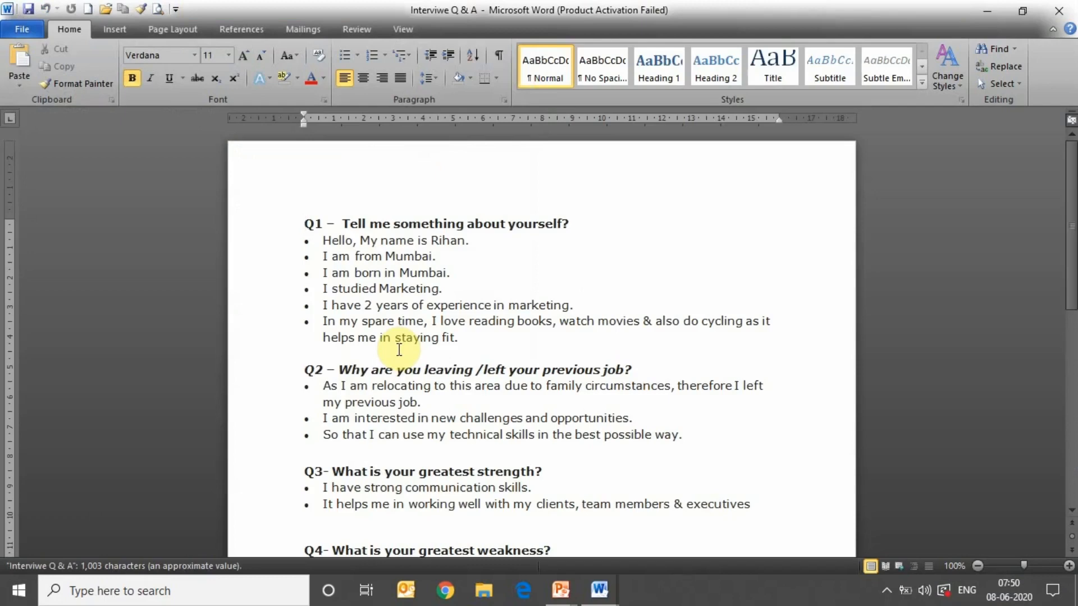
click(1059, 11)
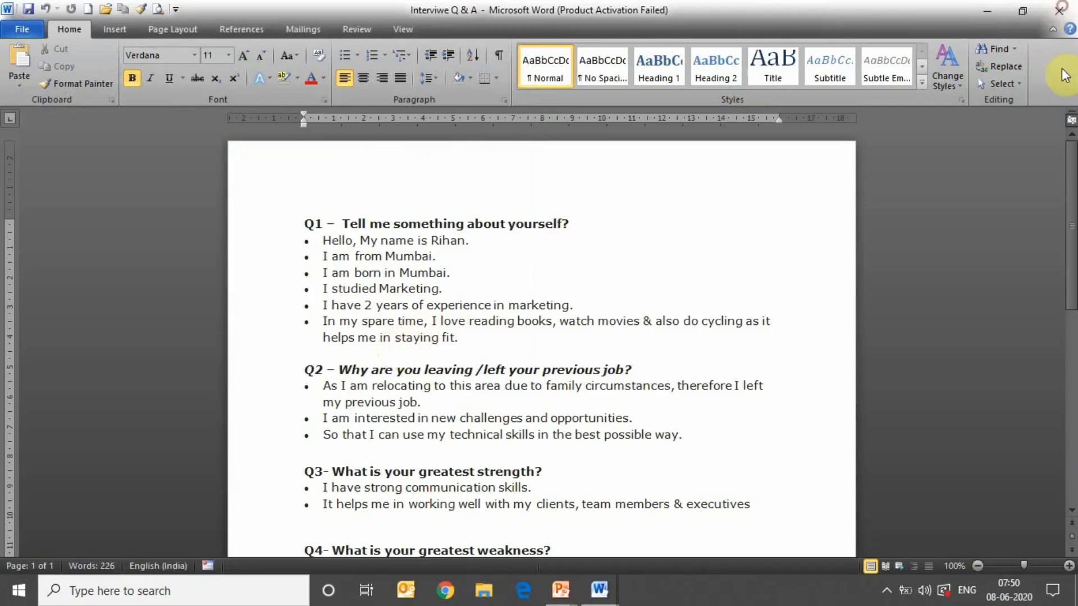
click(27, 31)
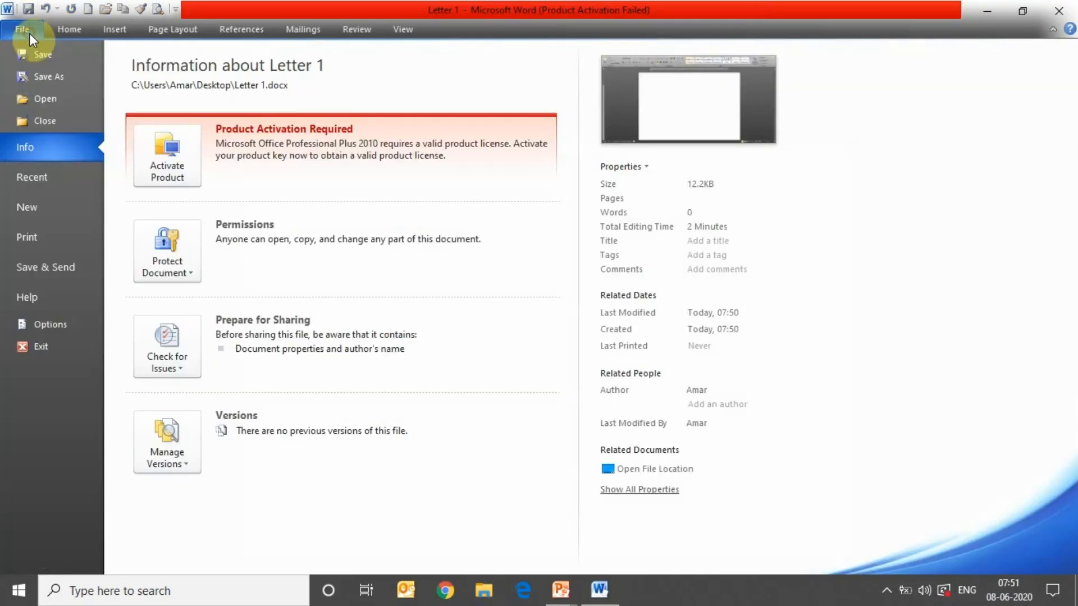
- Browse the Recent Documents list, then display the New document template gallery
click(49, 181)
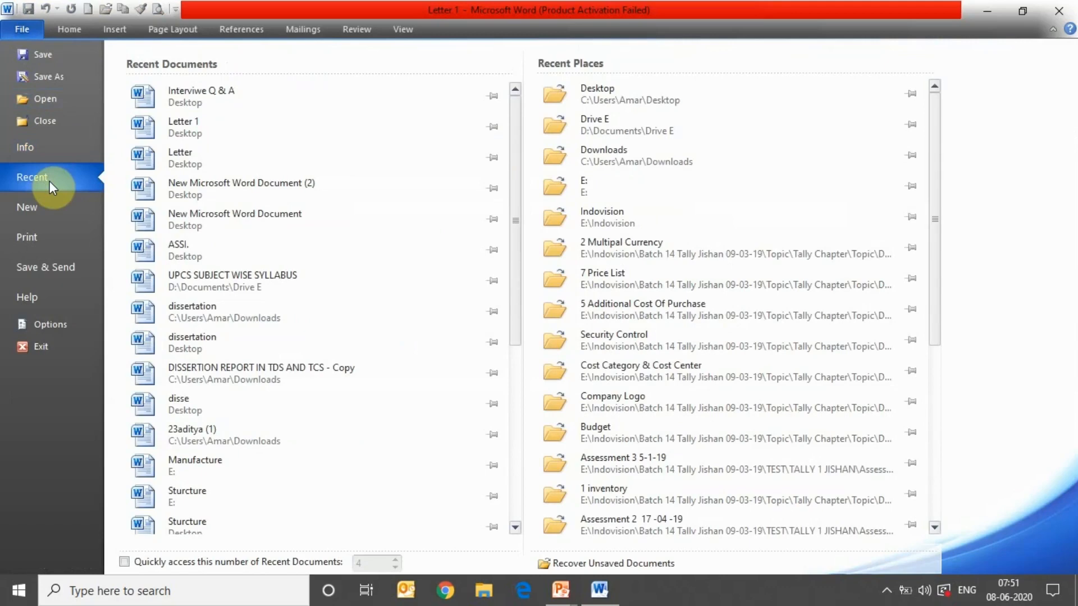
drag(519, 141, 509, 117)
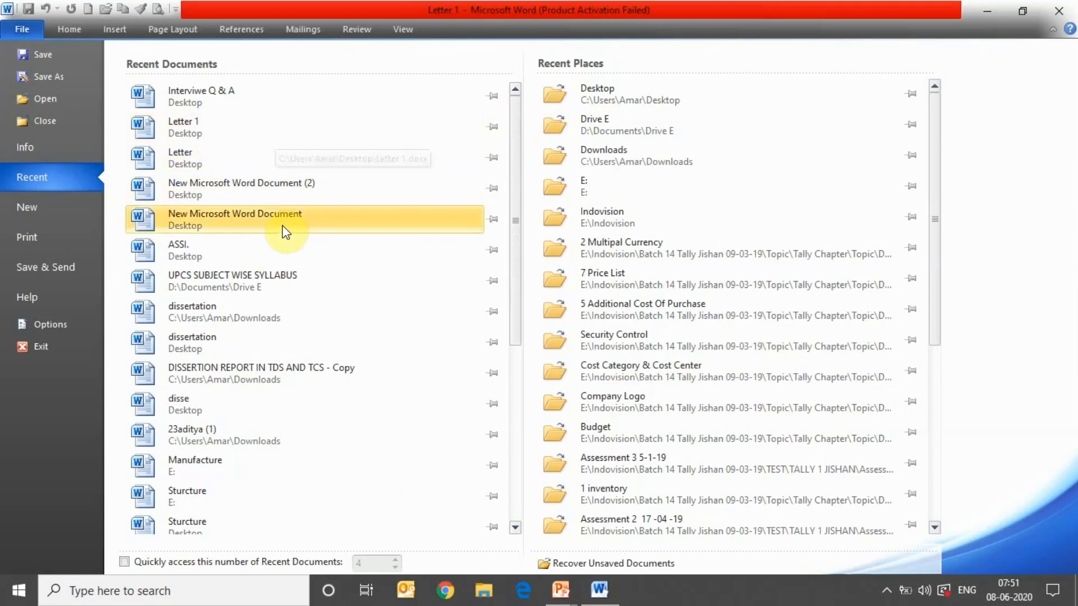
click(80, 207)
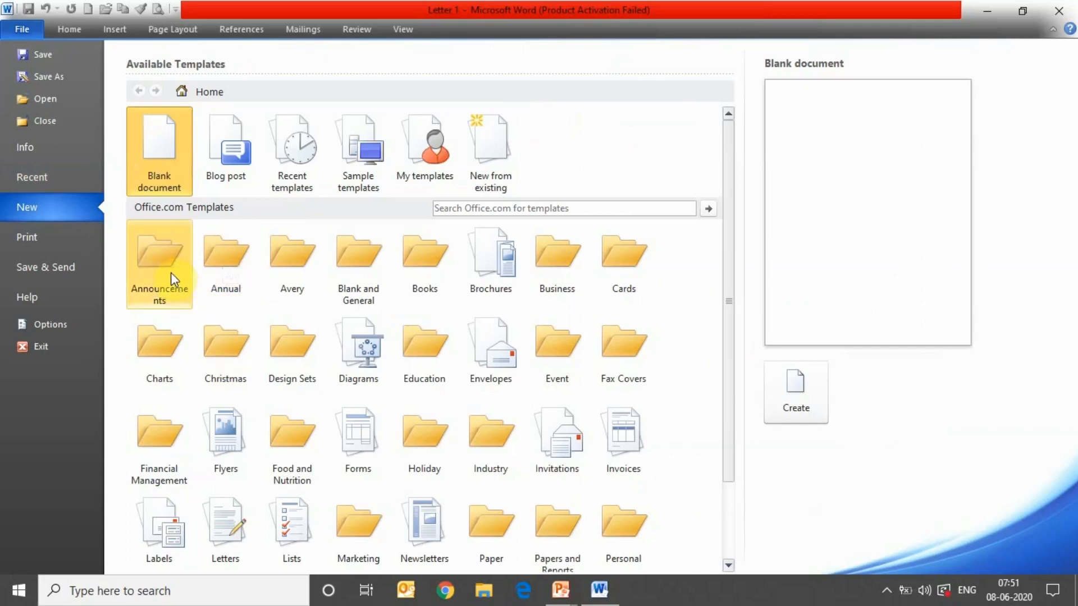
- Create a Petty Cash Request form from the Financial Management templates, then a blank Document3
click(170, 422)
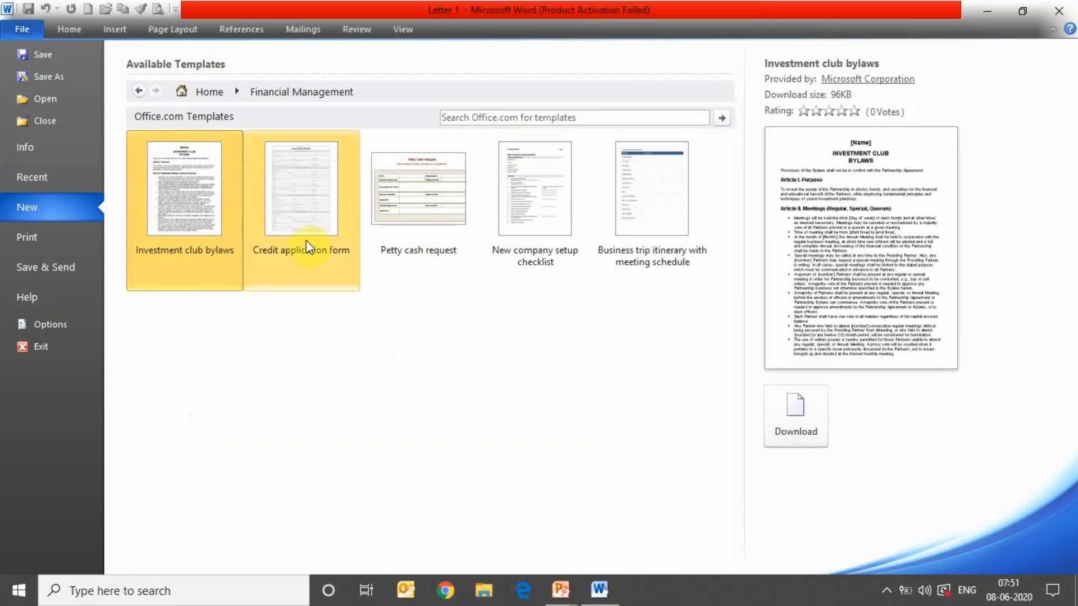
double_click(412, 202)
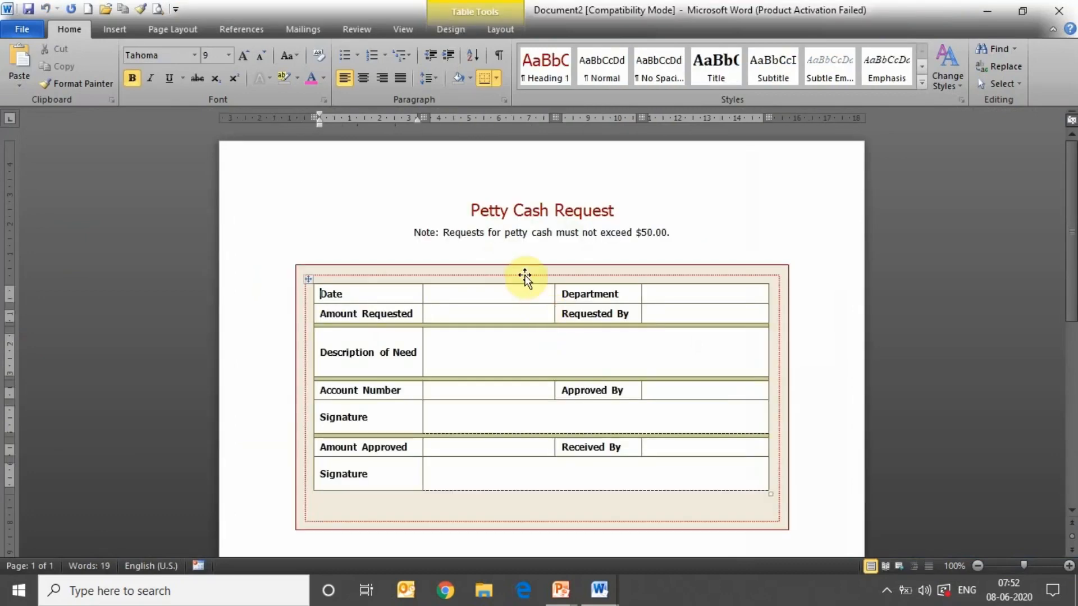
click(27, 24)
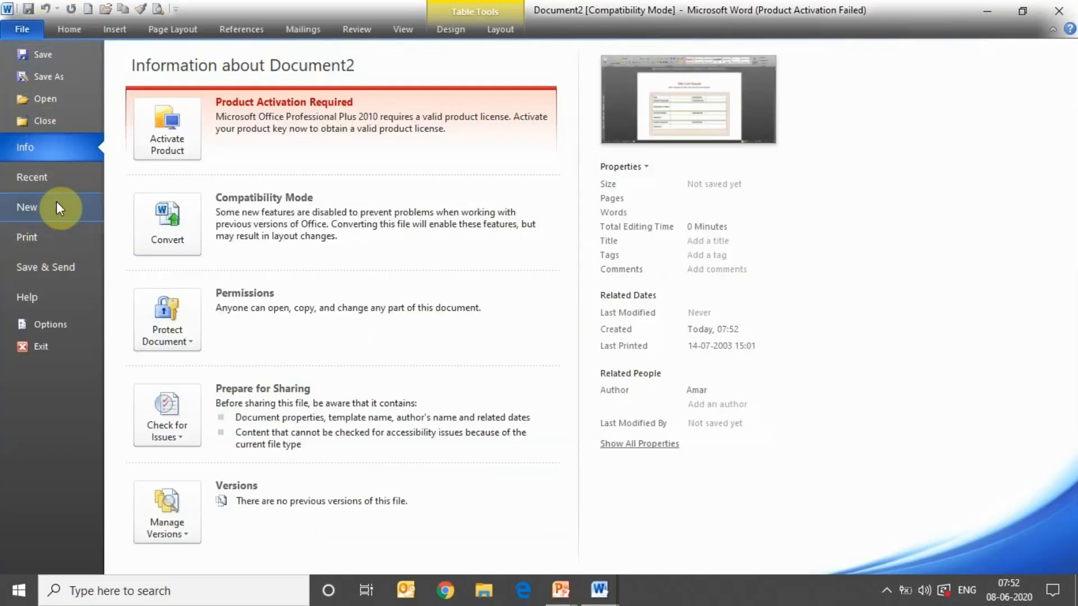
click(56, 203)
click(176, 134)
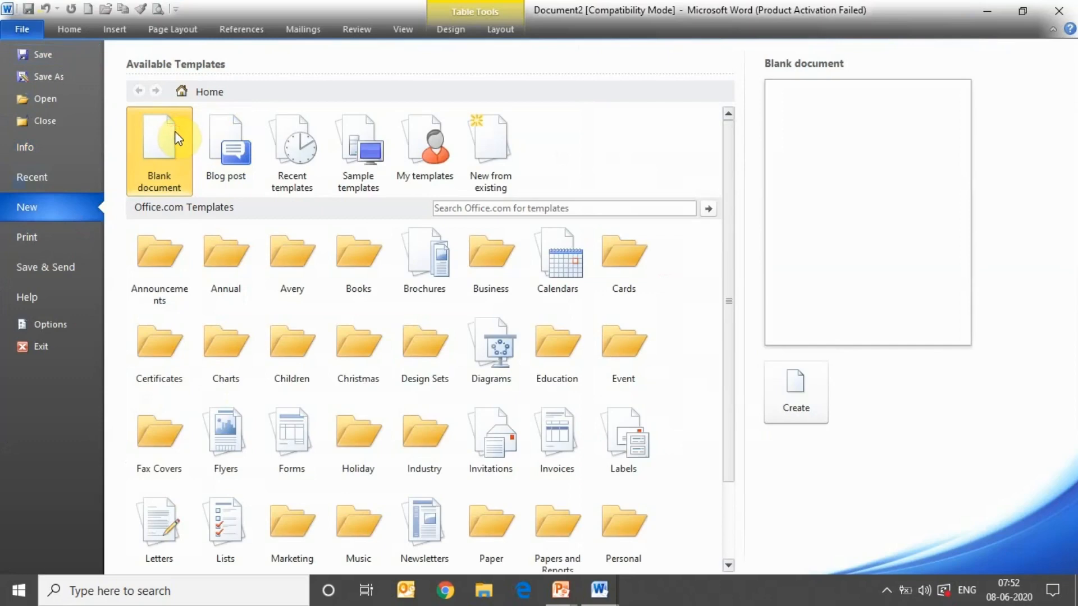
double_click(175, 134)
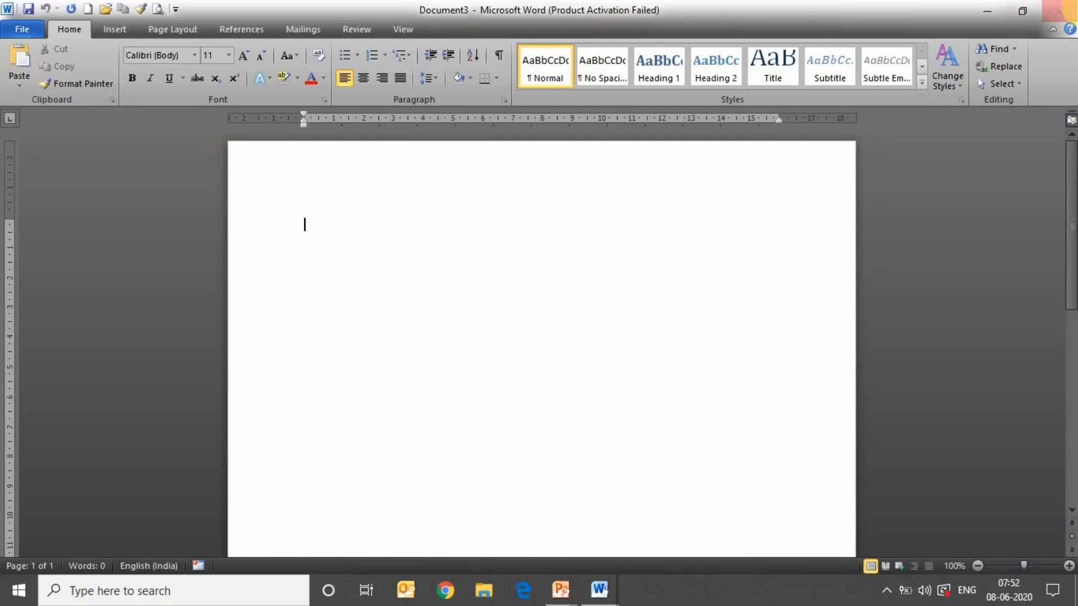
- Close Document3 and the Petty Cash Request document, and preview Letter 1 in Print
click(1056, 10)
click(1054, 10)
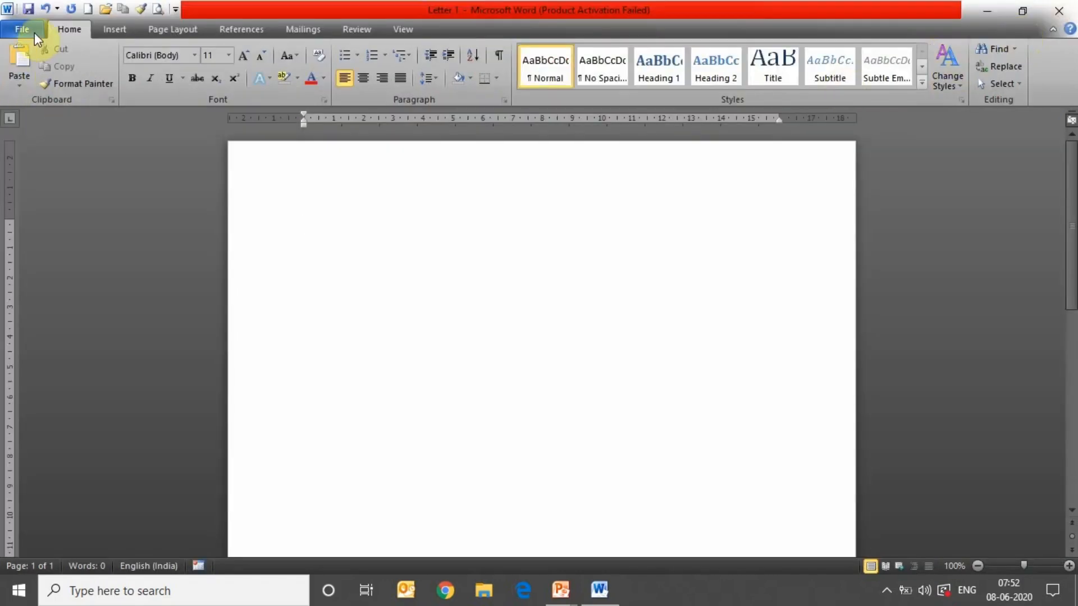
click(33, 28)
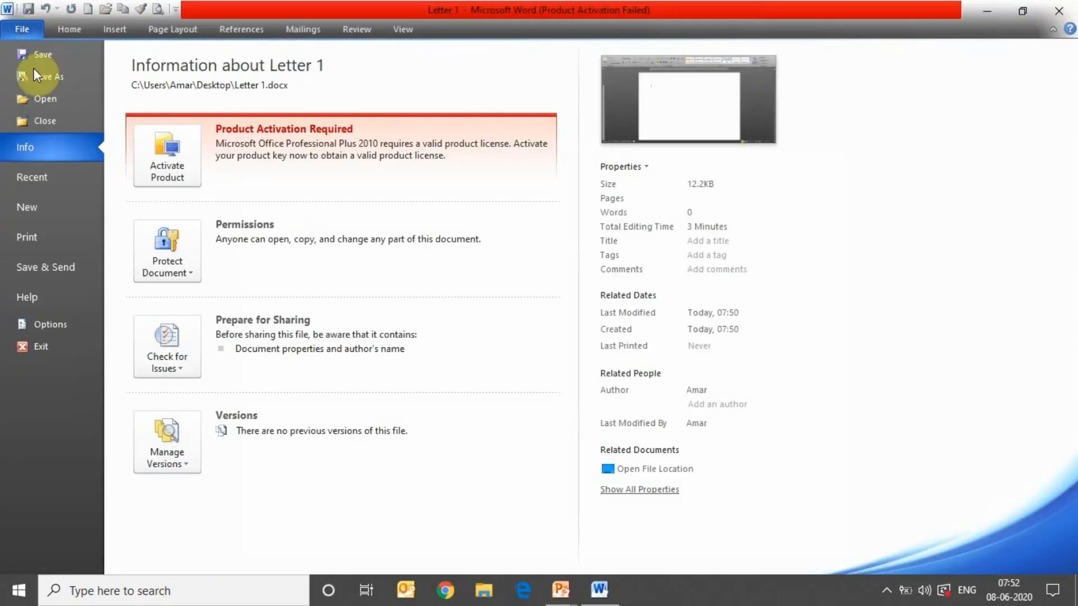
click(64, 238)
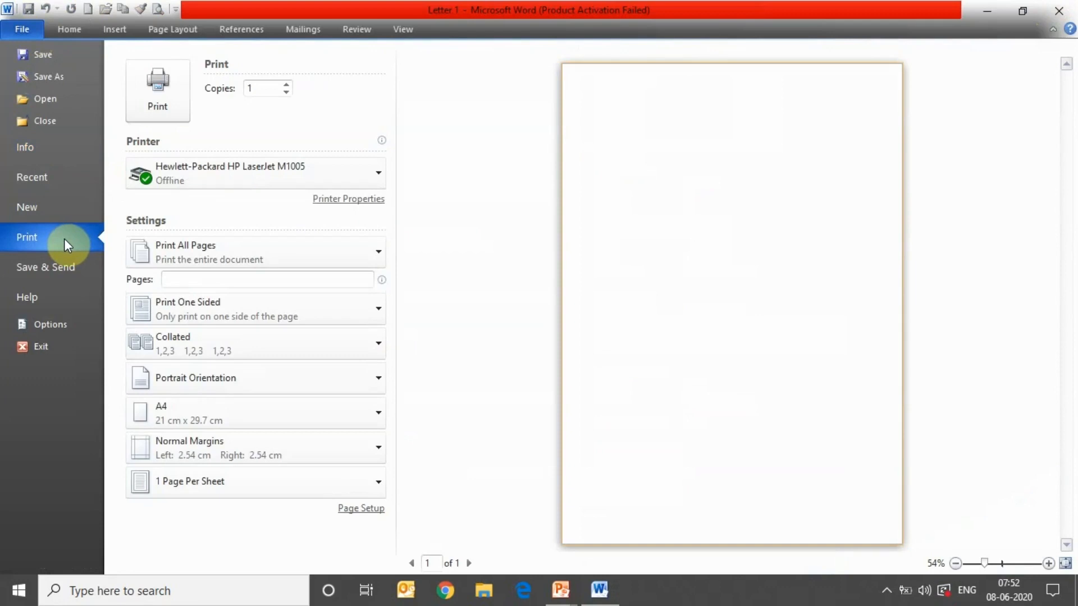
click(68, 30)
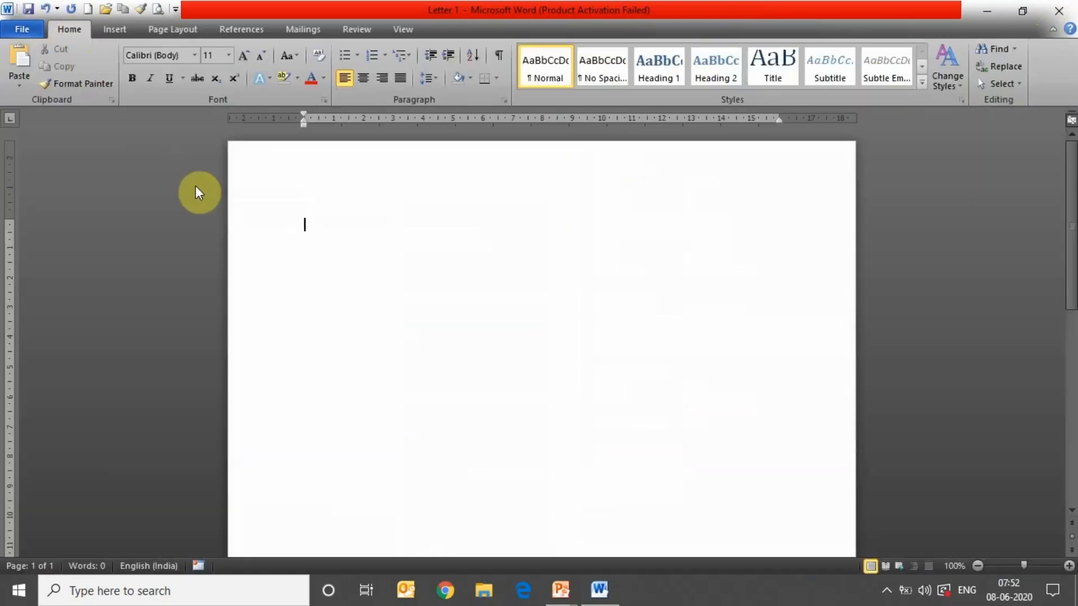
- Generate sample paragraphs in Letter 1 with =rand(4,5)
text(=rand()
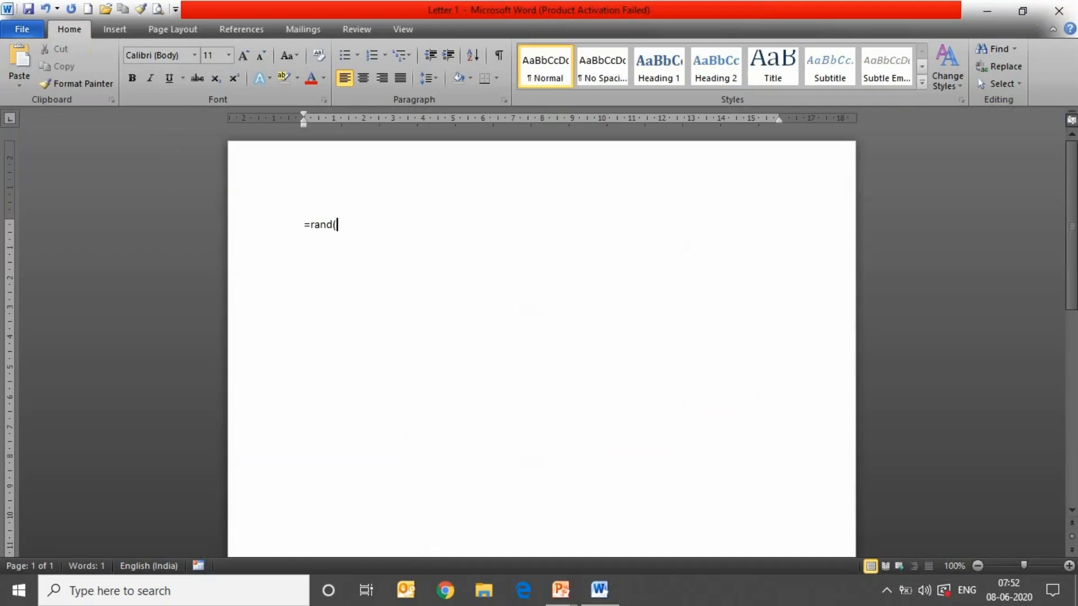
text(4,5))
key(Return)
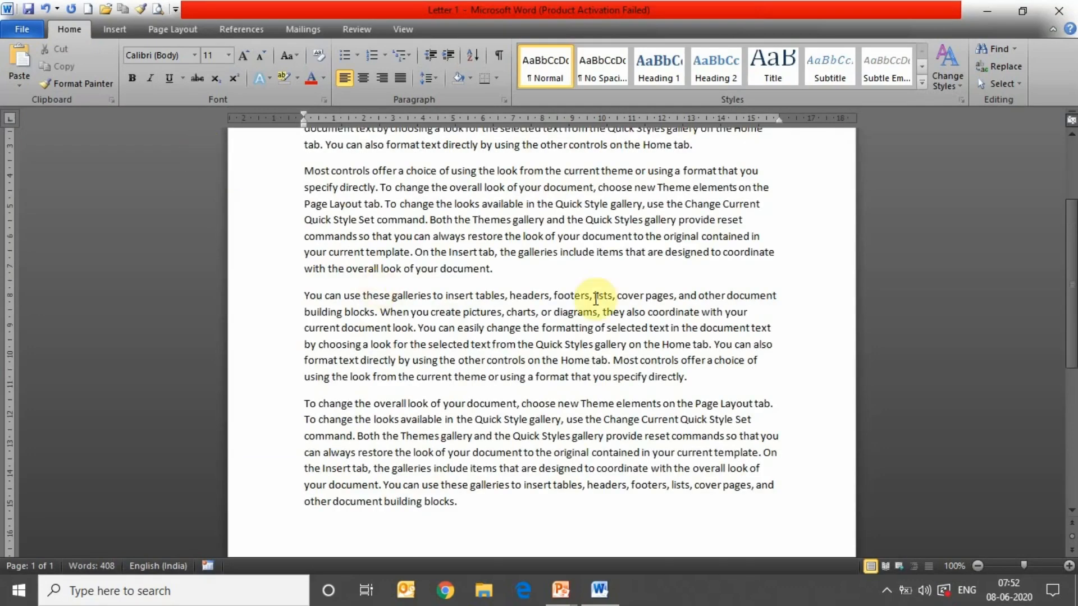
drag(1071, 332, 1072, 267)
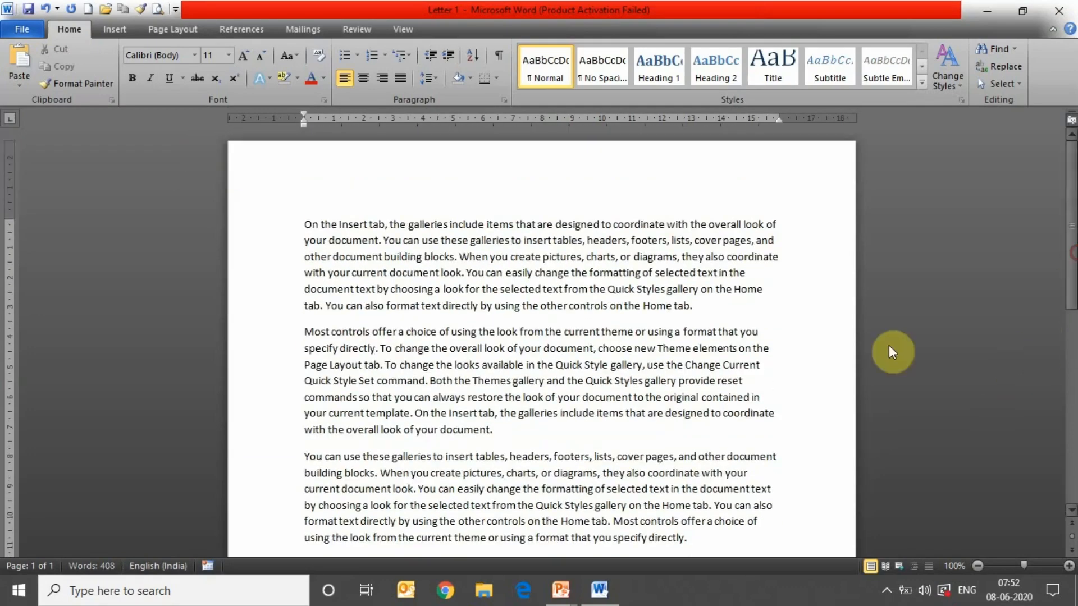
- In the Print settings, raise copies to 5, then set the number of copies back to 1
click(24, 30)
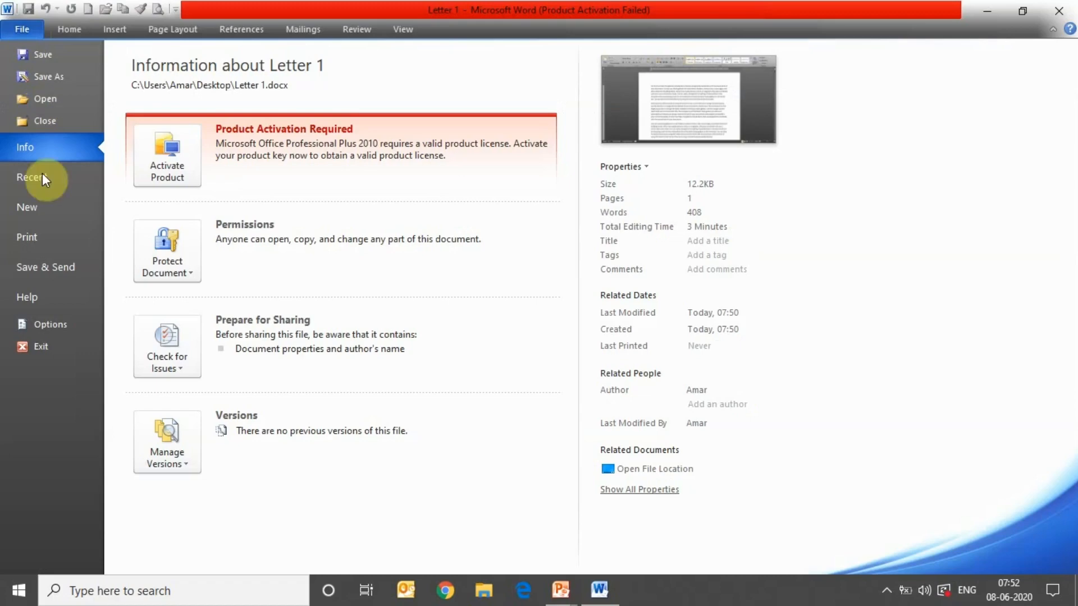
click(39, 236)
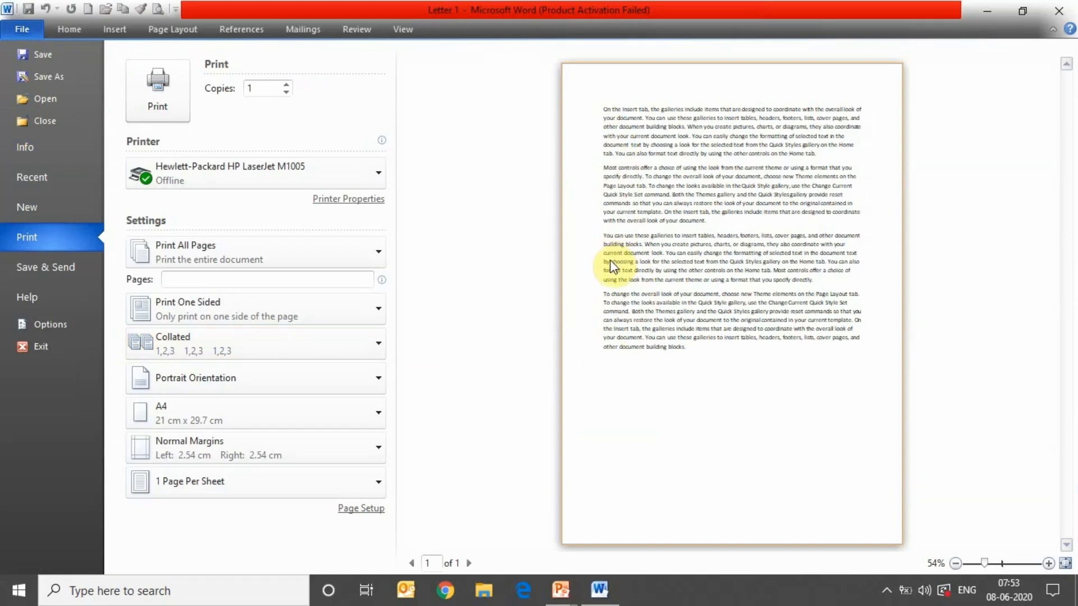
click(288, 85)
click(288, 85)
click(287, 85)
click(288, 85)
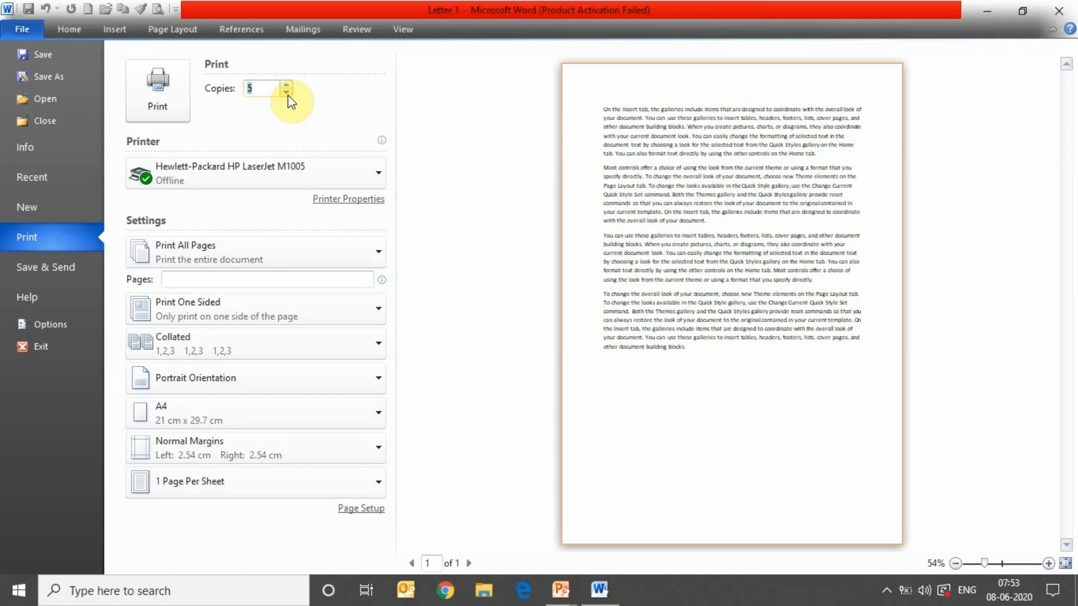
click(262, 94)
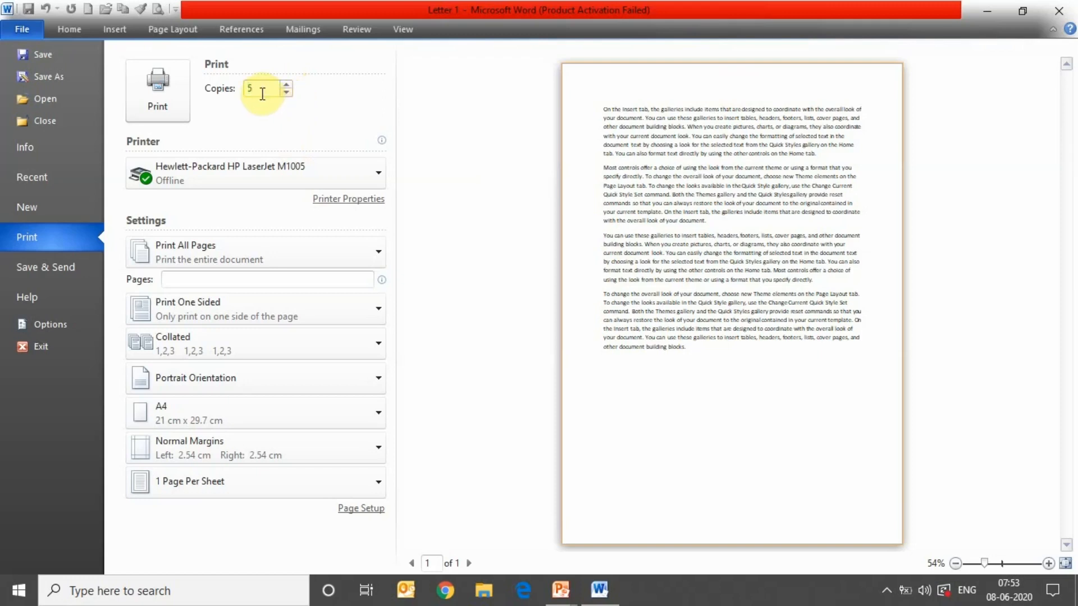
text(0)
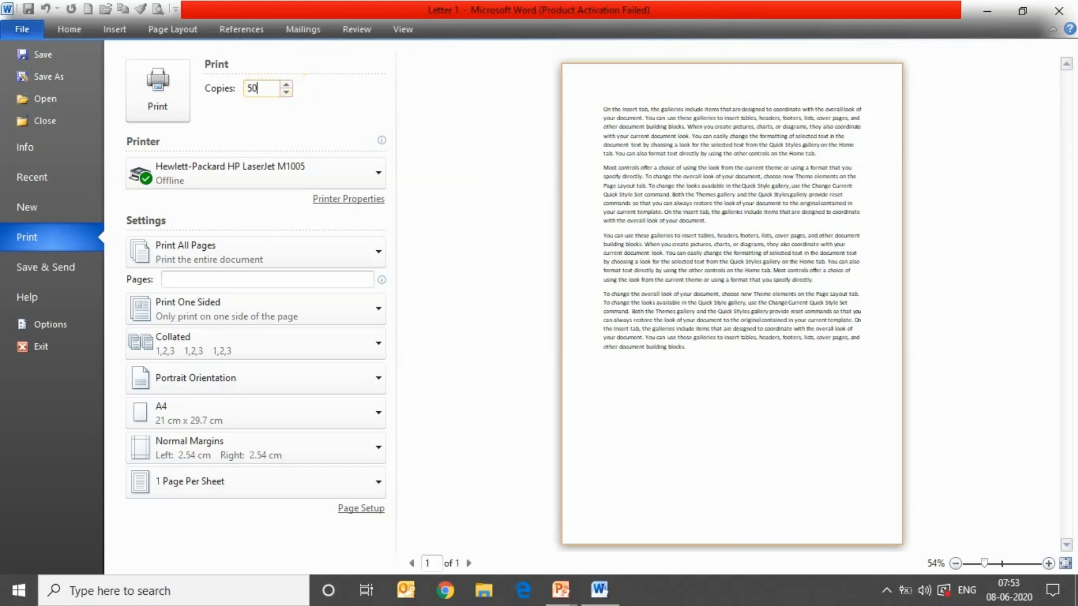
key(BackSpace)
key(BackSpace)
text(1)
- Set the print range to Print Custom Range, then return to the letter
click(376, 250)
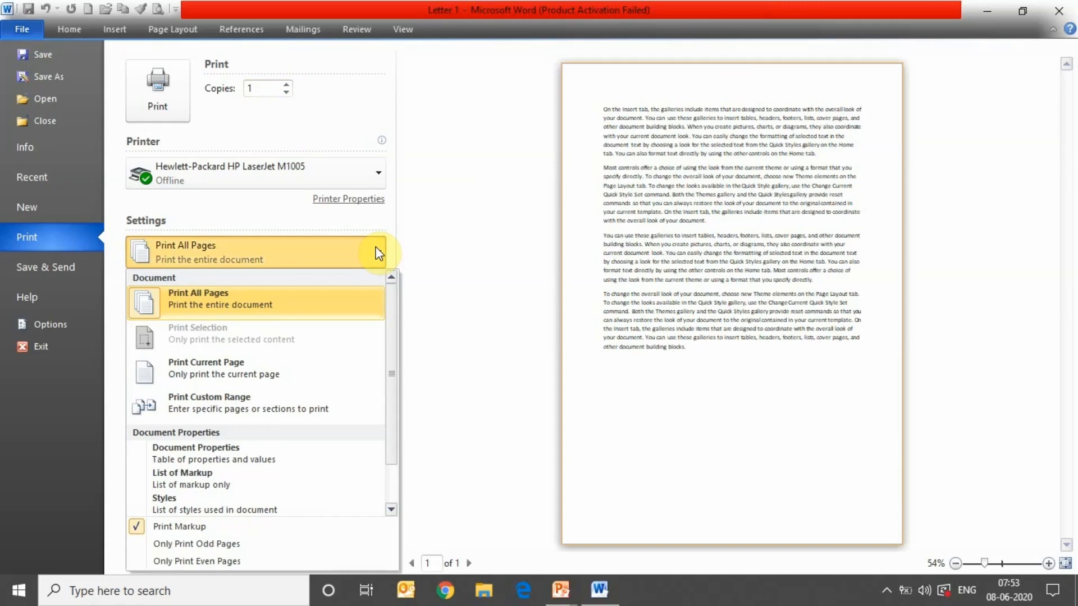
click(269, 368)
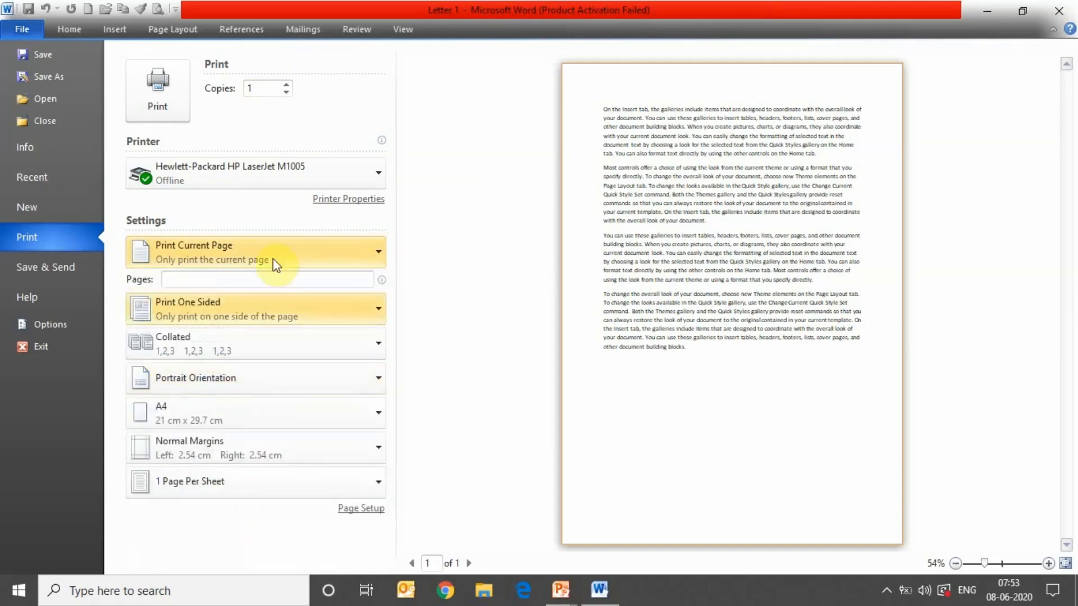
click(287, 250)
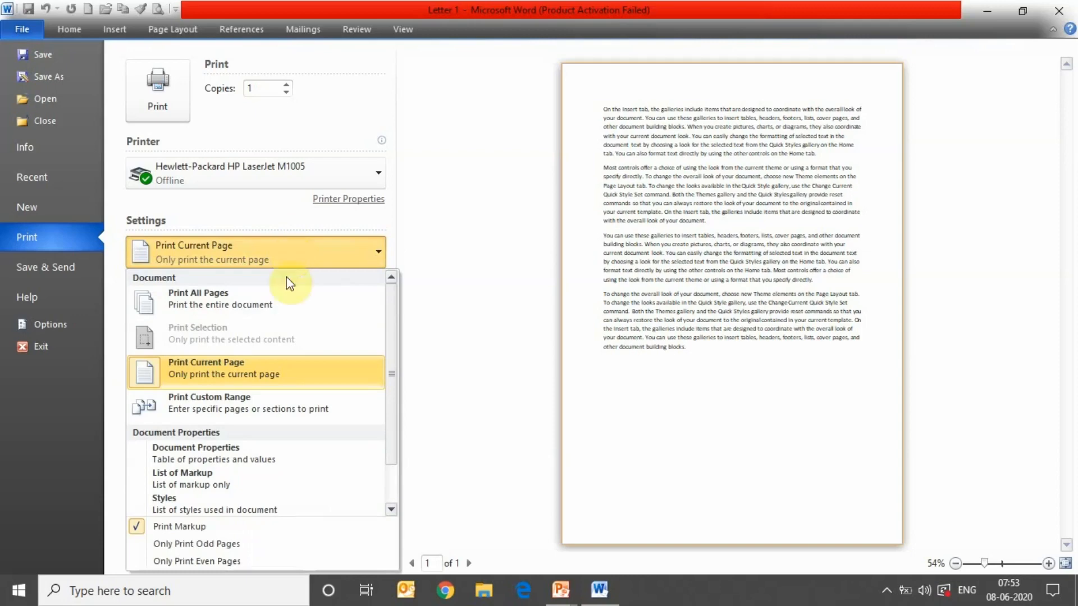
click(298, 397)
click(250, 283)
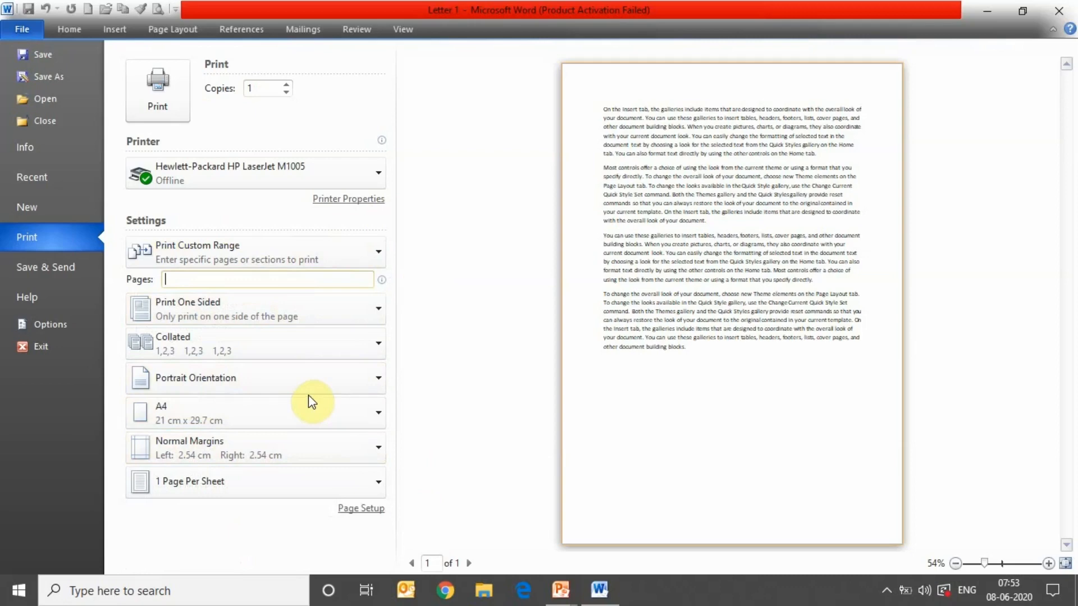
click(67, 28)
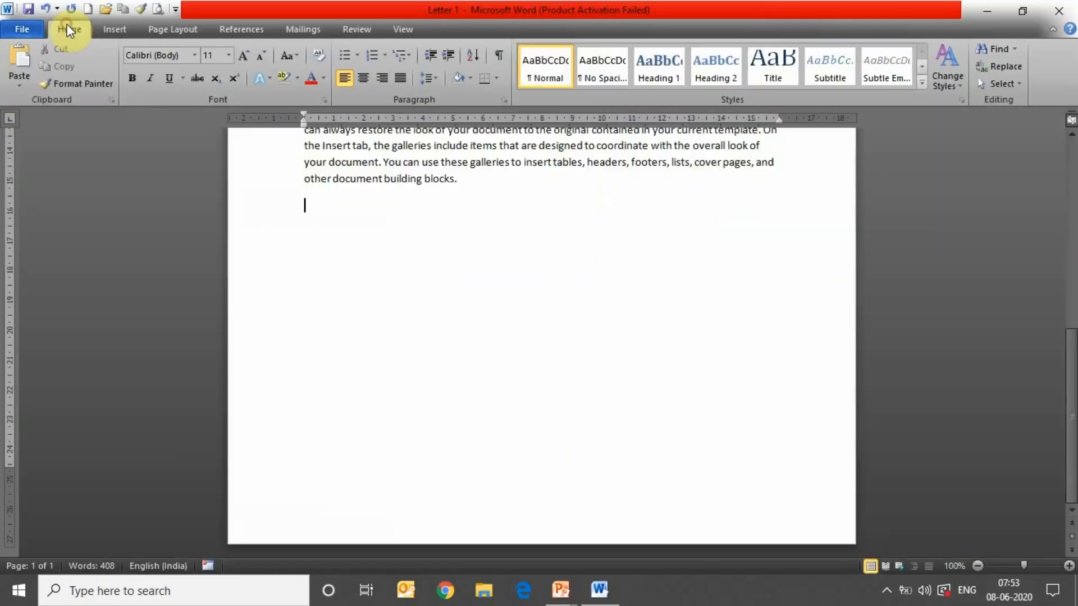
- Cut the first paragraph's first four lines and paste them below the last paragraph
drag(1072, 423, 1061, 222)
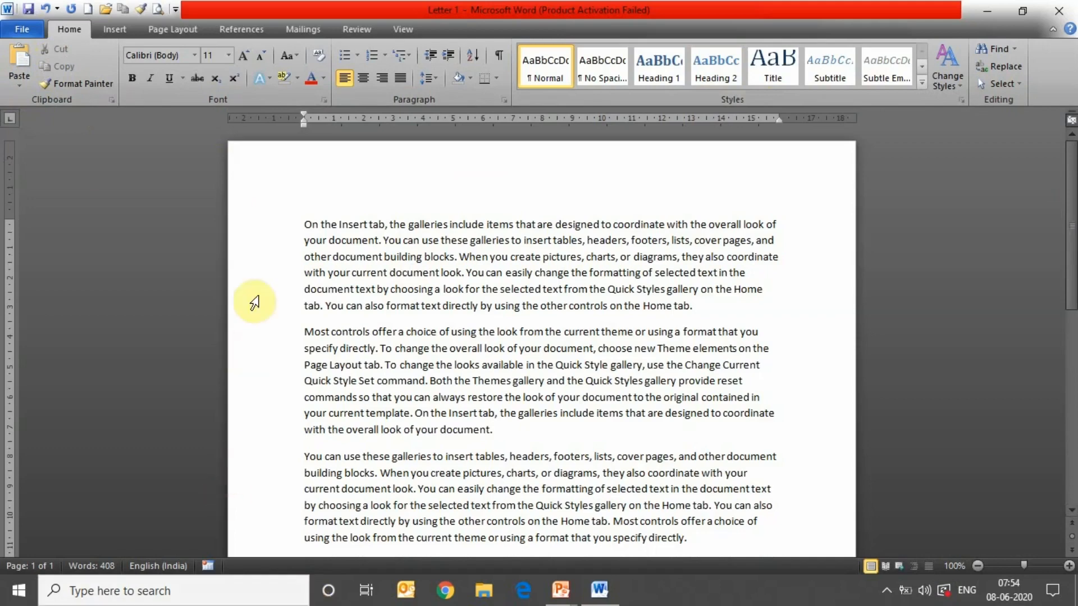
click(297, 225)
drag(303, 226, 751, 274)
key(super+c)
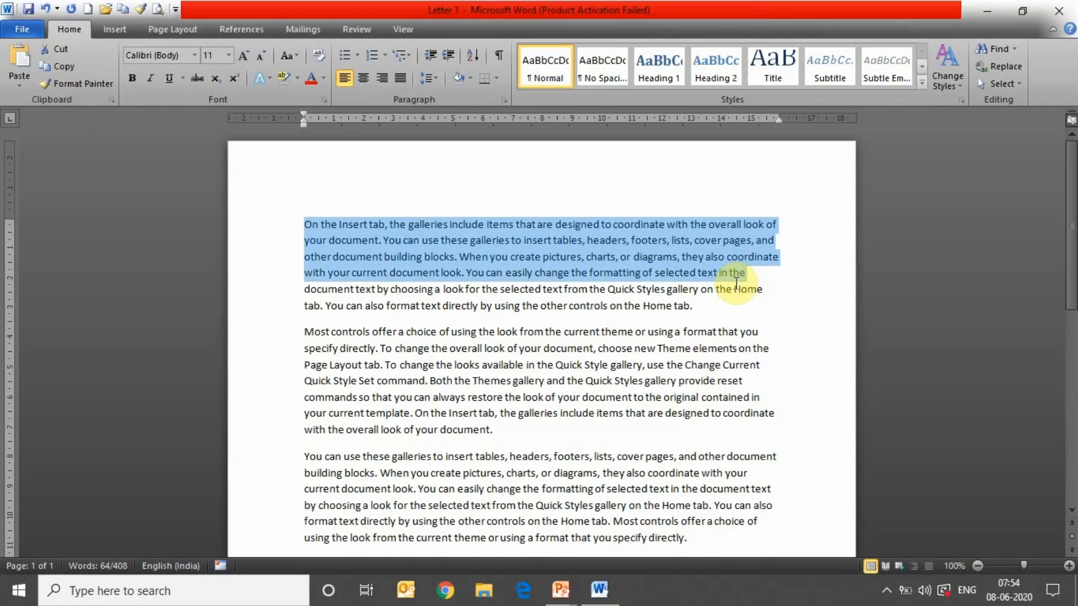
click(59, 51)
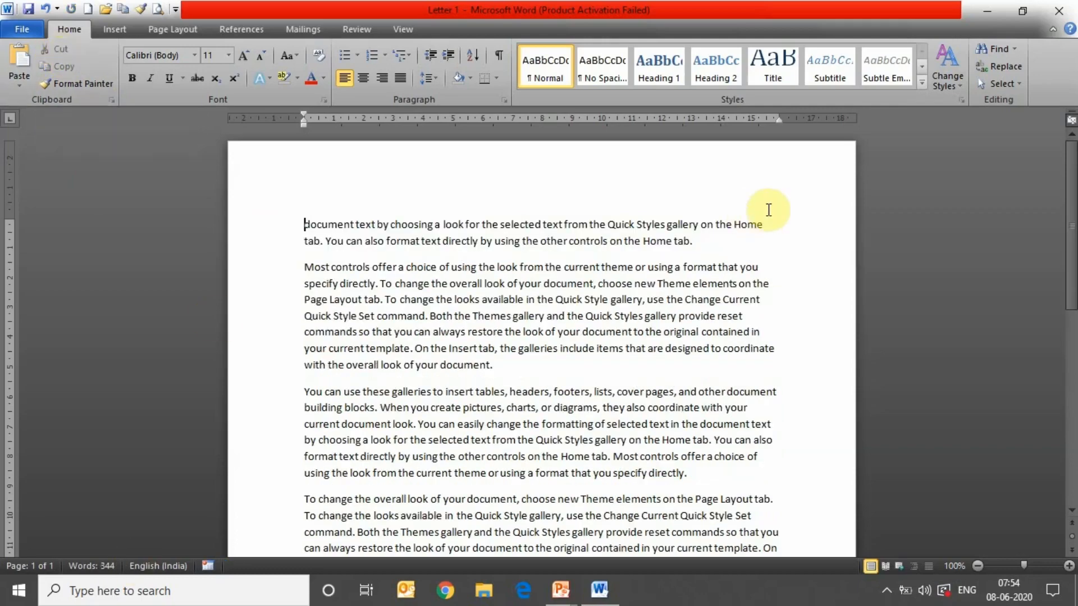
drag(1071, 198, 1073, 284)
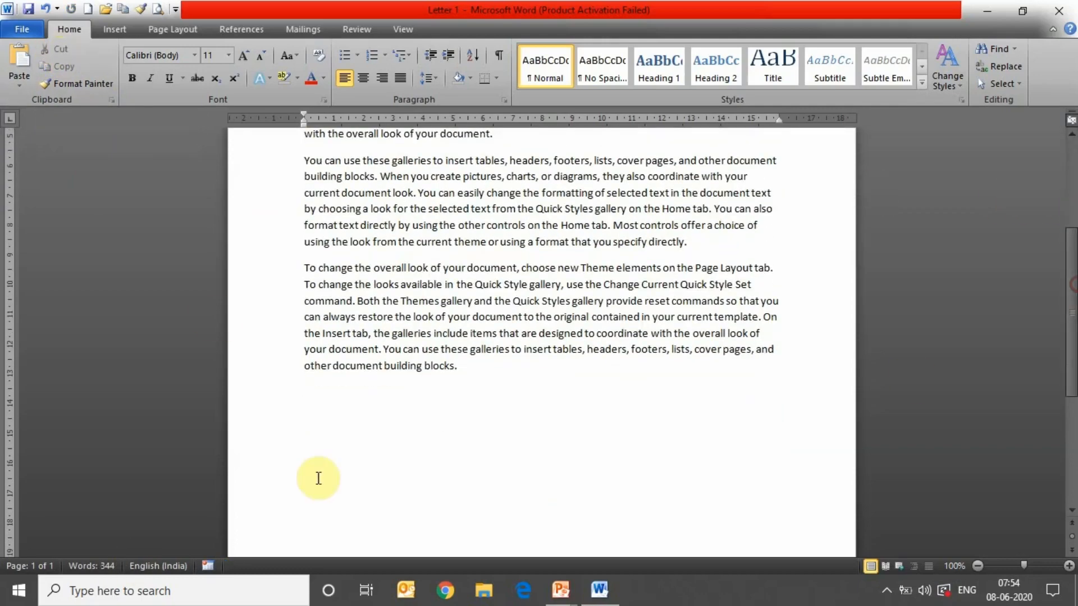
click(319, 425)
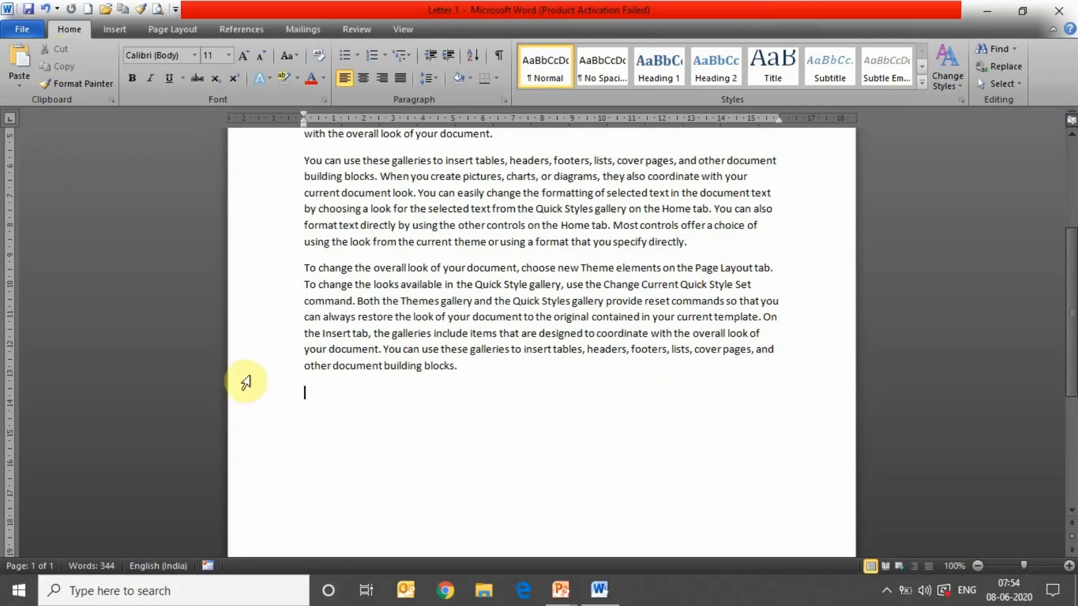
click(21, 56)
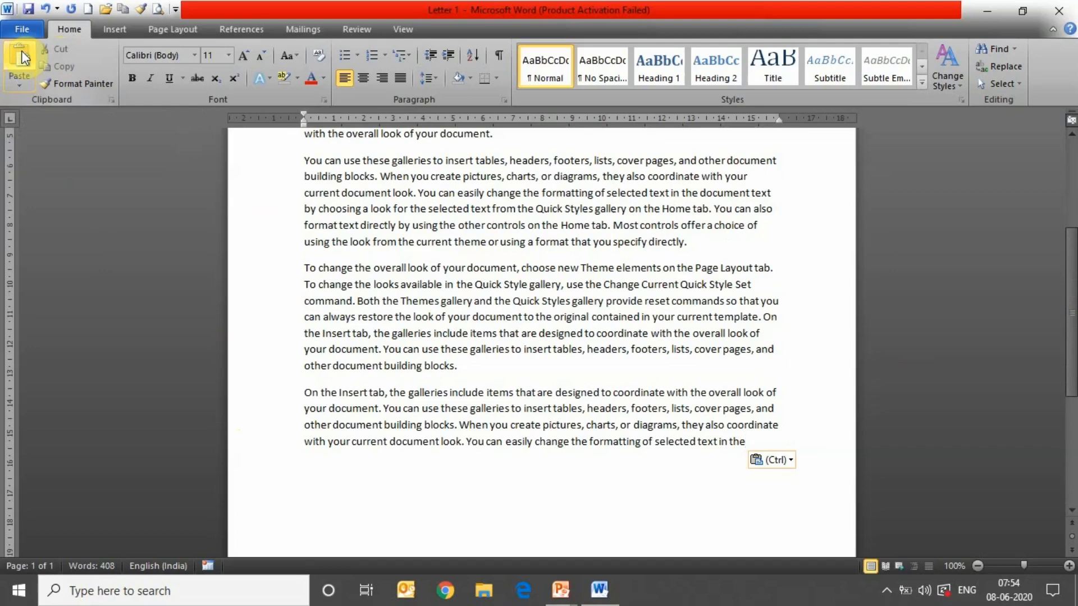
- Copy the pasted paragraph and paste a second copy at the end of the letter
drag(304, 393, 749, 444)
key(super+c)
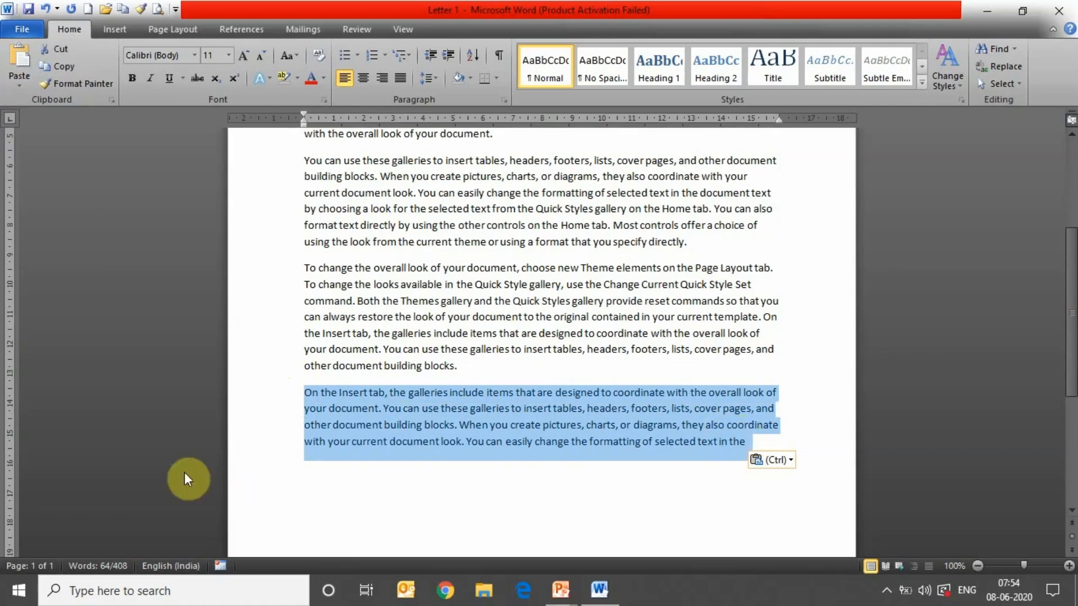
click(61, 66)
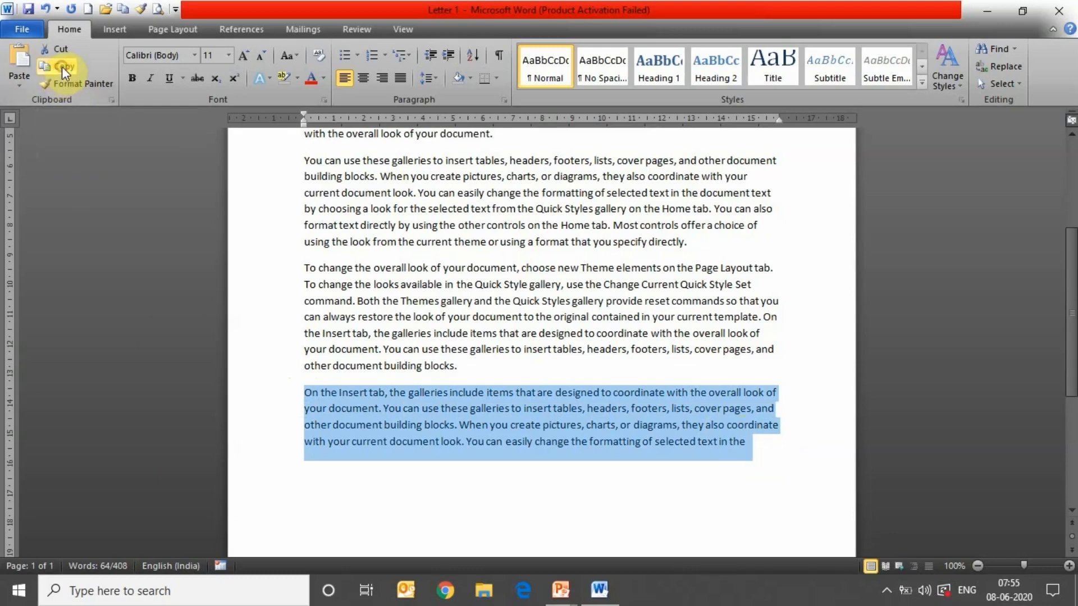
click(411, 484)
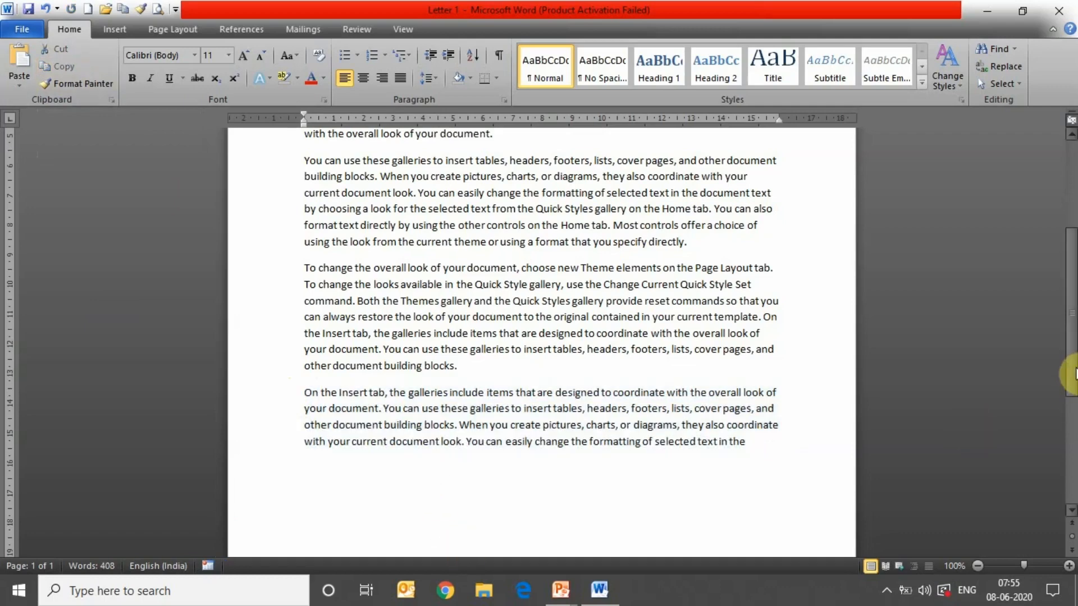
scroll(1075, 374, down, 3)
click(309, 356)
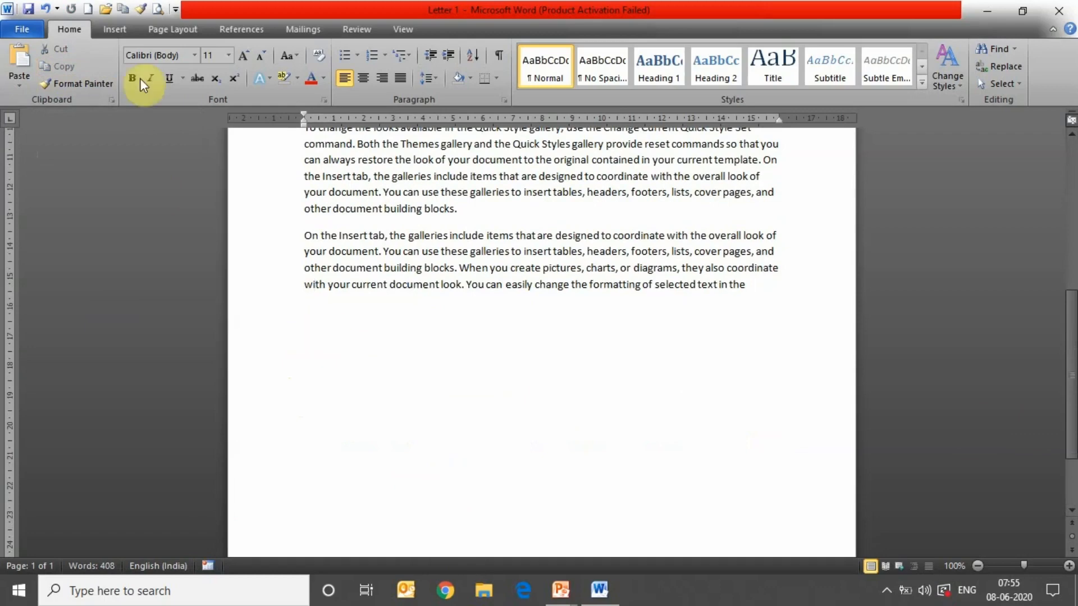
click(22, 49)
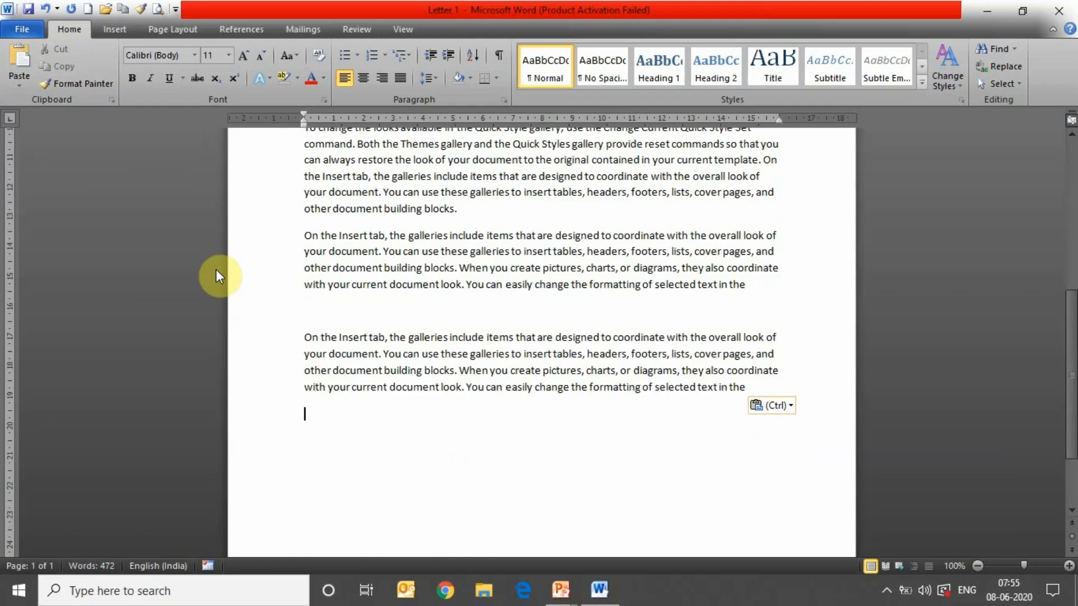
- Use Format Painter to copy the second pasted copy's formatting onto the text below it
drag(302, 337, 758, 397)
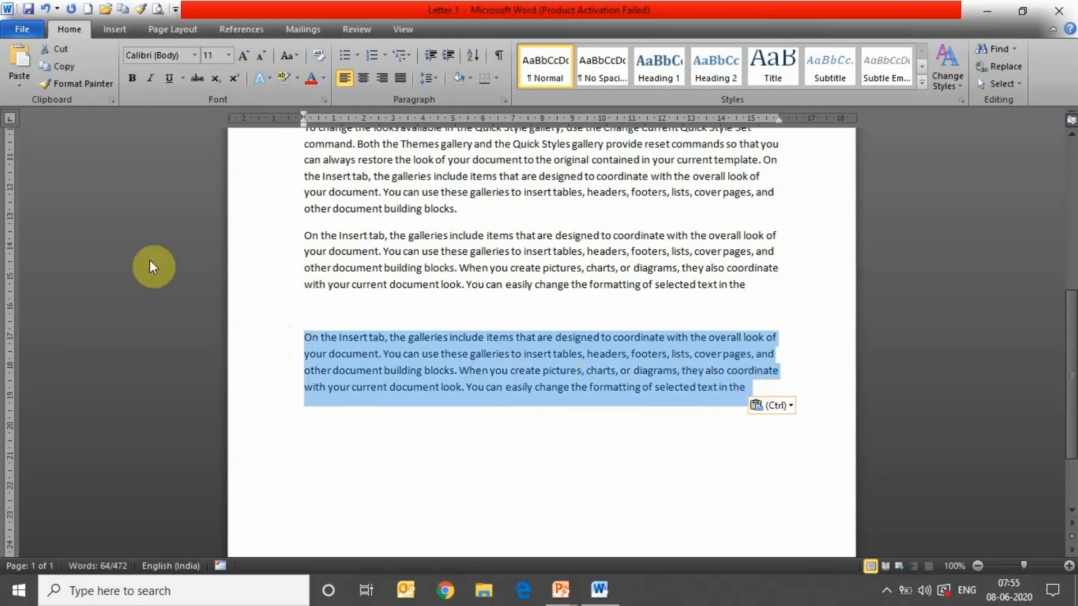
click(63, 83)
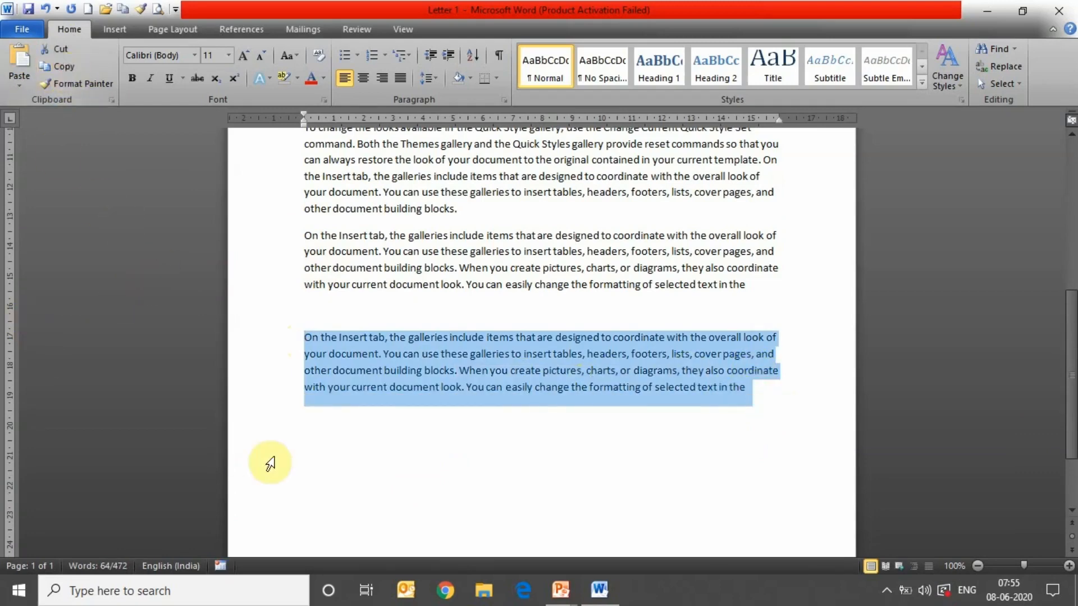
click(306, 436)
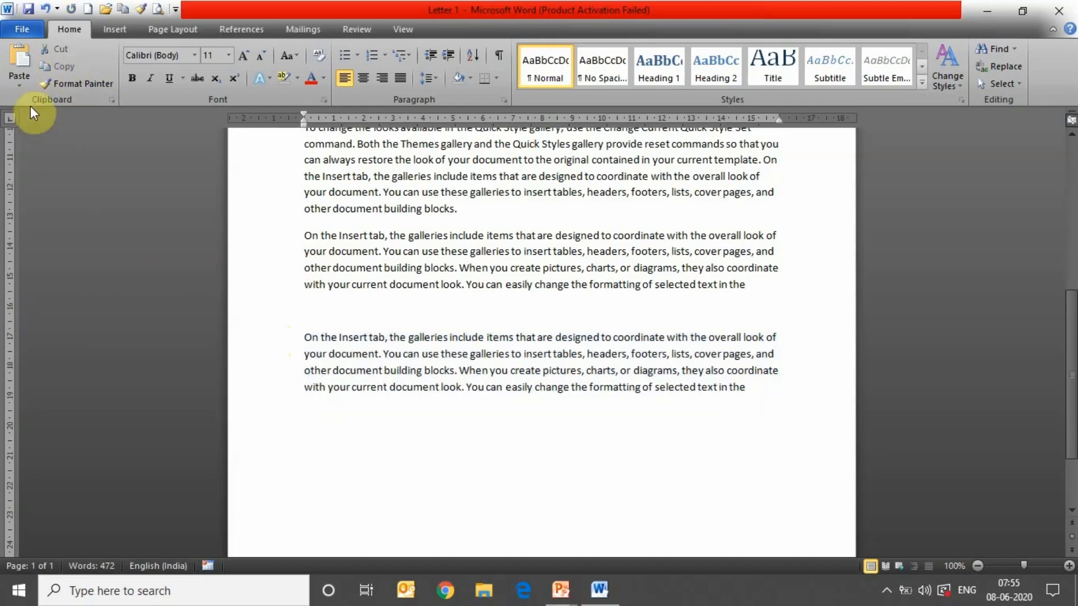
- Paste another copy of the paragraph as Picture (Enhanced Metafile) through Paste Special
click(22, 86)
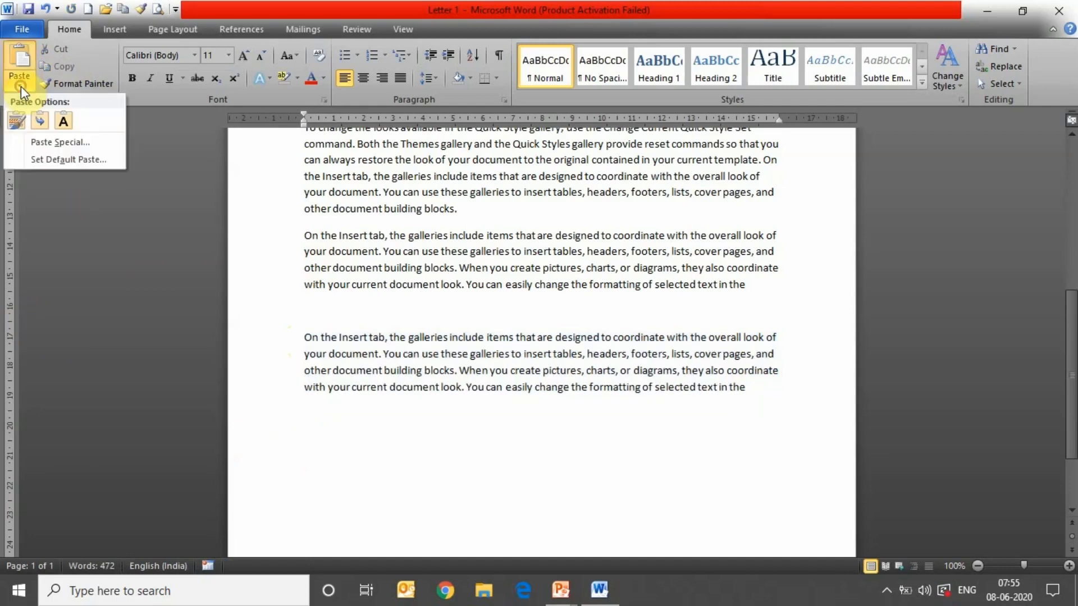
click(54, 144)
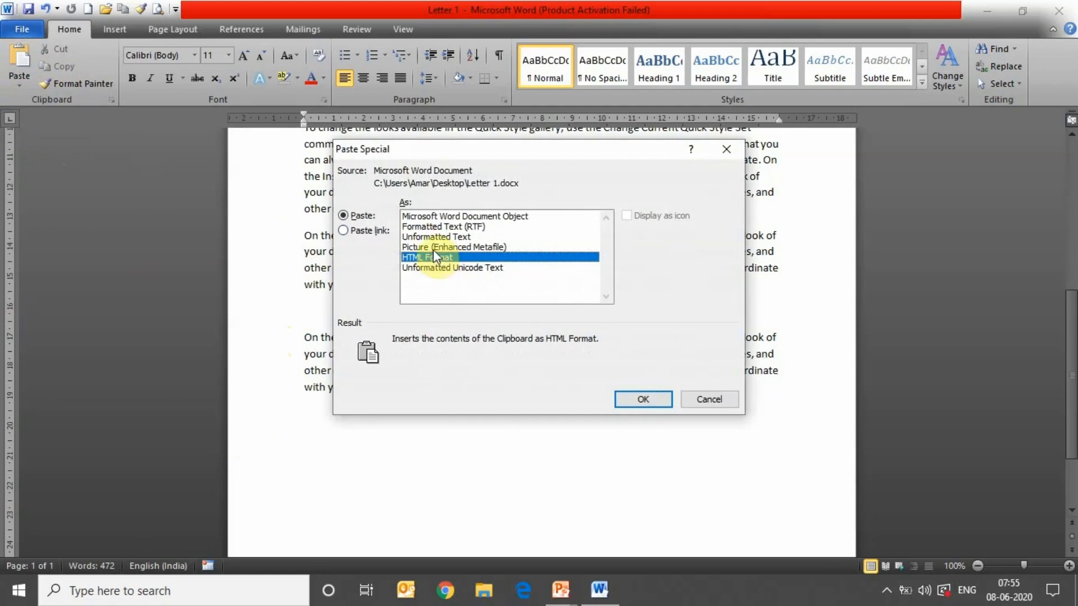
click(433, 247)
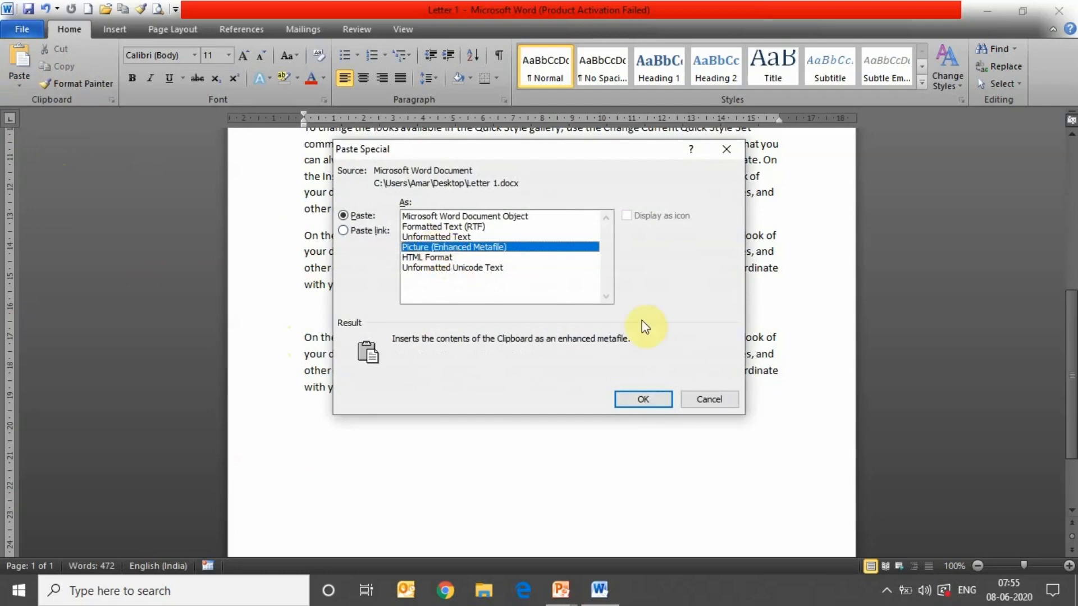
click(632, 400)
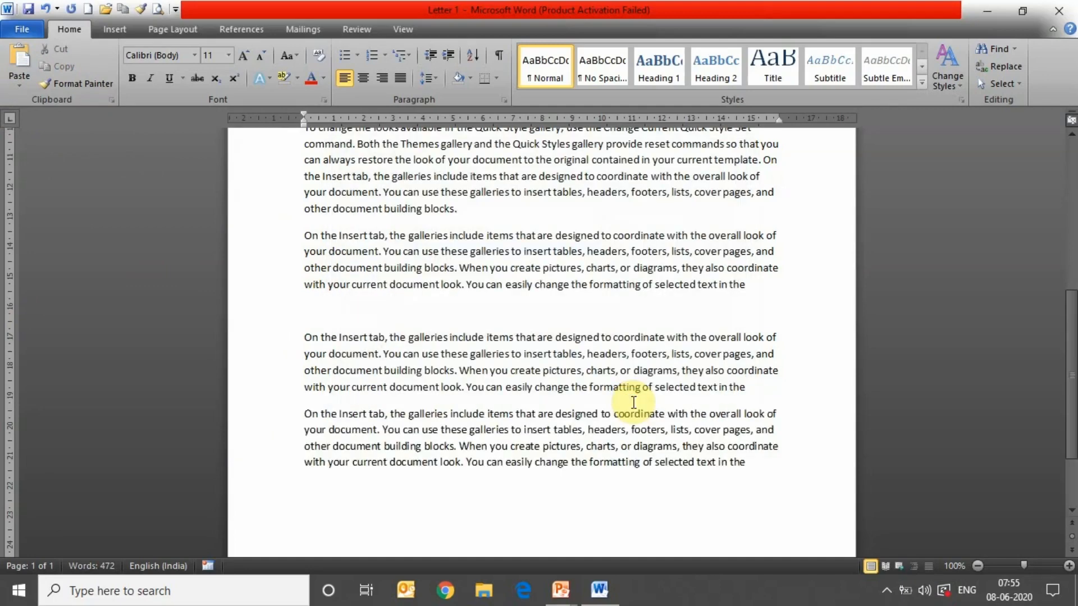
- Select the pasted text picture, try a thick black frame style, then undo it
click(563, 434)
drag(565, 436, 584, 481)
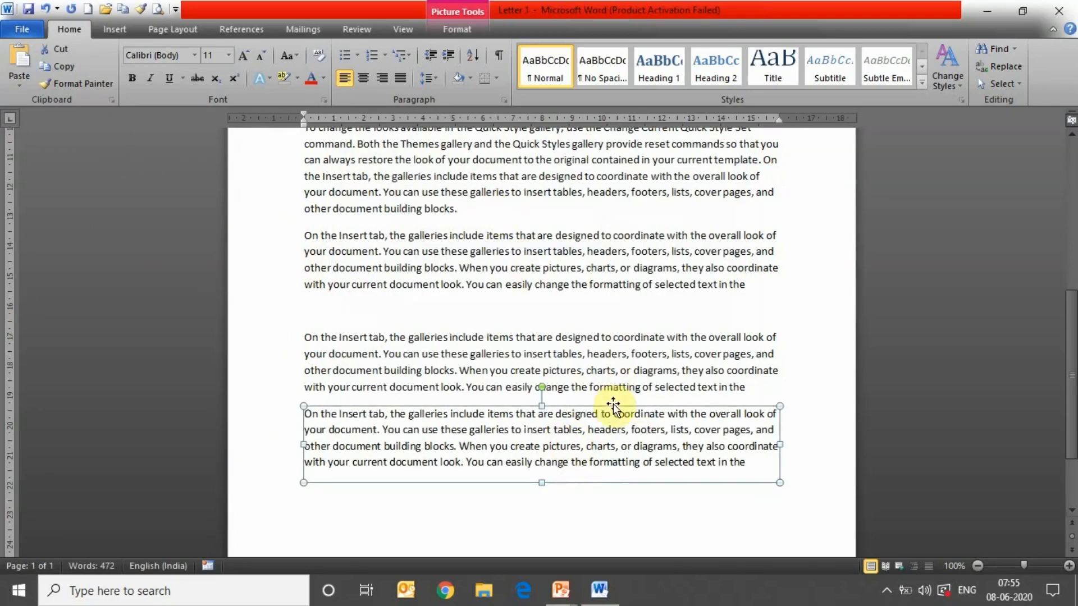
click(470, 27)
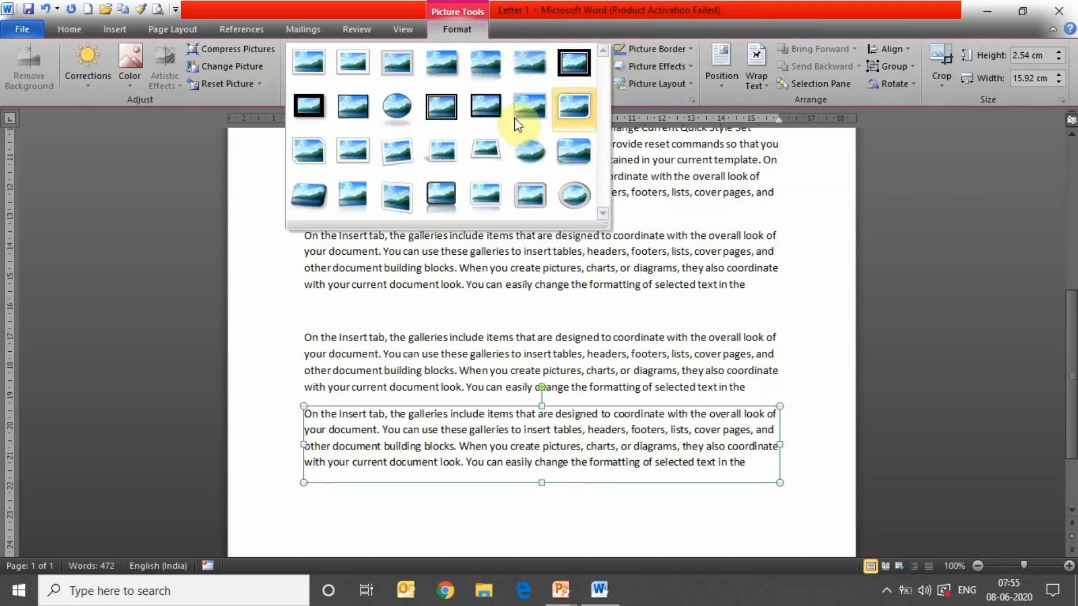
click(429, 108)
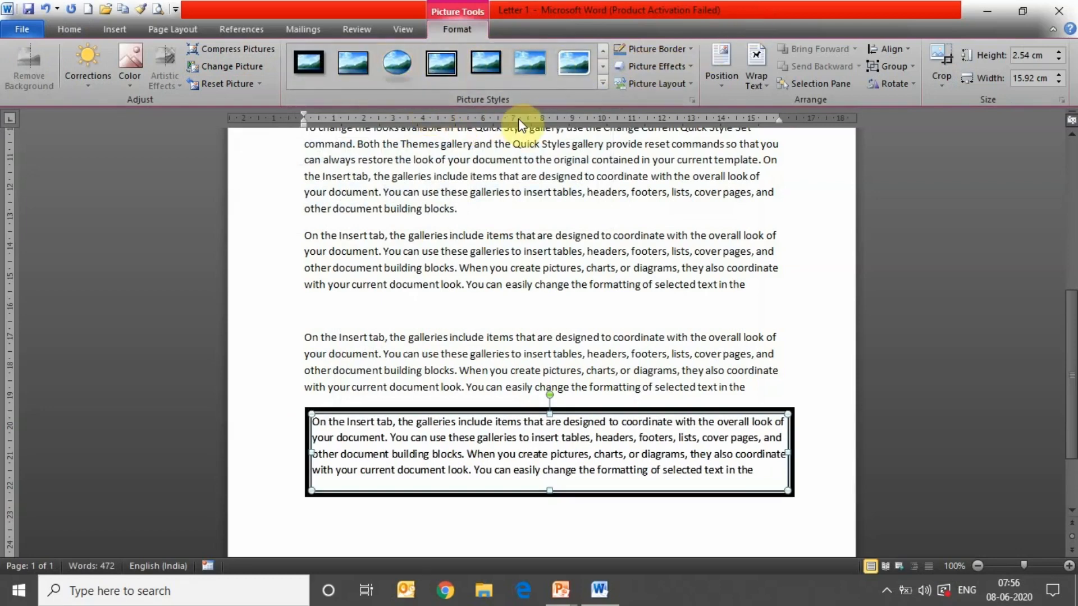
key(ctrl+z)
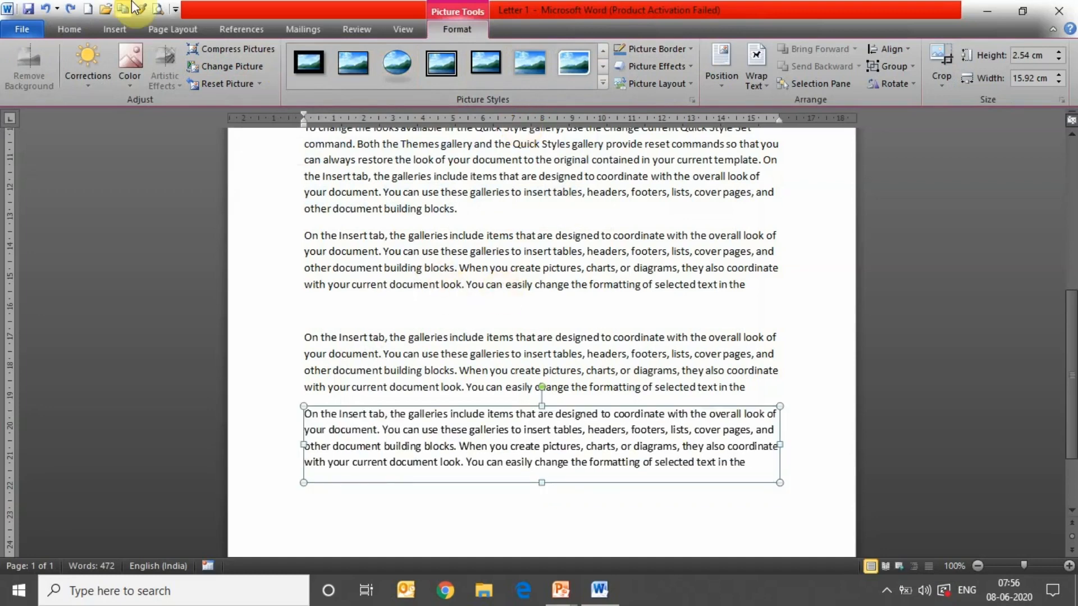
click(71, 29)
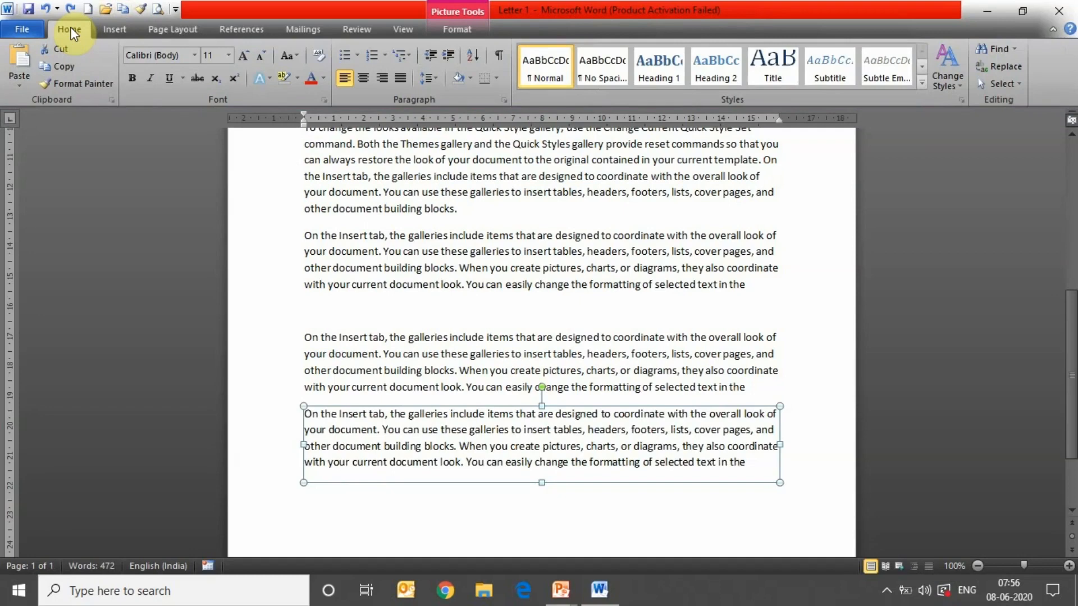
- Format the first 'On the Insert tab' paragraph as red Algerian at 14 pt
click(301, 234)
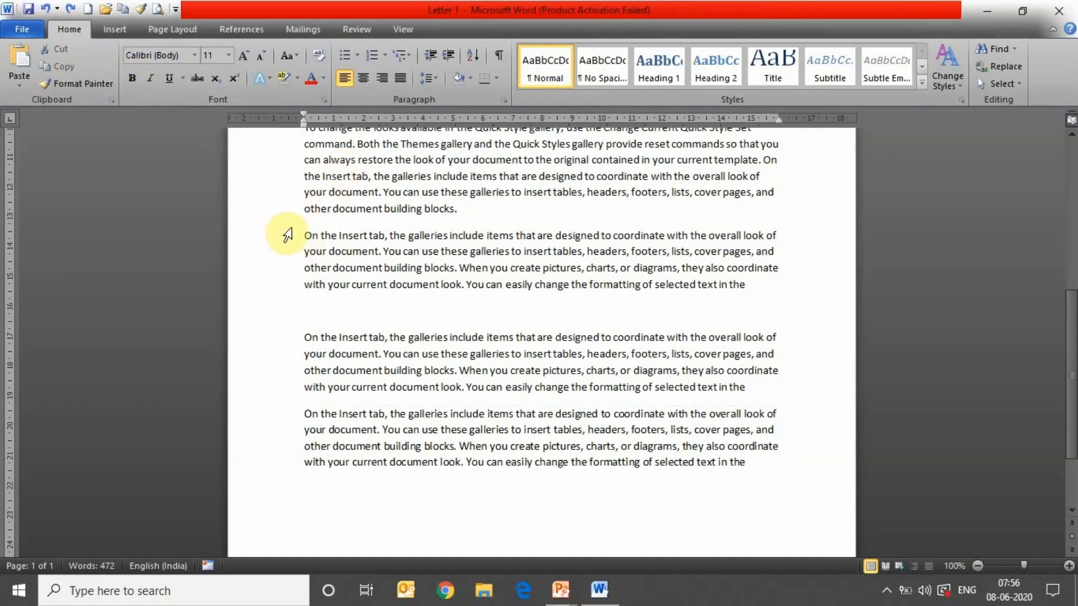
drag(299, 233, 750, 288)
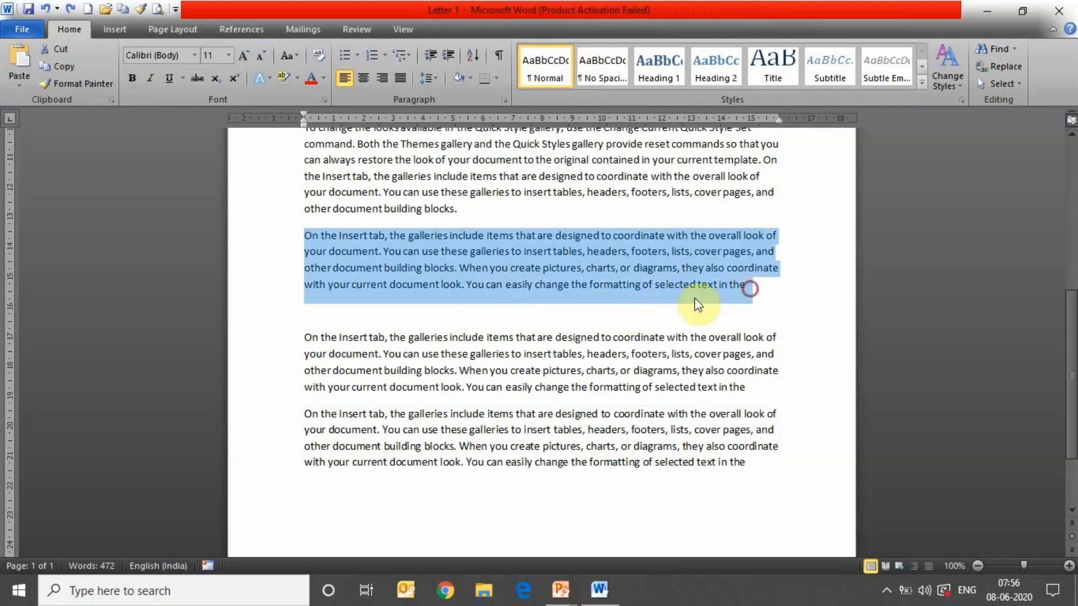
click(195, 55)
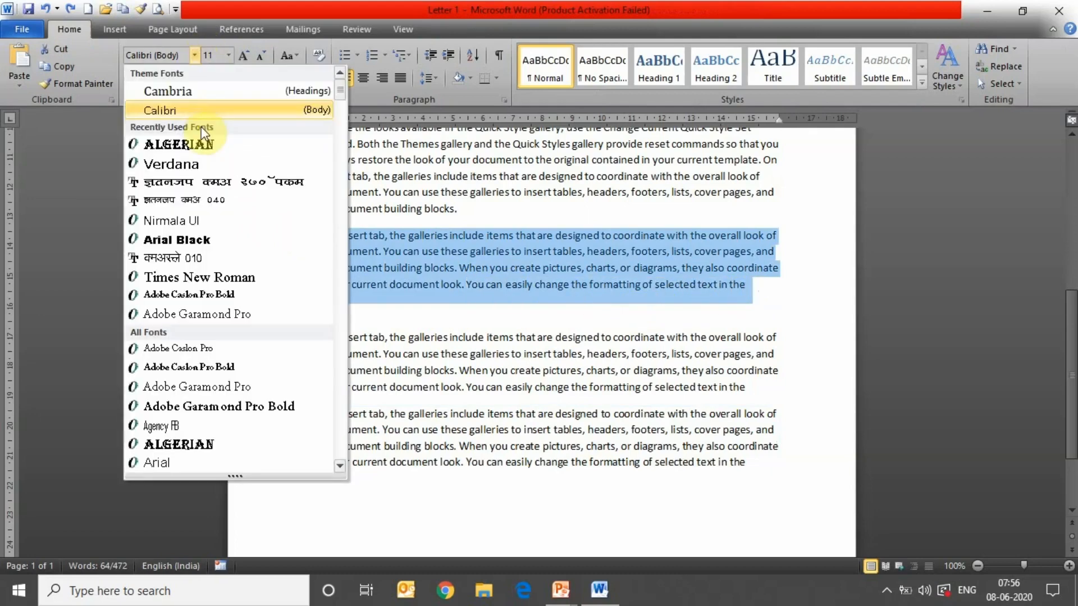
click(200, 143)
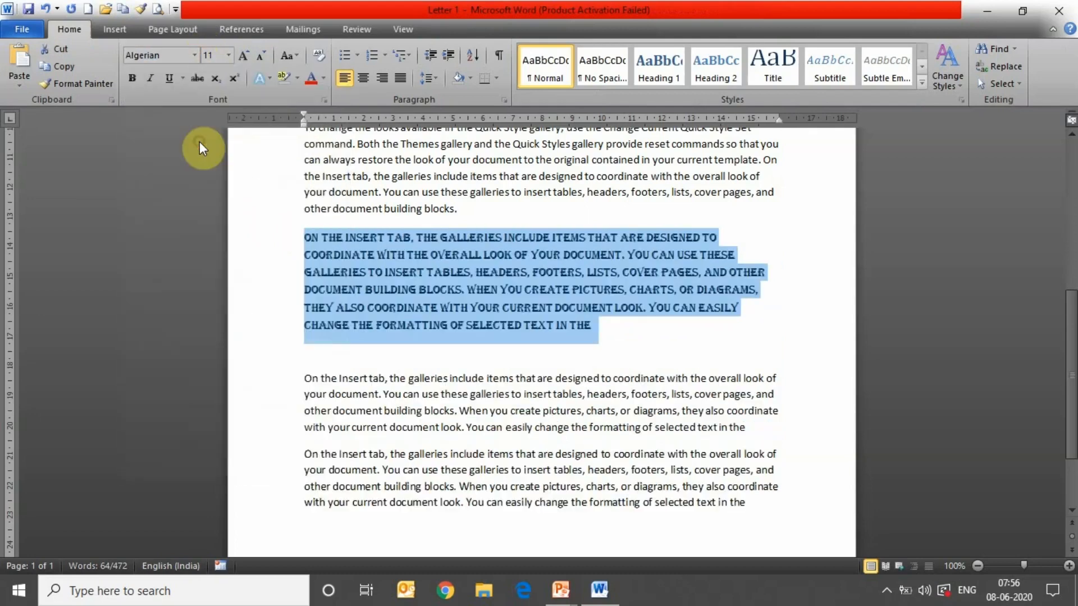
click(239, 55)
click(242, 55)
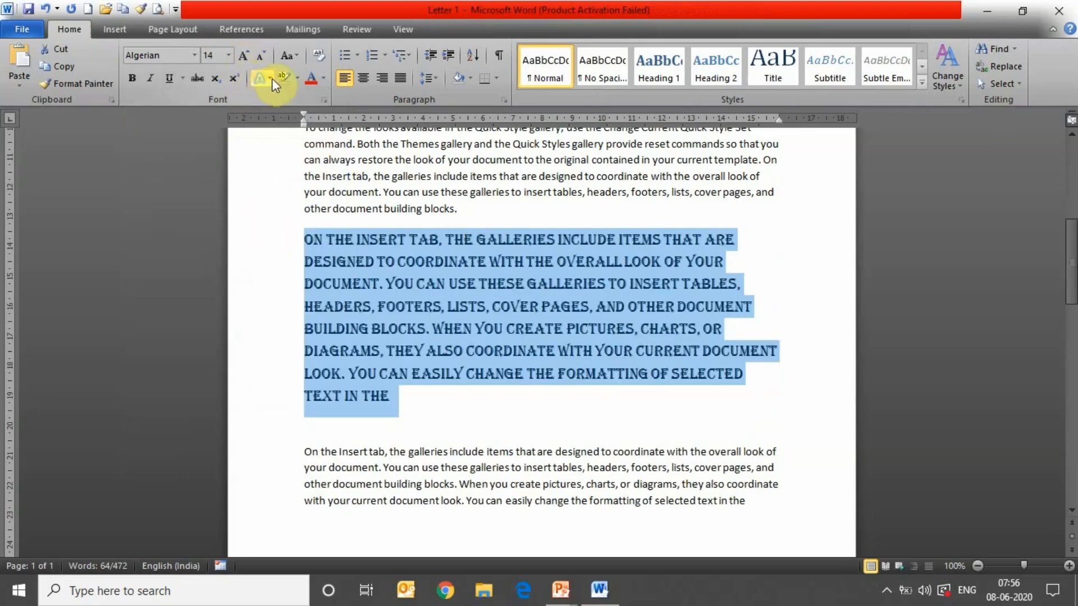
click(309, 78)
click(607, 415)
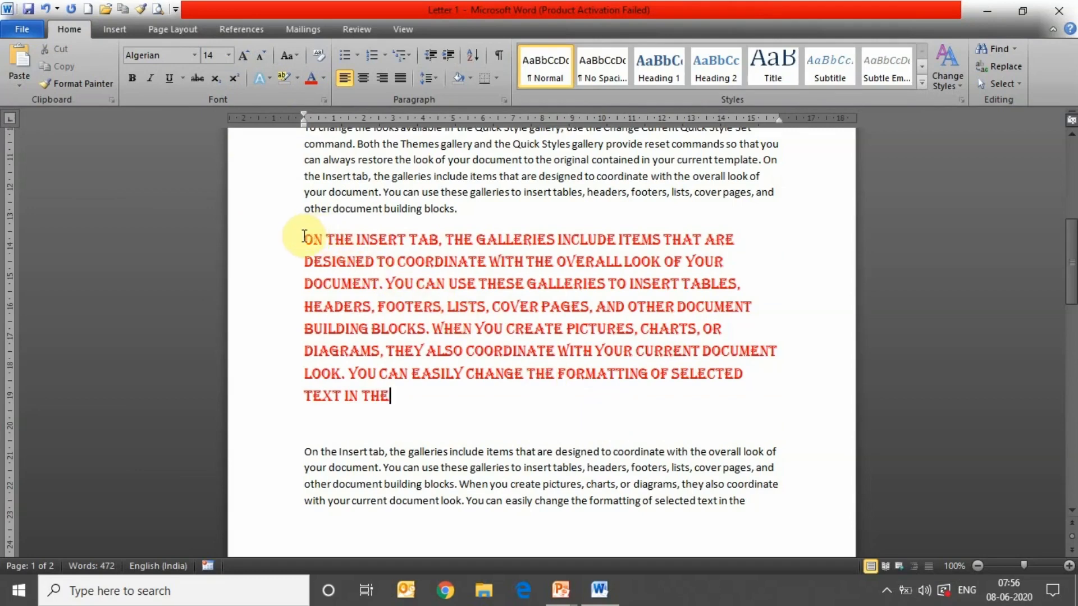
- Format-paint the red Algerian style onto the next paragraph's opening lines, through 'overall look of'
drag(302, 234, 400, 399)
click(82, 81)
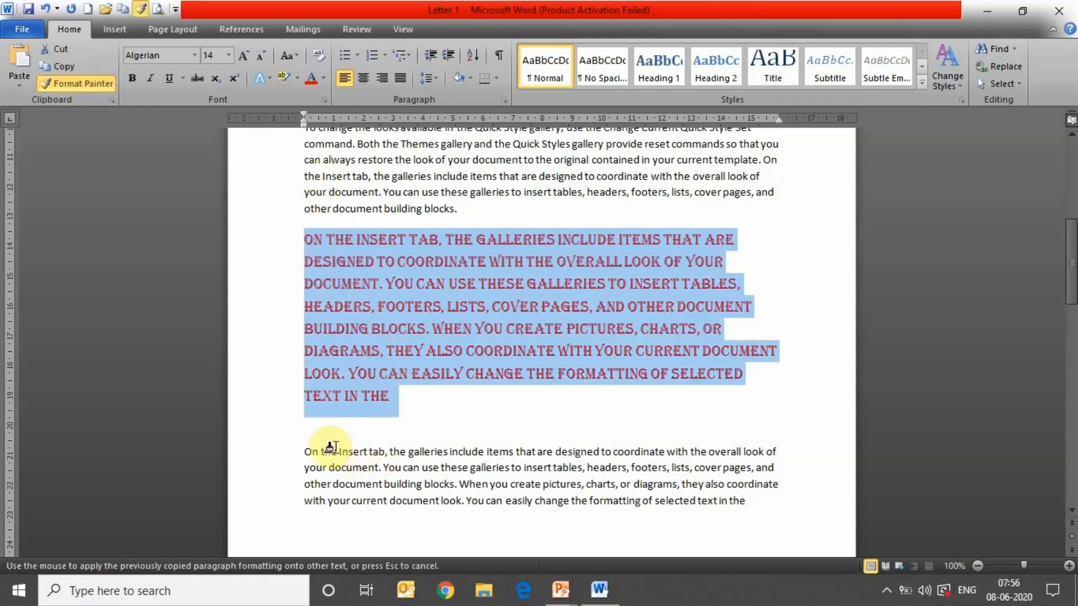
drag(299, 447, 780, 448)
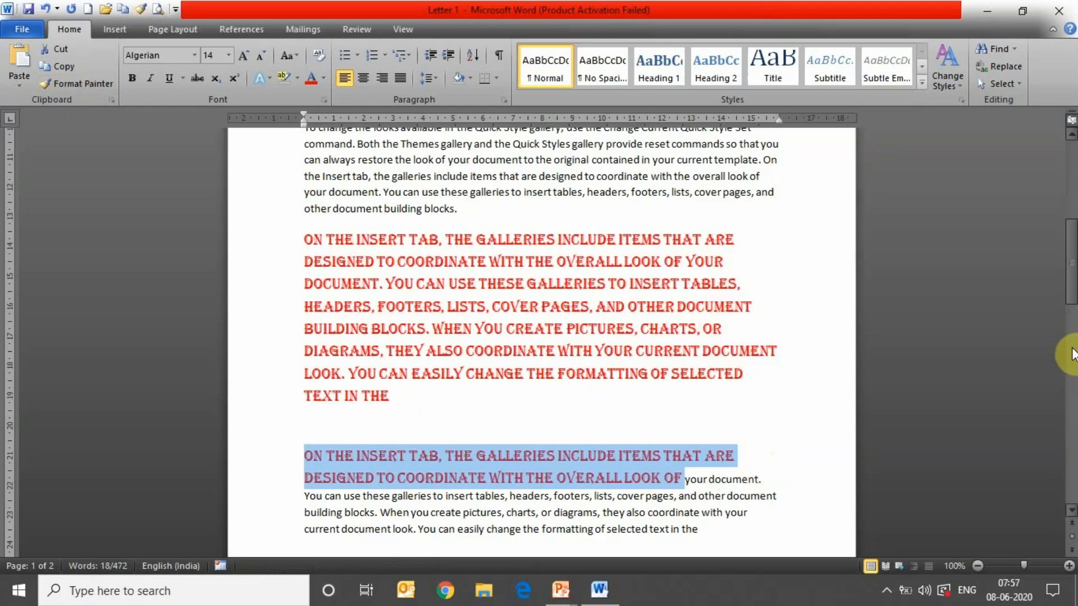
drag(1072, 281, 1072, 201)
drag(303, 246, 501, 347)
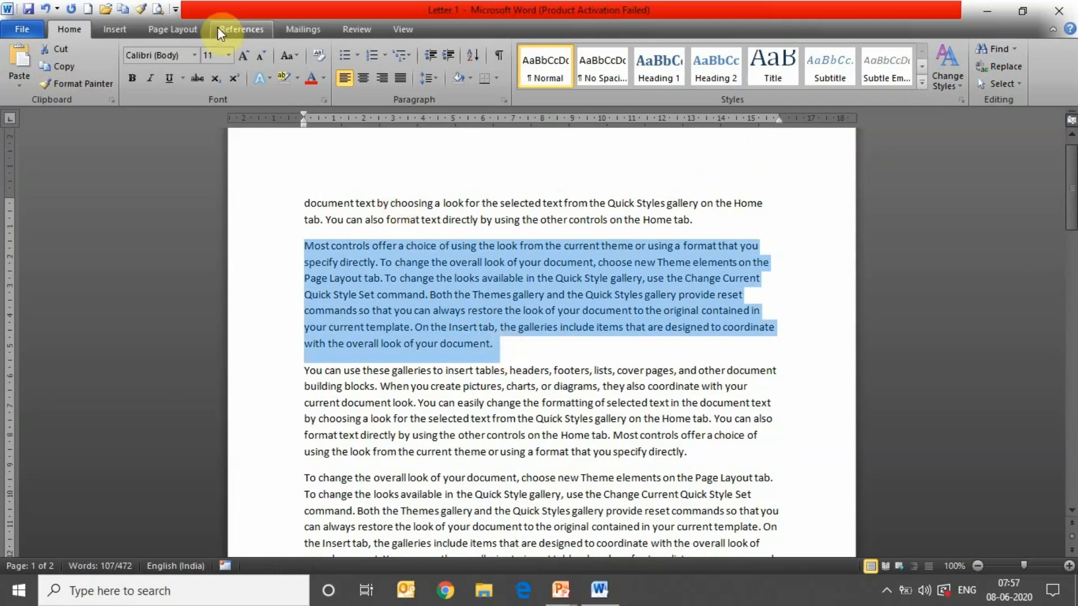
- Change the 'Most controls' paragraph's font to Arial Black, then to Times New Roman
click(194, 55)
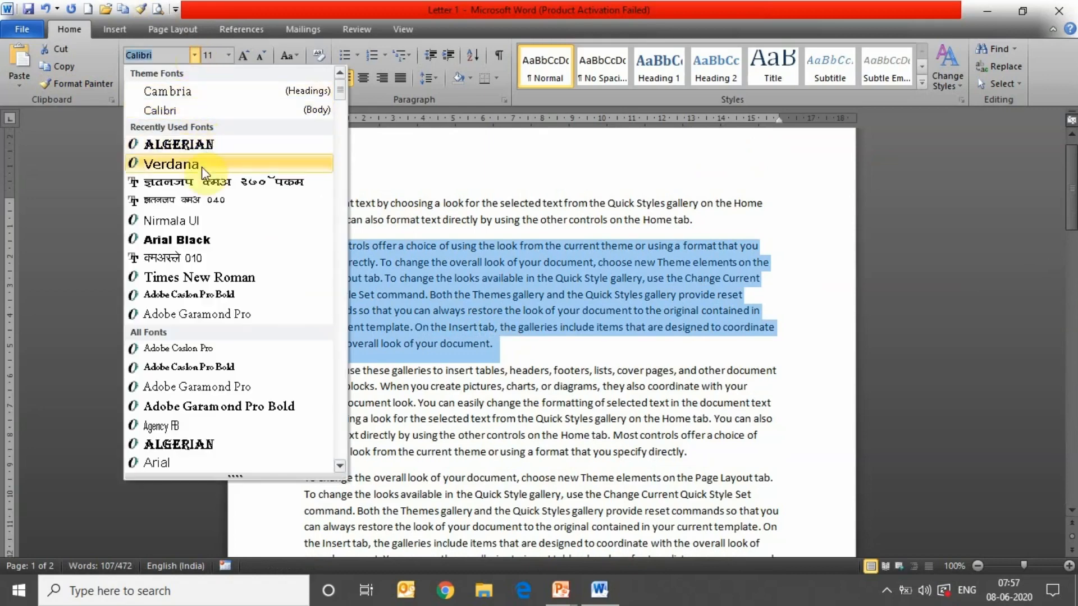
click(216, 241)
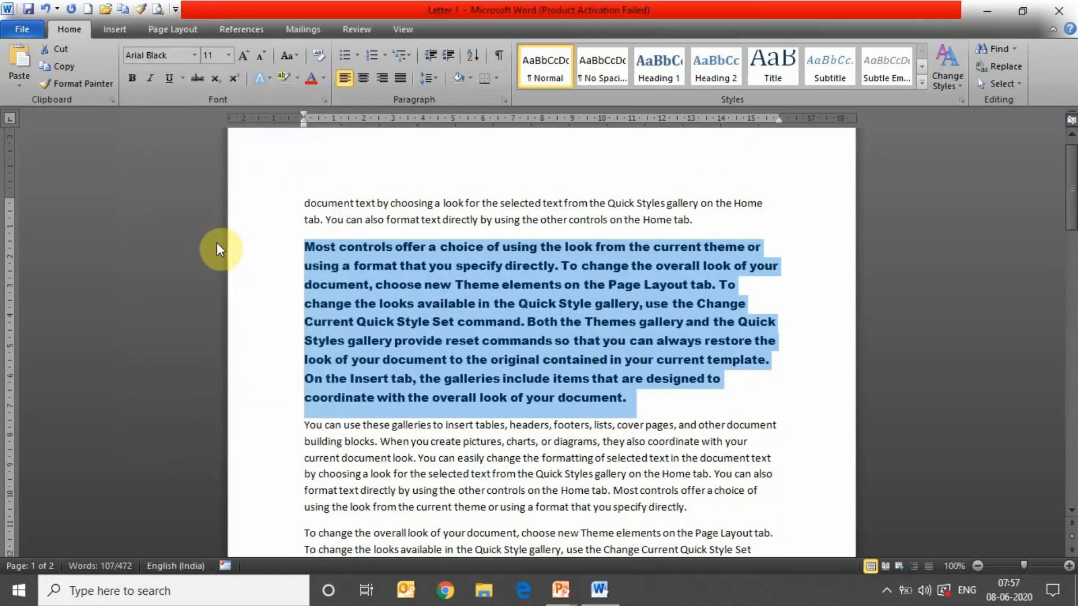
click(194, 55)
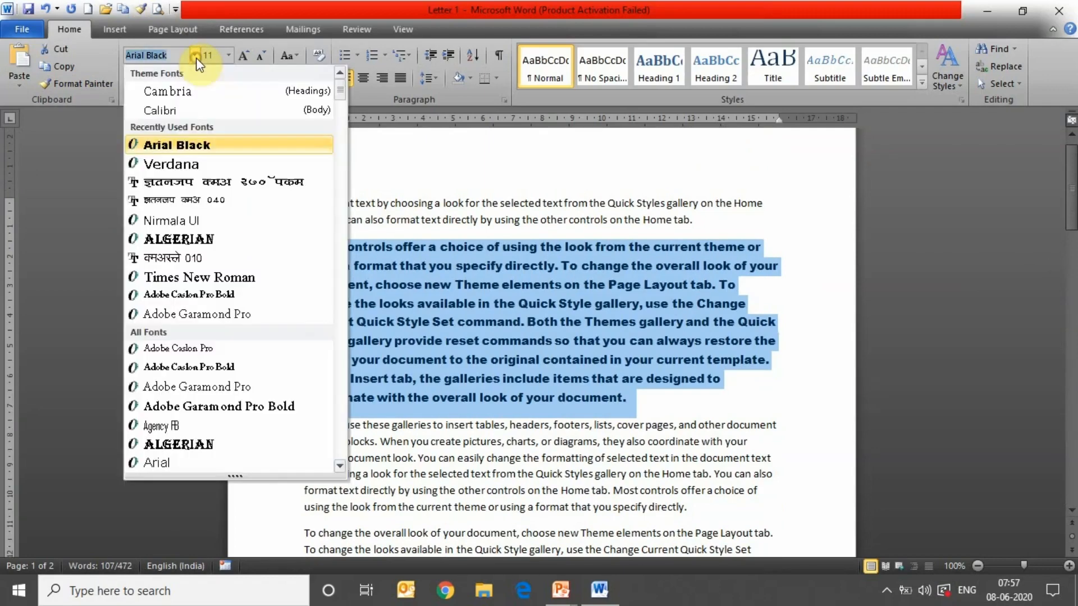
click(220, 279)
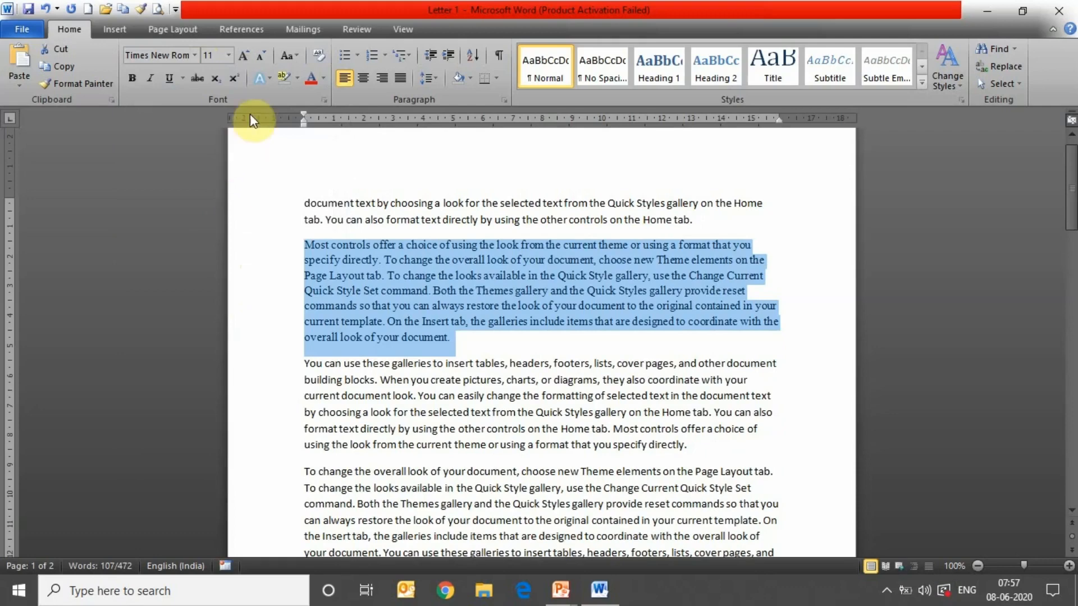
- Set the paragraph to 26 pt, then 12 pt, grow it to 18 pt, and shrink back to 12 pt
click(229, 55)
right_click(229, 55)
click(229, 55)
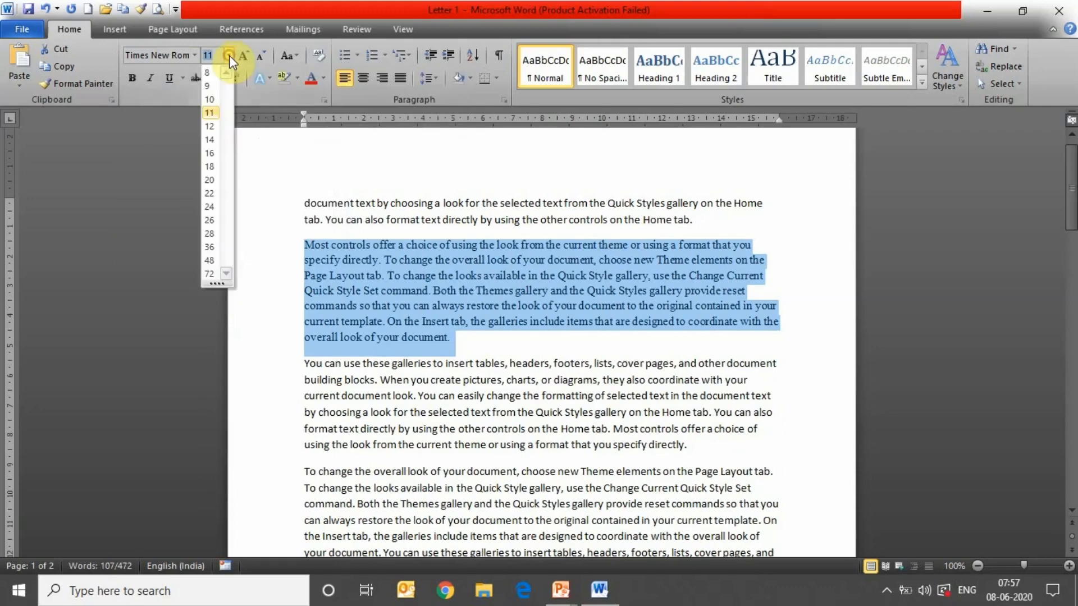
click(210, 220)
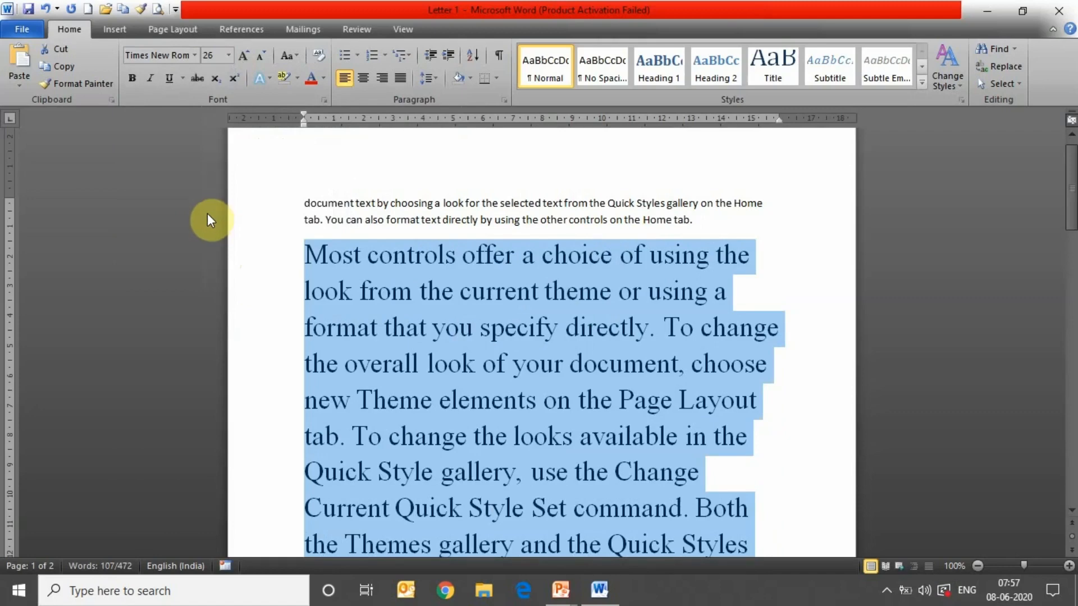
click(228, 54)
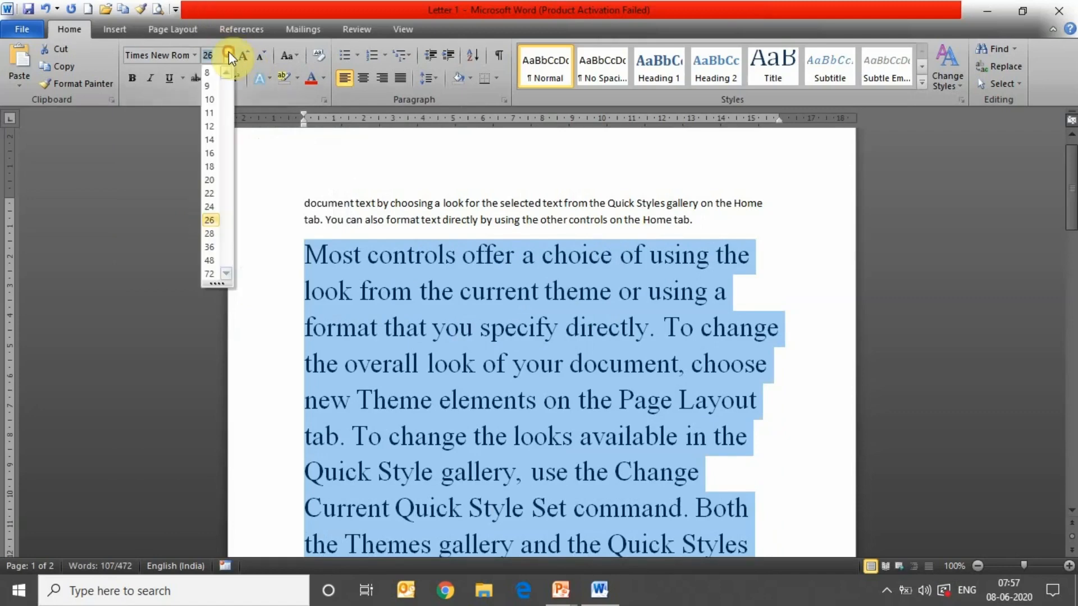
click(212, 127)
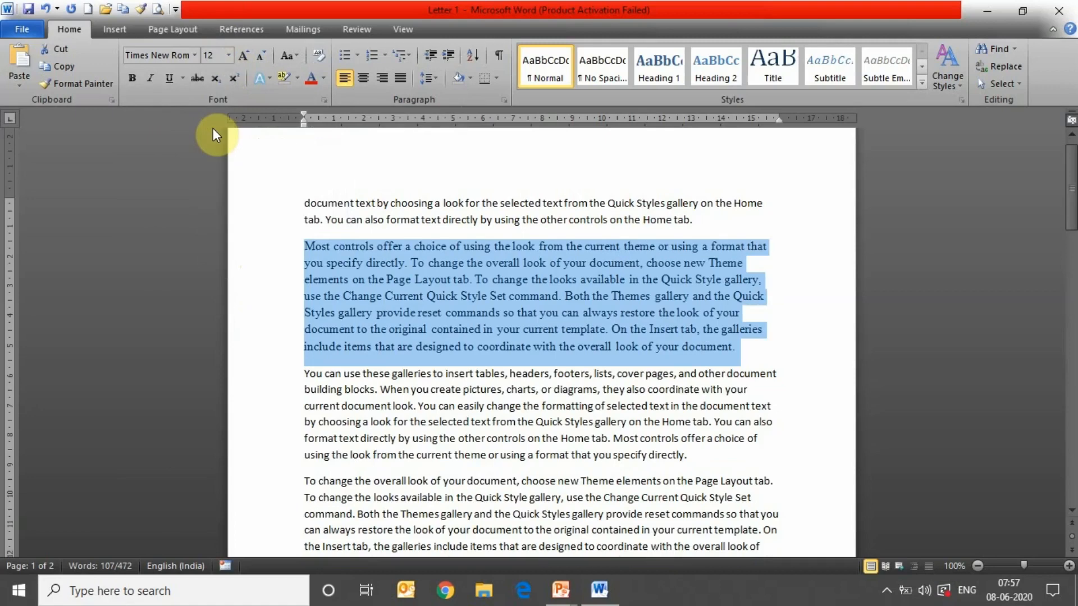
click(242, 55)
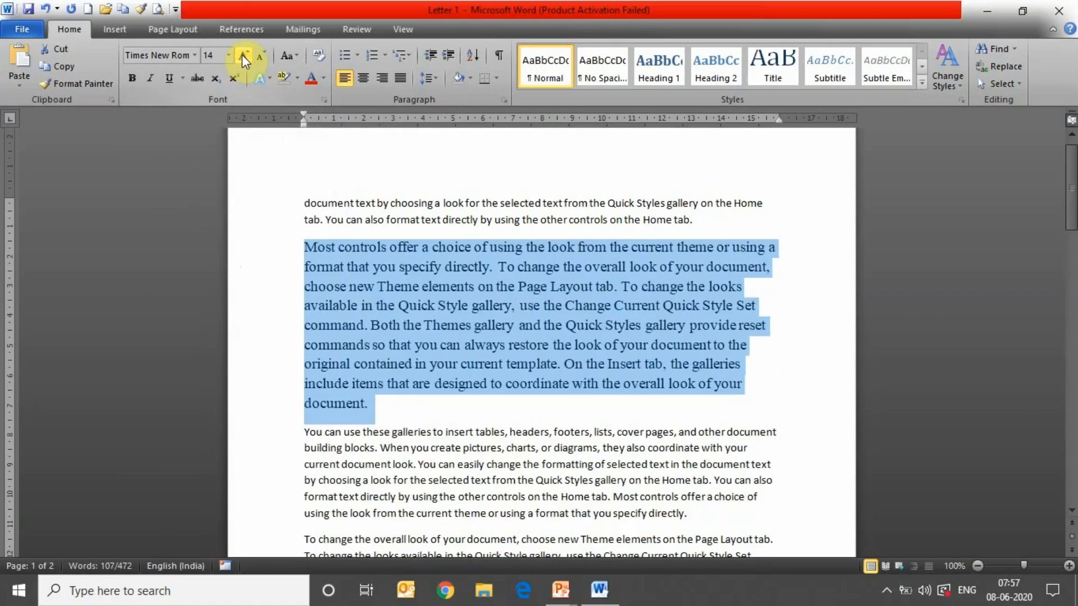
click(243, 55)
click(243, 55)
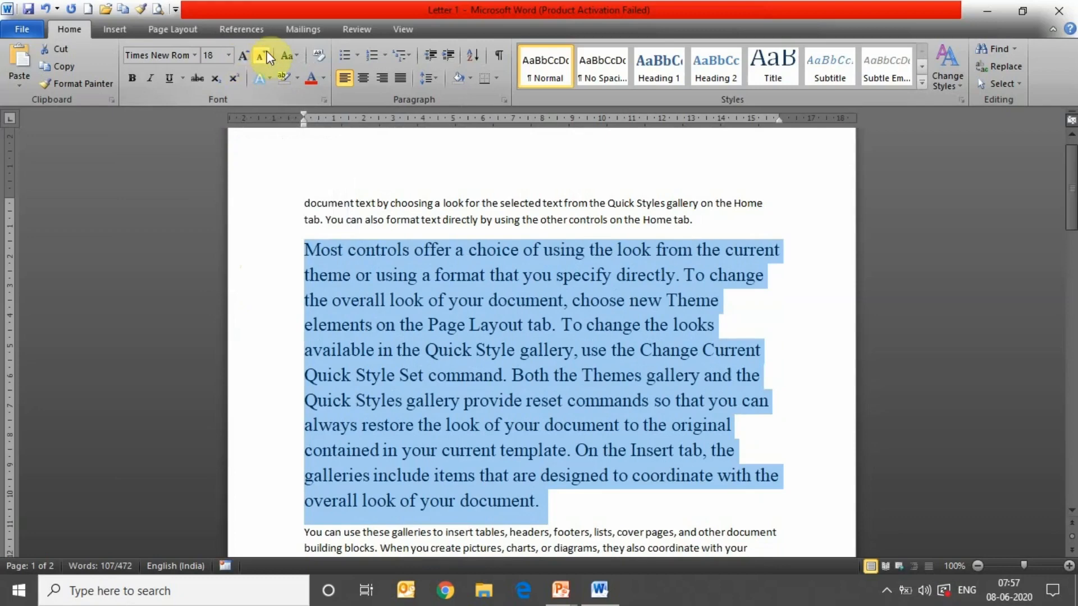
click(268, 53)
click(267, 54)
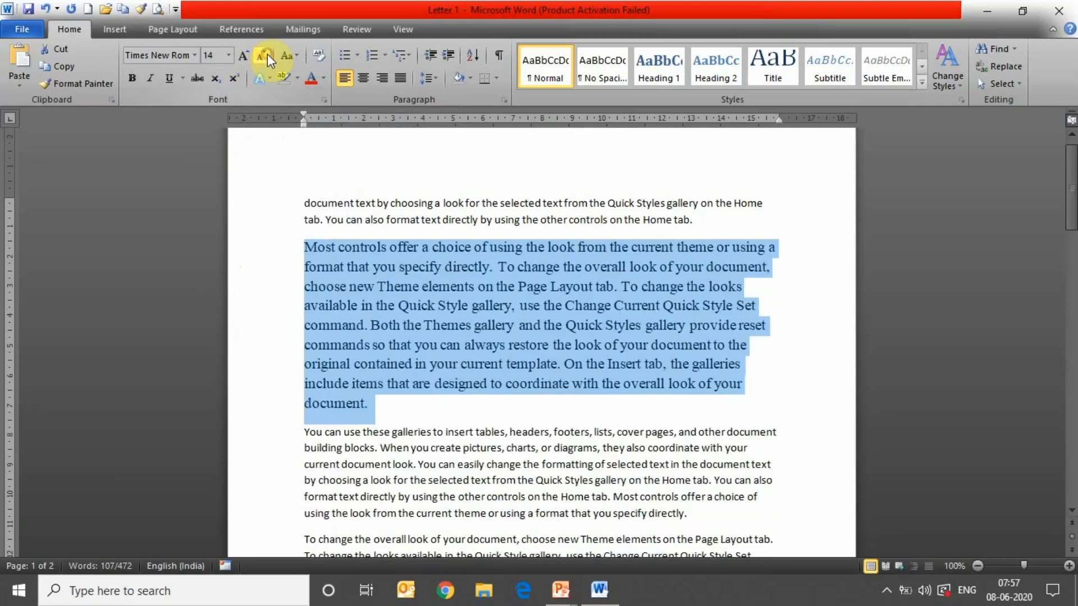
click(267, 54)
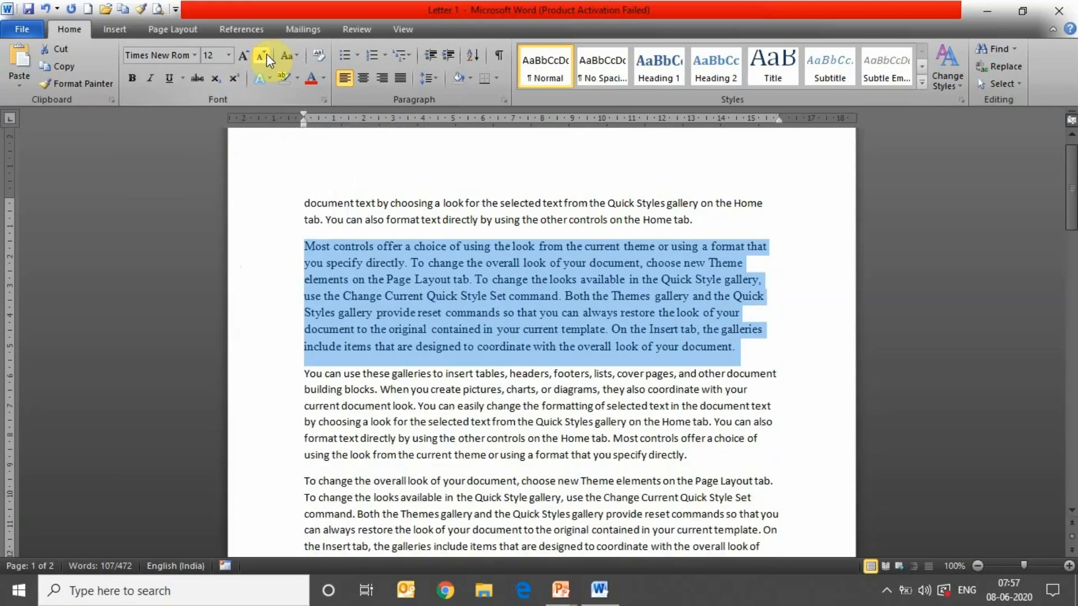
- Change the paragraph's case to lowercase, then to UPPERCASE
click(291, 54)
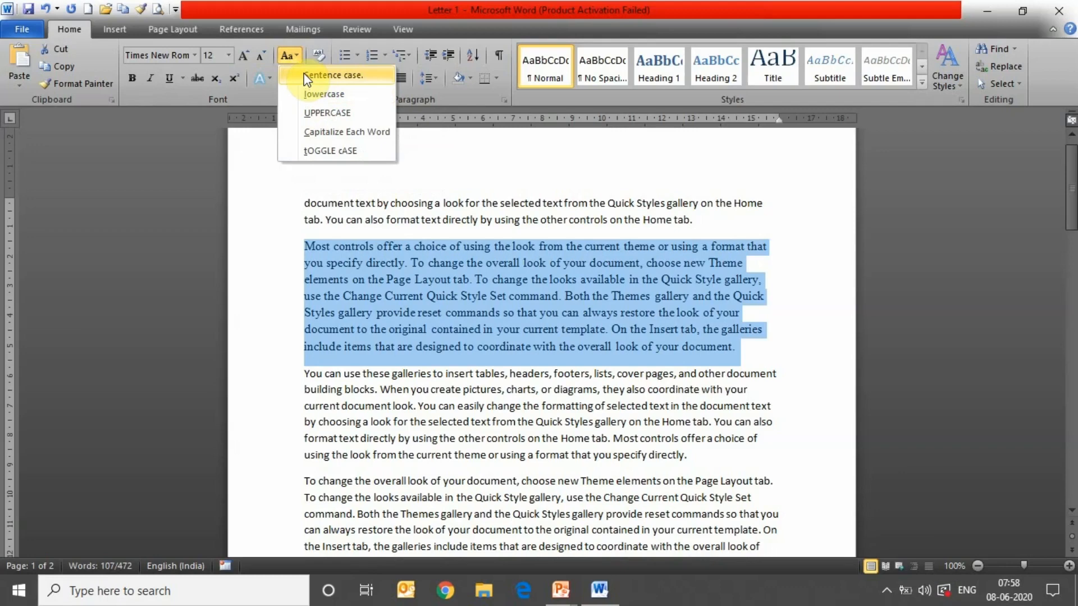
click(310, 93)
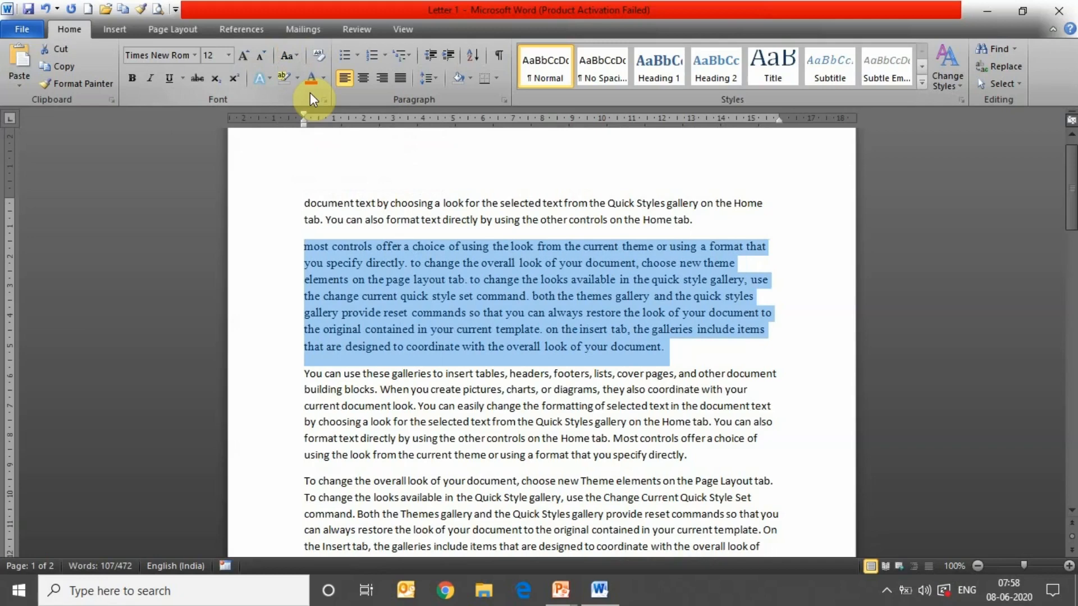
click(290, 55)
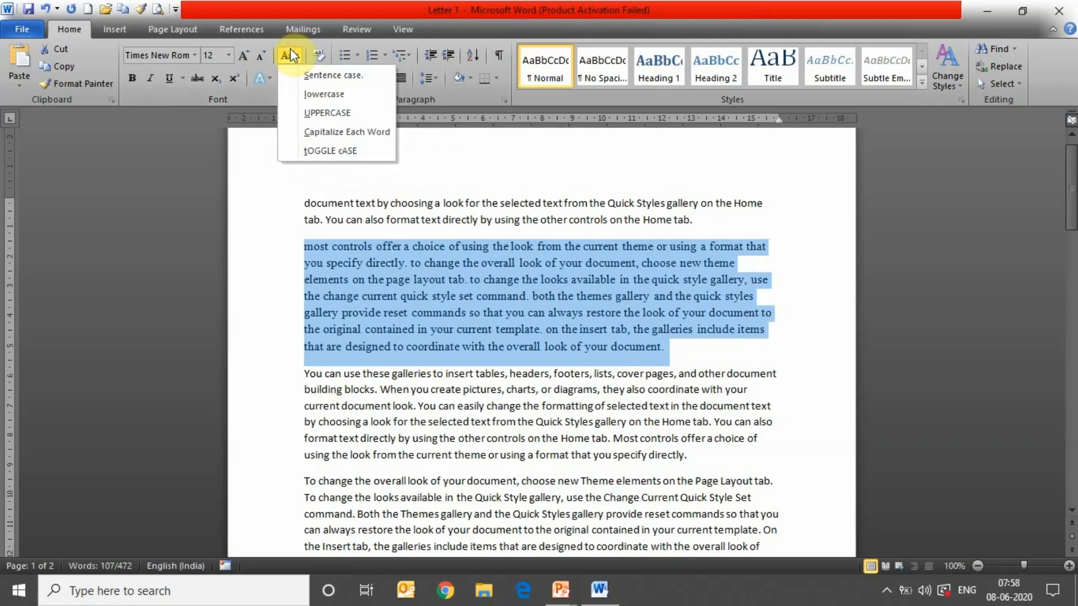
right_click(312, 114)
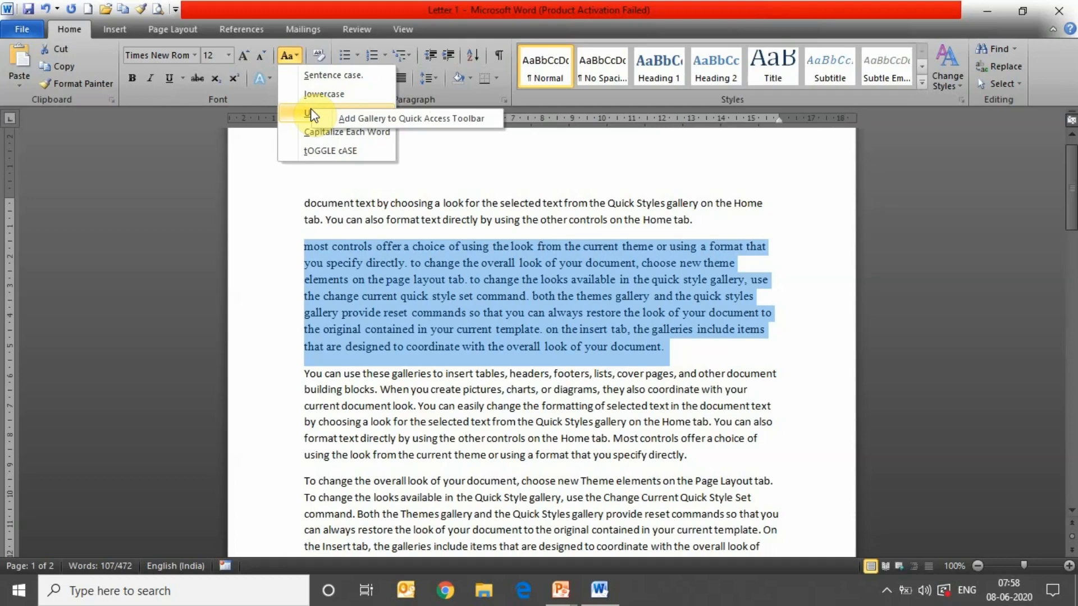
key(Escape)
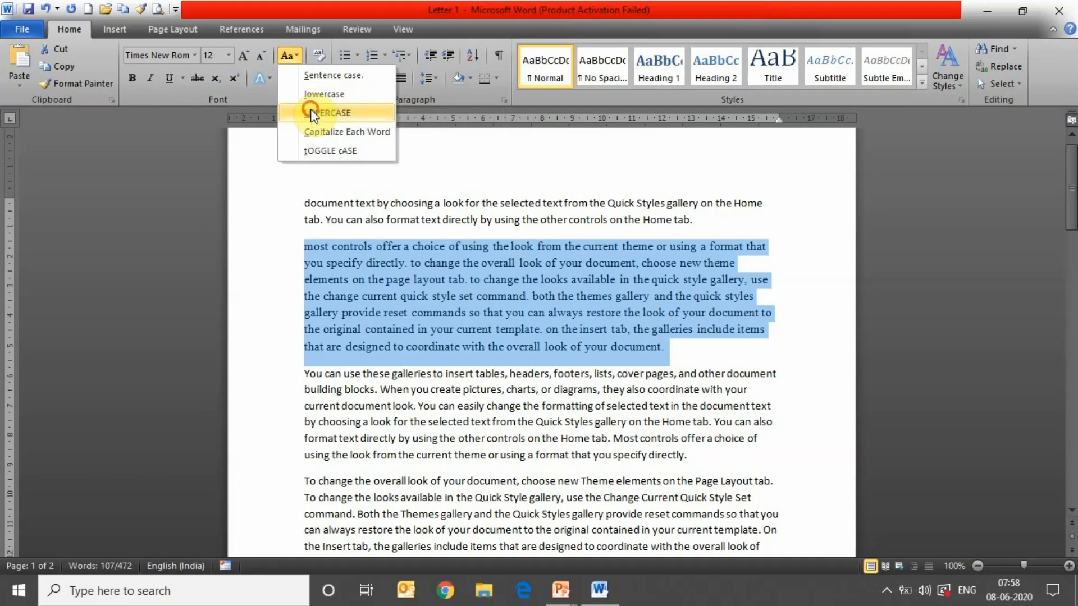
click(311, 112)
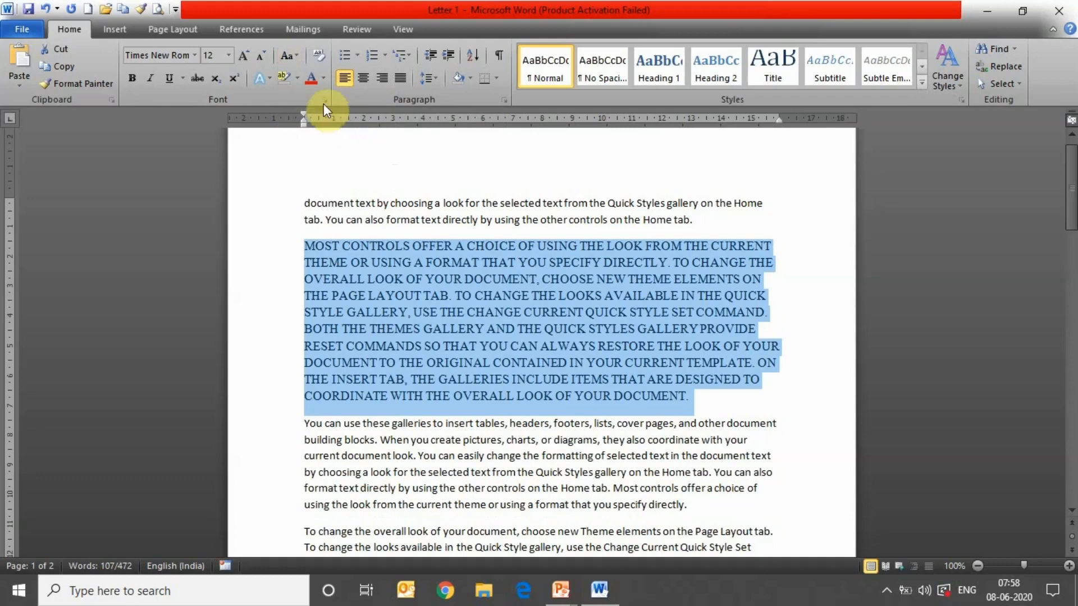
- Switch the paragraph through Capitalize Each Word and tOGGLE cASE, ending in Sentence case
click(292, 53)
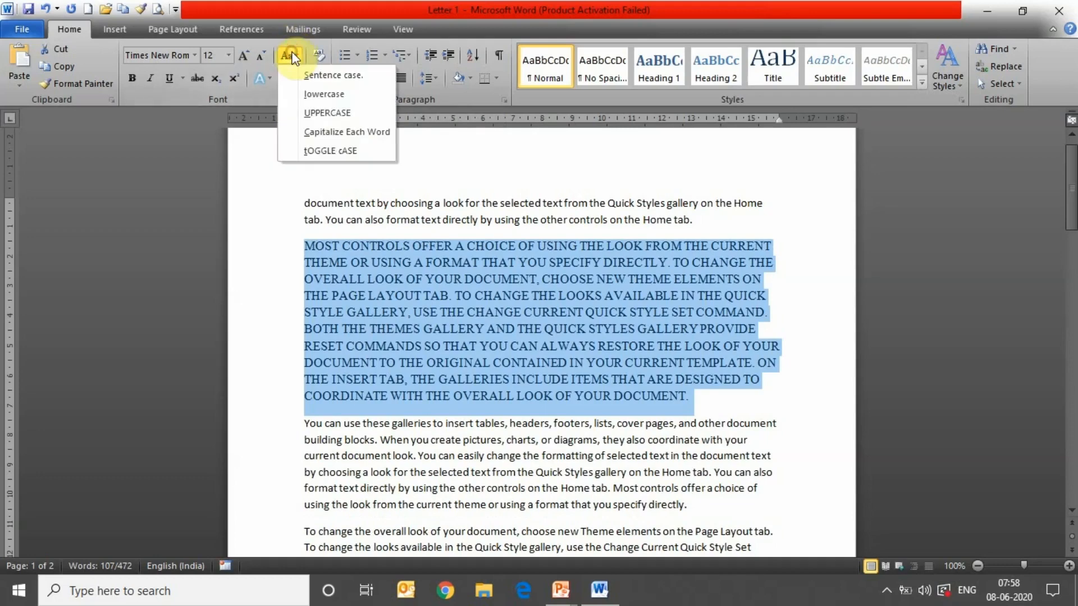
click(317, 133)
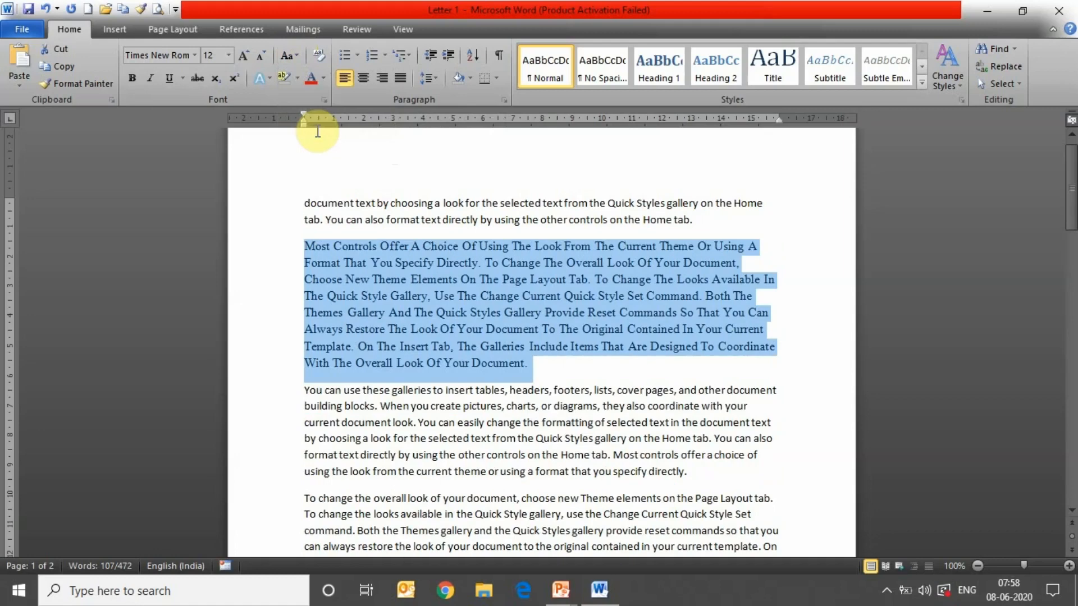
click(288, 59)
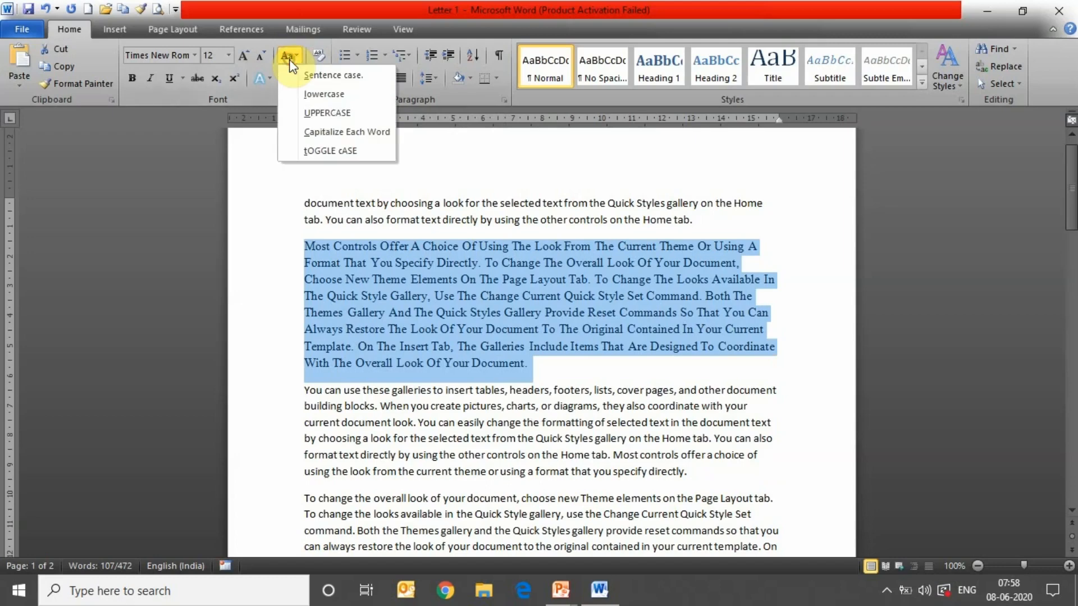
click(310, 151)
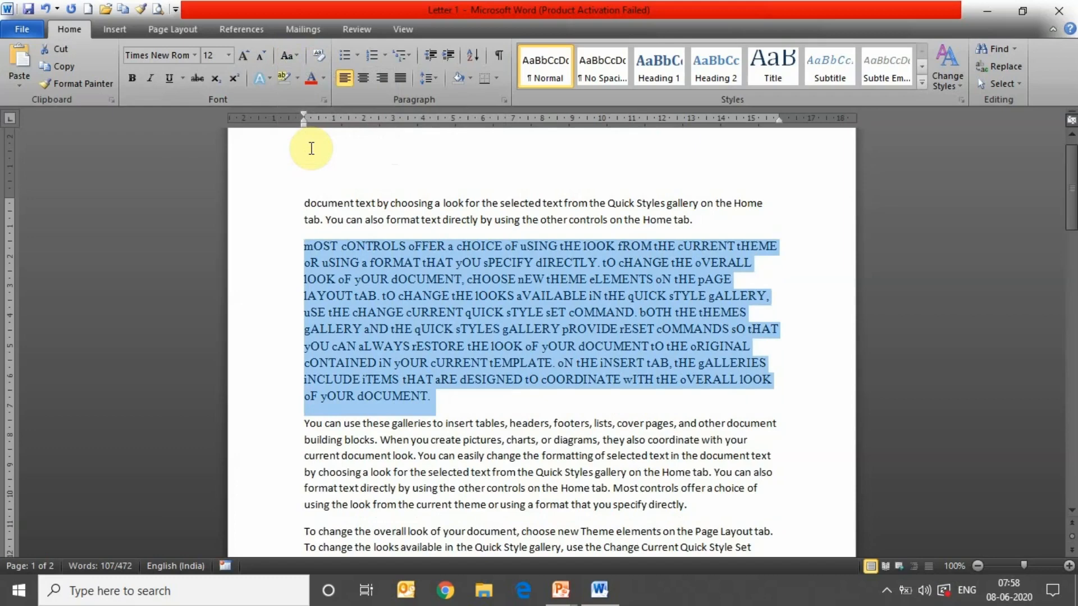
click(292, 55)
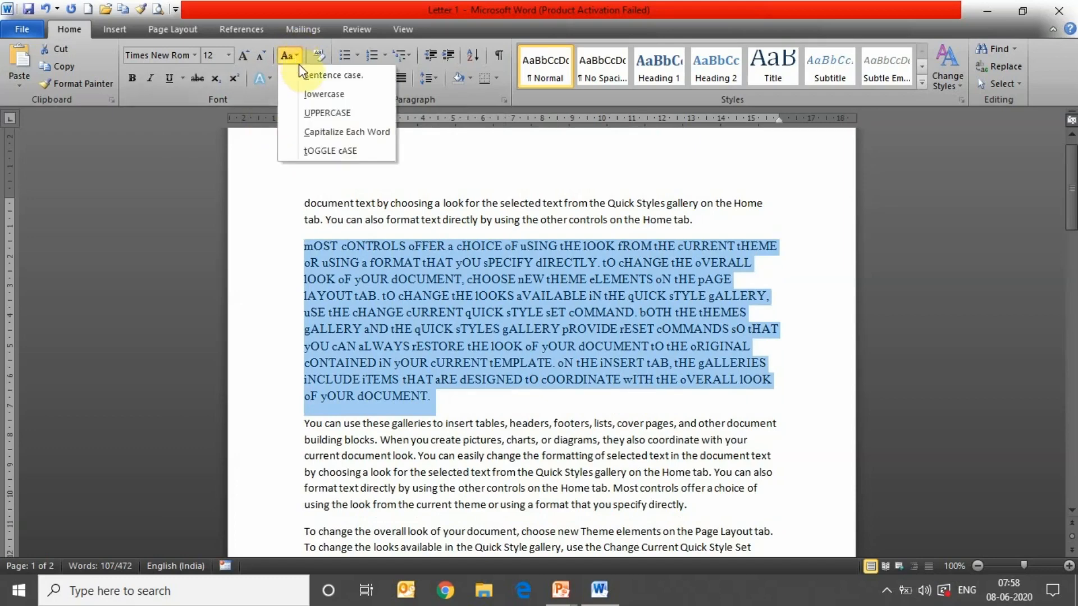
click(302, 72)
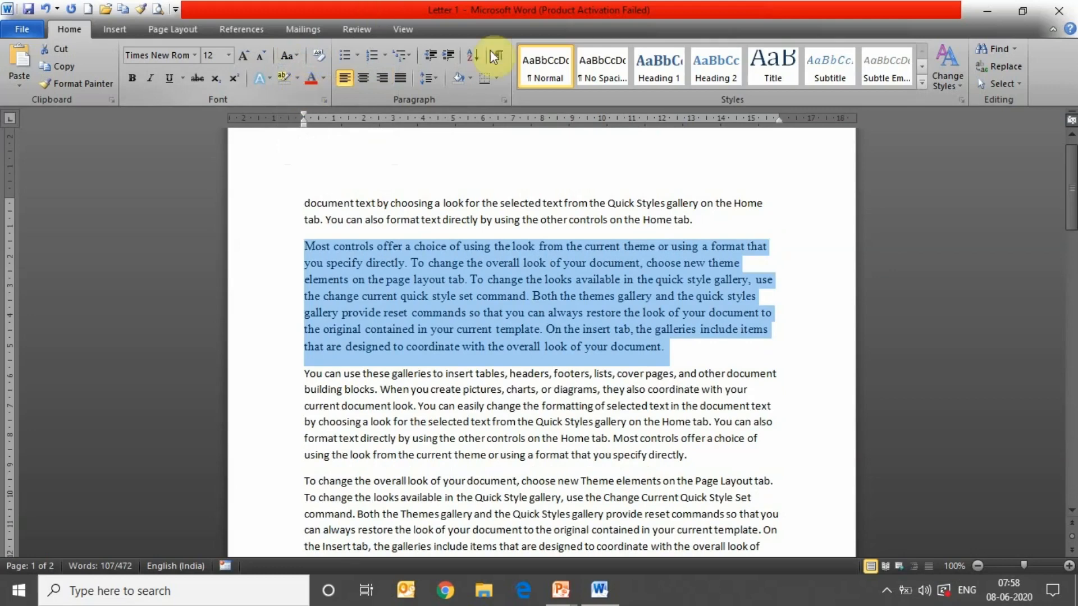
- Clear all formatting from the red Algerian paragraph and the red Algerian heading line
drag(1069, 188, 1070, 222)
drag(327, 439, 662, 470)
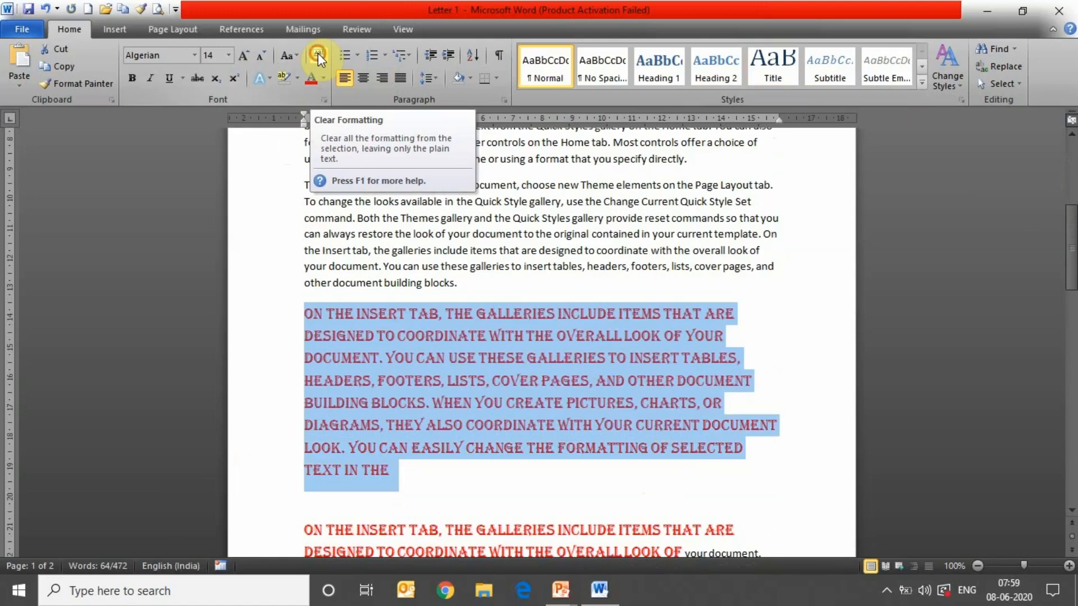
click(317, 52)
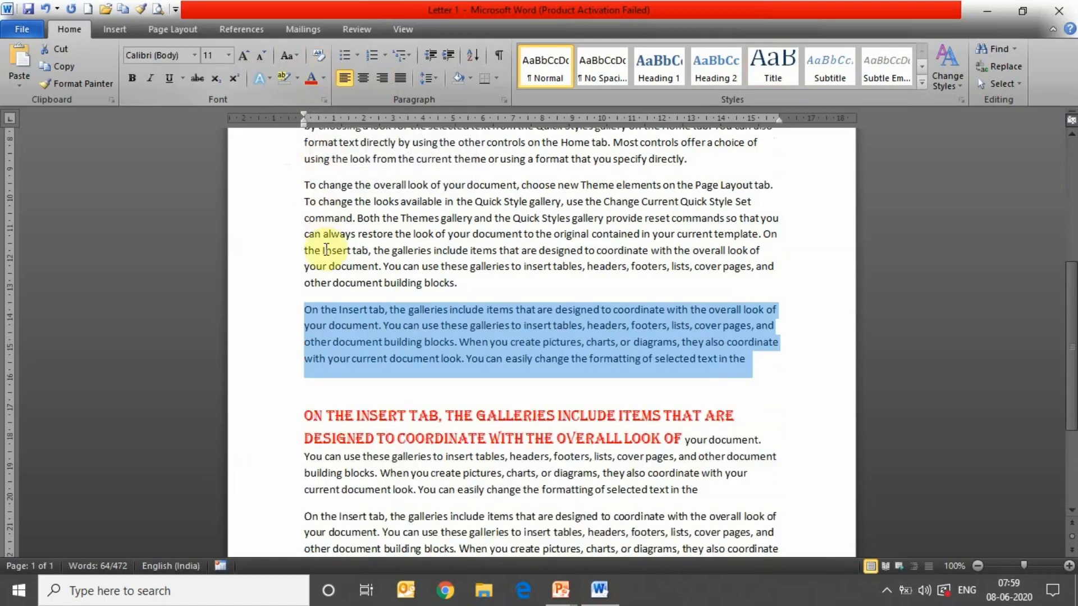
drag(306, 410, 682, 440)
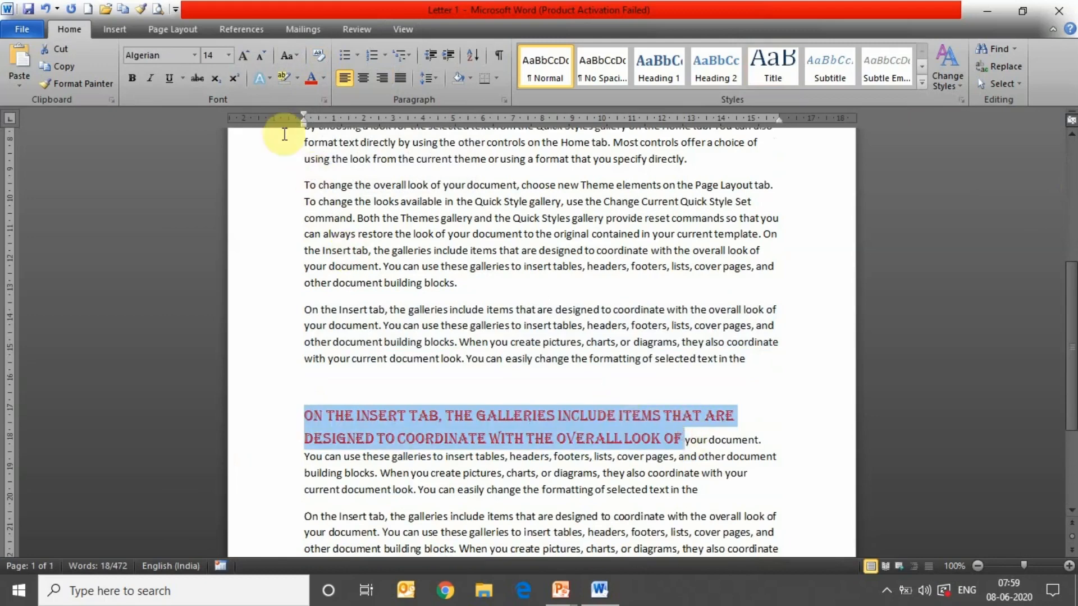
click(323, 56)
click(416, 348)
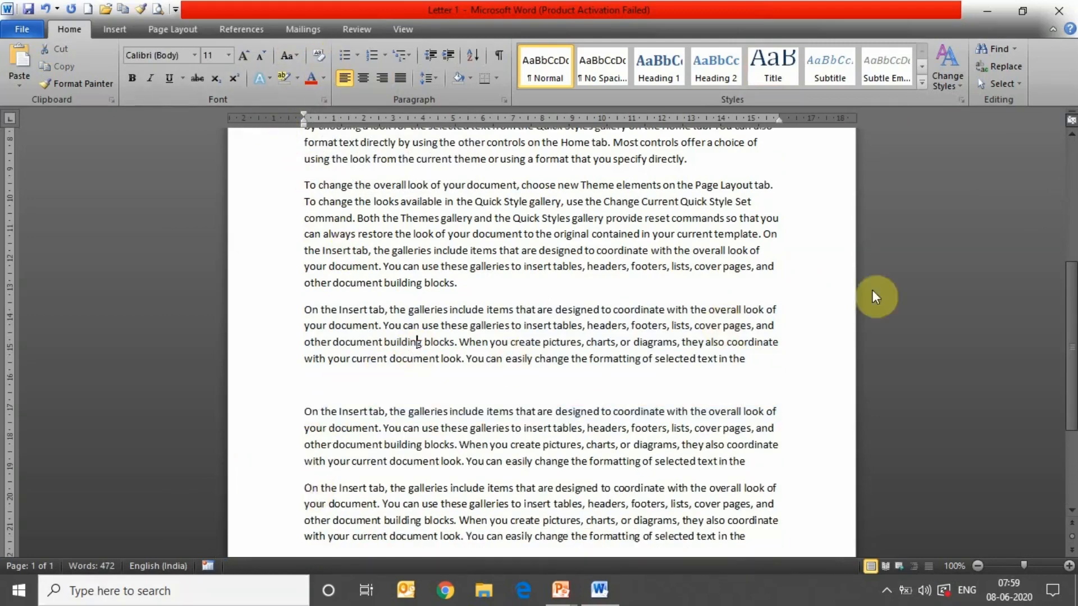
drag(1070, 353, 1070, 214)
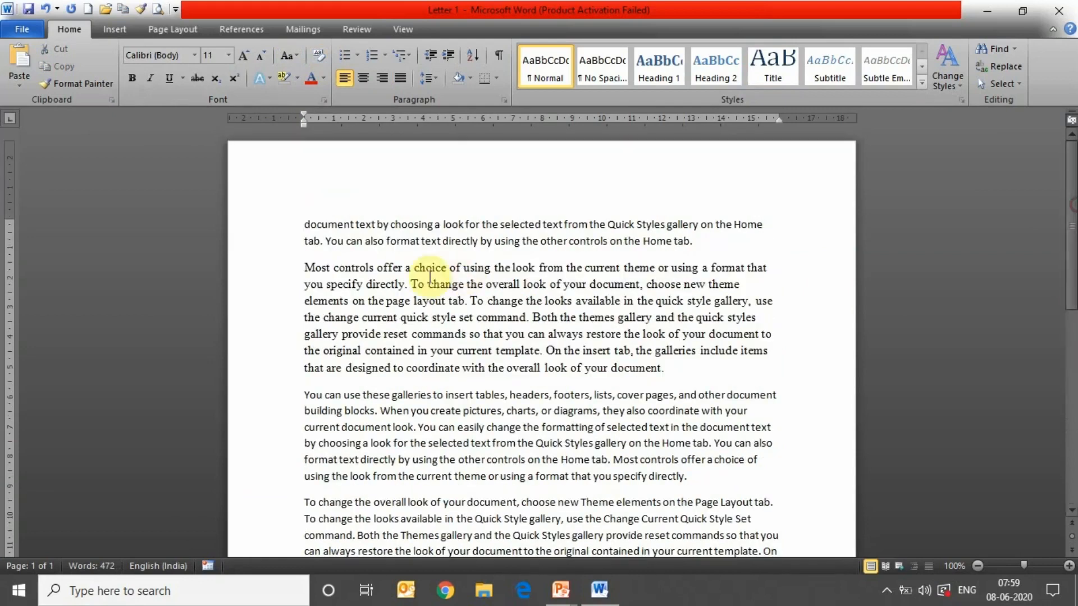
- Select the first two-line paragraph and apply, then remove, bold and italic
drag(301, 220, 717, 246)
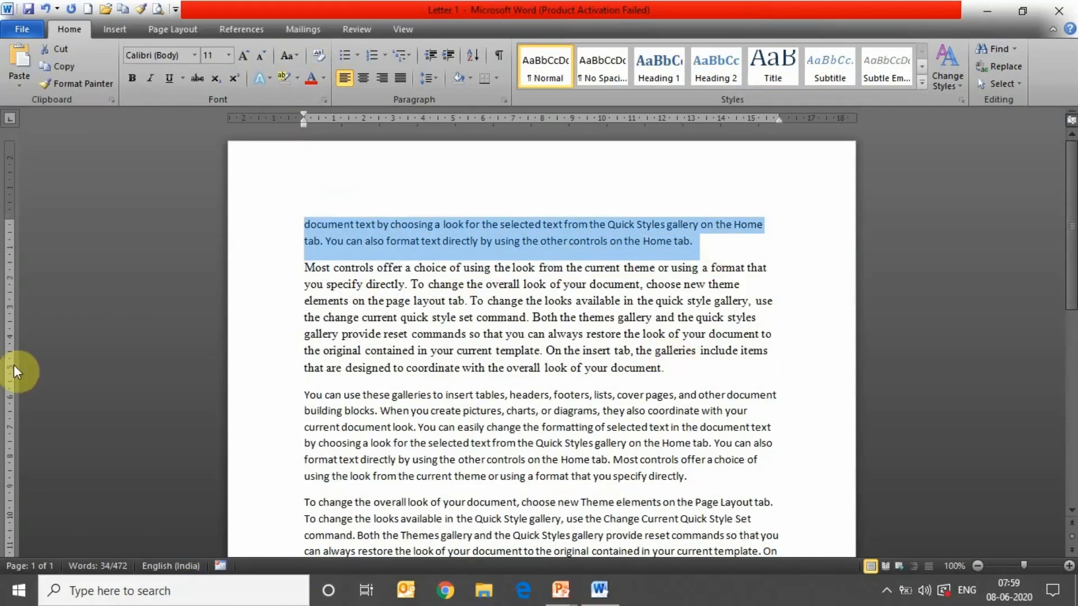
click(129, 80)
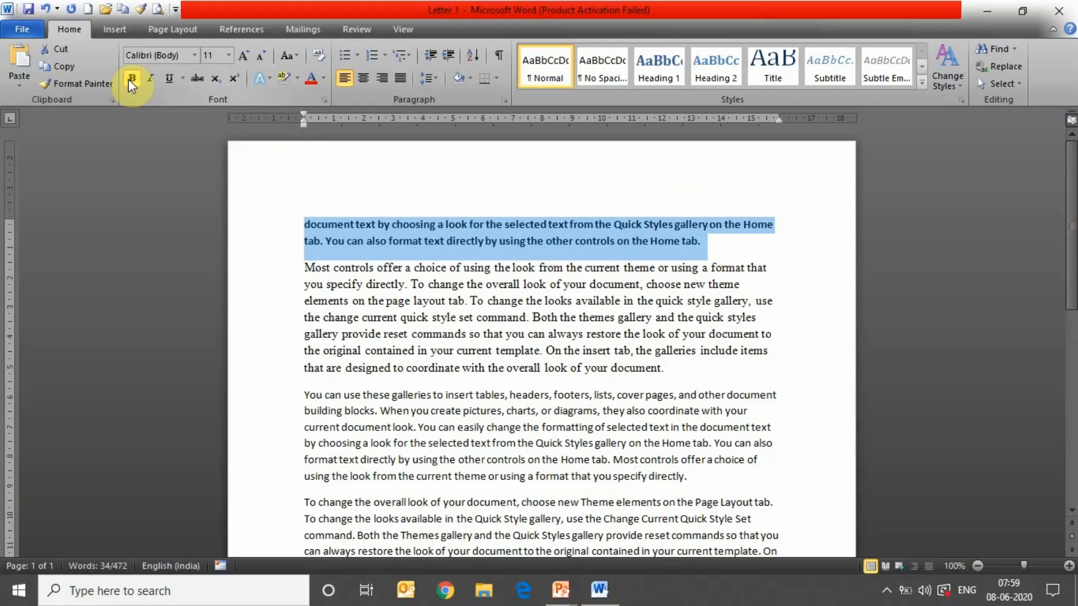
click(129, 79)
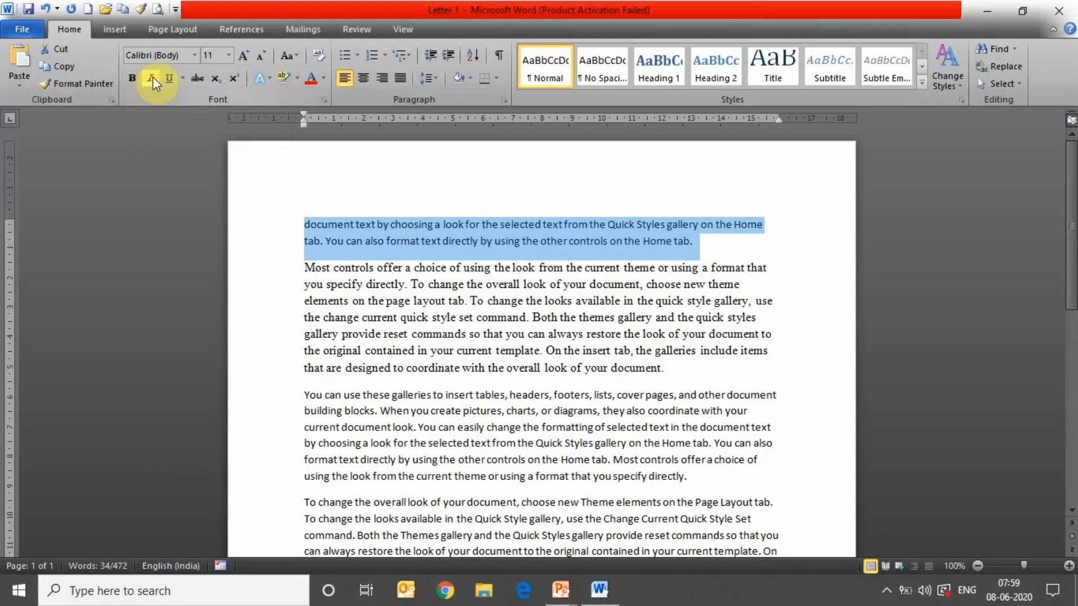
click(152, 78)
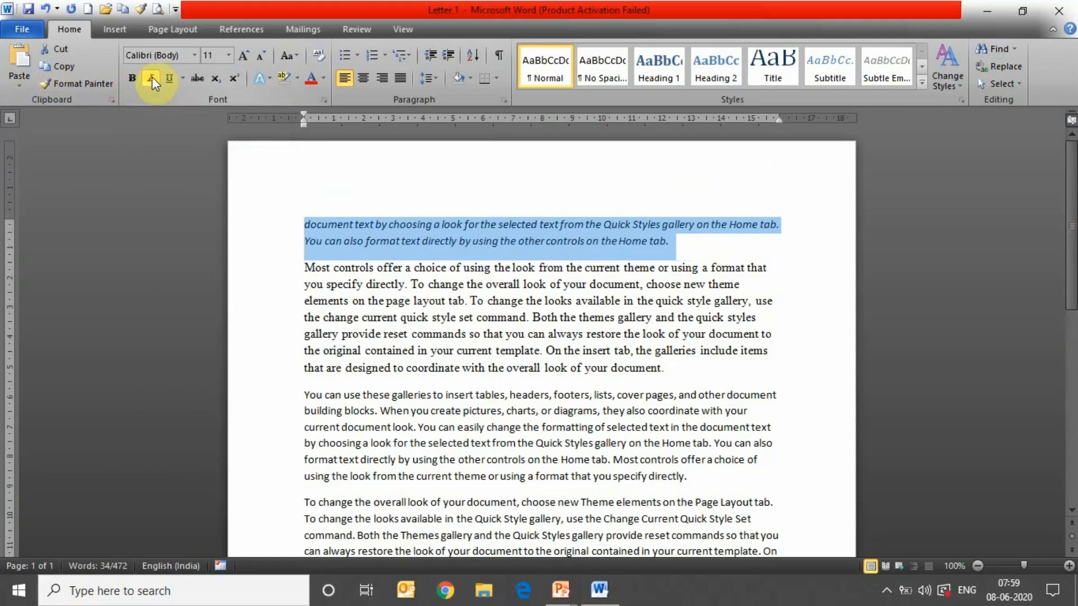
click(153, 82)
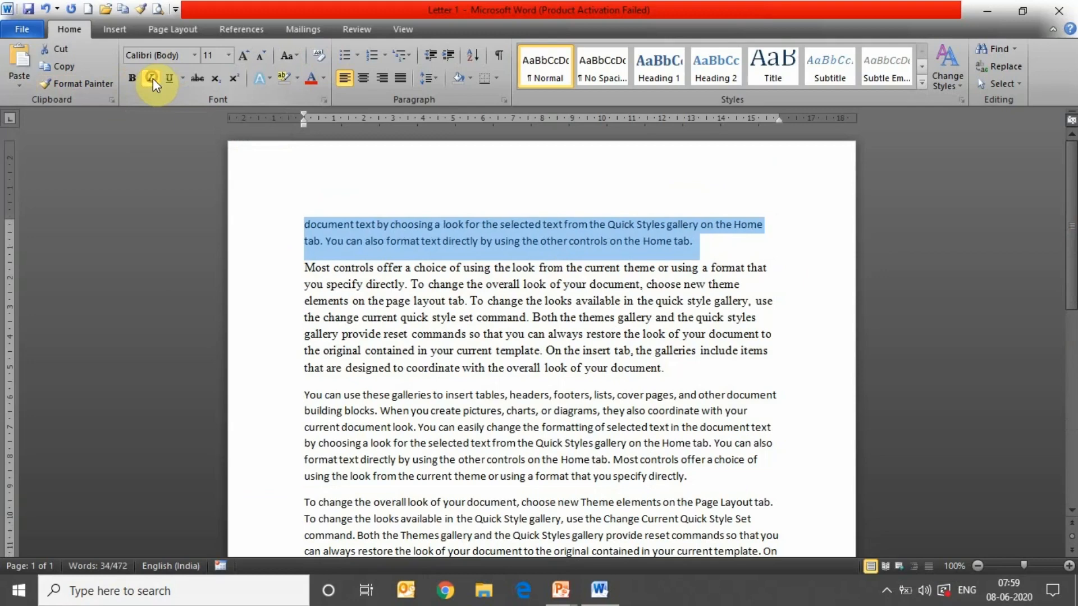
- Underline the paragraph dotted, change the underline colour to red, then switch to double underline
click(183, 79)
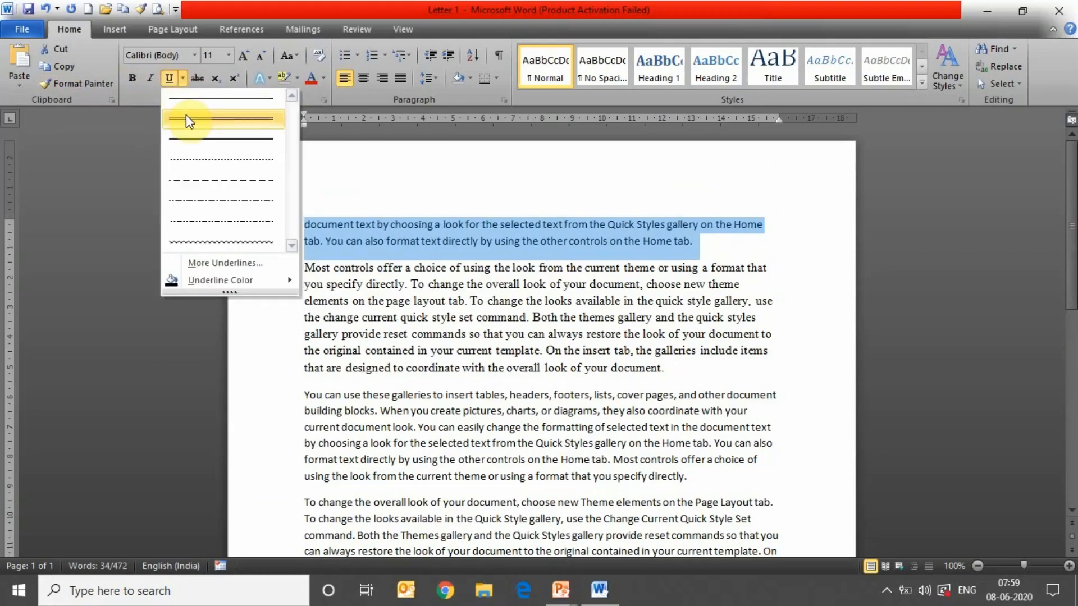
click(187, 164)
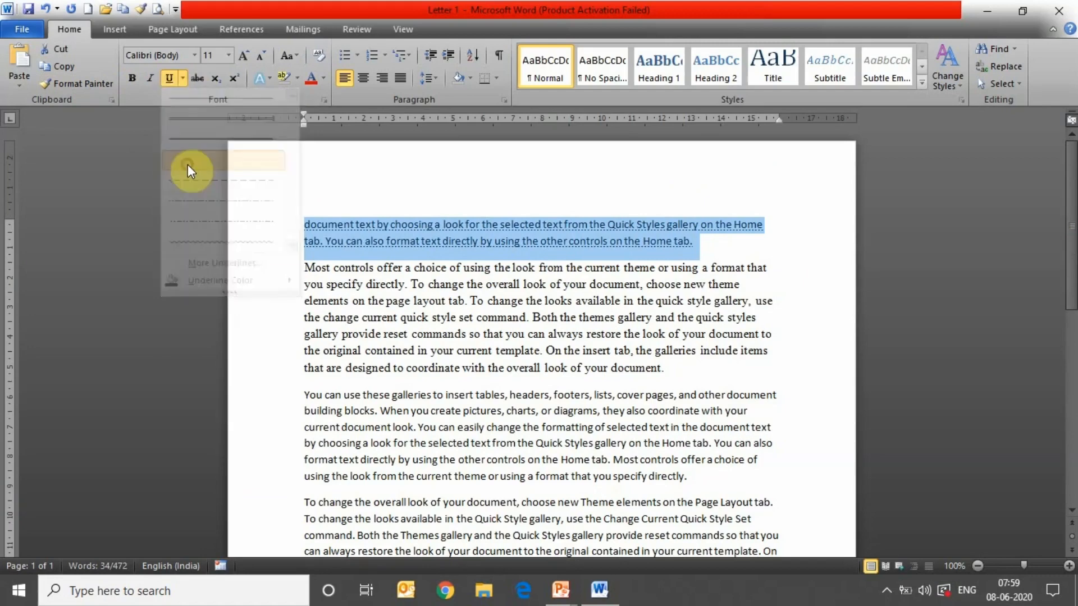
click(182, 79)
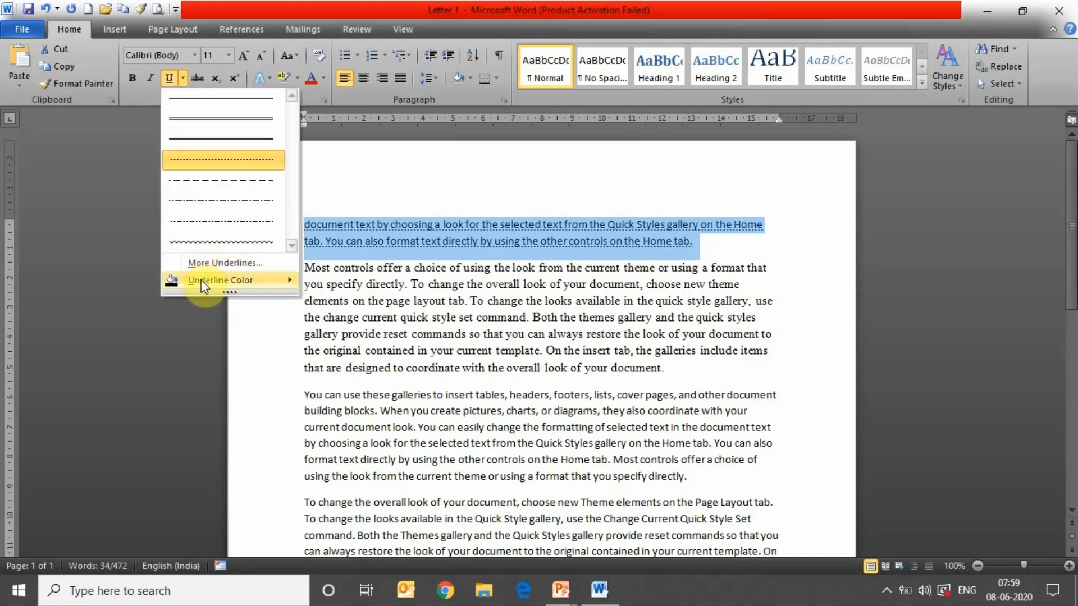
mouse_move(202, 281)
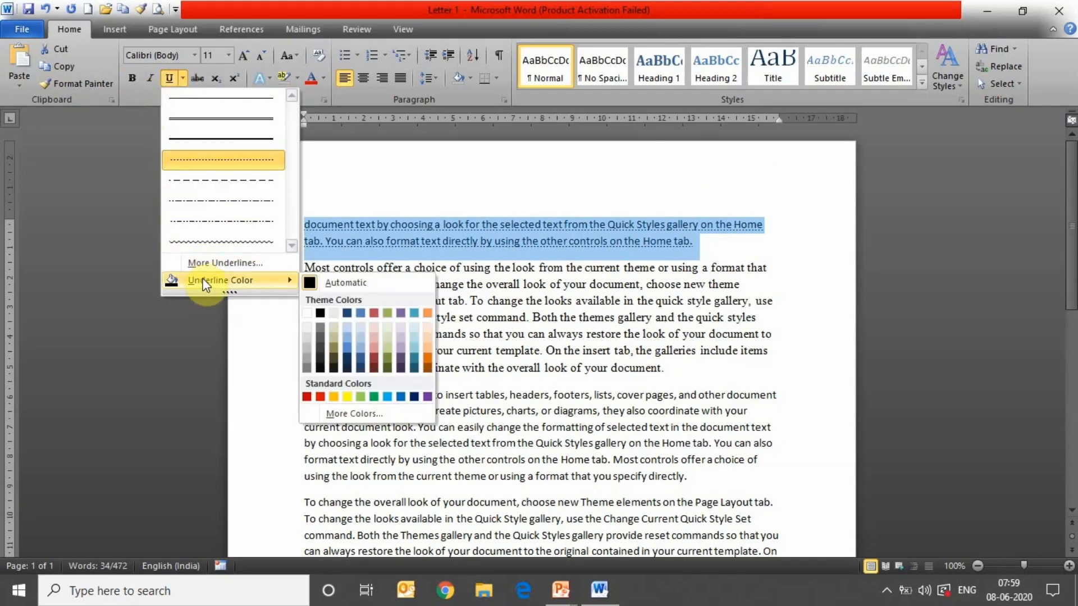
click(320, 396)
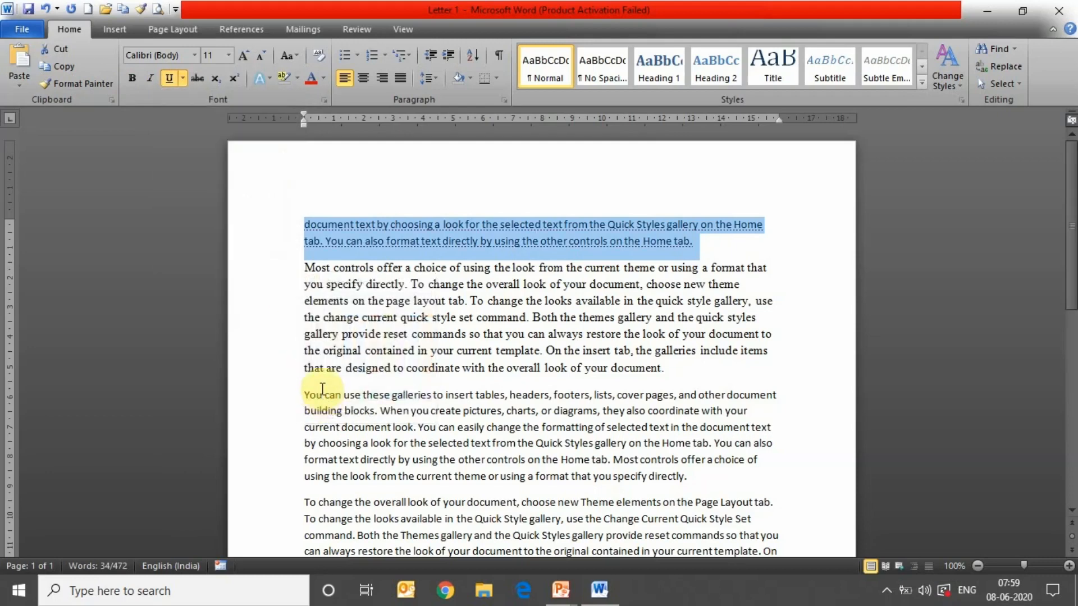
click(185, 82)
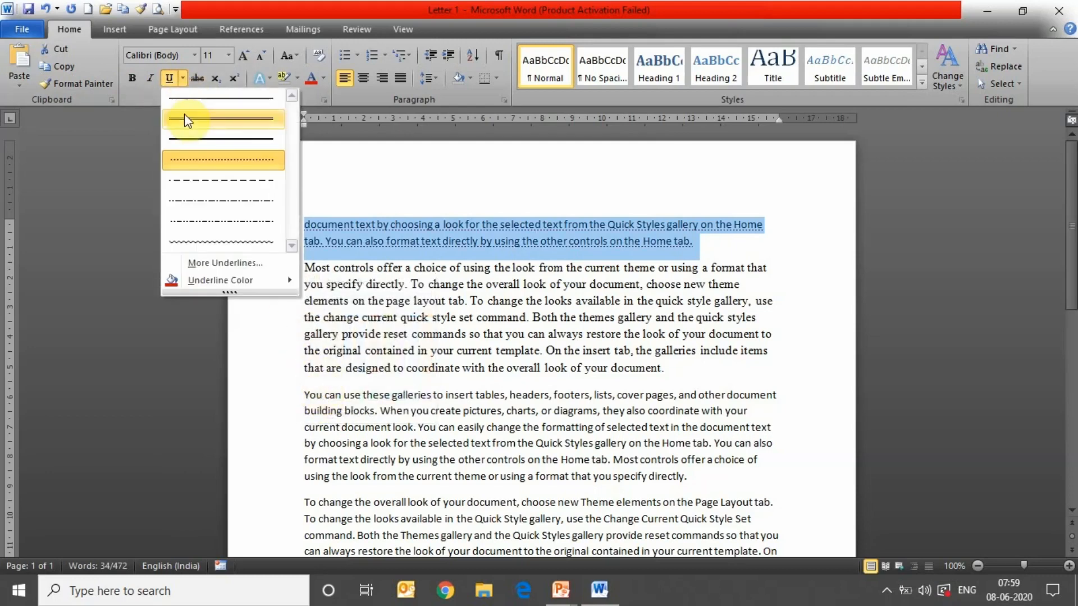
right_click(185, 119)
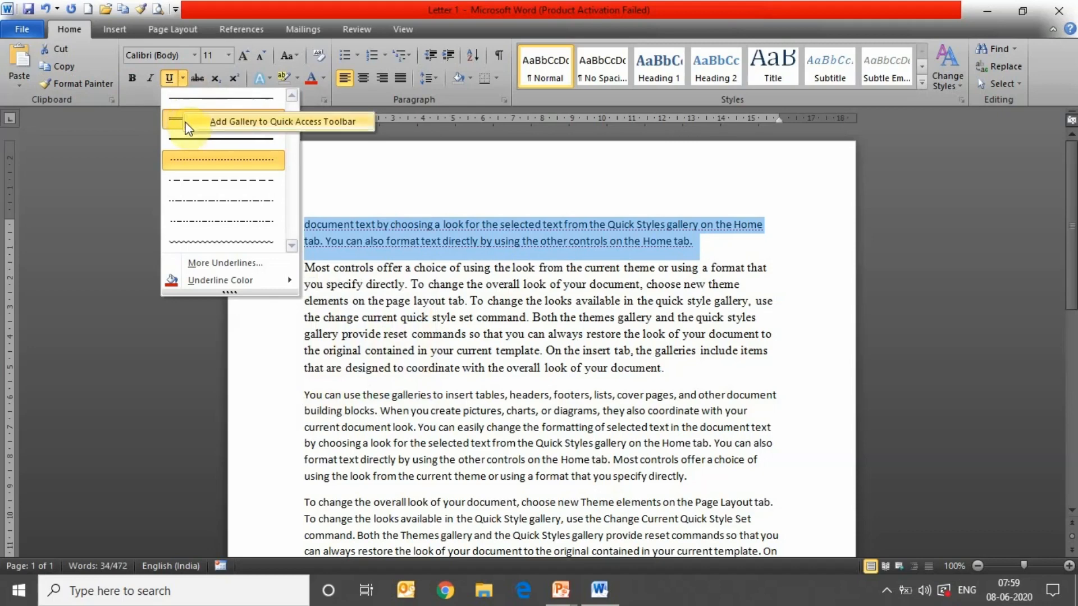
click(175, 122)
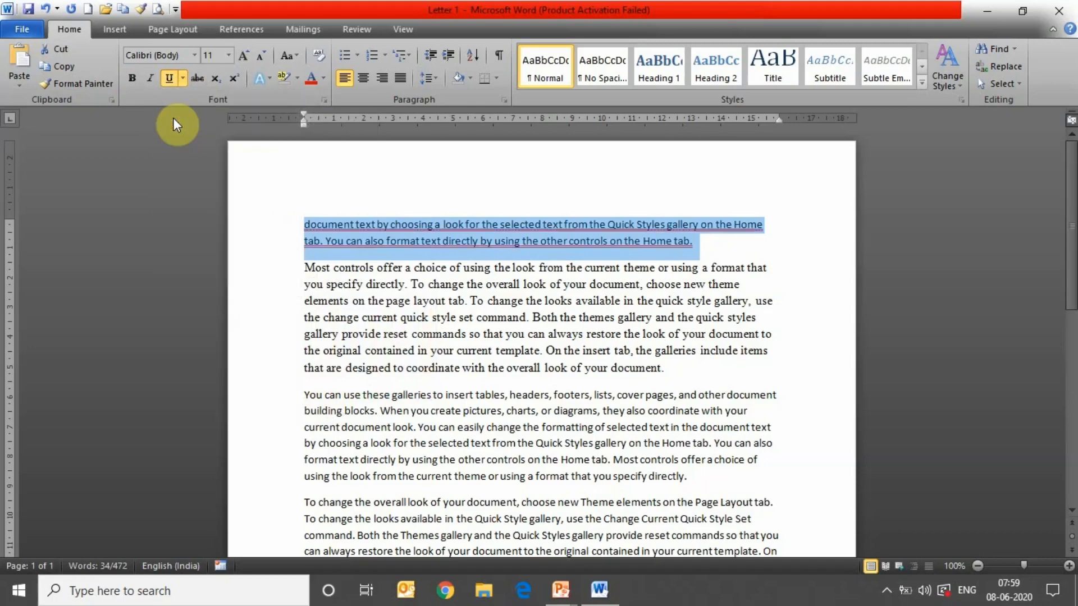
click(363, 284)
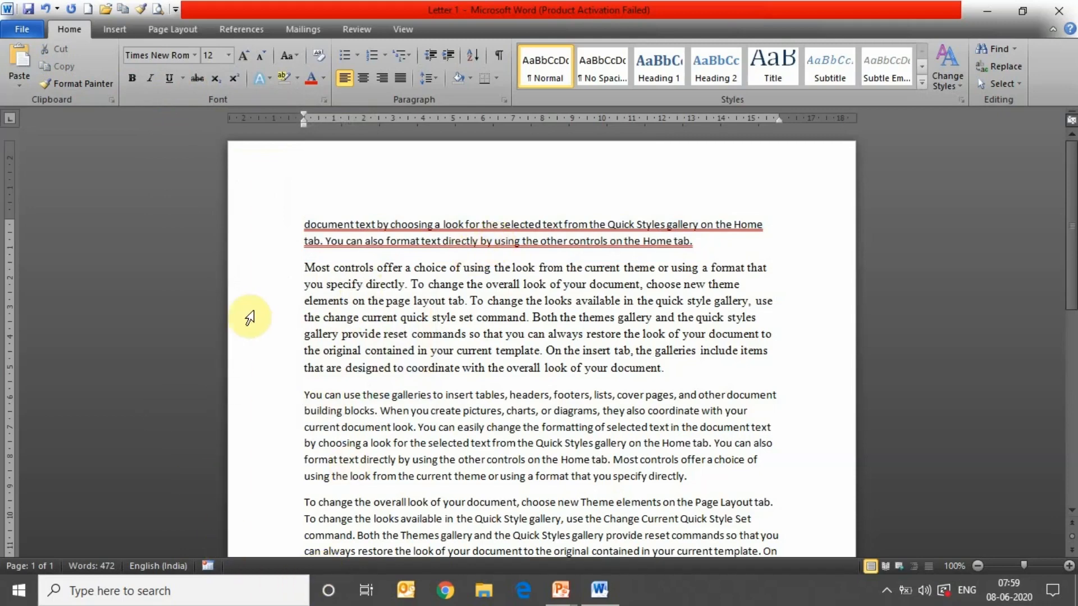
- Strike through the opening two lines of 'Most controls offer a choice', through 'choose new theme'
drag(303, 269, 746, 283)
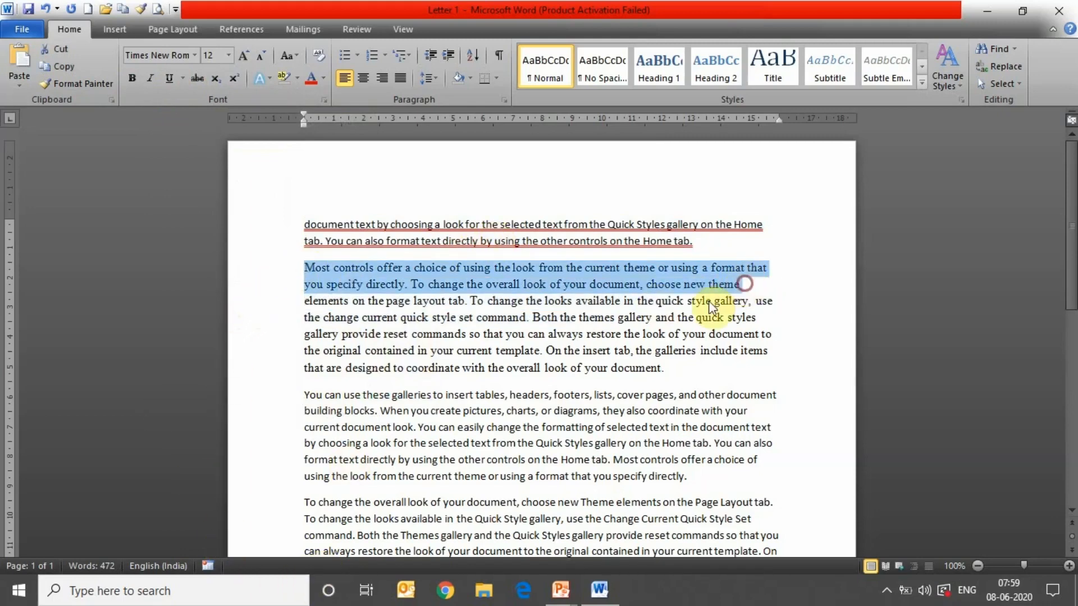
click(200, 77)
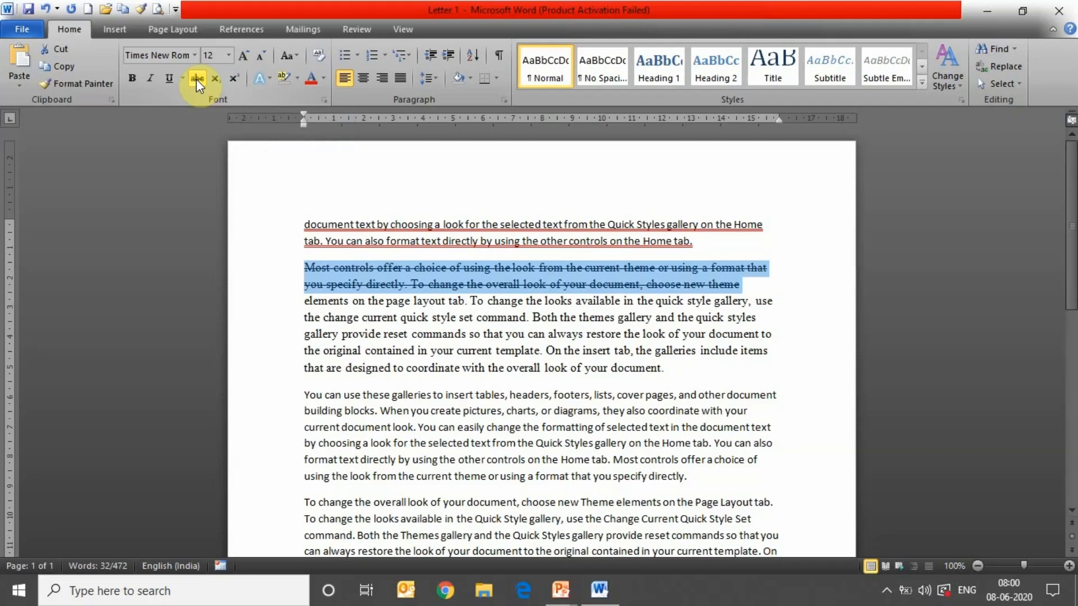
click(419, 399)
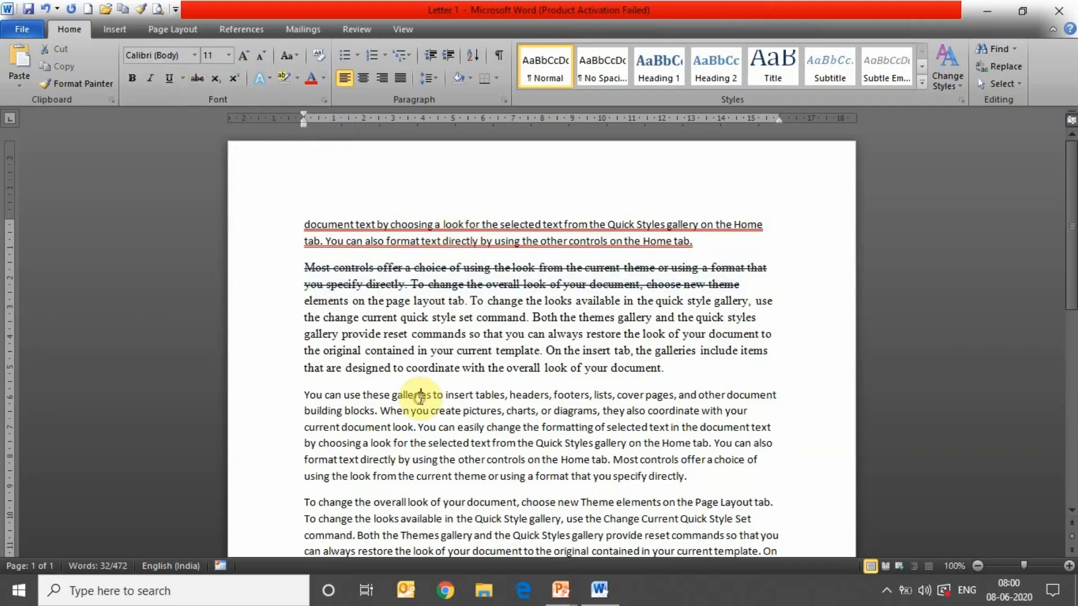
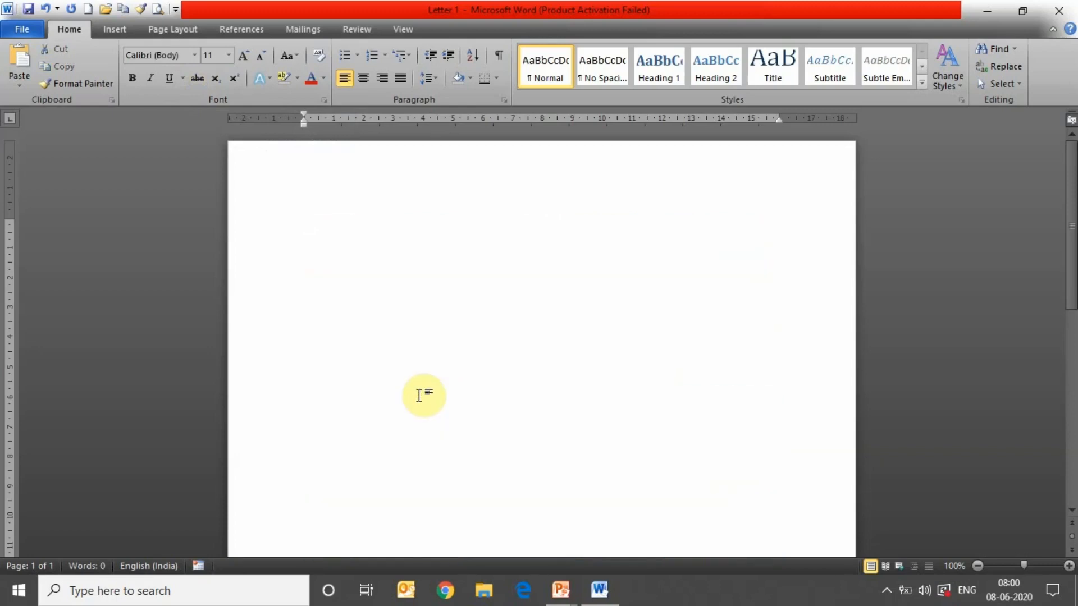
- Type '12 78' and make the 2 of 12 a subscript
text(1)
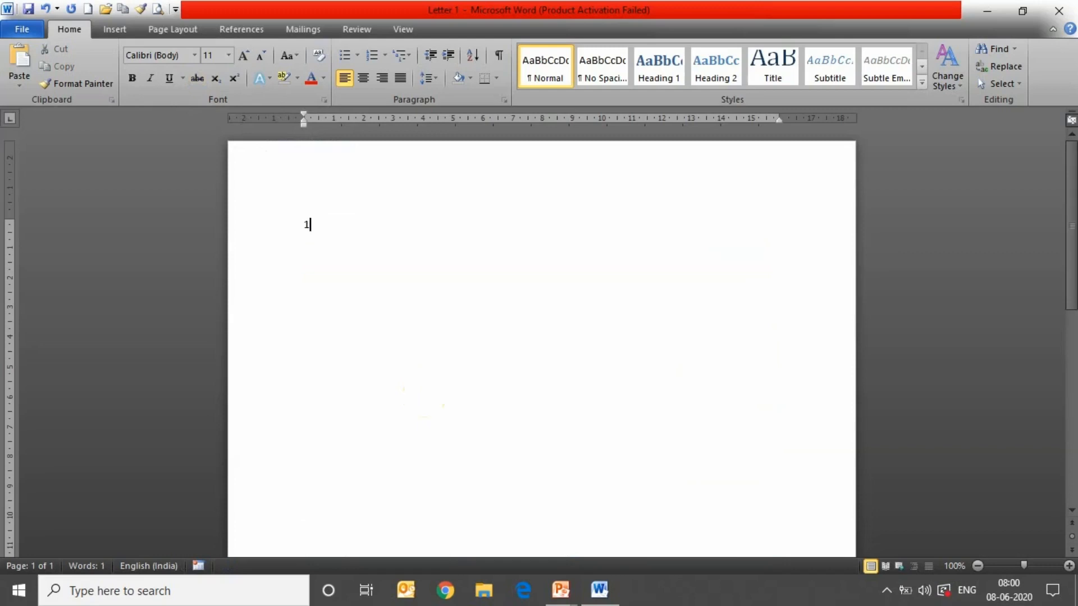
text(2    78)
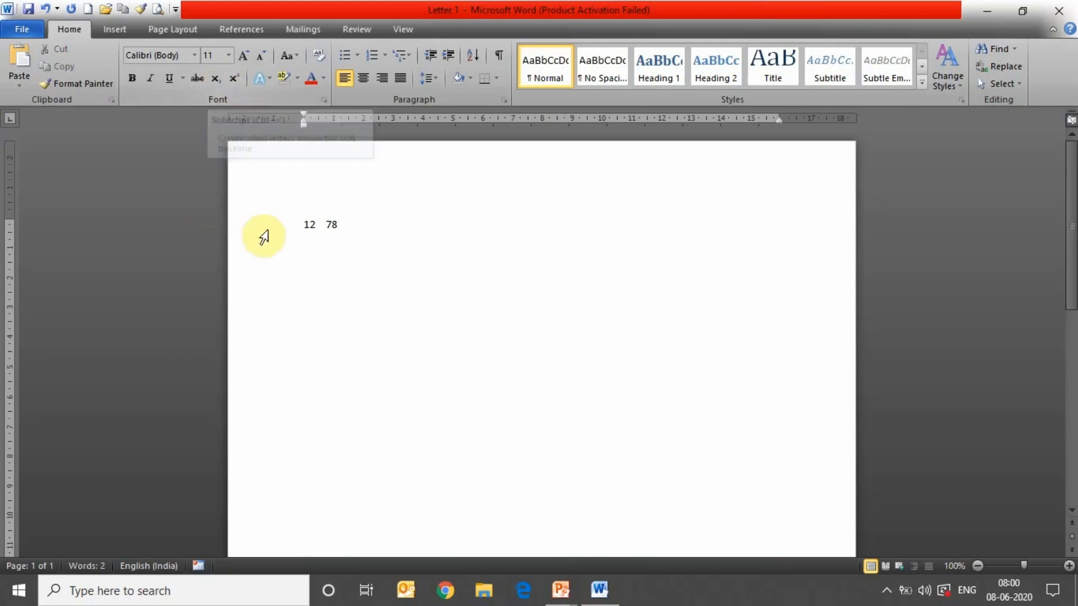
click(310, 226)
drag(309, 227, 316, 228)
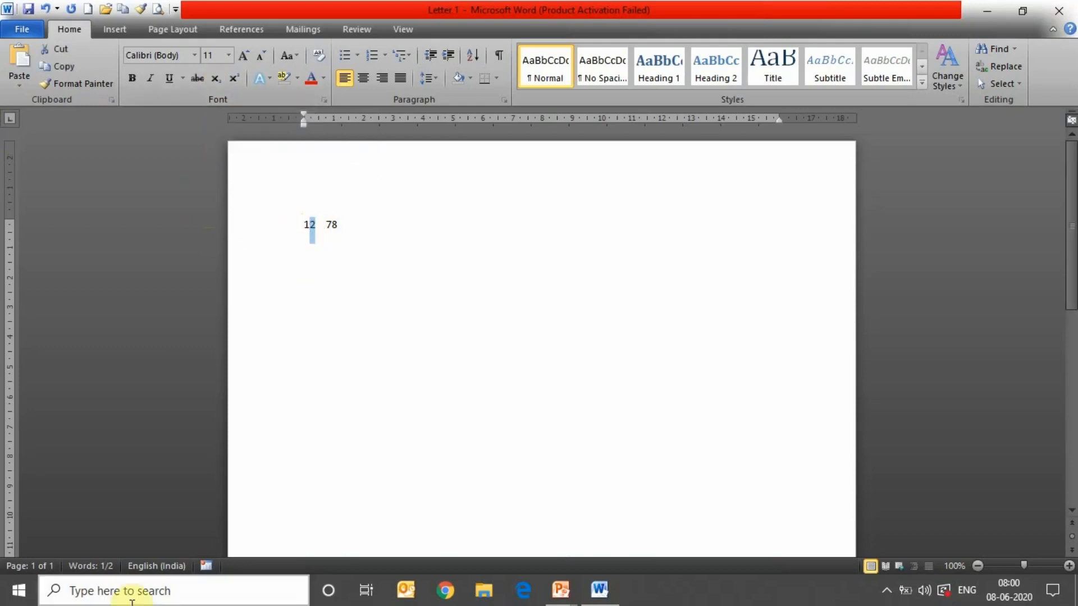
click(220, 84)
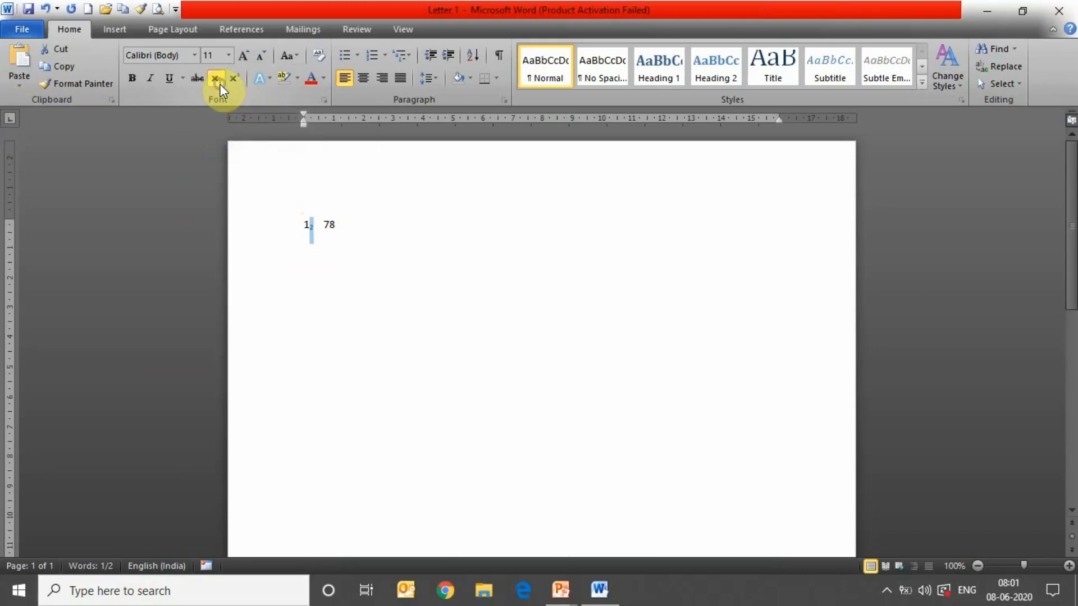
click(337, 296)
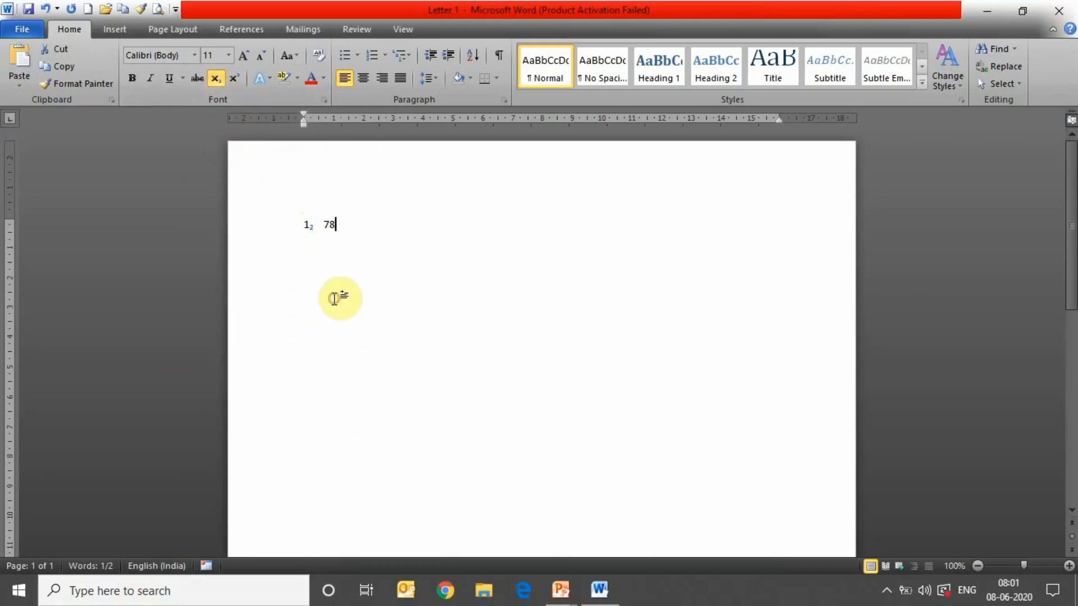
- Enlarge the whole line of numbers to 80 point
drag(305, 224, 349, 231)
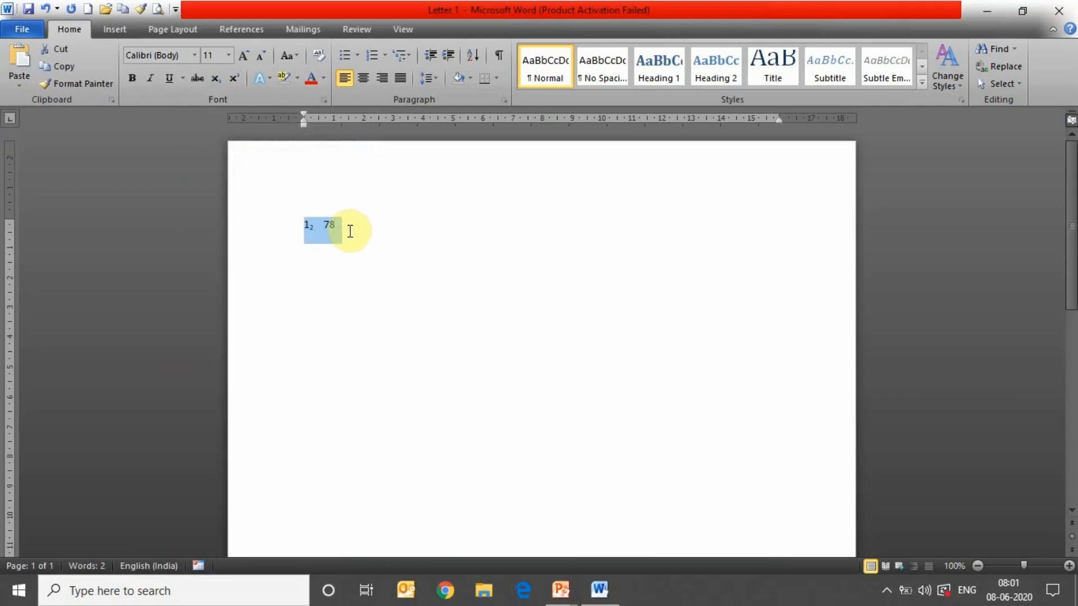
click(241, 57)
click(241, 56)
click(241, 56)
click(241, 56)
click(241, 56)
click(241, 56)
click(241, 56)
click(241, 56)
click(241, 56)
click(241, 56)
click(241, 56)
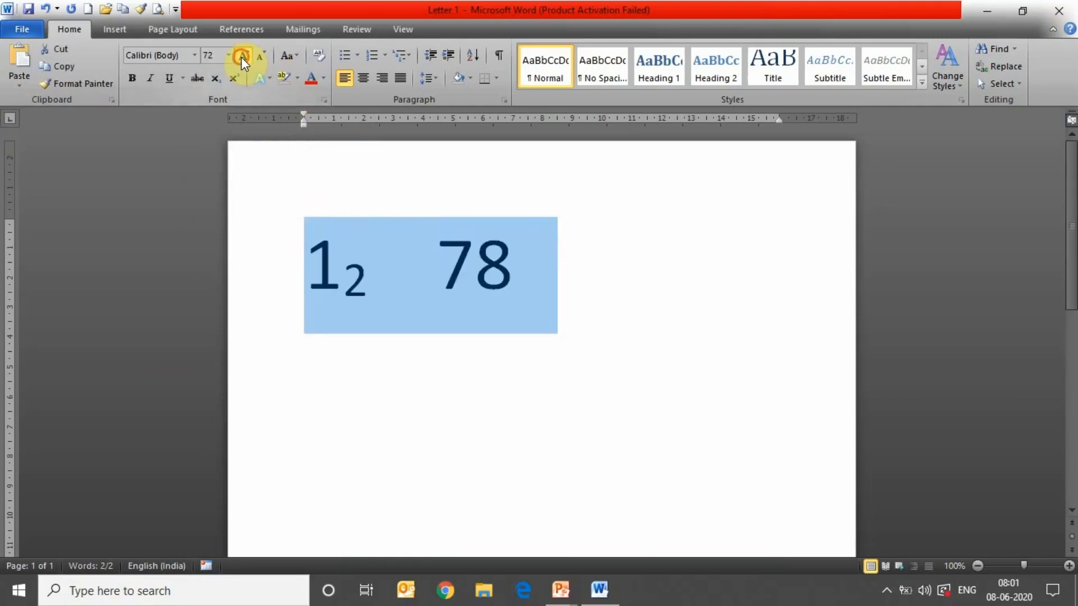
click(240, 57)
click(497, 339)
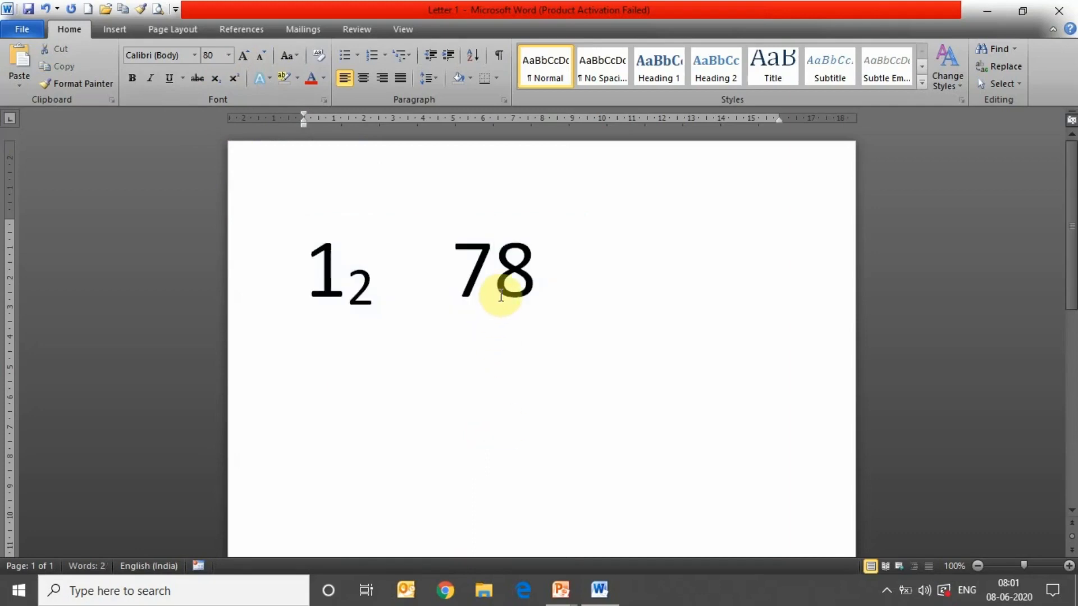
- Raise the 8 of 78 to a superscript
drag(501, 285, 532, 288)
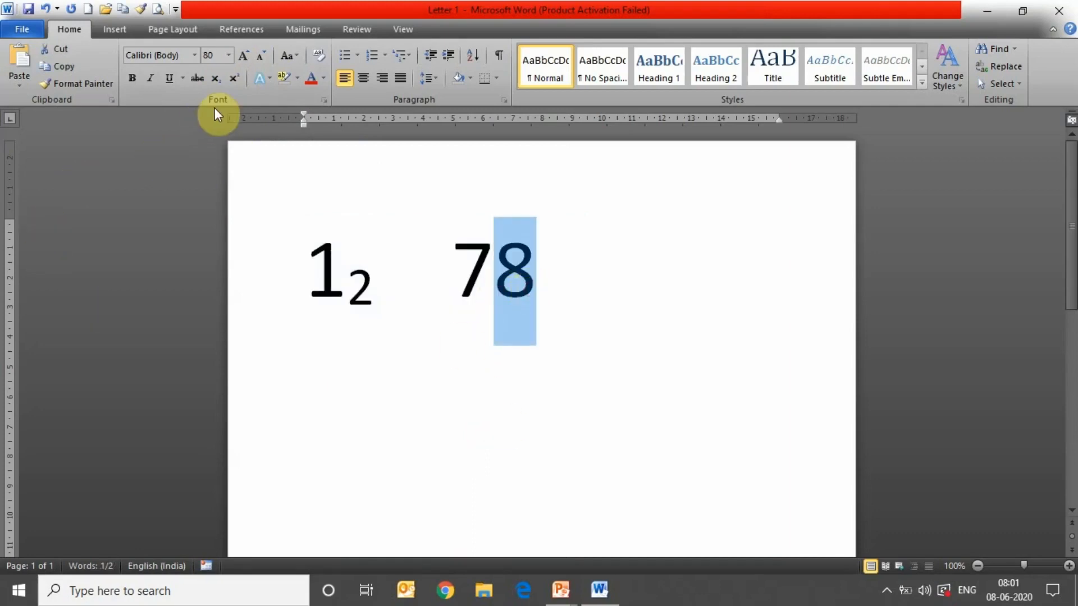
click(236, 77)
click(513, 439)
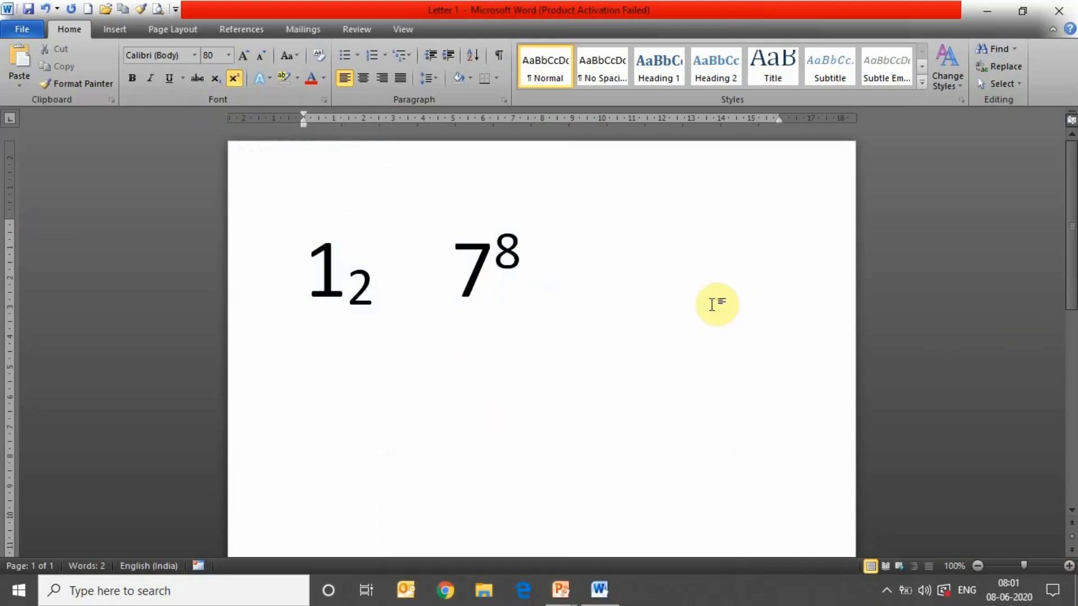
- Clear the page and generate sample paragraphs with =rand(4,5)
key(ctrl+a)
key(Delete)
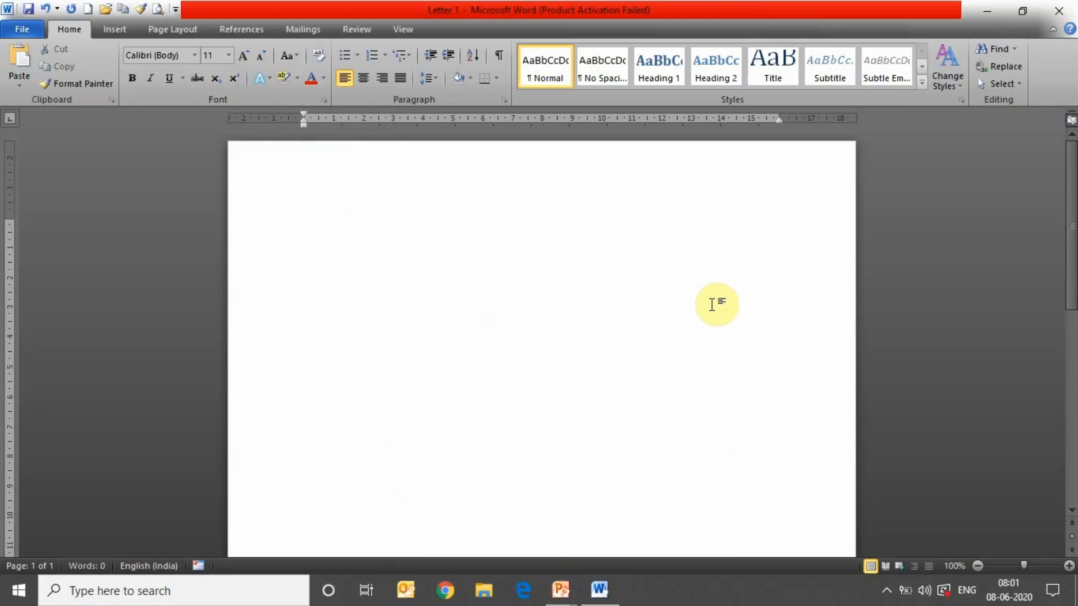
text(=ra)
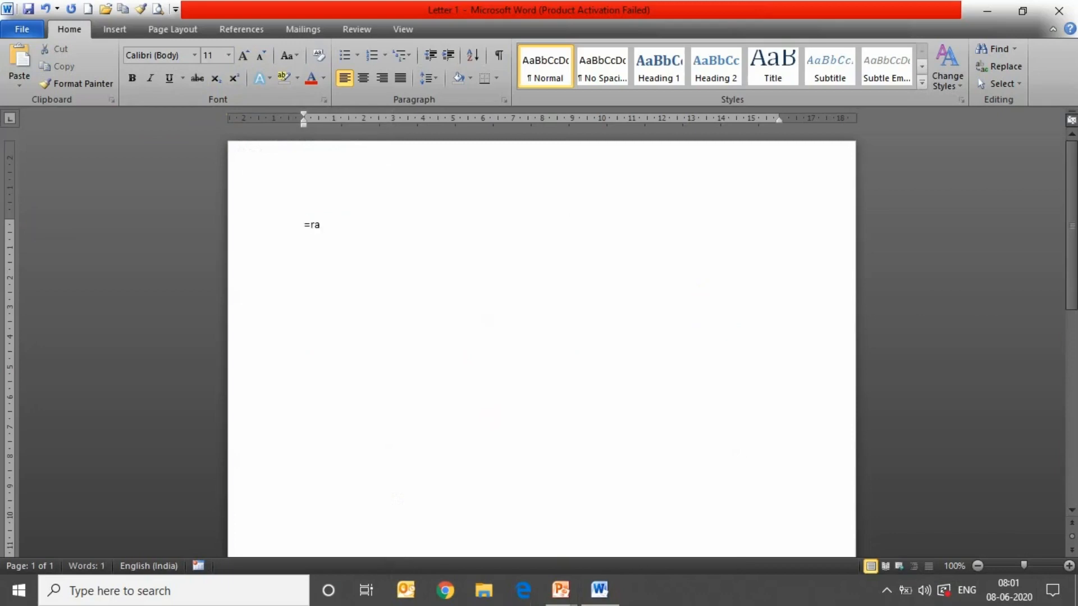
text(nd(4,5))
key(Return)
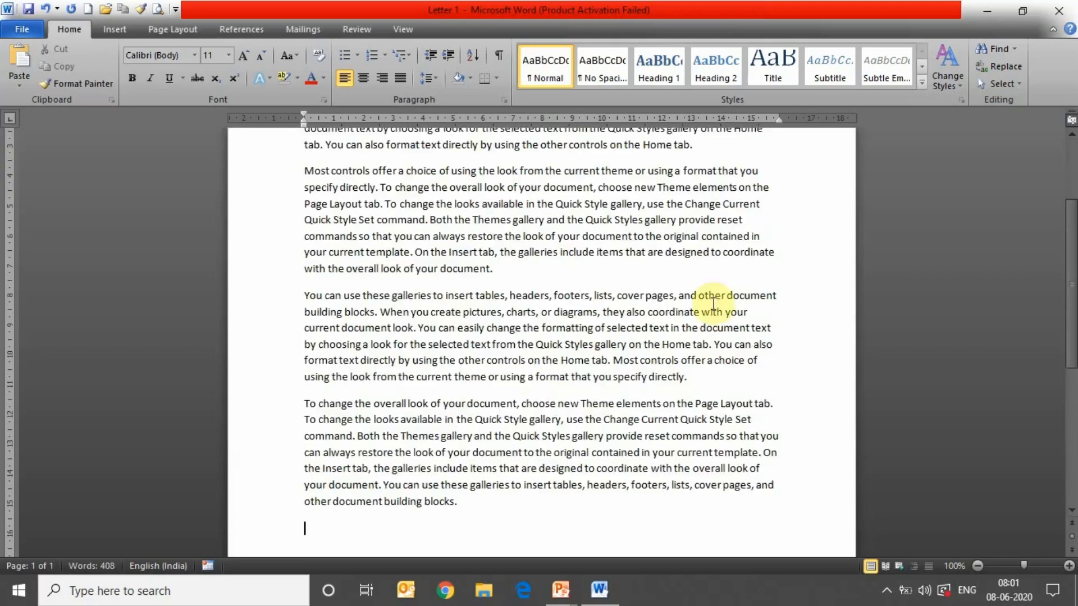
drag(1070, 331, 1069, 272)
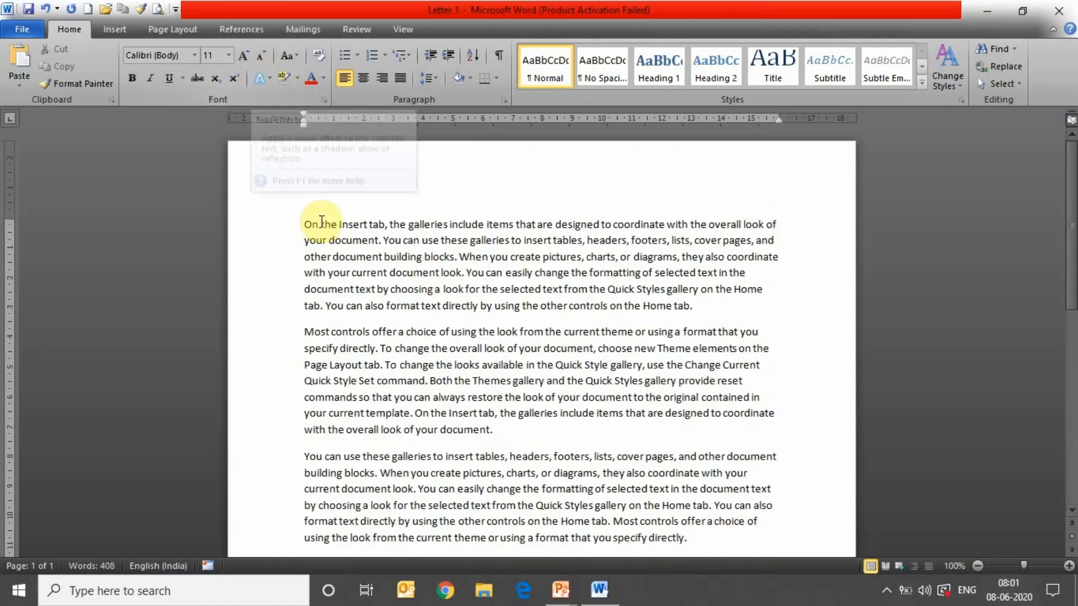
- Apply an outlined text effect to the first sample paragraph
drag(316, 226, 691, 304)
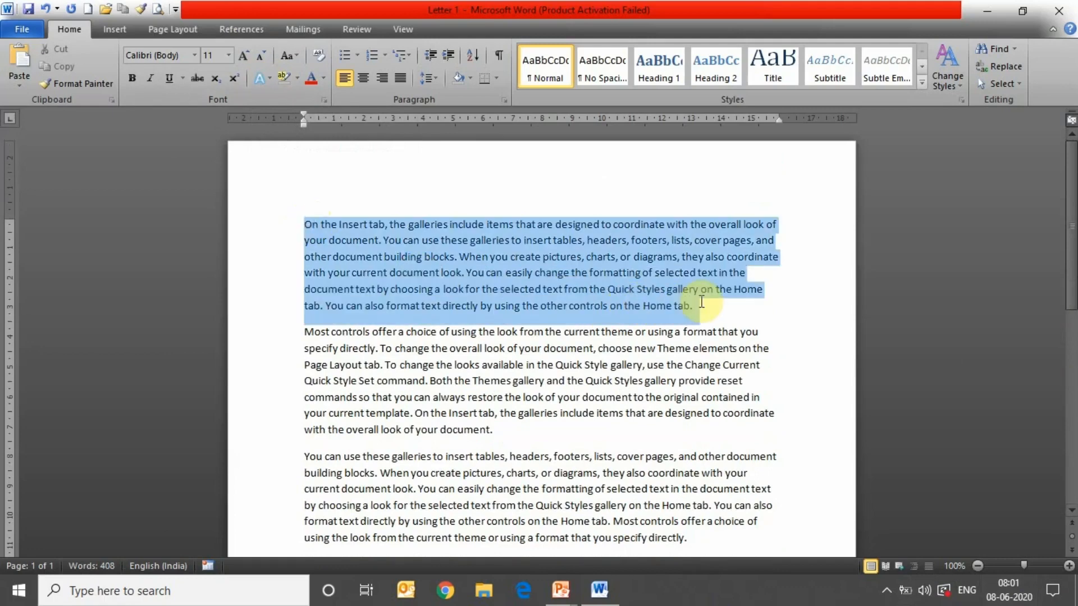
click(269, 78)
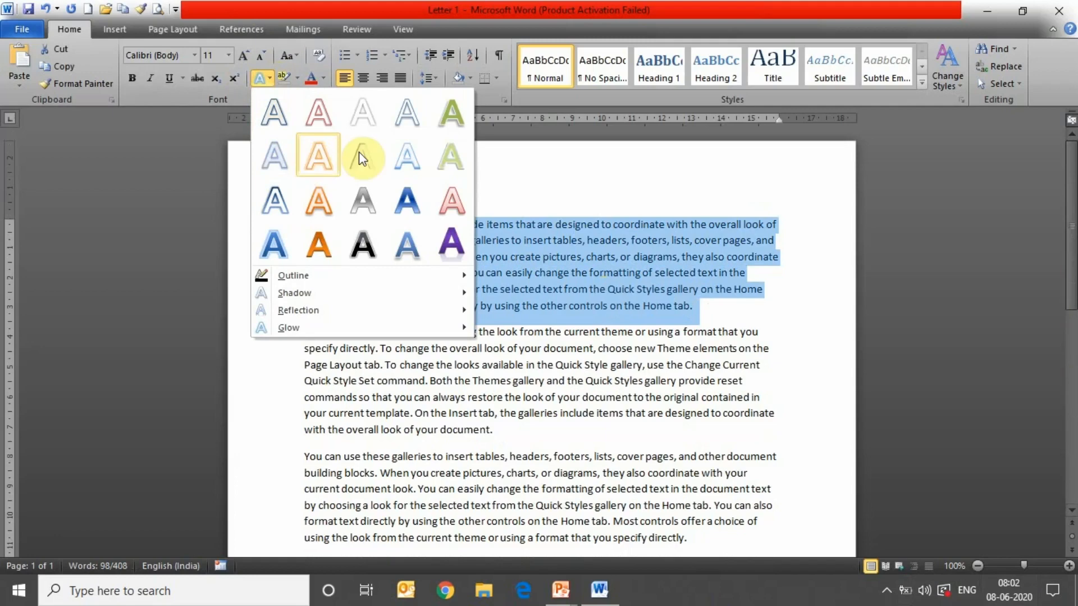
click(443, 120)
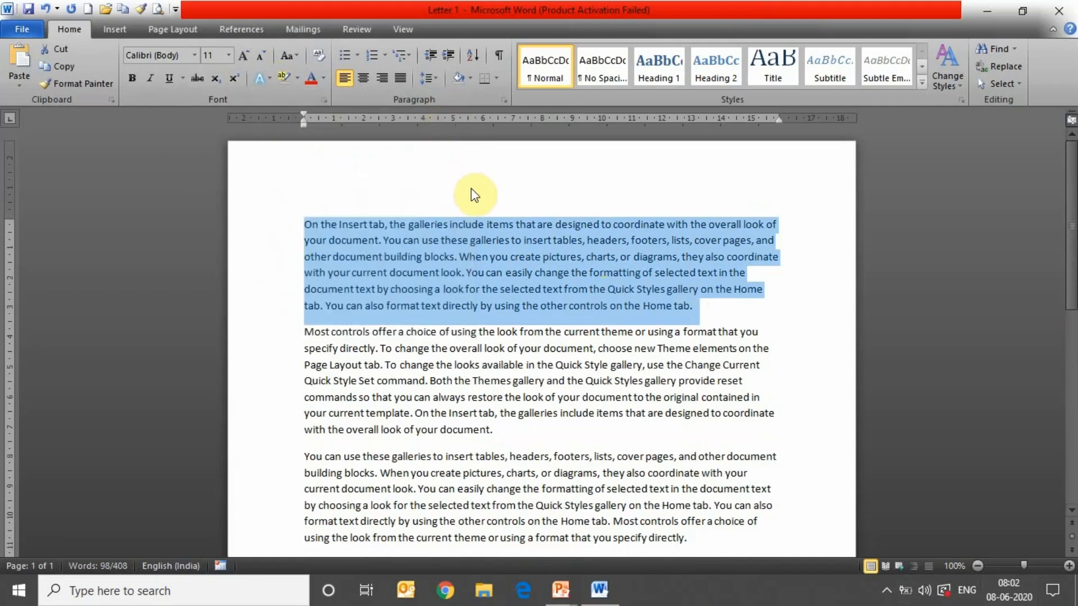
click(556, 281)
- Switch the first paragraph to the orange text effect, then select the second paragraph
drag(303, 224, 742, 333)
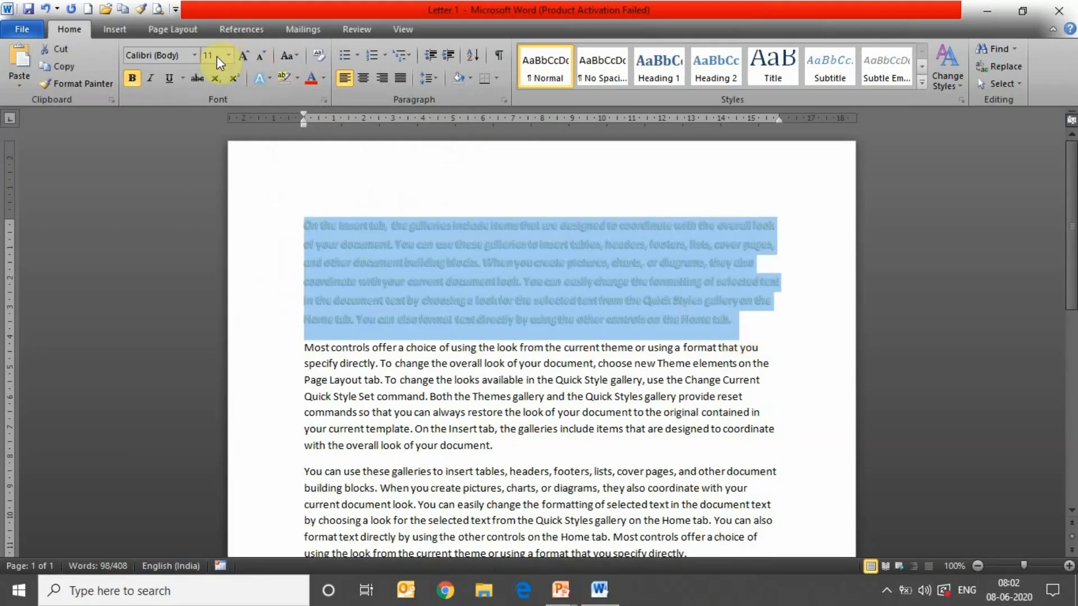
click(271, 78)
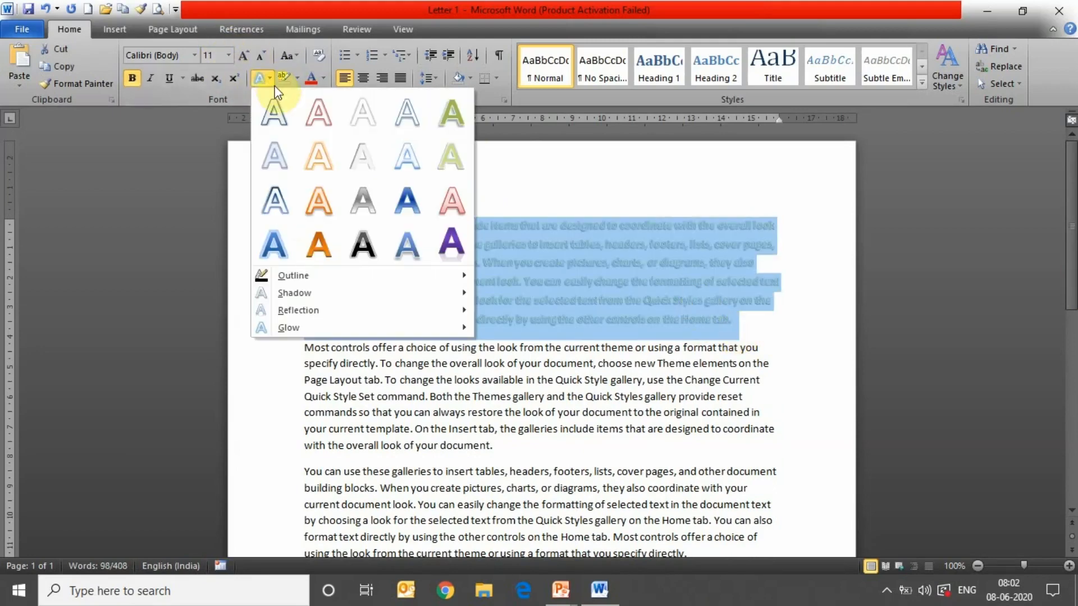
right_click(327, 251)
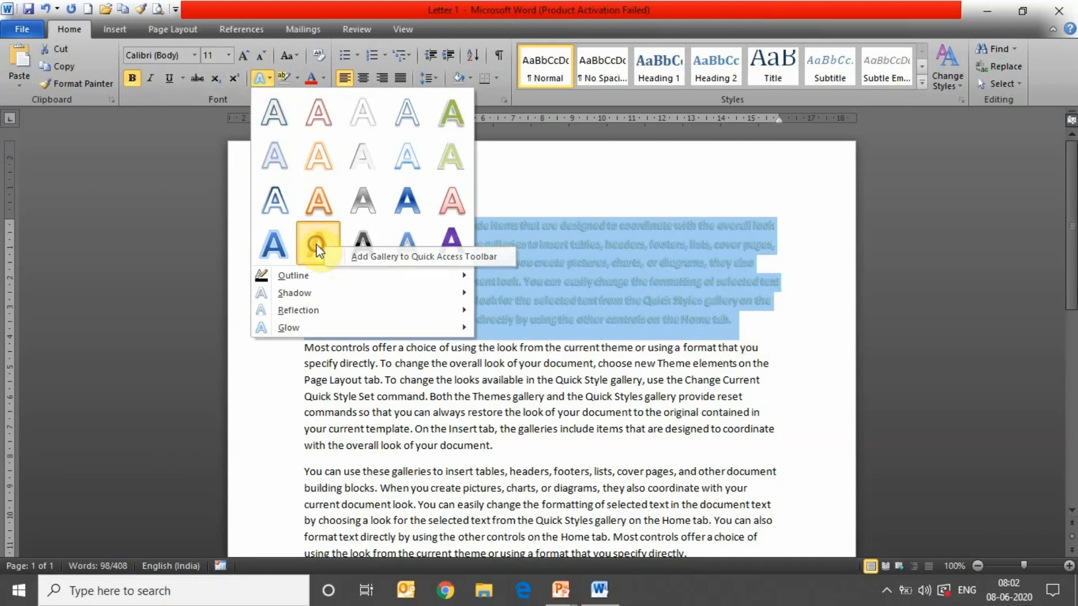
key(Escape)
key(Escape)
click(412, 366)
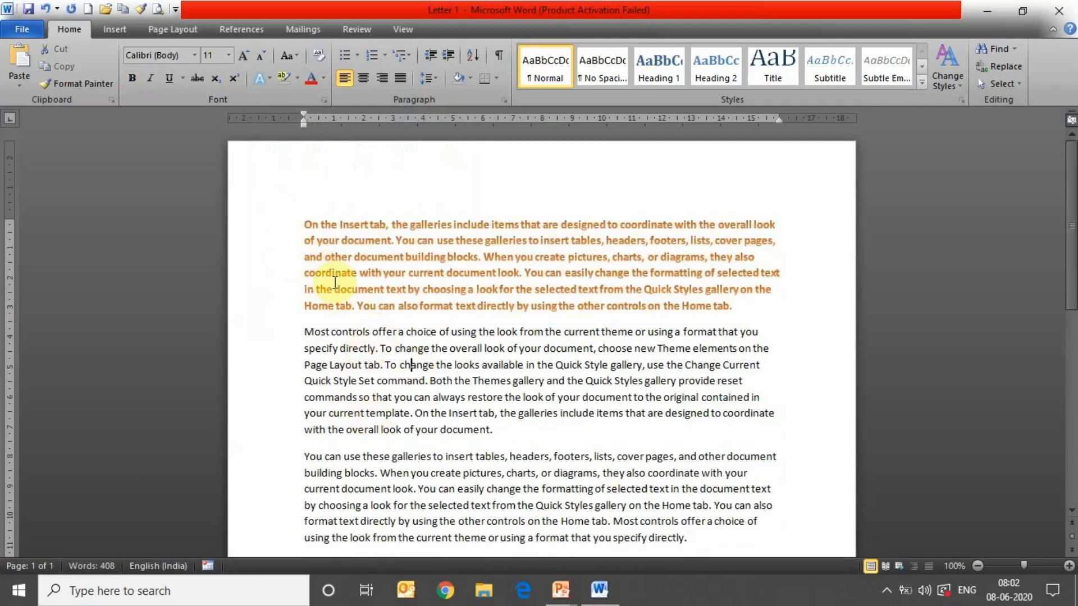
click(299, 335)
shift+click(481, 438)
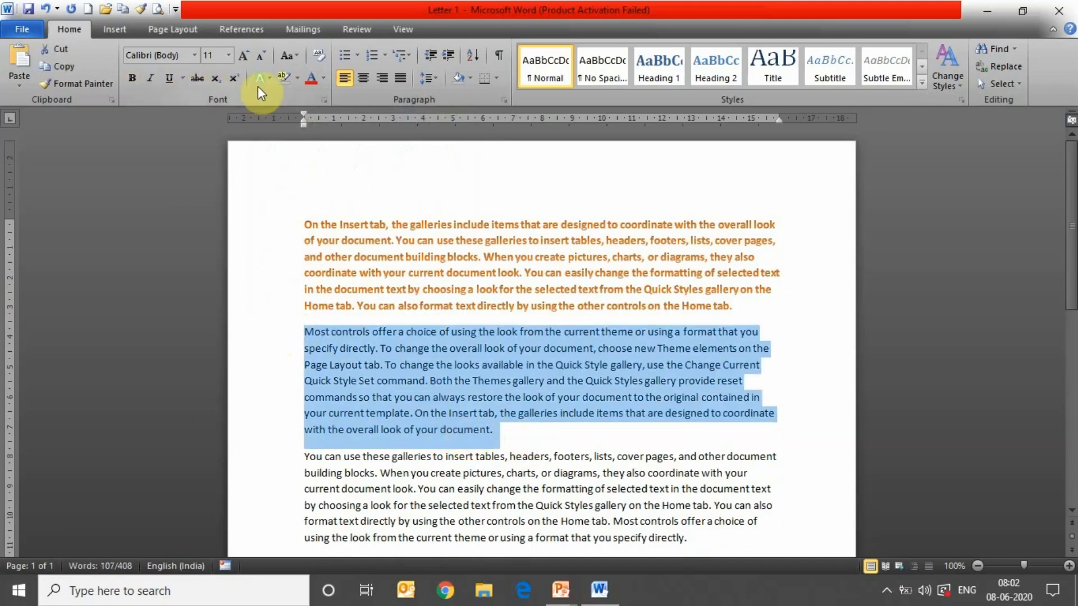
- Highlight the 'Most controls offer a choice' paragraph in yellow
click(296, 79)
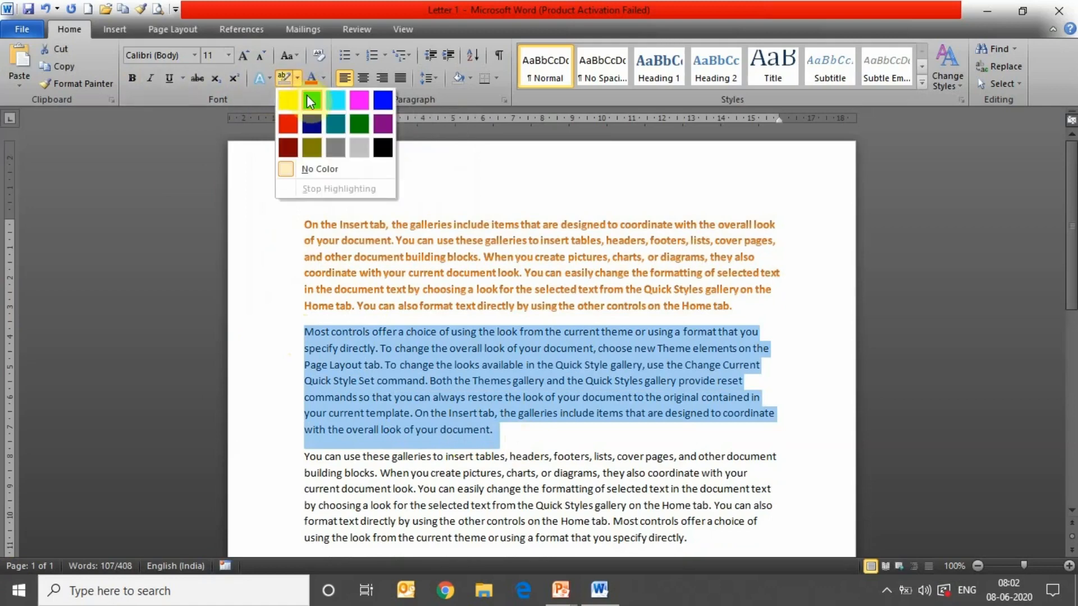
click(283, 105)
click(490, 454)
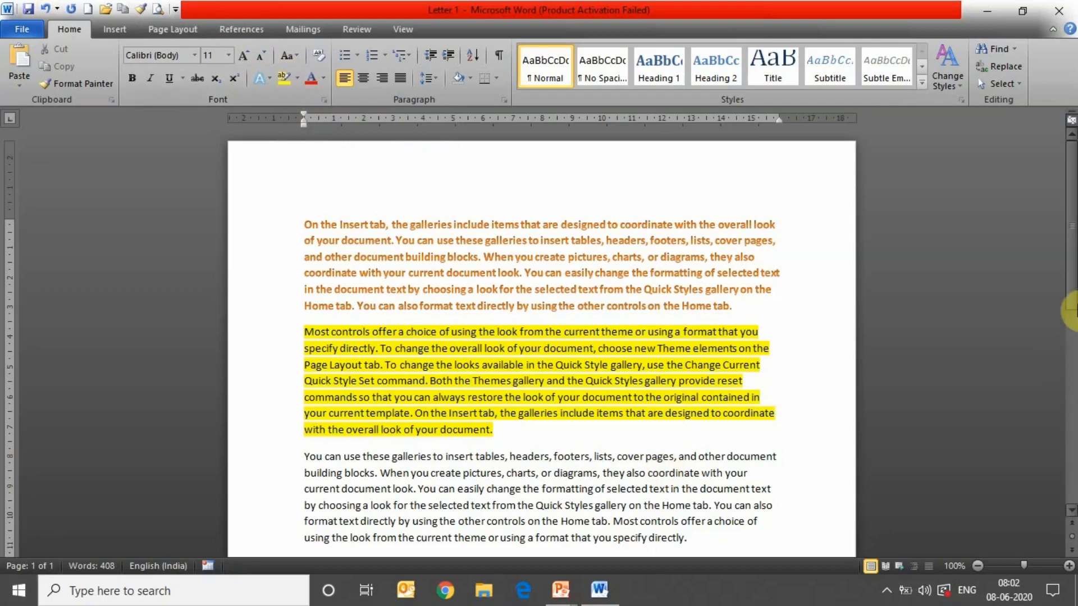
- Highlight the third paragraph's text from 'building blocks' to 'in the document text' bright green
drag(1072, 294, 1074, 337)
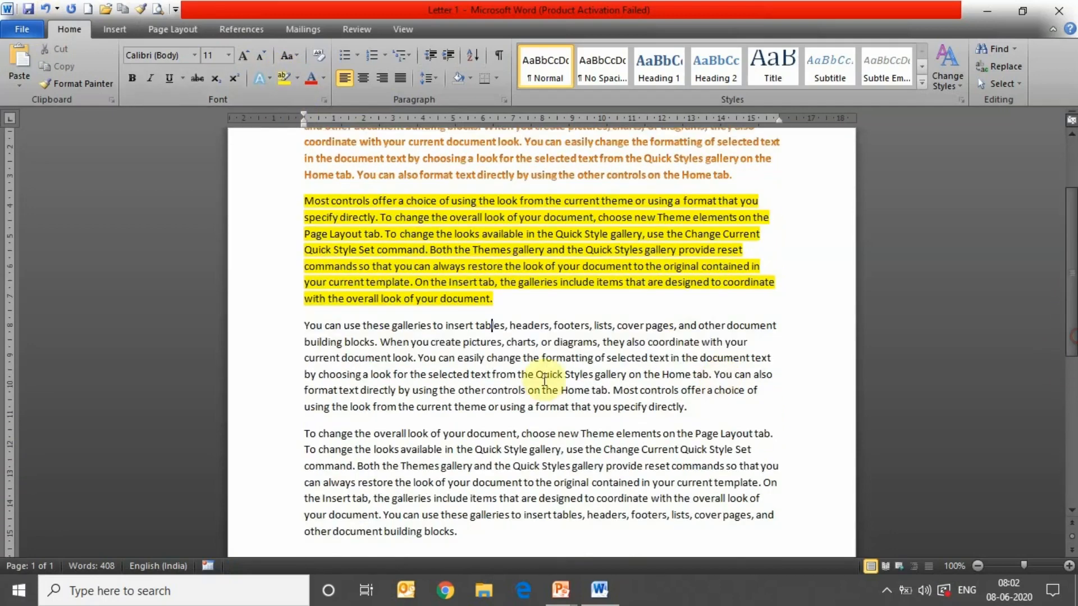
drag(308, 345, 770, 357)
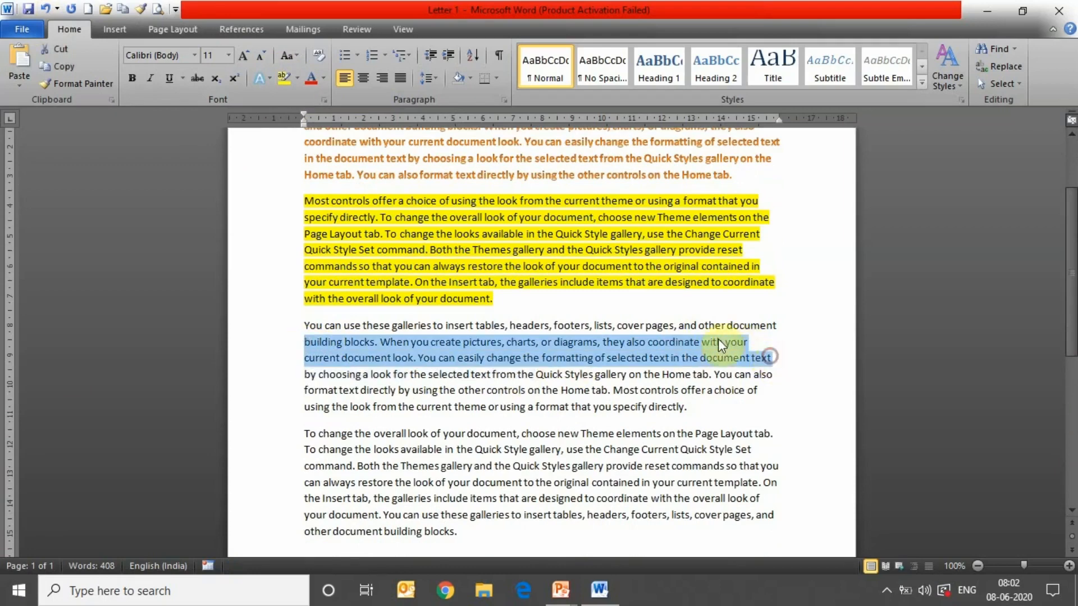
click(296, 78)
right_click(297, 79)
click(297, 78)
right_click(297, 78)
click(297, 78)
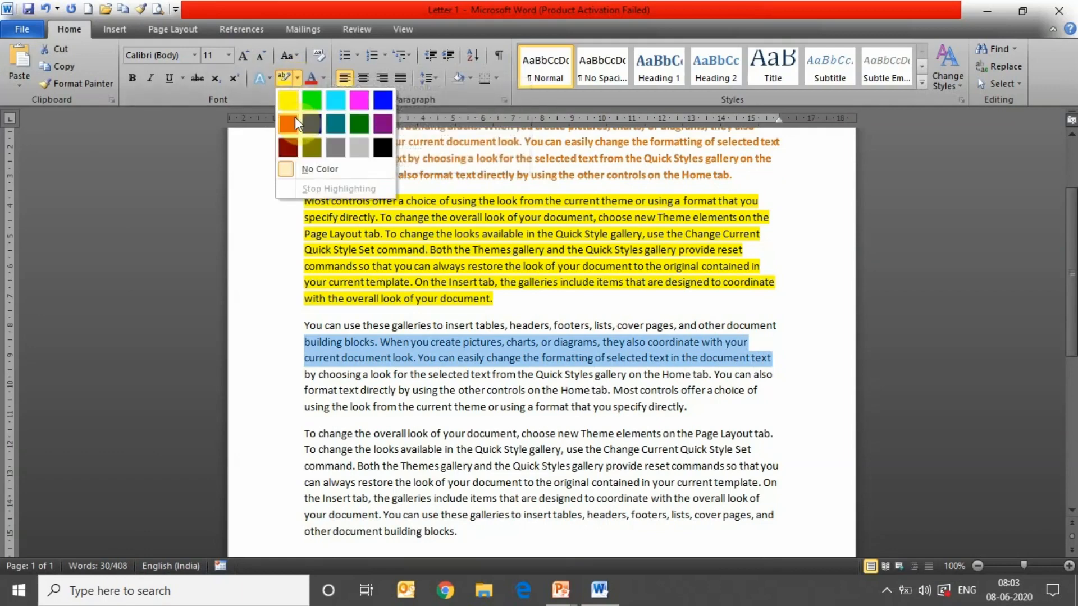
click(314, 95)
click(393, 337)
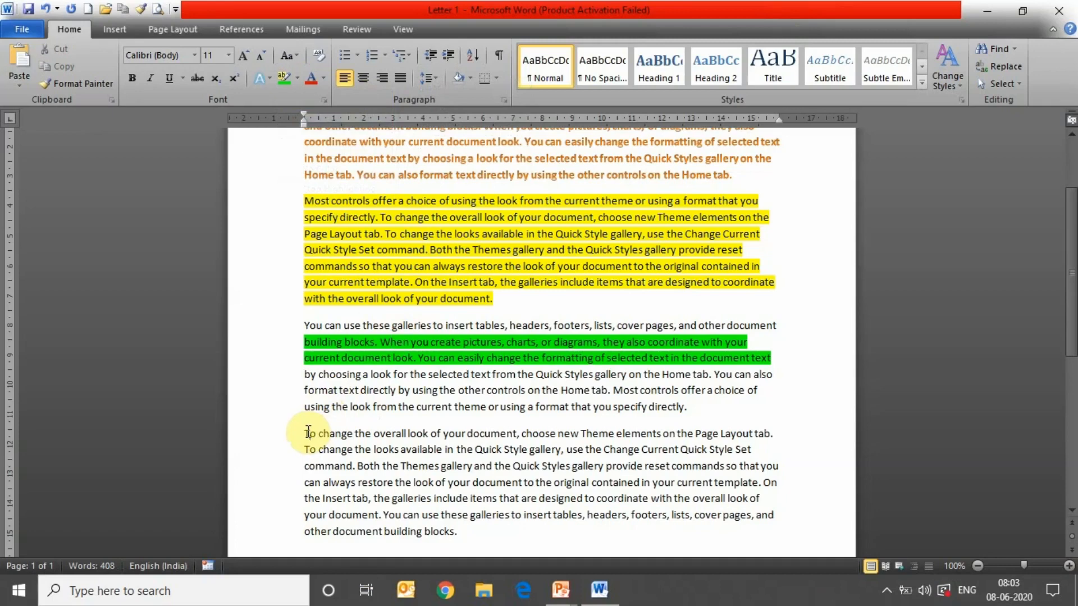
drag(304, 434, 517, 532)
- Set the font colour of the 'To change the overall look' paragraph to red
click(517, 532)
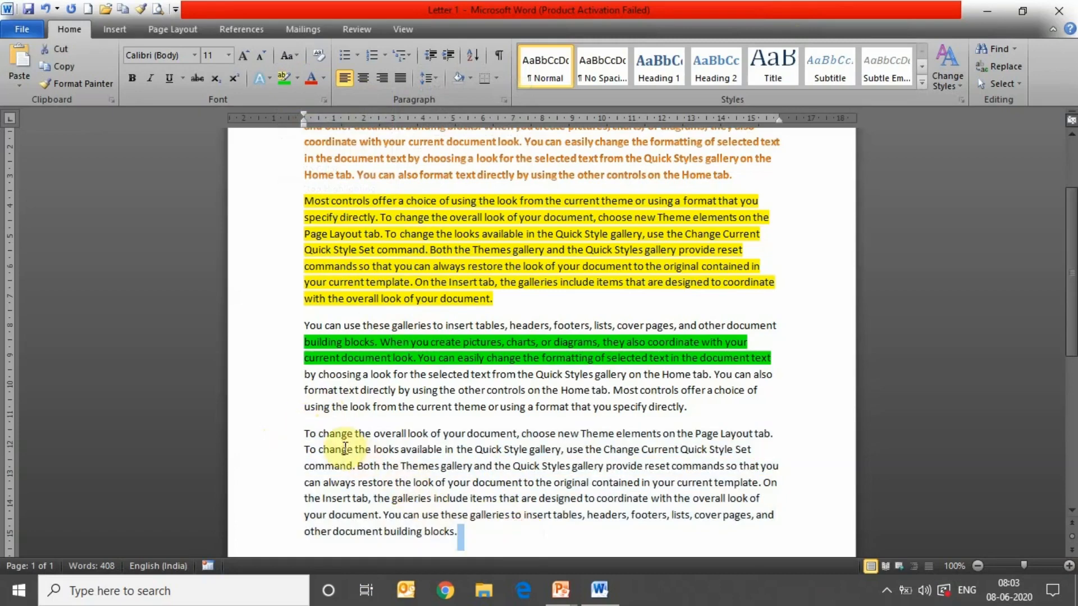
drag(302, 434, 457, 533)
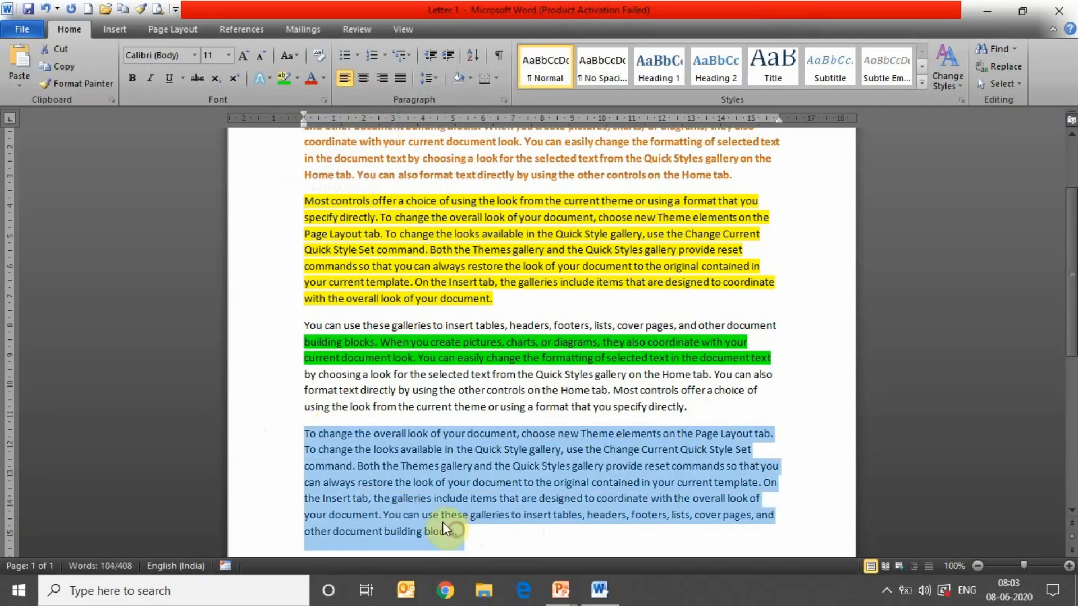
click(324, 81)
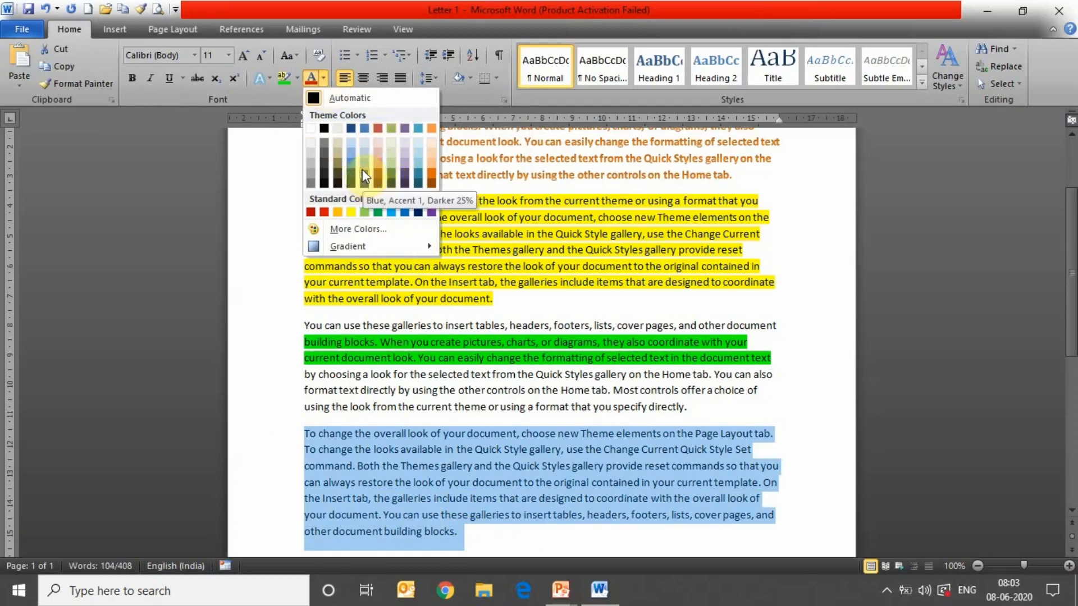
click(324, 213)
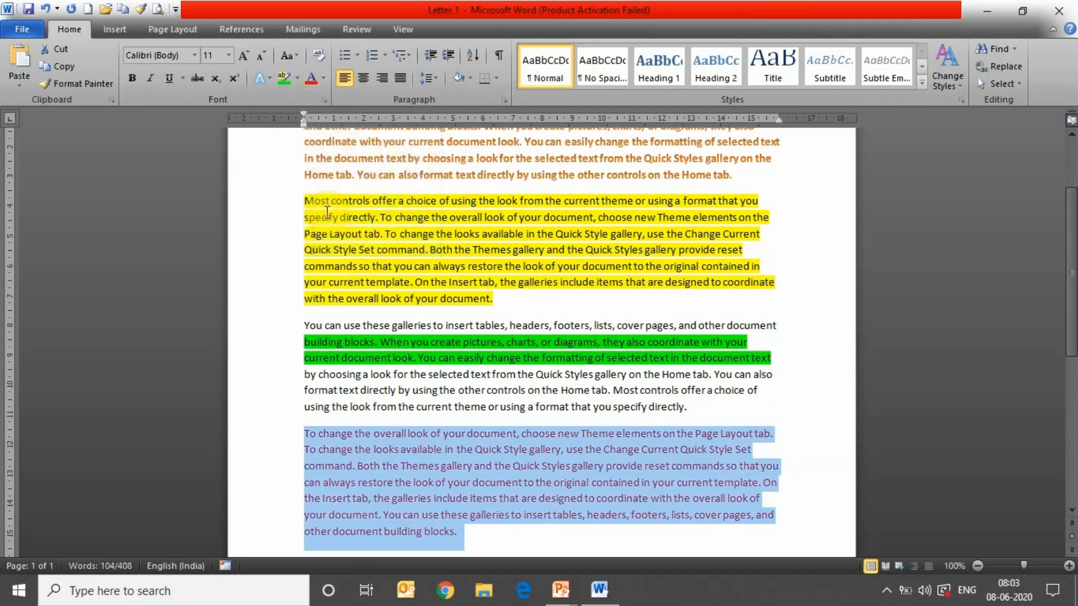
click(452, 456)
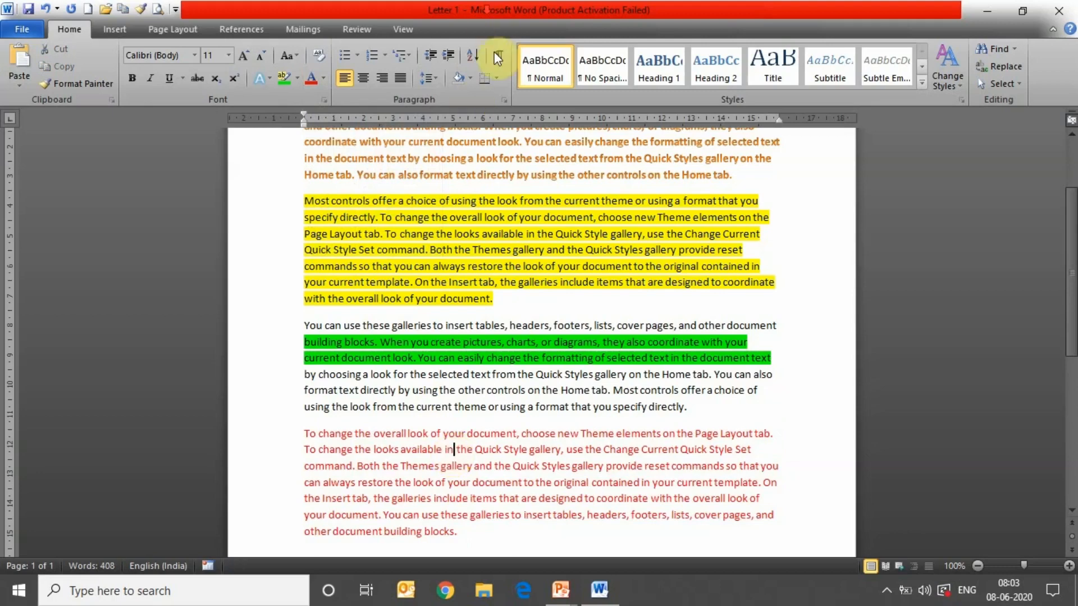
scroll(495, 62, down, 1)
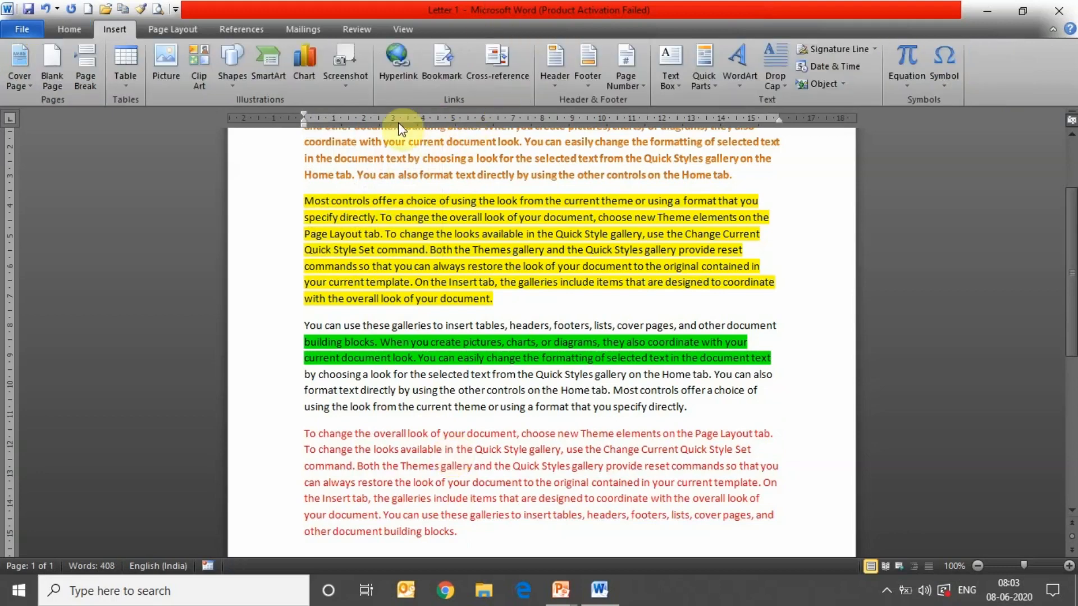
- Give the orange first paragraph a filled round bullet
click(75, 29)
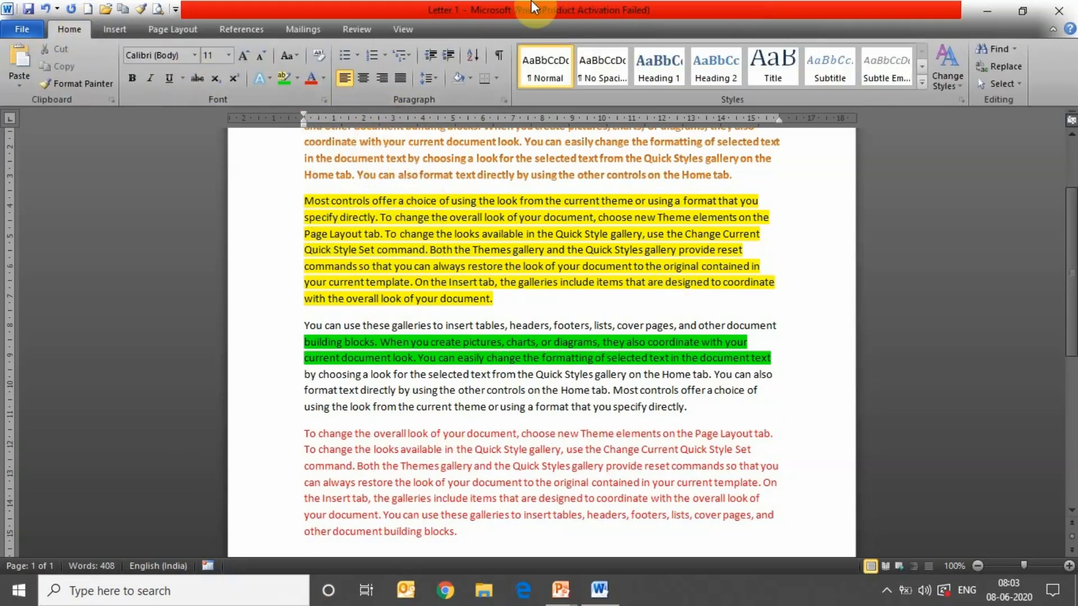
drag(1070, 239, 1069, 191)
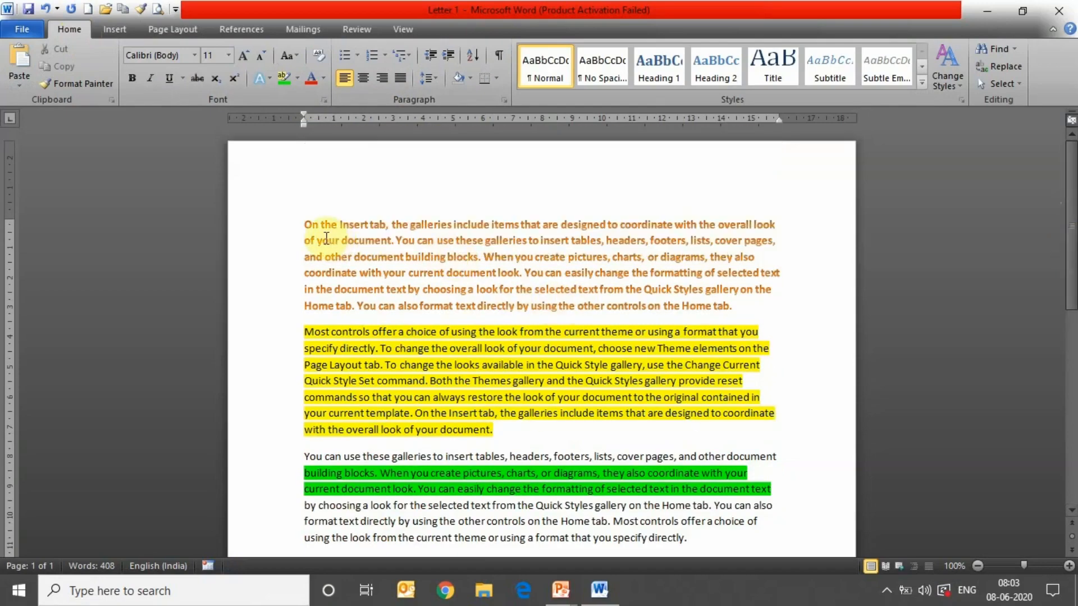
click(299, 225)
drag(300, 225, 380, 295)
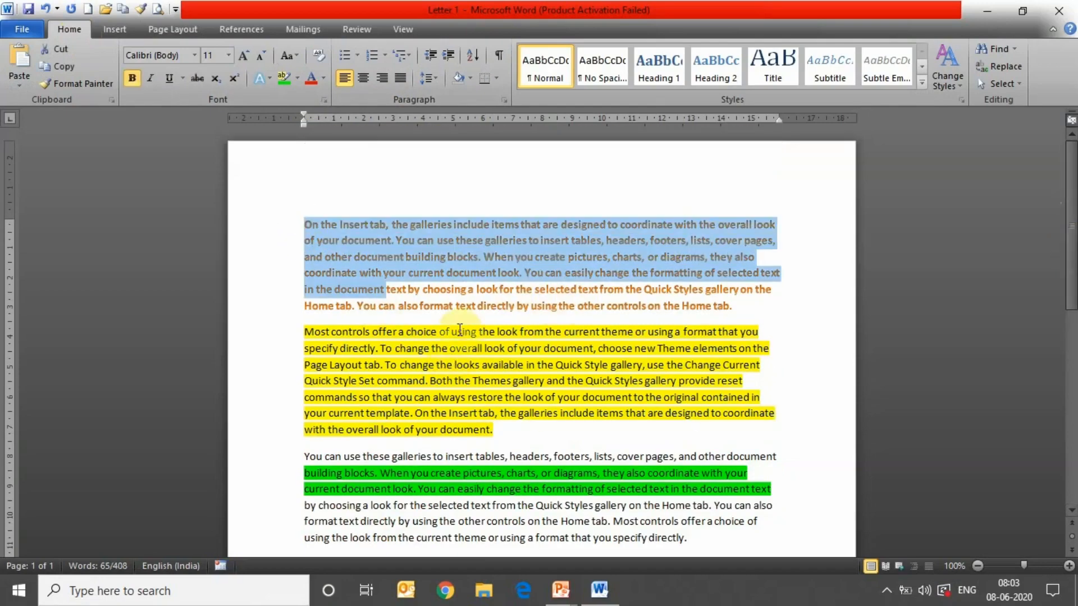
click(466, 310)
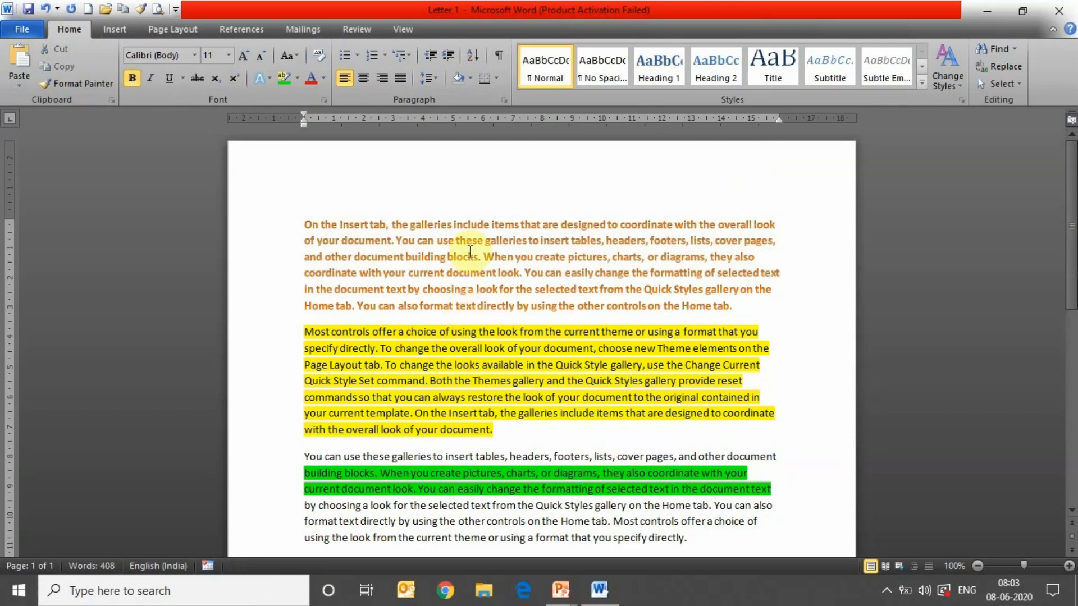
click(358, 56)
click(394, 100)
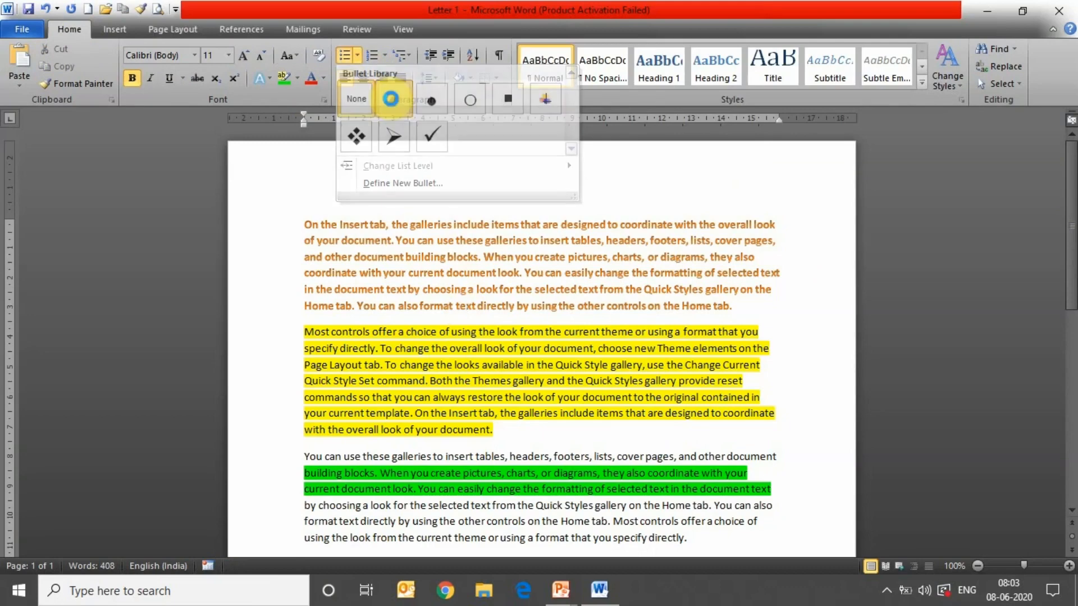
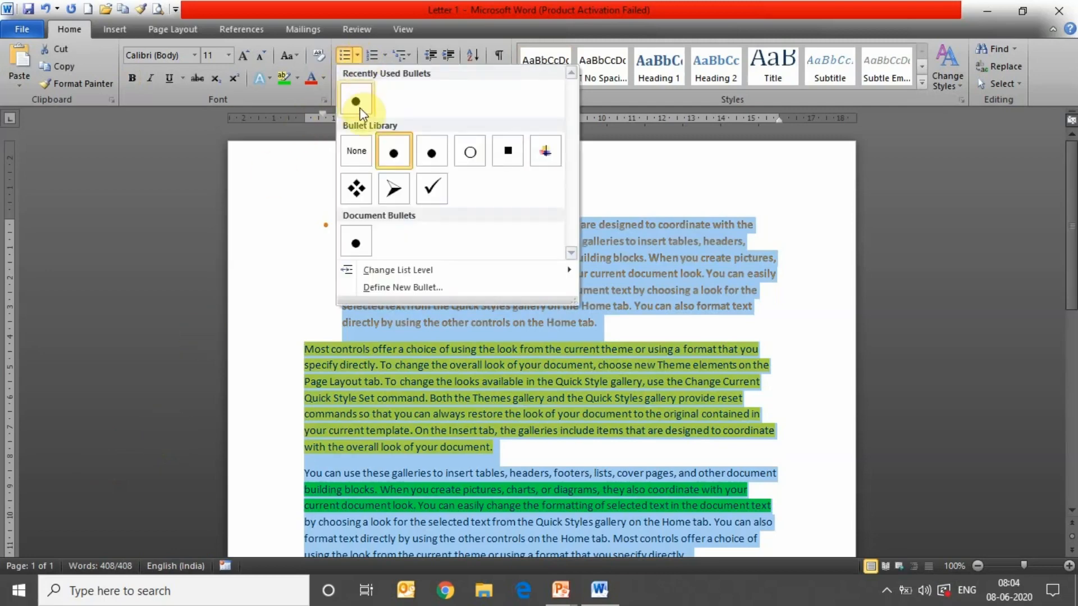
- Bullet all three selected paragraphs, then change the bullet style to arrows
click(388, 141)
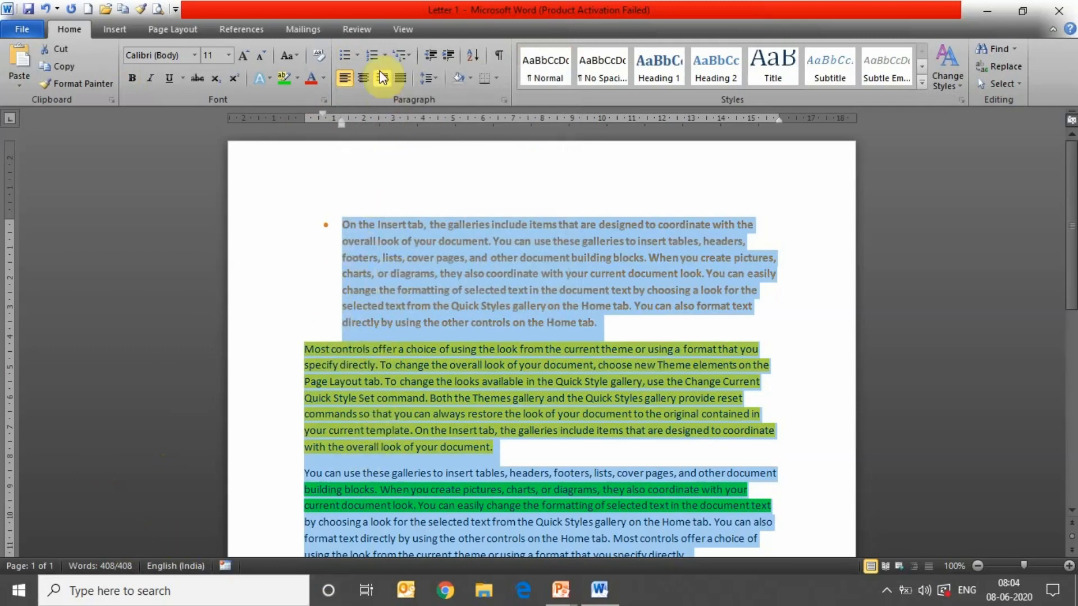
click(357, 55)
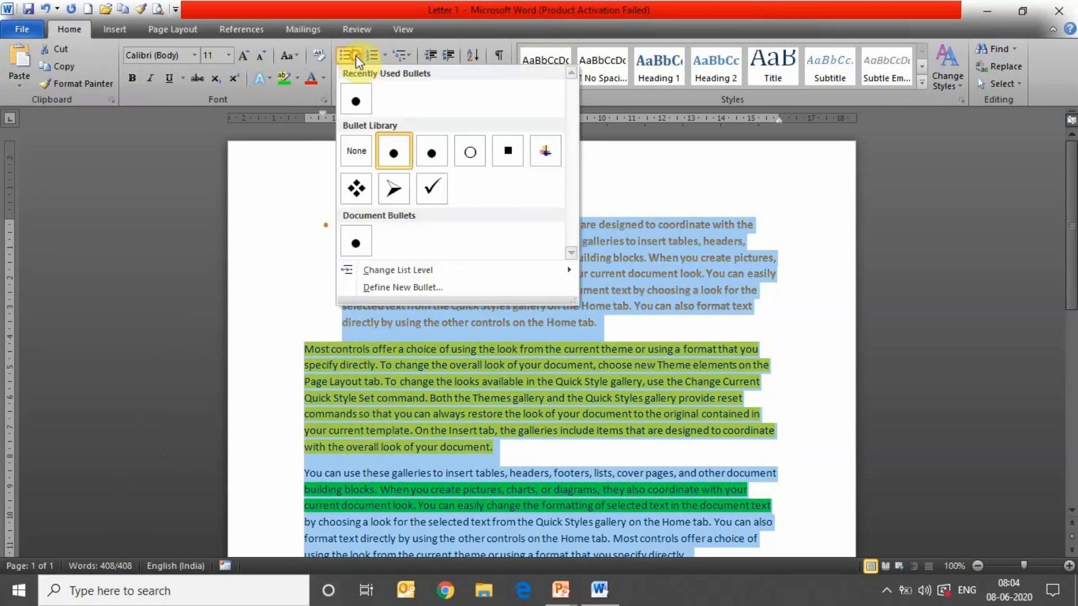
click(428, 157)
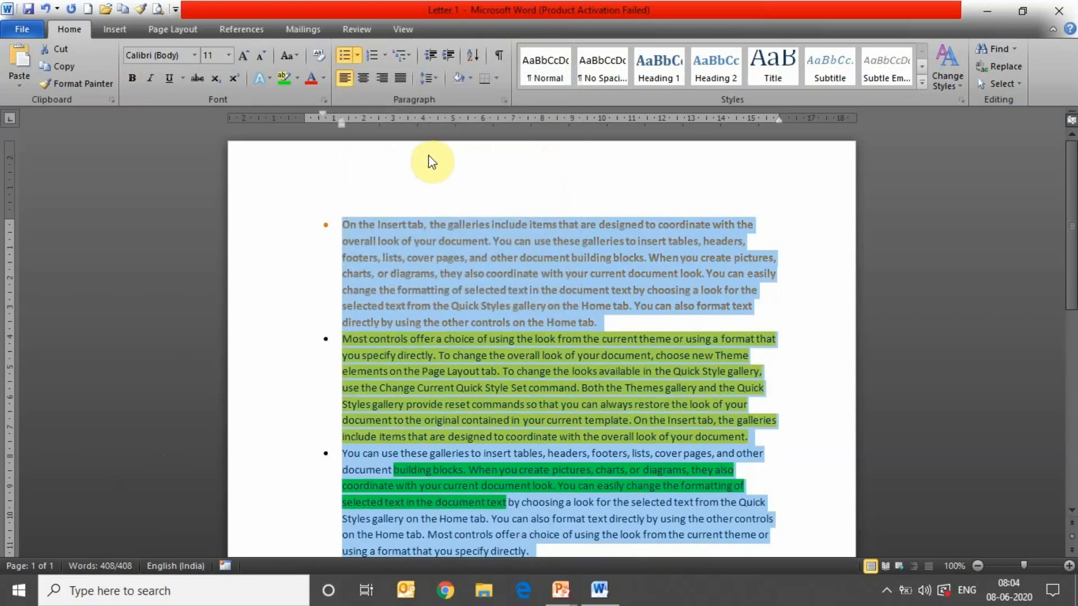
click(357, 56)
click(394, 186)
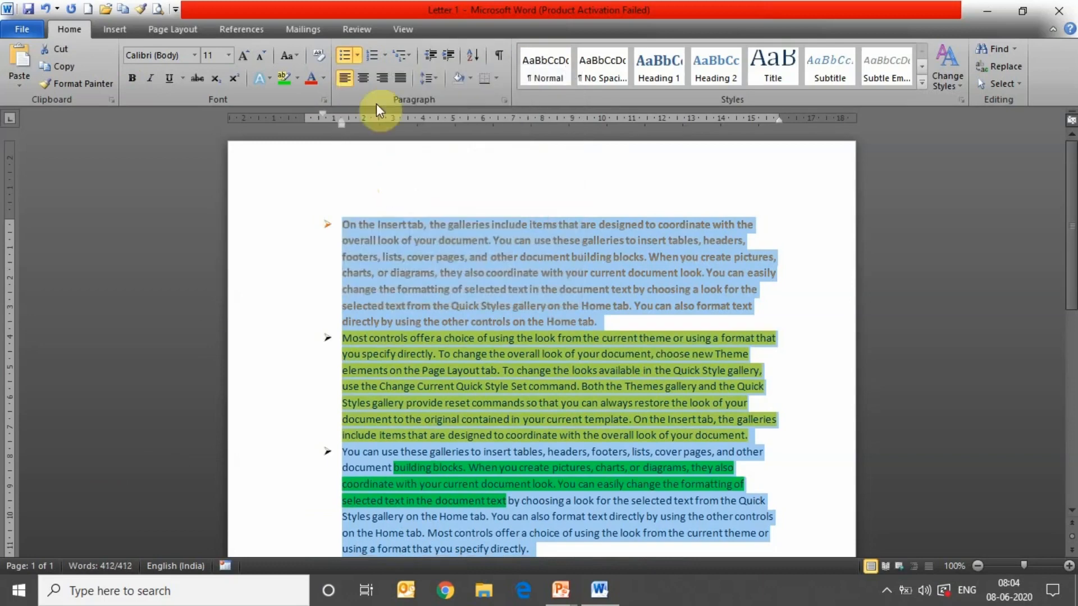
click(385, 59)
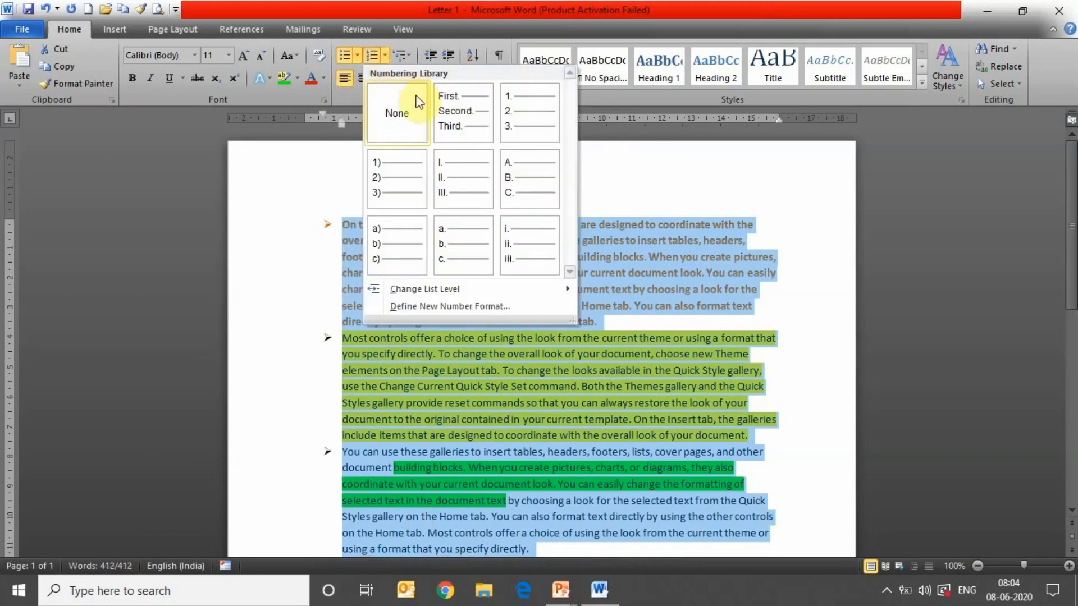
- Number the list I., II., III. and leave it left-aligned after trying centre and right alignment
click(446, 170)
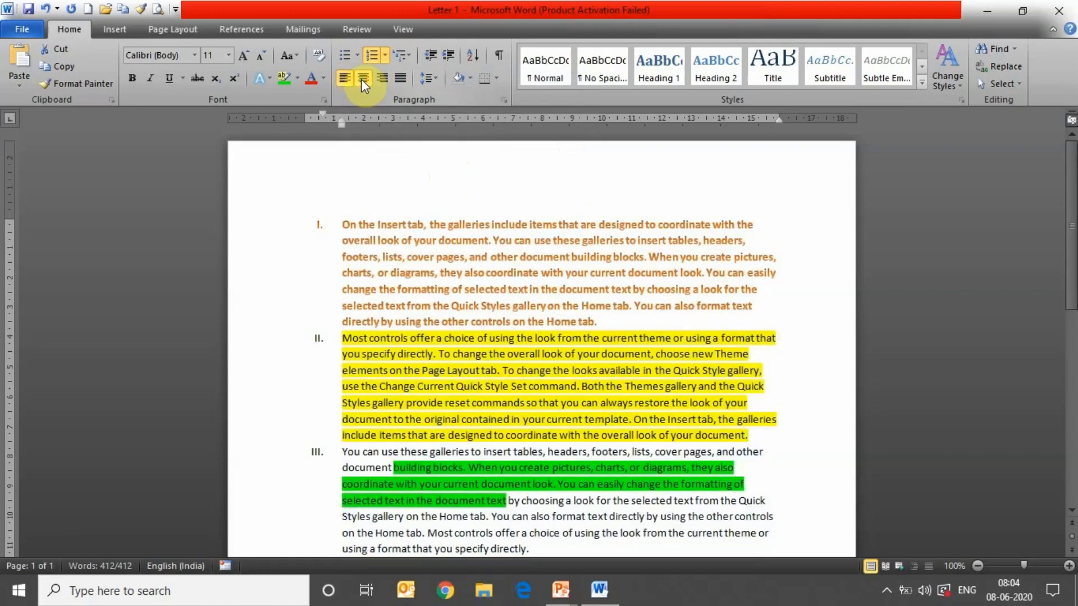
click(361, 79)
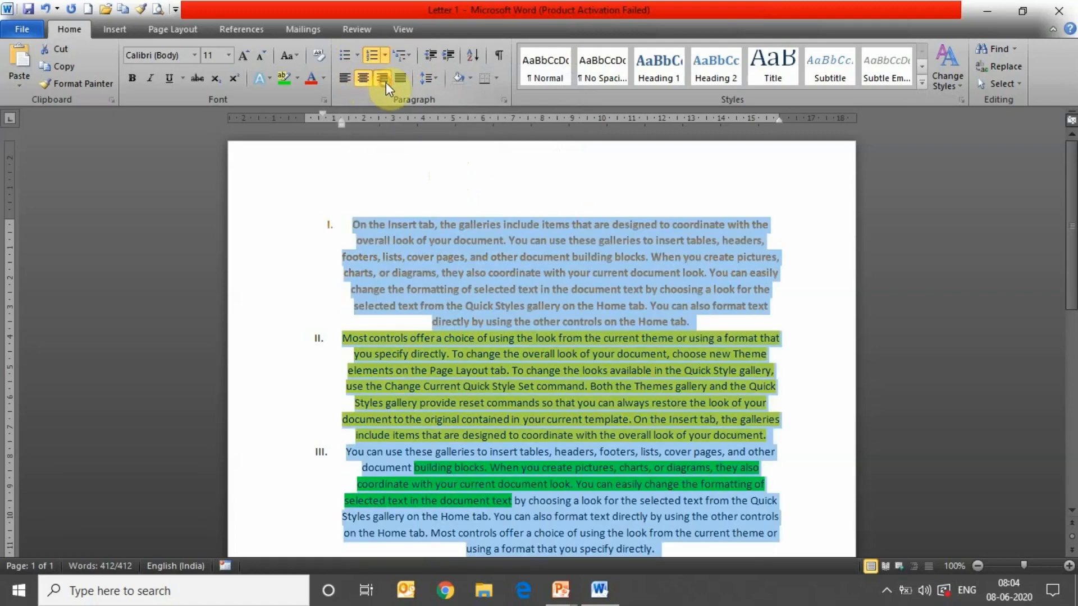
click(386, 82)
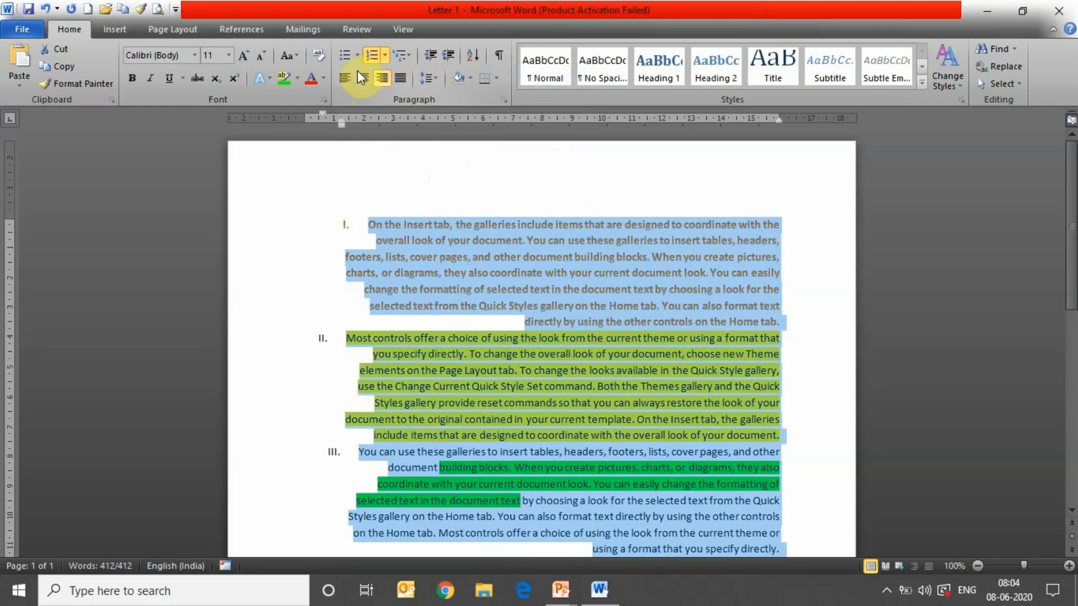
click(339, 76)
click(437, 81)
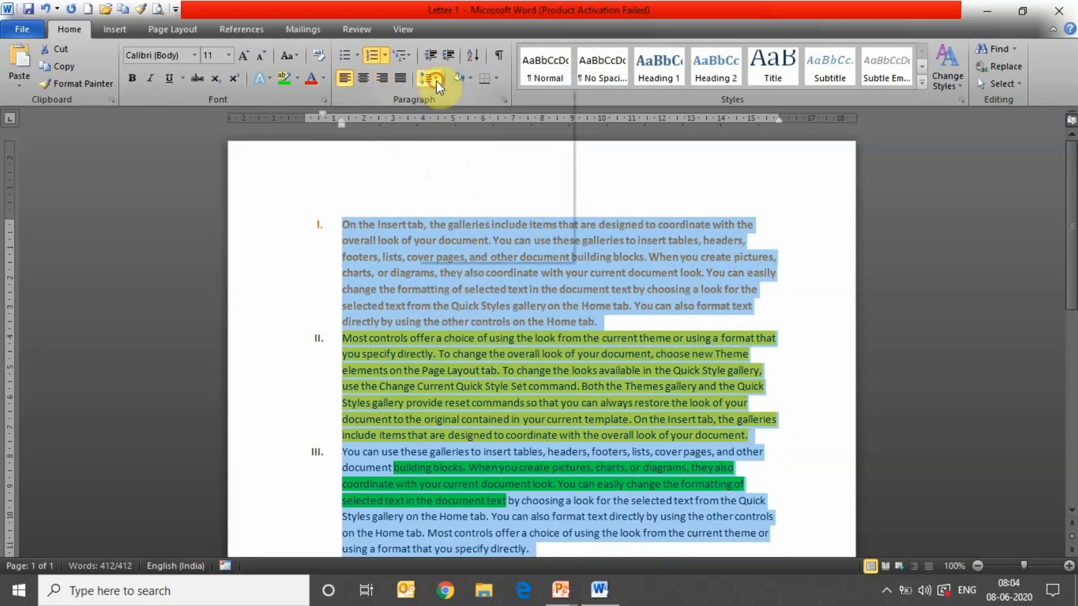
- Set the list's line spacing to 2.5, then back to 1.0, leaving shading unchanged
click(455, 172)
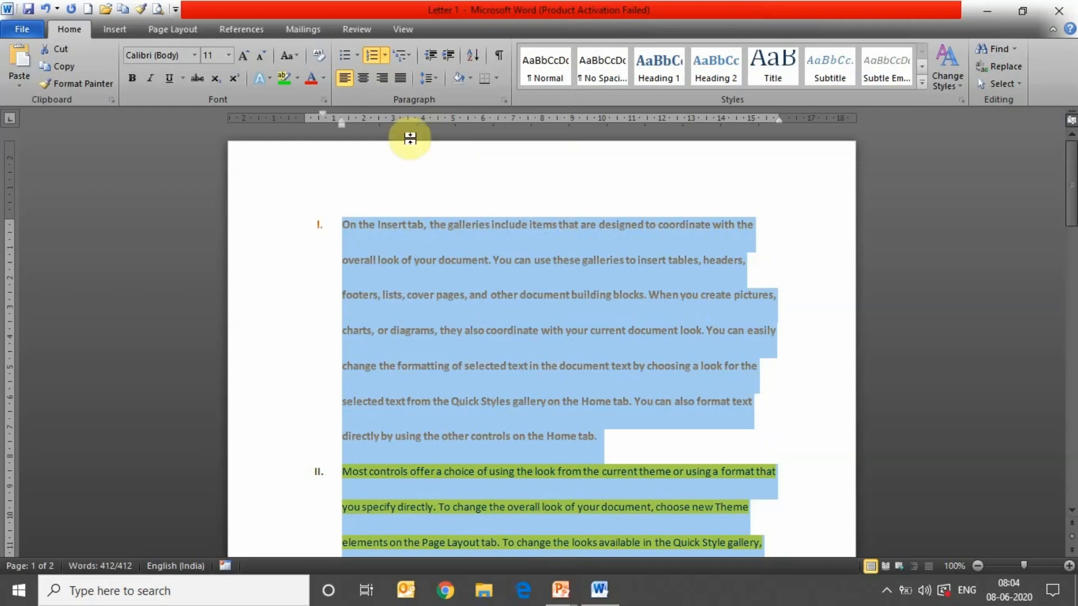
click(426, 78)
click(427, 79)
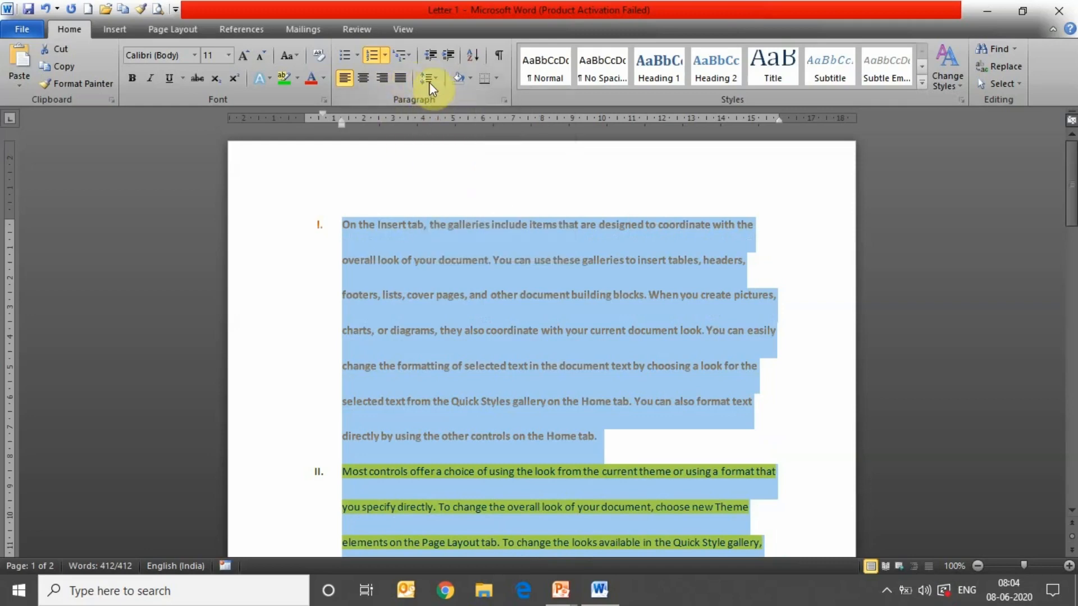
right_click(430, 83)
click(429, 80)
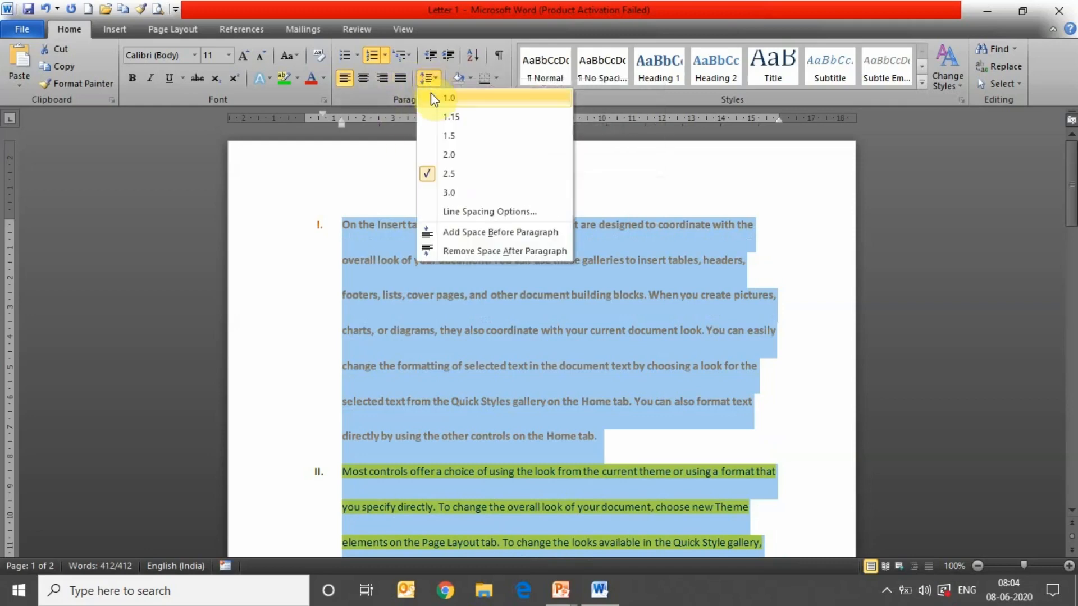
click(431, 96)
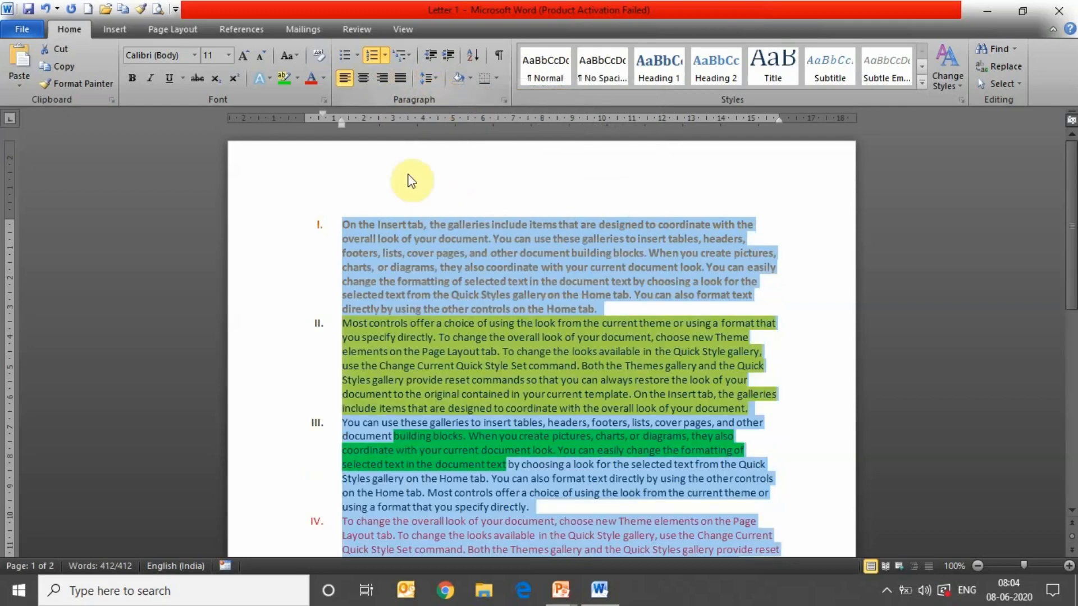
click(469, 78)
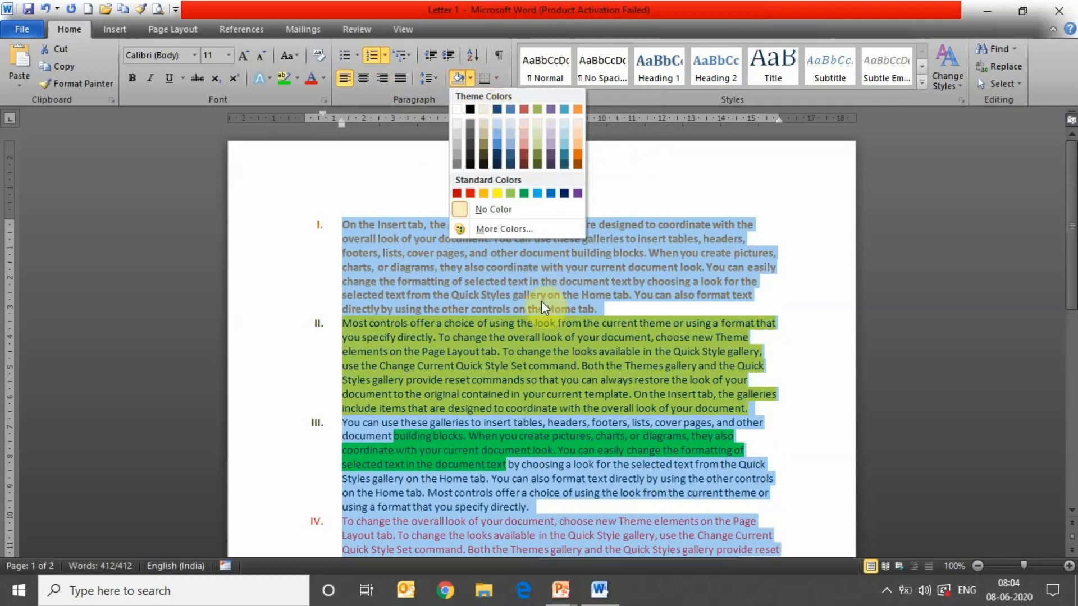
click(516, 372)
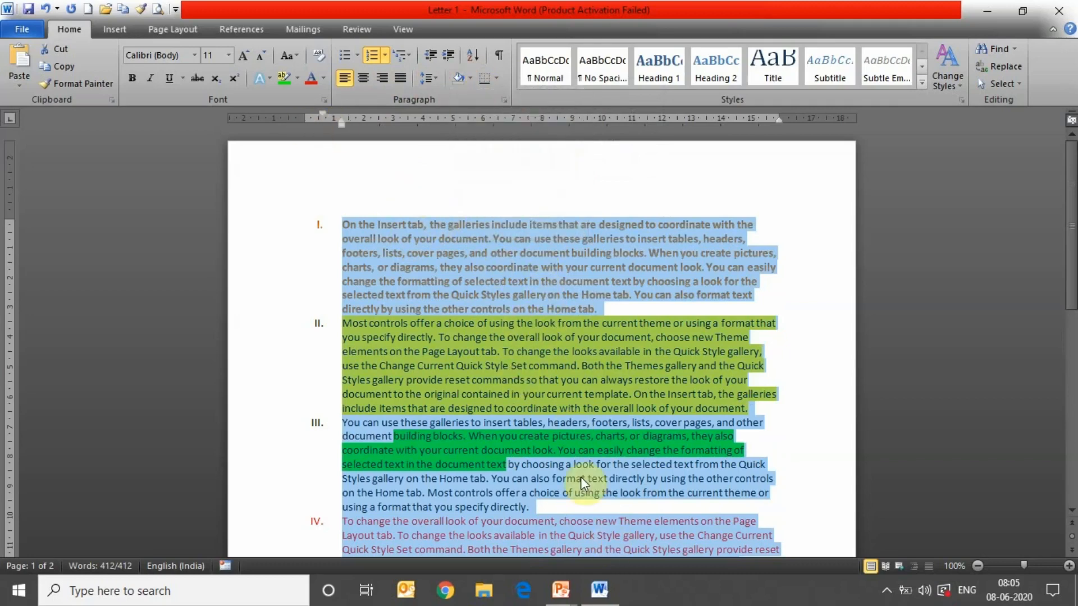
- Shade list item III with the red Accent 2 theme colour
click(653, 381)
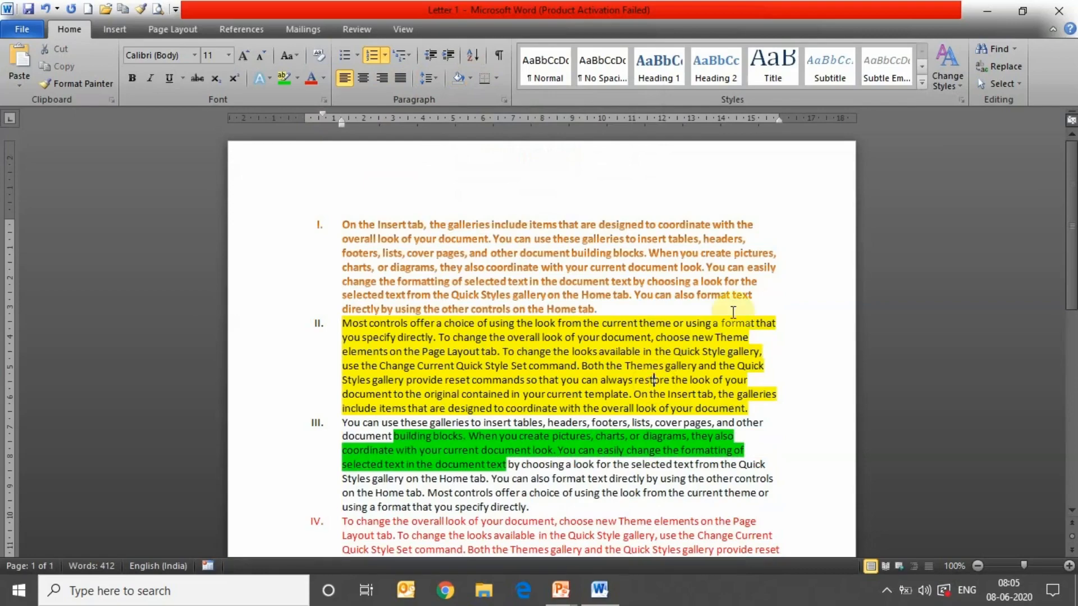
scroll(1069, 275, down, 2)
mouse_move(1071, 275)
mouse_down()
mouse_move(1072, 288)
mouse_move(1071, 262)
mouse_up()
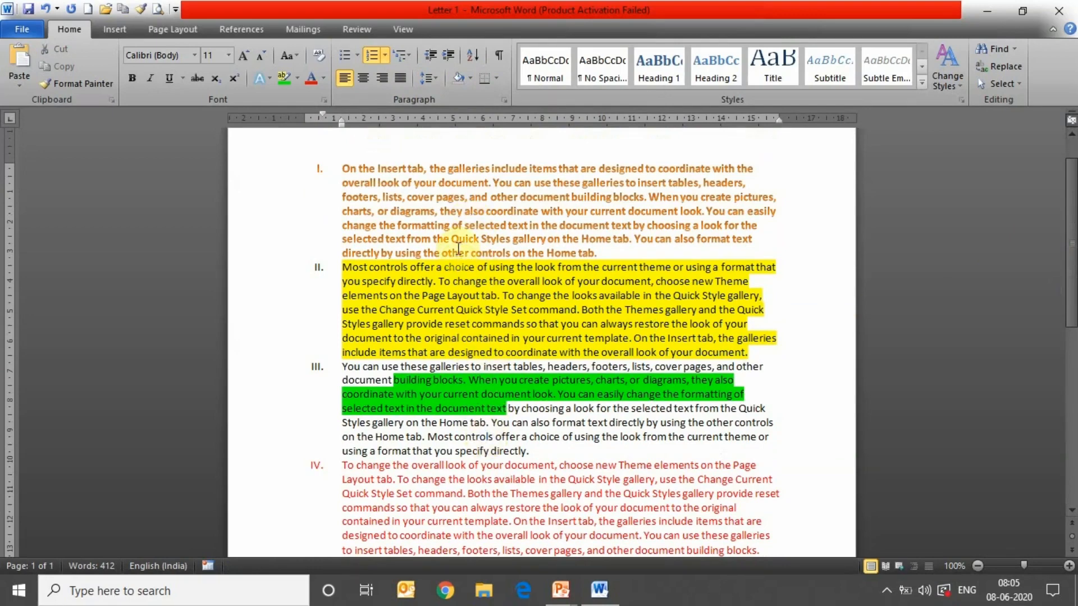
click(470, 82)
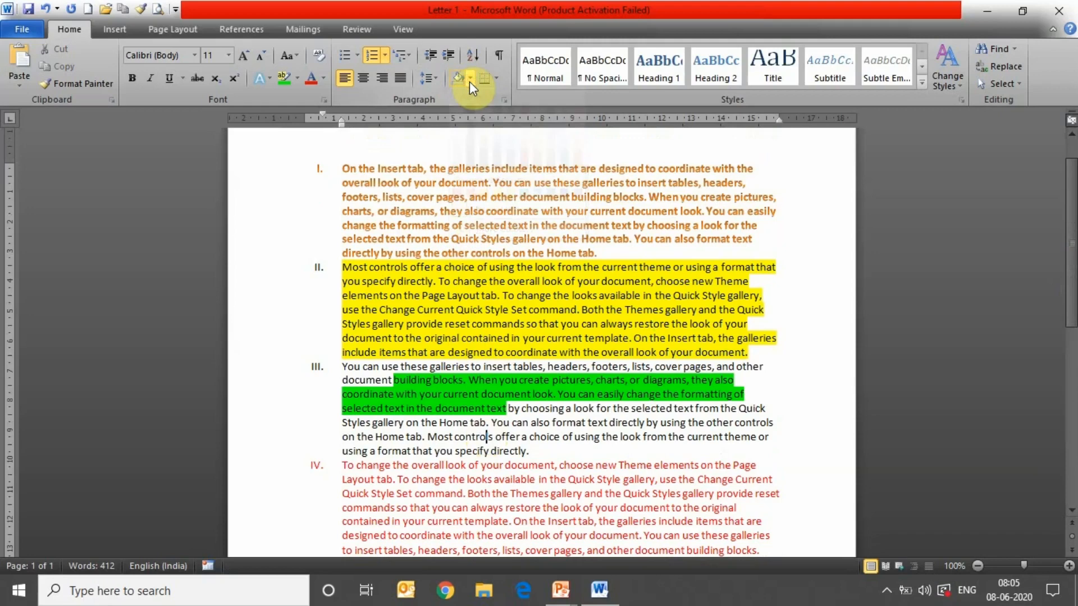
right_click(472, 82)
click(470, 81)
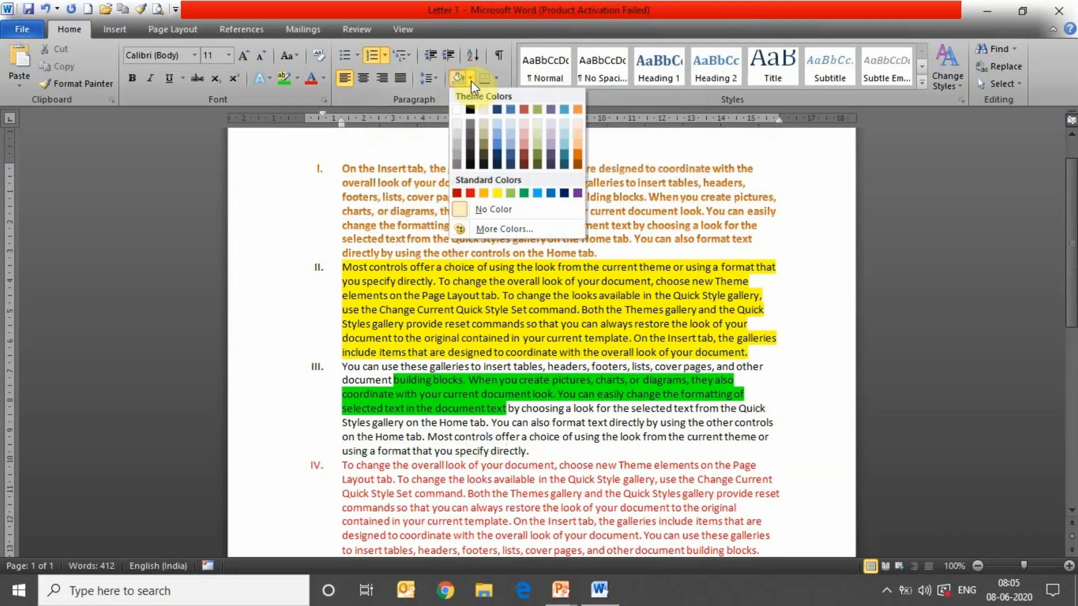
right_click(527, 107)
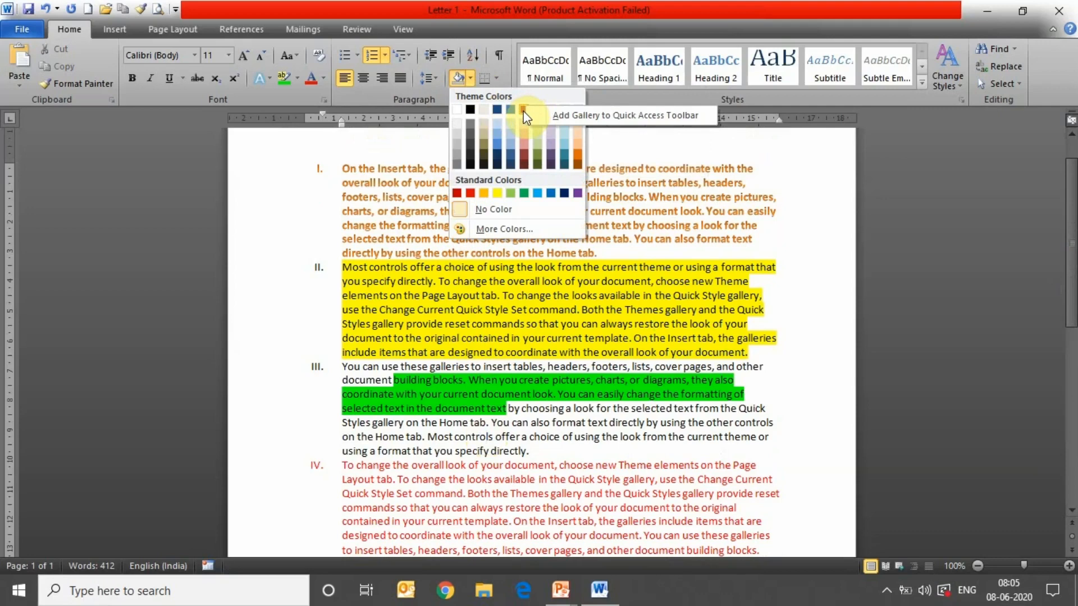
click(523, 110)
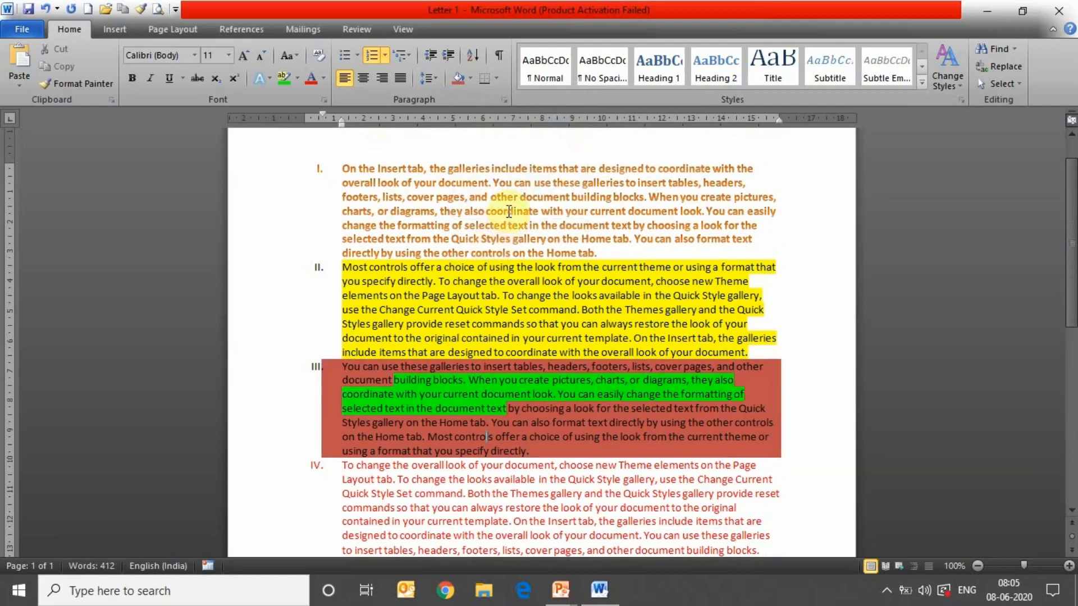
click(485, 169)
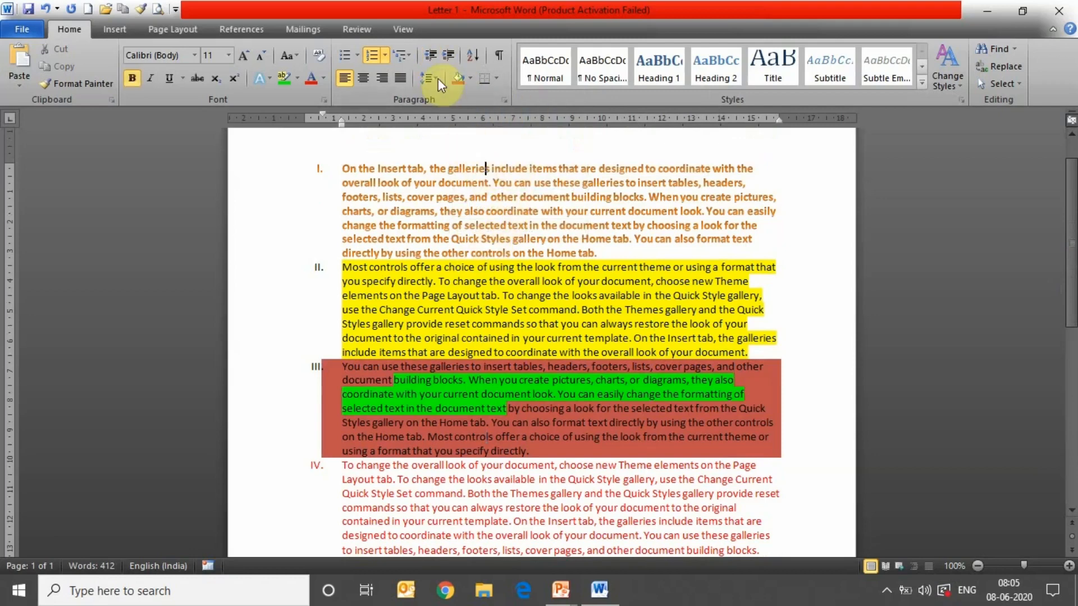
- Decrease the numbered list's indent once, then increase it eight steps to the right
click(430, 58)
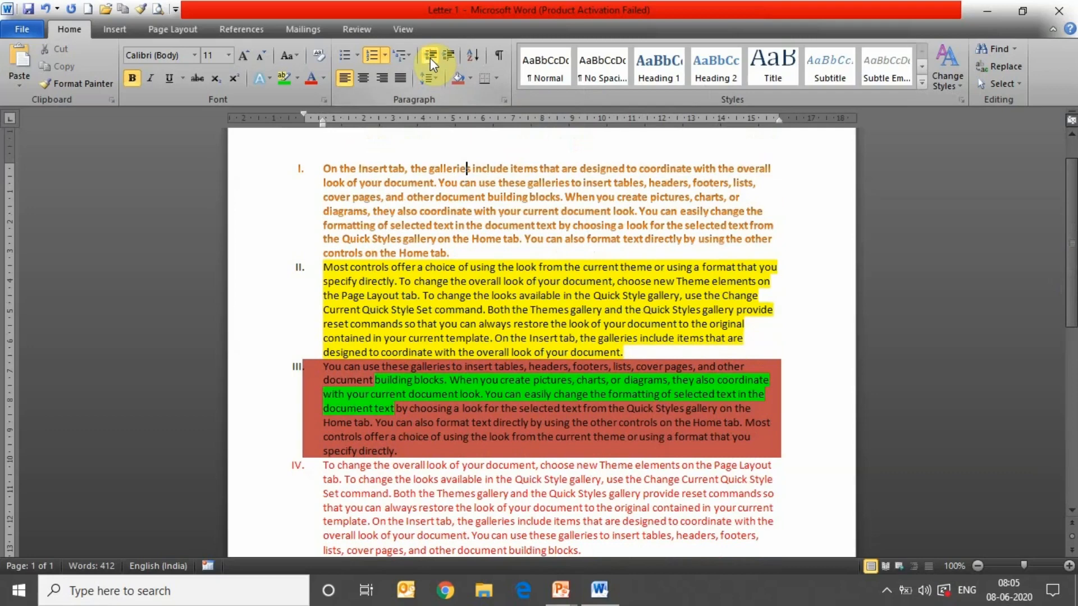
click(432, 56)
click(448, 54)
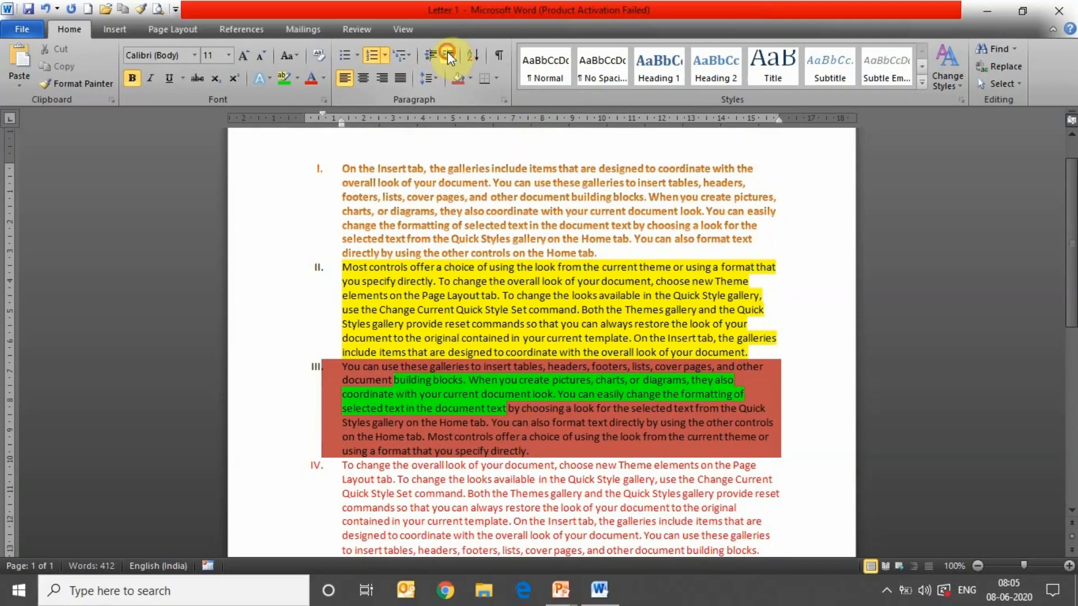
click(448, 53)
click(448, 54)
click(448, 54)
click(448, 54)
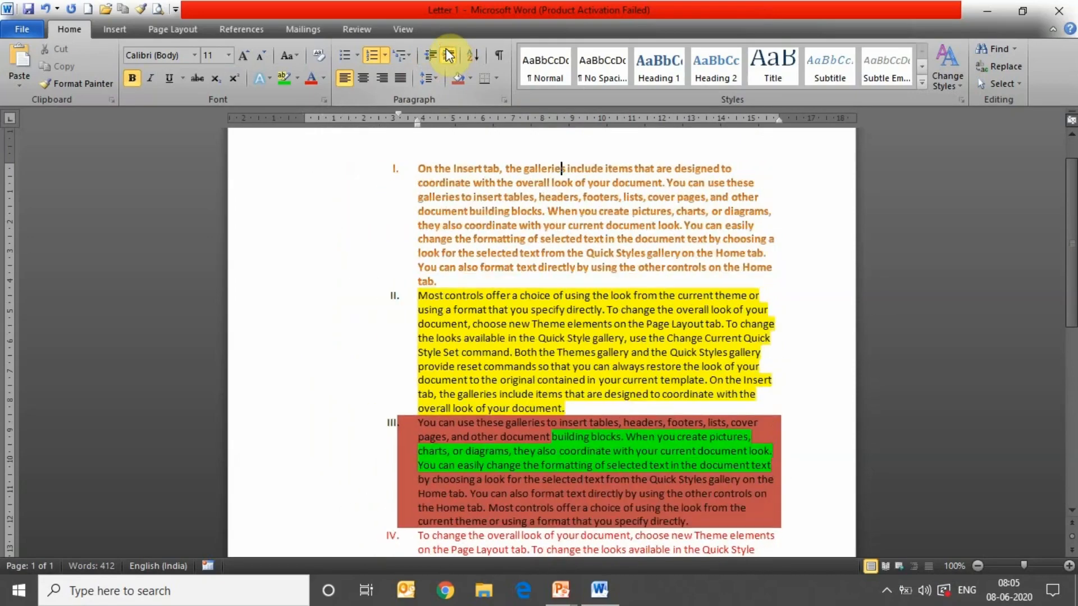
click(448, 54)
click(448, 54)
click(448, 55)
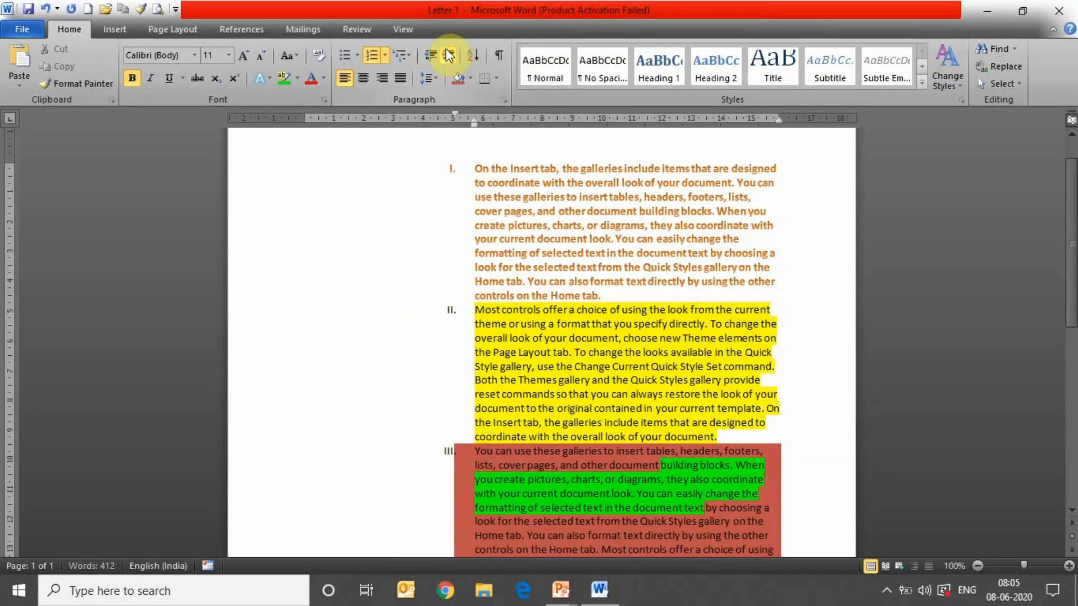
click(448, 54)
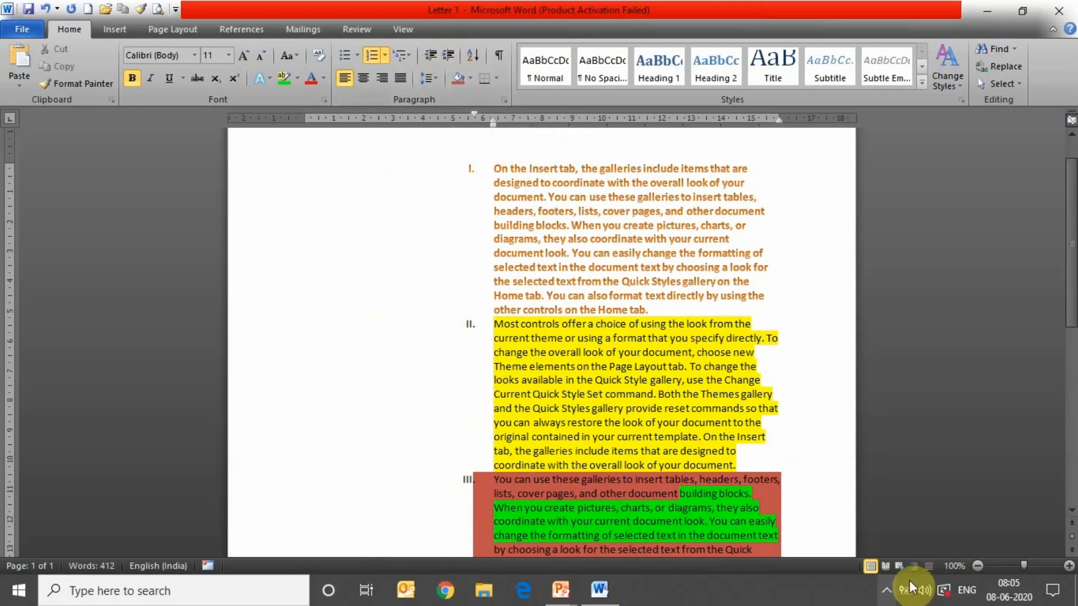
- Return to Word and move the numbered list back left with three Decrease Indent steps
click(887, 594)
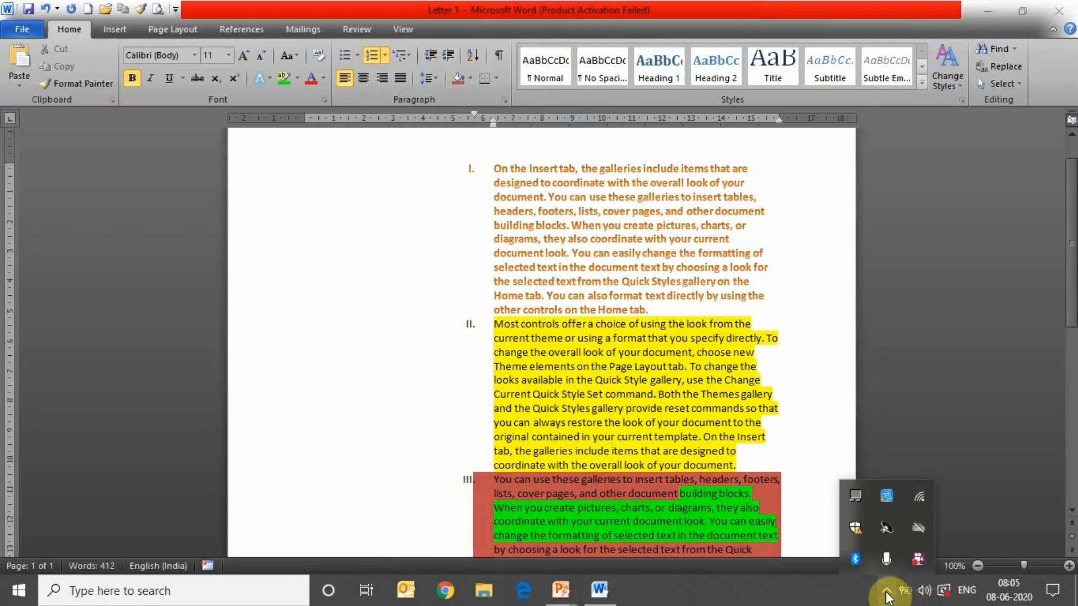
right_click(918, 563)
click(921, 388)
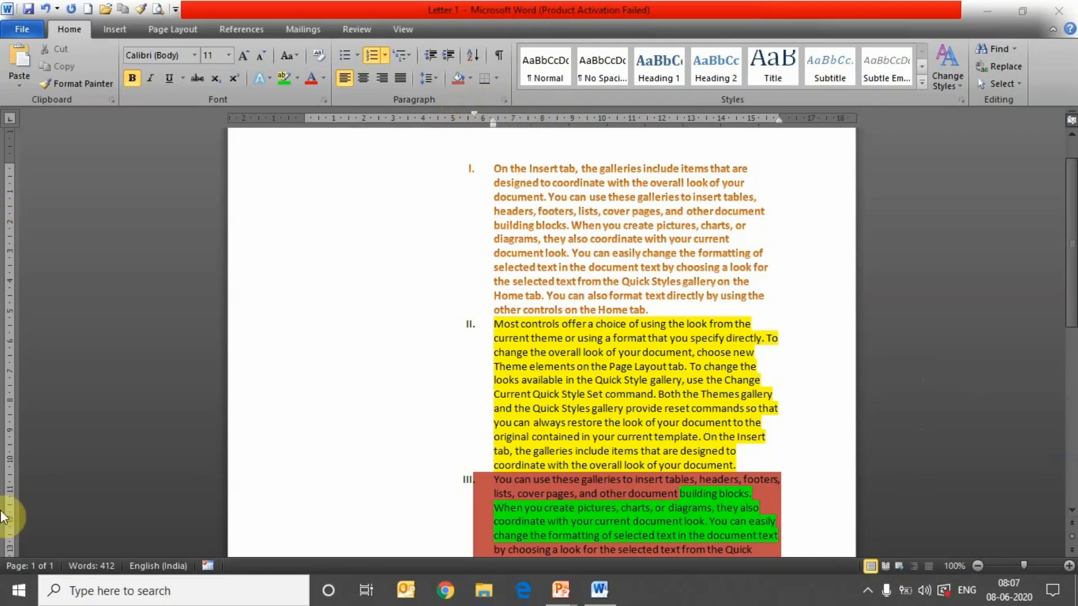
click(432, 58)
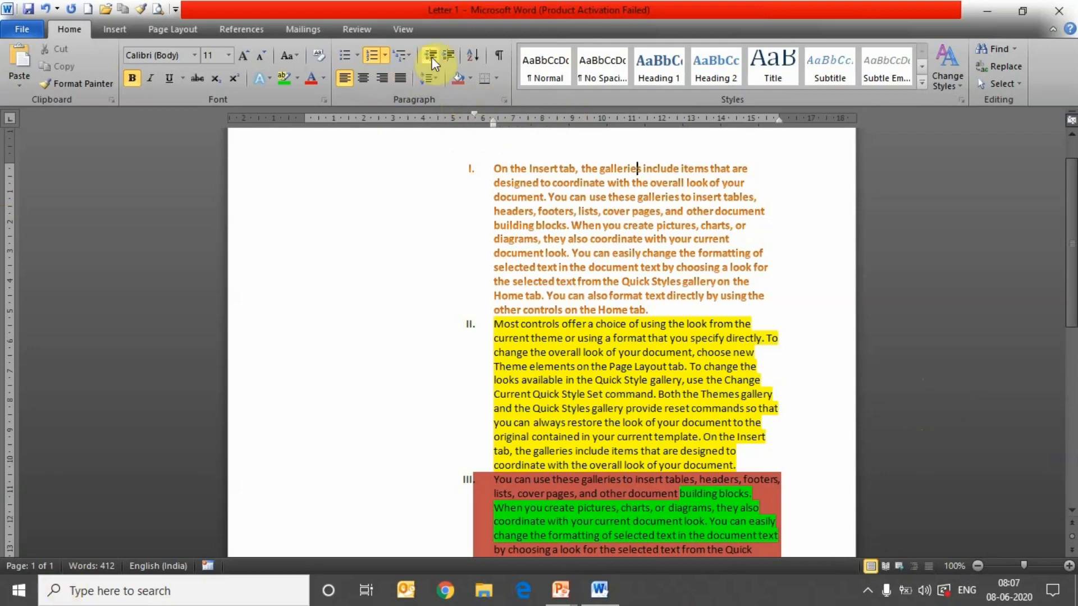
click(432, 59)
click(431, 58)
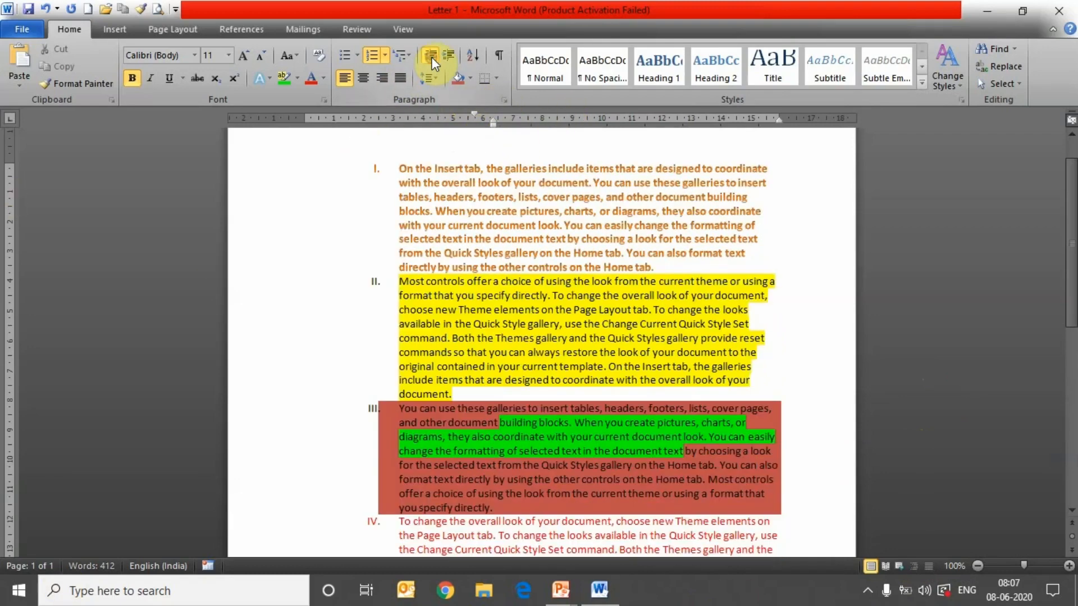
click(432, 58)
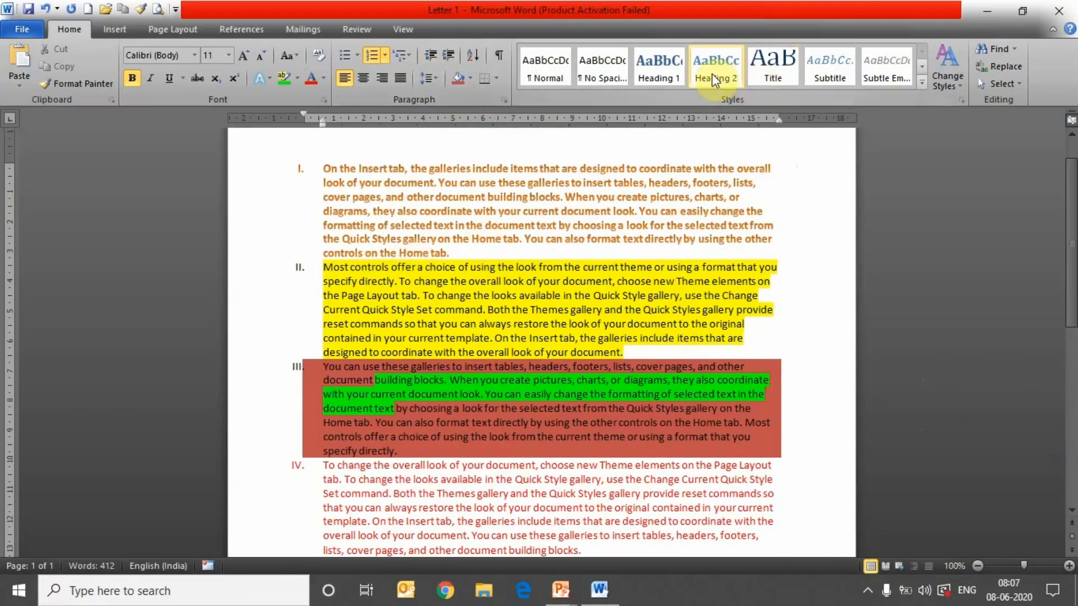
- Give the first paragraph the No Spacing style, after trying Title and Subtle Emphasis on 'coordinate'
double_click(652, 168)
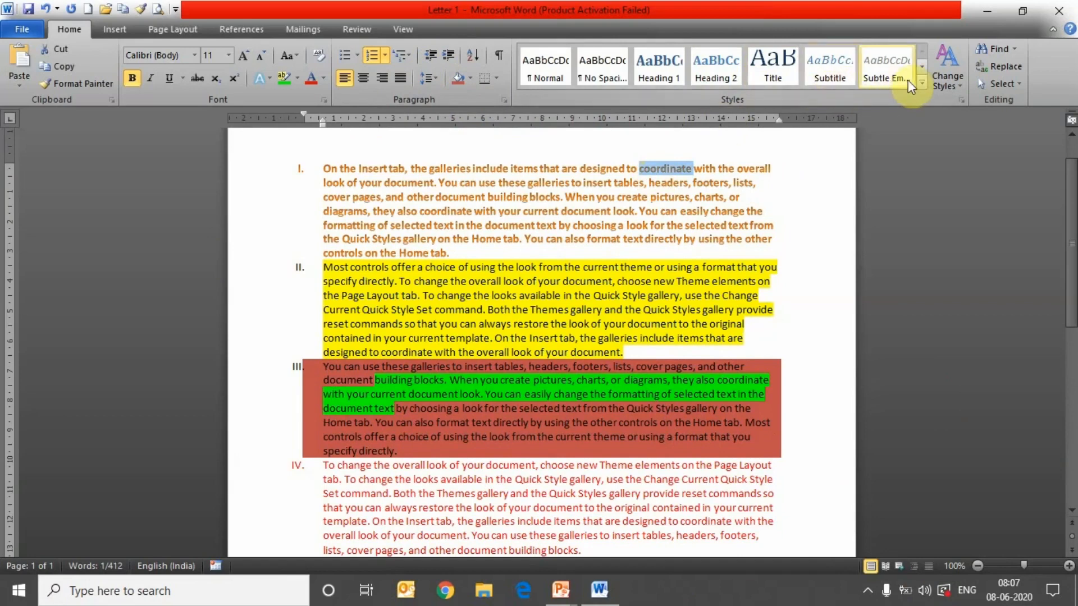
click(922, 83)
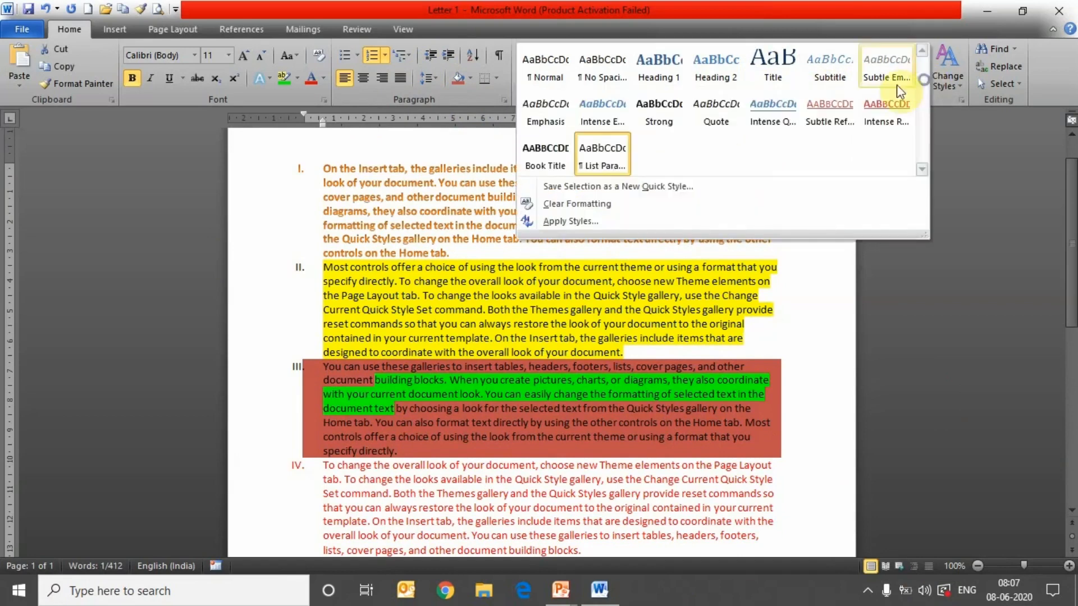
click(592, 61)
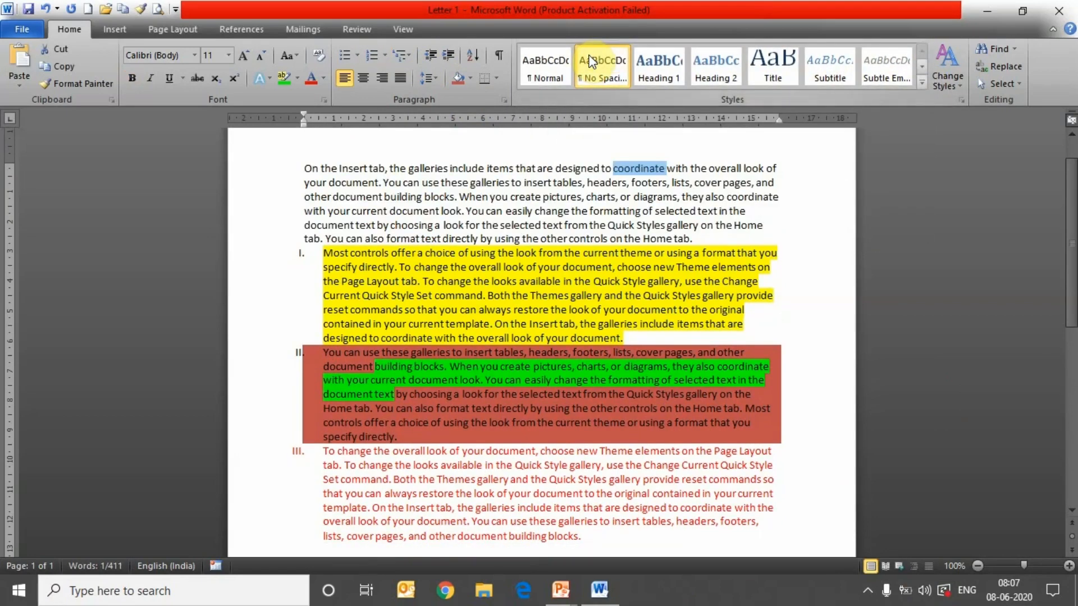
click(773, 61)
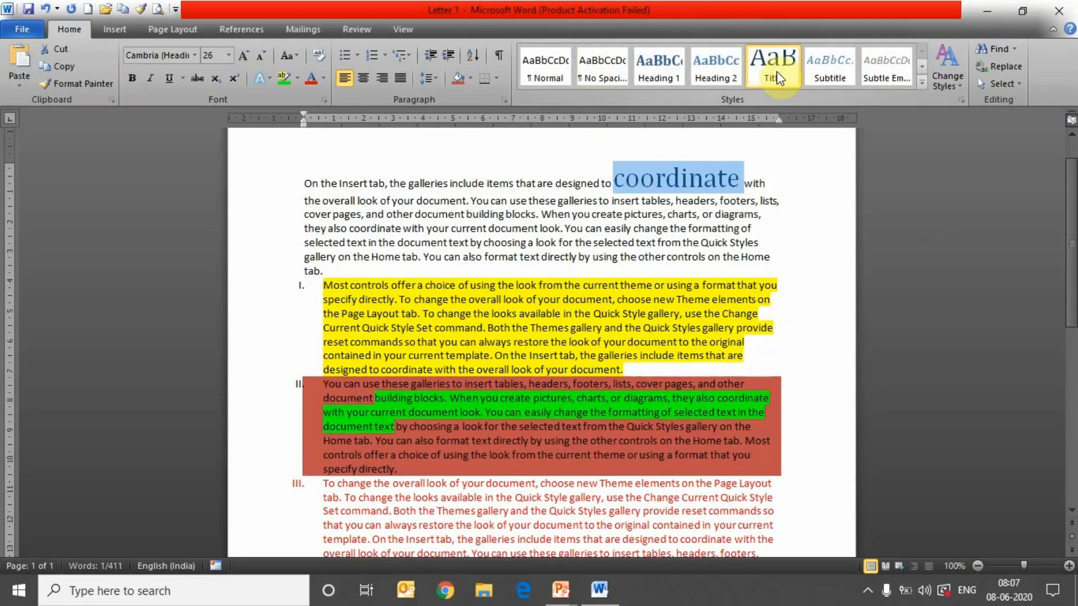
click(862, 71)
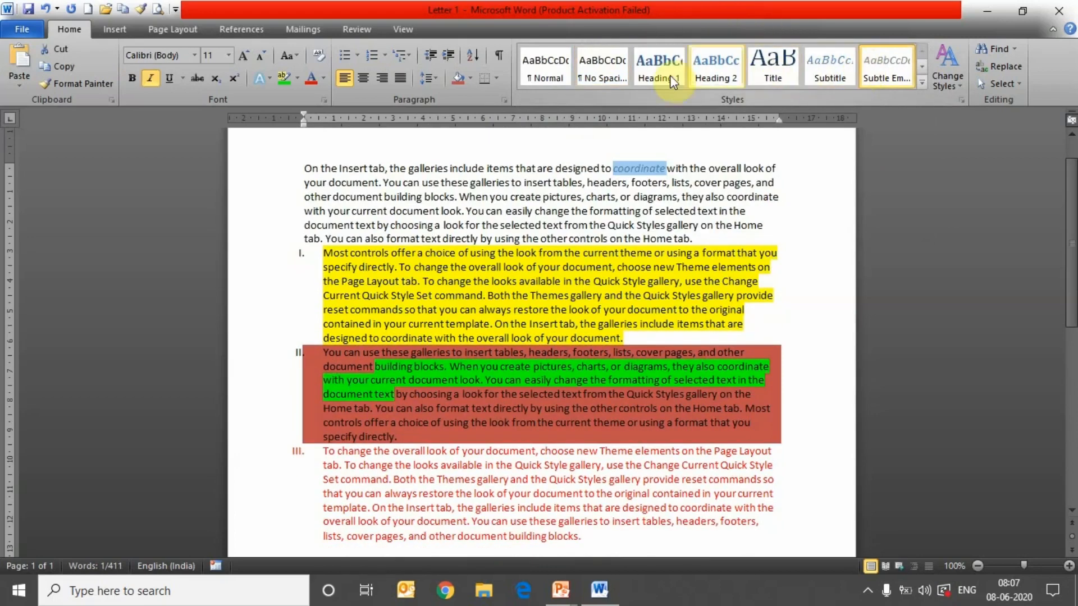
click(618, 81)
click(722, 218)
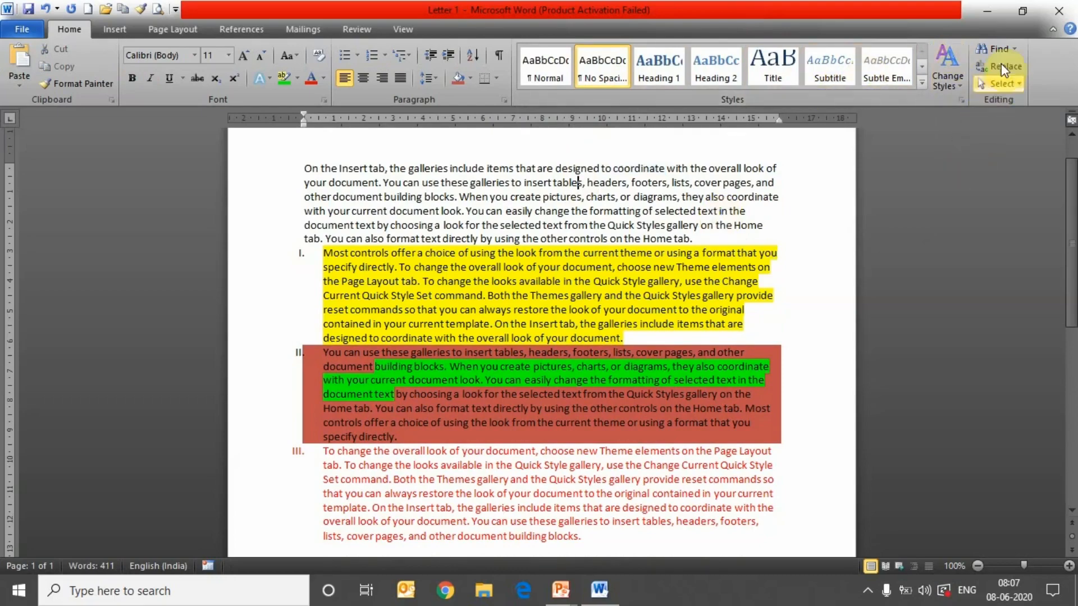
click(1014, 49)
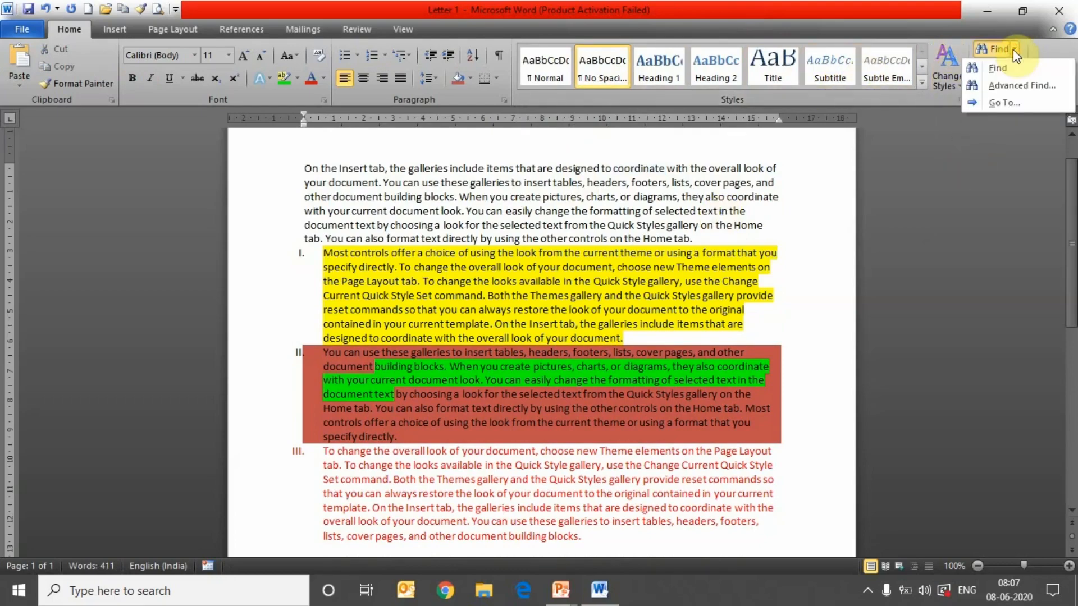
- Search the letter for 'document', highlighting all 14 matches
click(1018, 64)
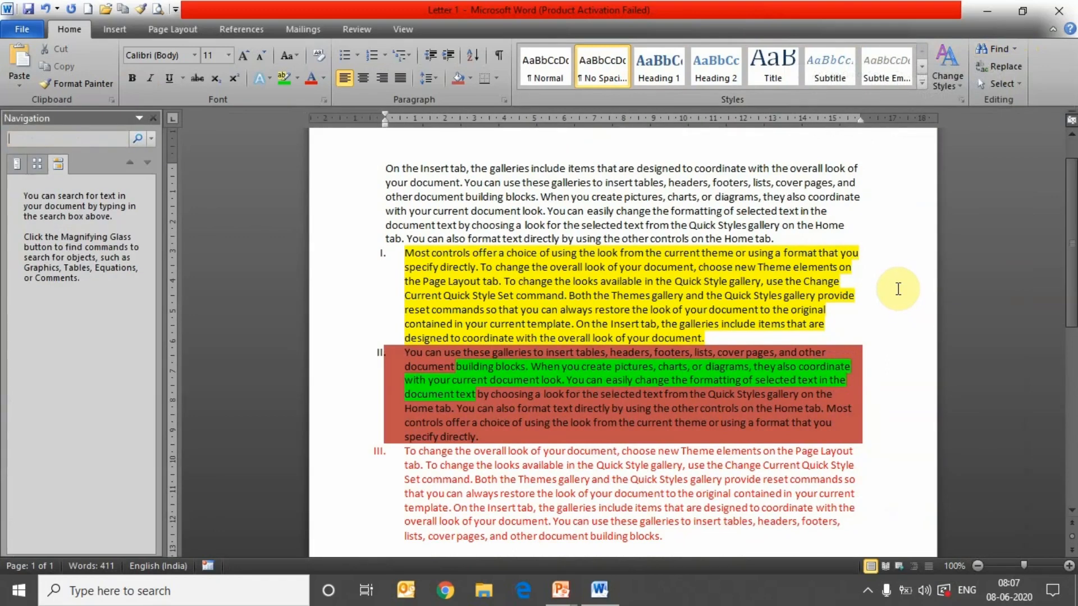
text(documen)
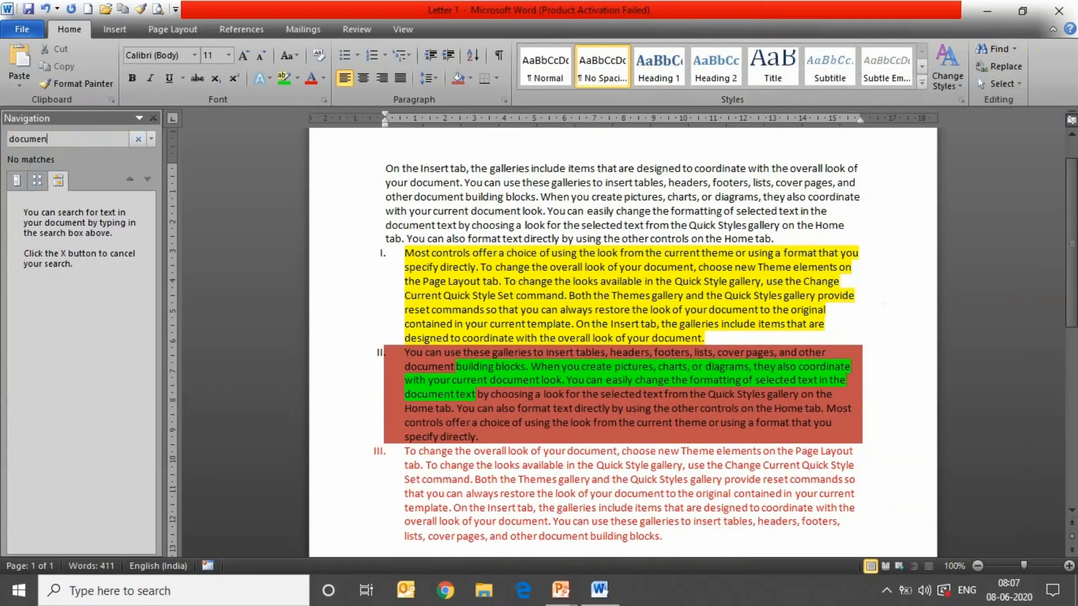
key(Return)
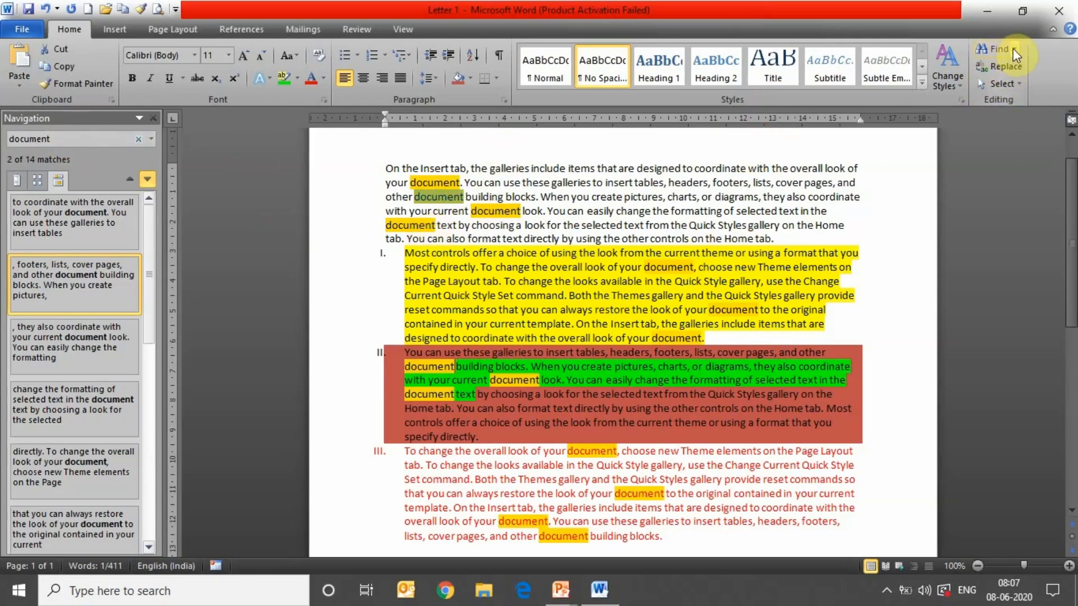
click(1015, 49)
click(1014, 49)
click(999, 66)
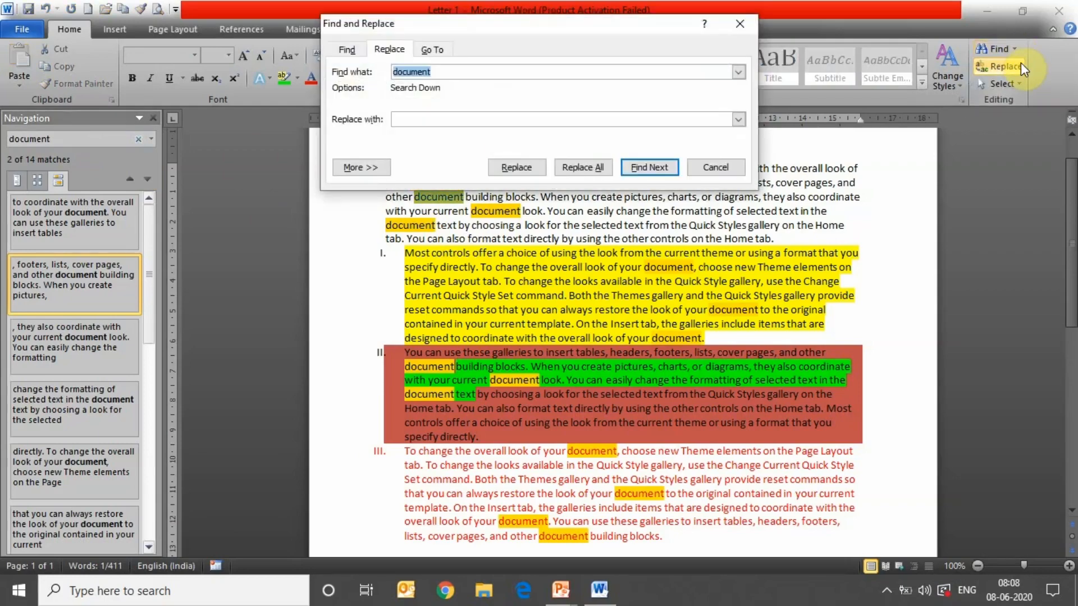
- Replace all 14 occurrences of 'document' with 'Paragraph' and close the Find and Replace dialog
click(599, 118)
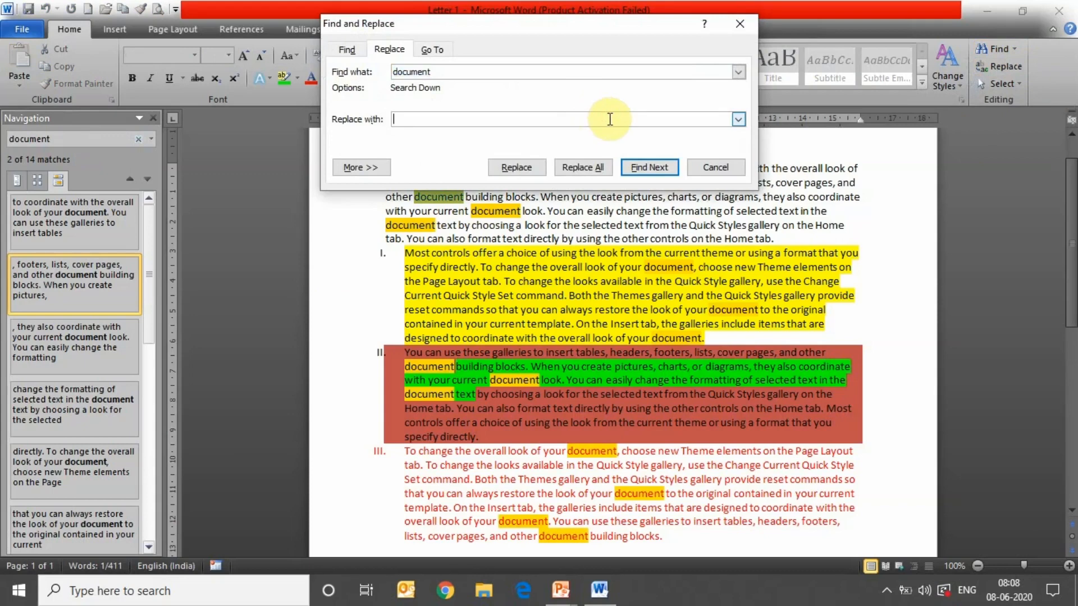
text(Paragraph)
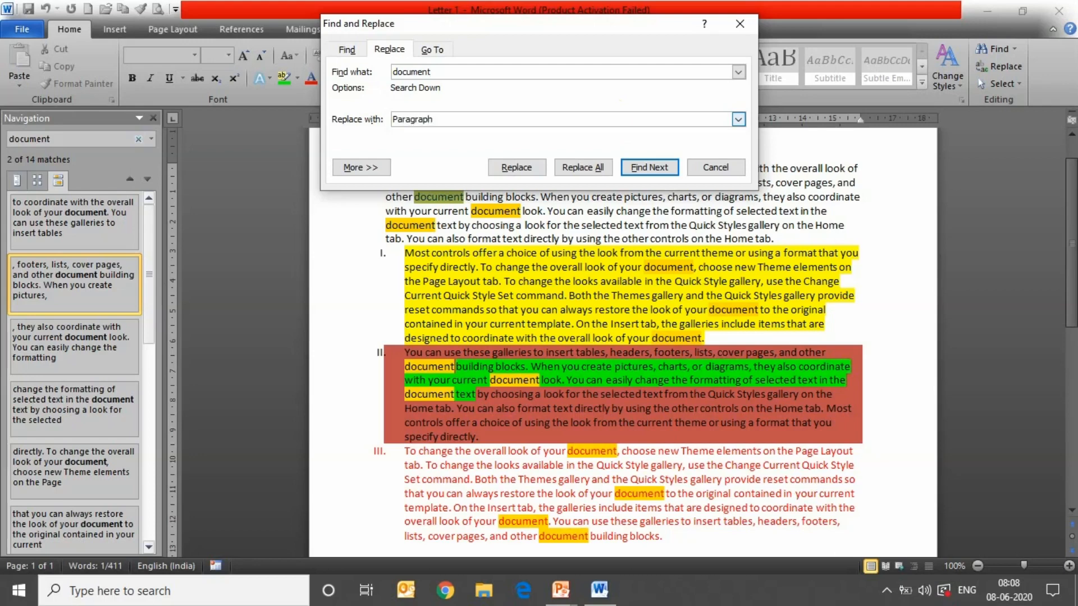
click(595, 169)
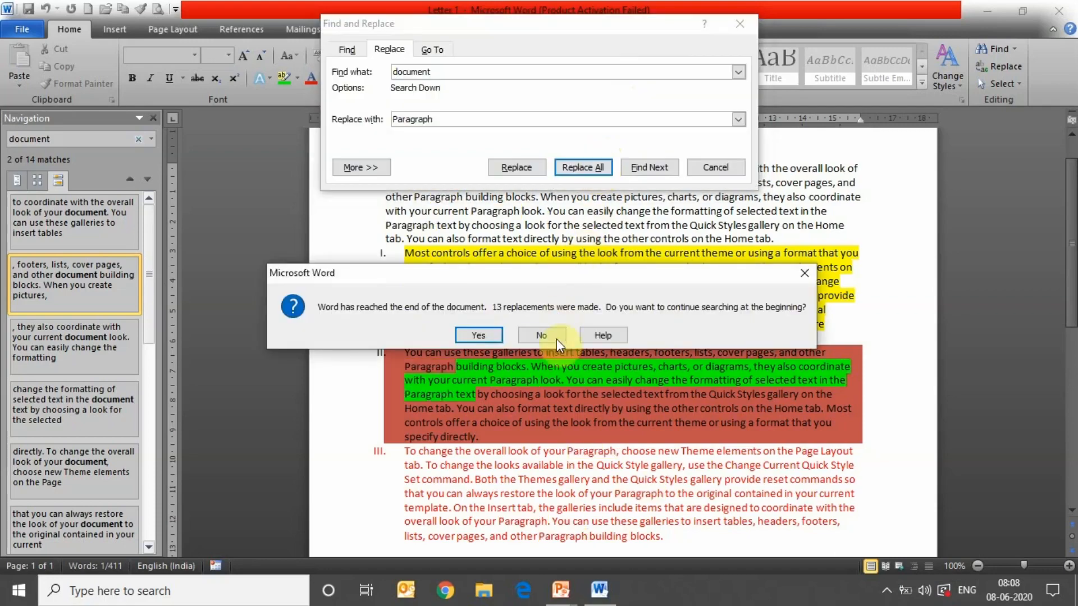
click(479, 335)
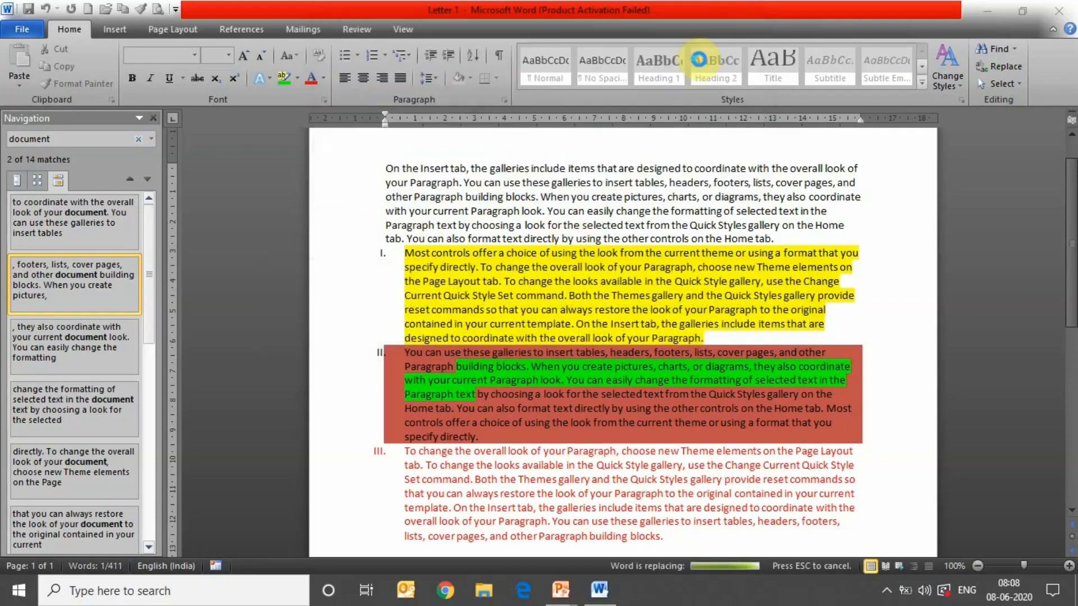
click(528, 332)
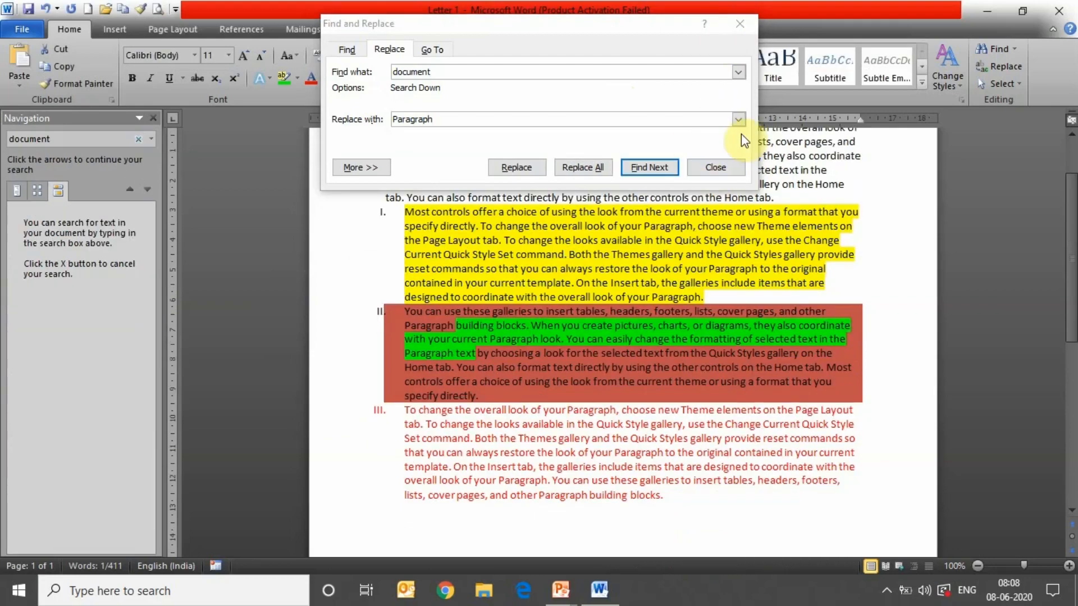
click(740, 22)
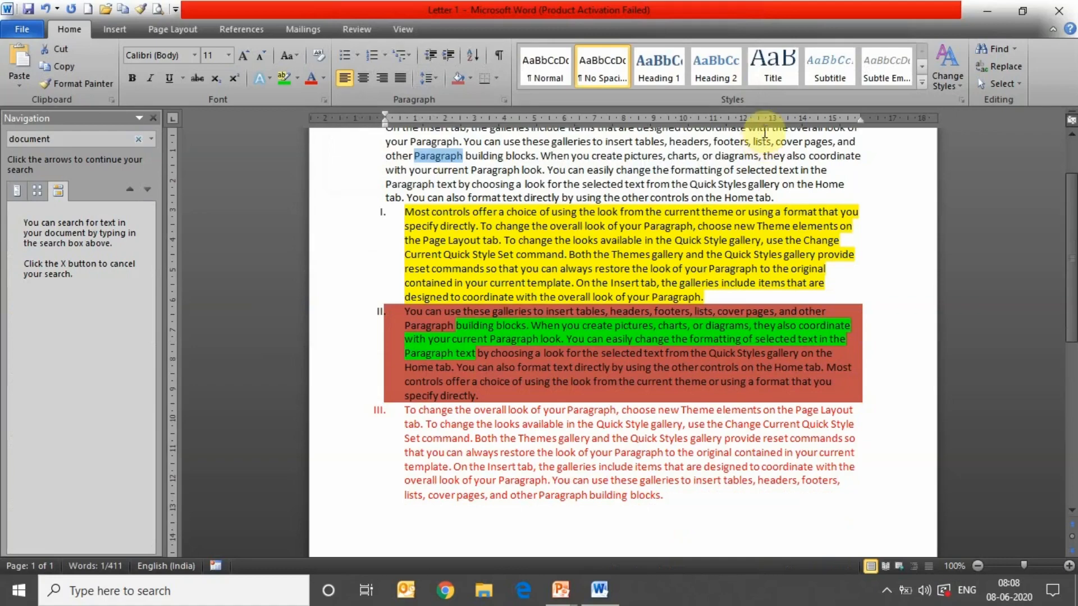
click(913, 194)
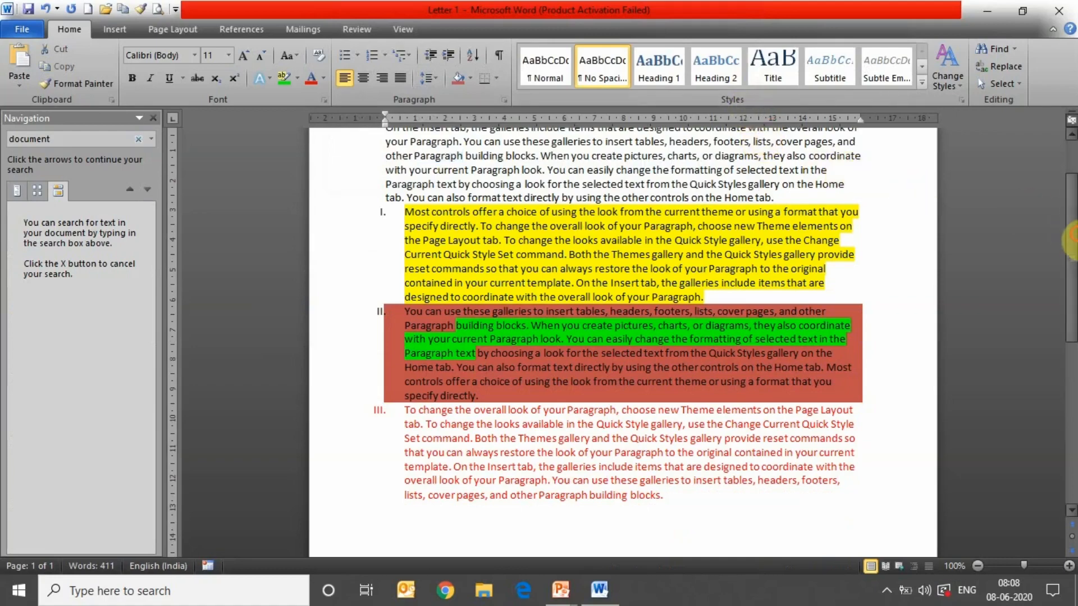
- Close the search pane and insert the Annual cover page ahead of the letter
drag(1074, 240, 1073, 186)
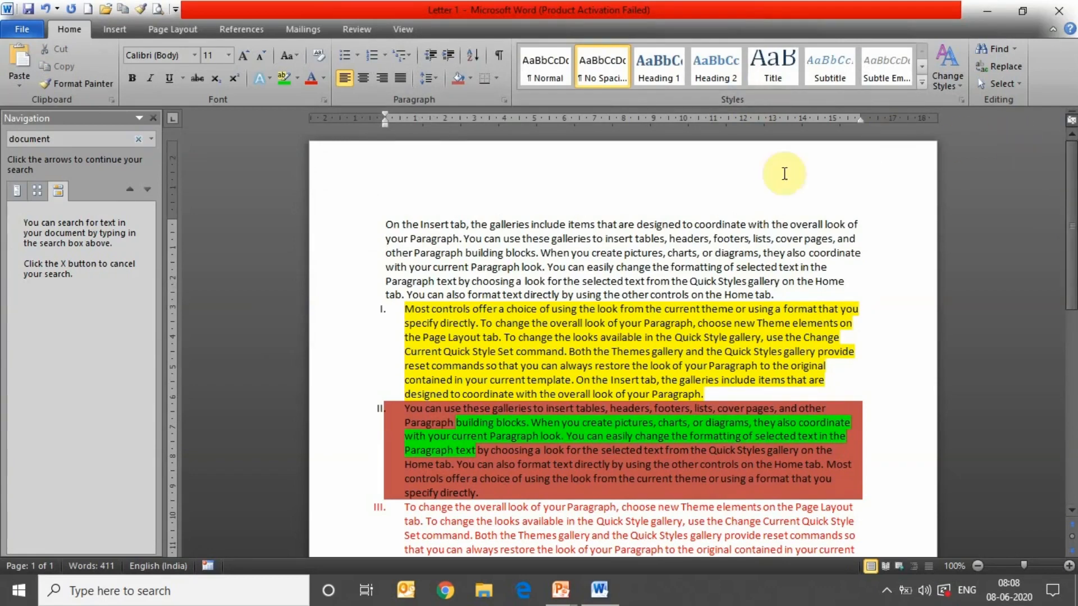
click(153, 118)
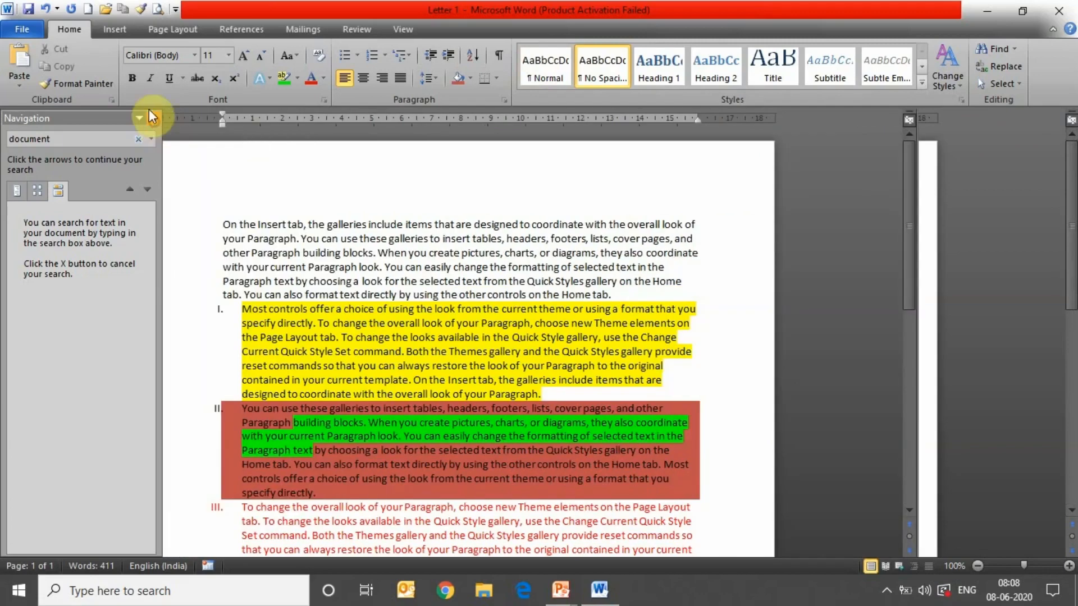
click(119, 30)
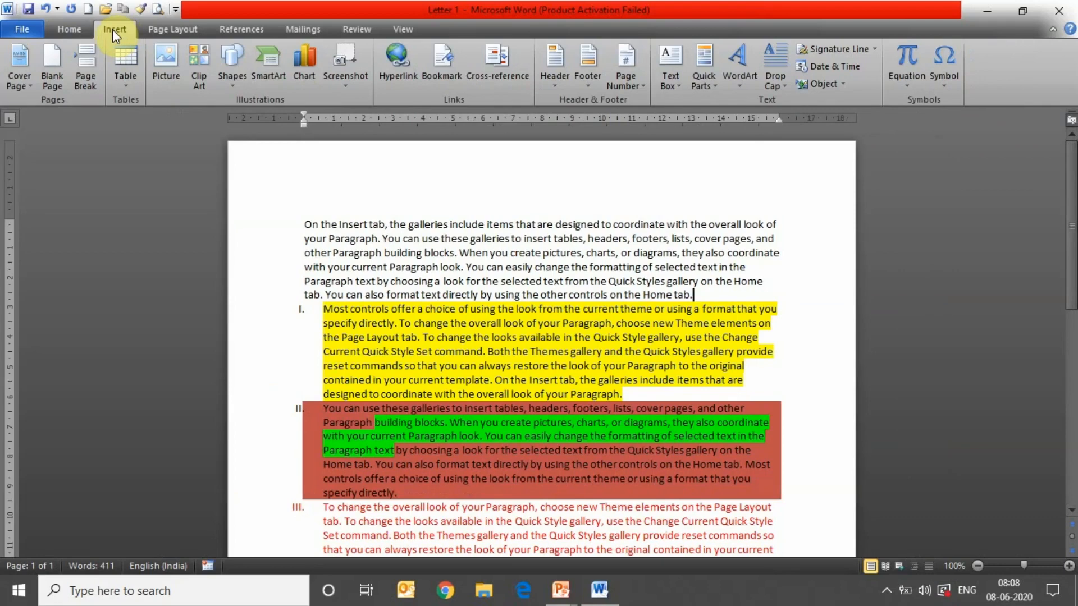
click(18, 78)
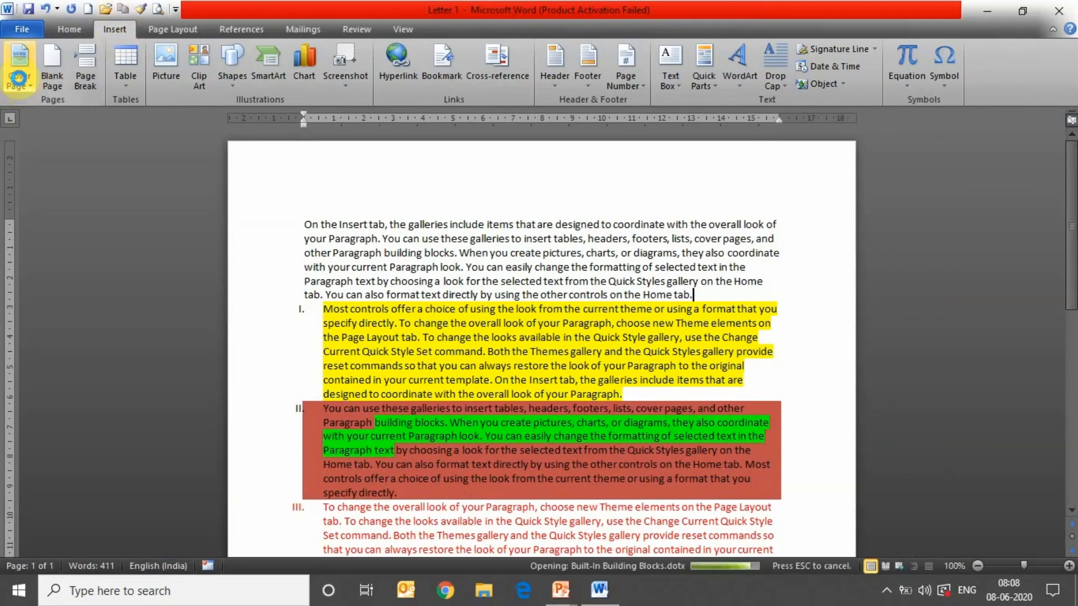
right_click(18, 78)
click(19, 80)
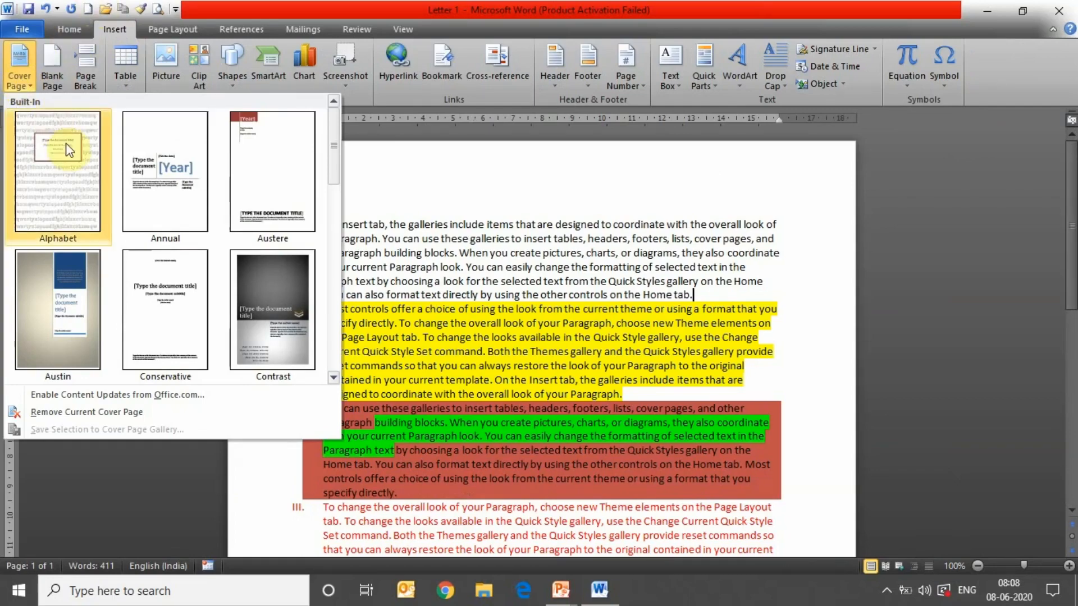
click(167, 174)
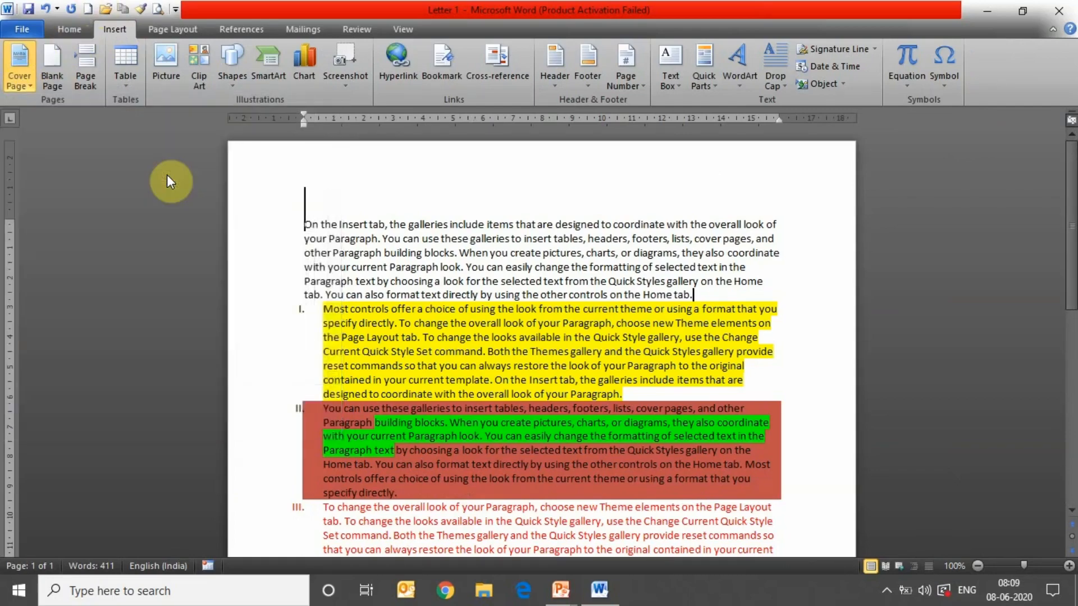
drag(1070, 156, 1073, 258)
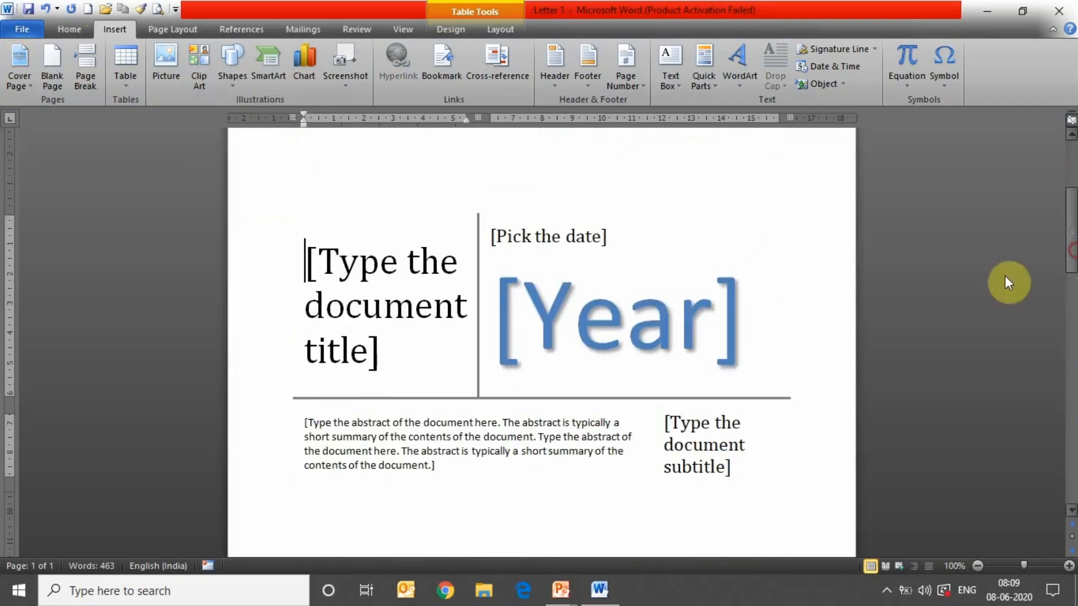
- Title the cover page 'Science Practical Report' and set its year to 2020
click(549, 236)
click(406, 301)
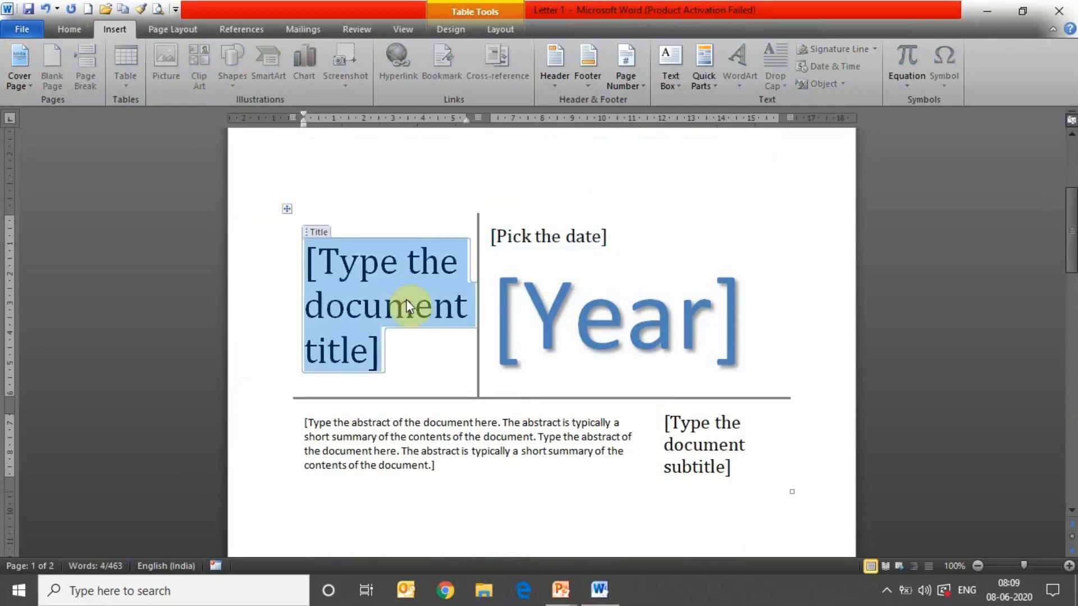
text(Sc)
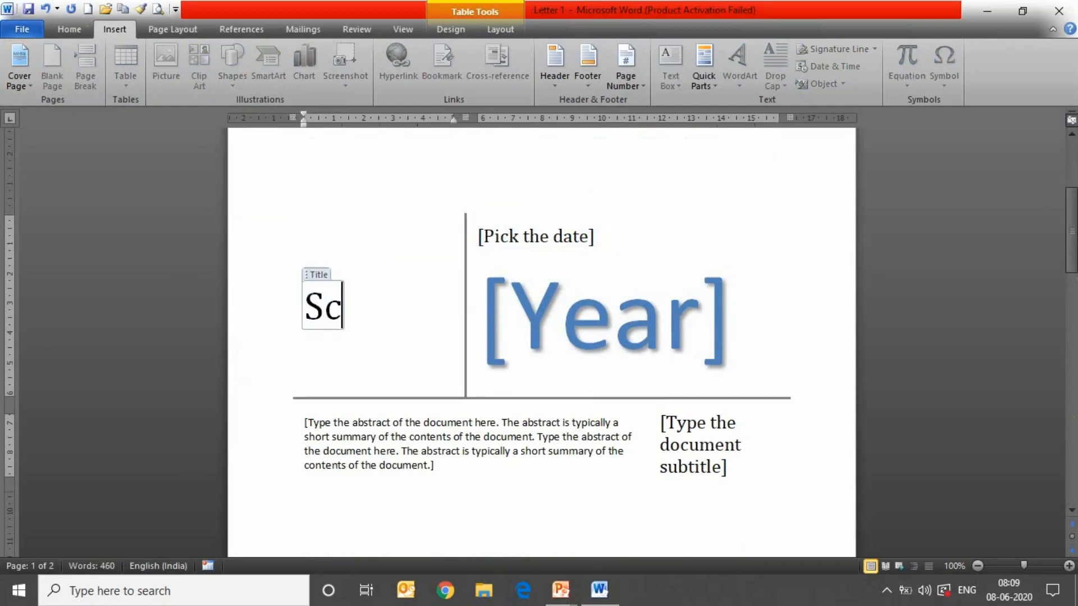
text(ience)
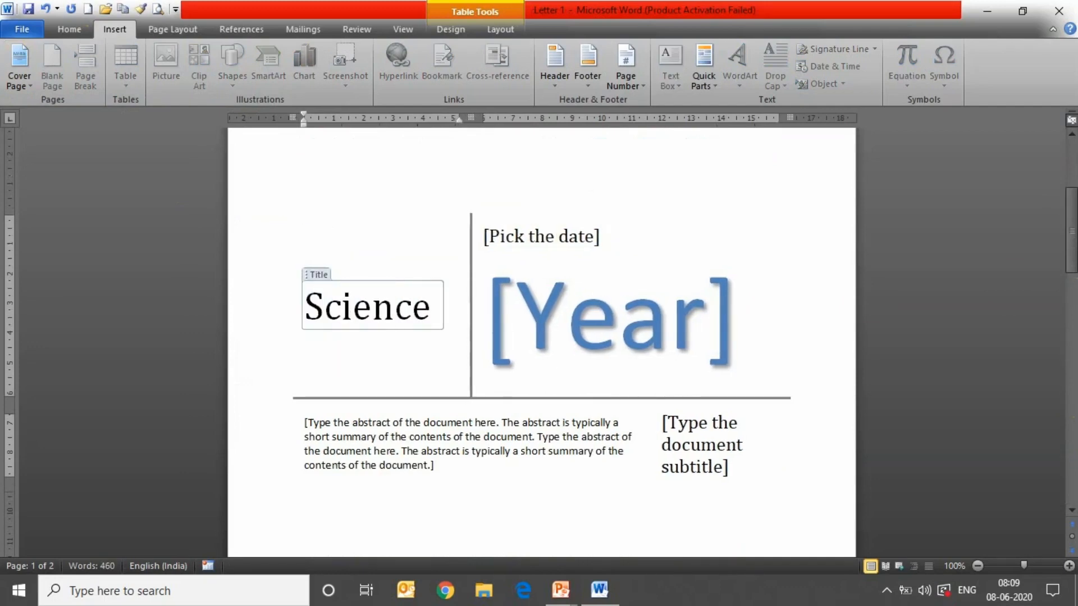
text( Pra)
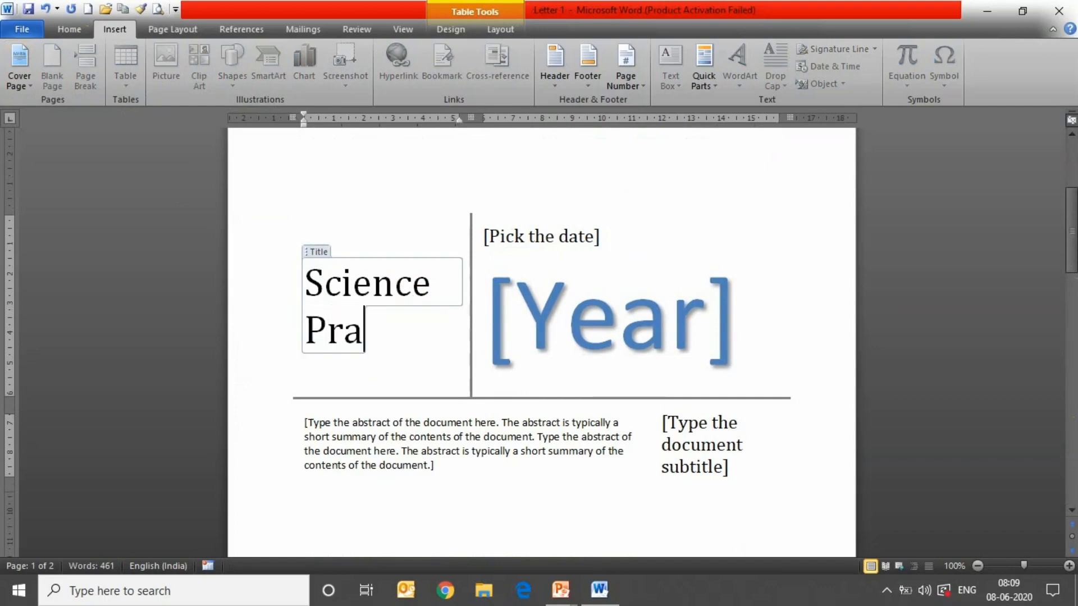
text(ctica)
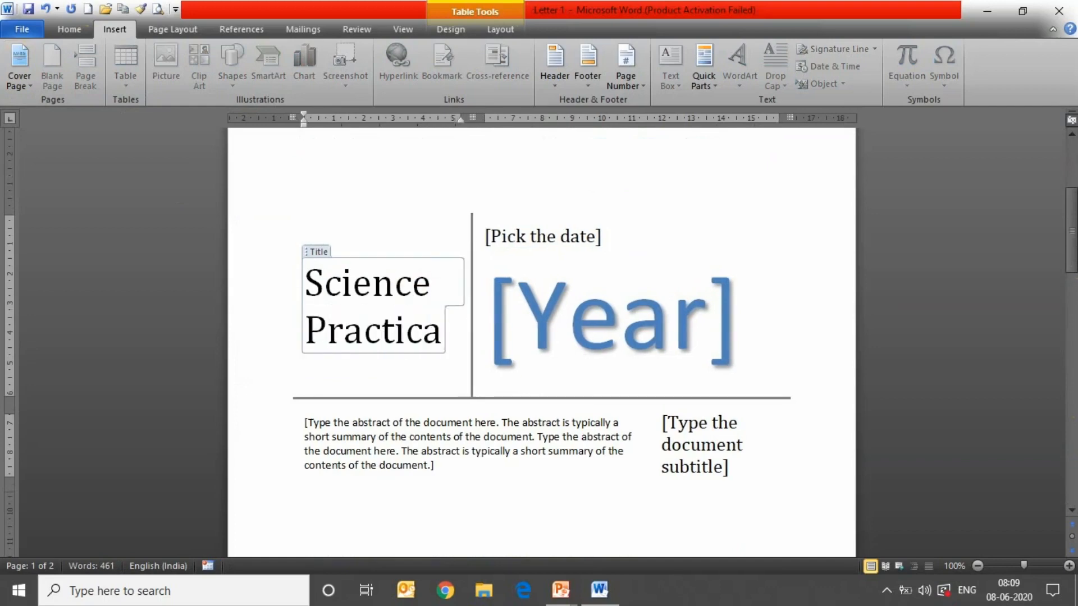
text(l Re)
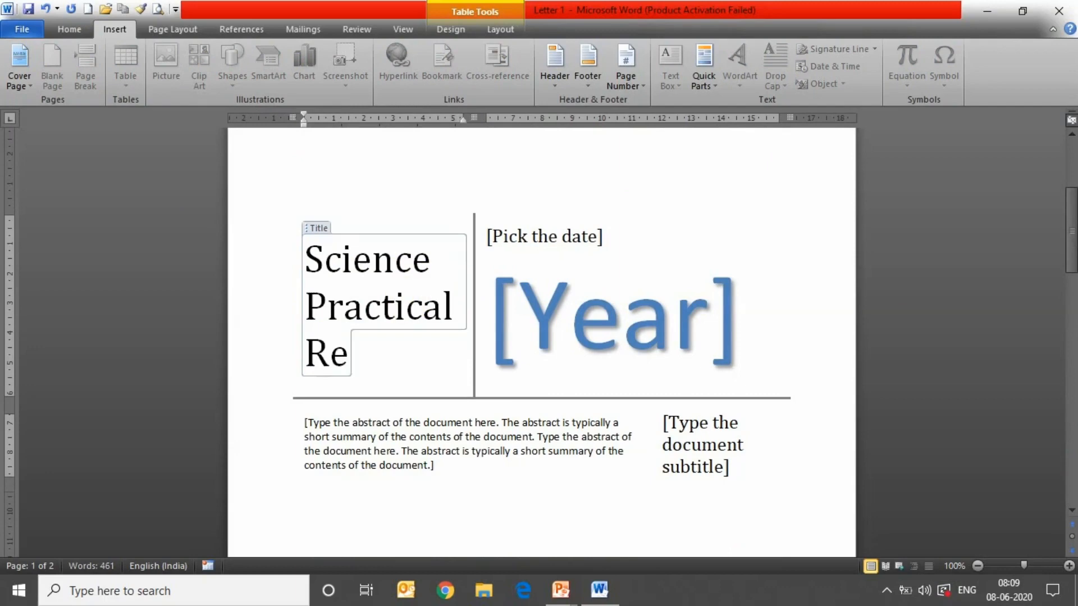
text(port)
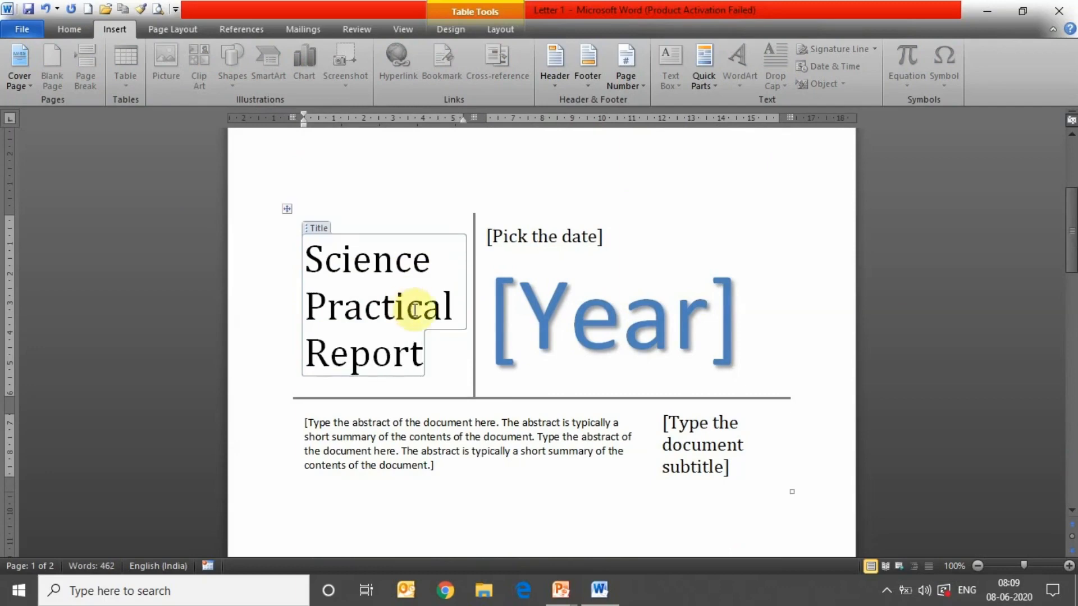
click(576, 329)
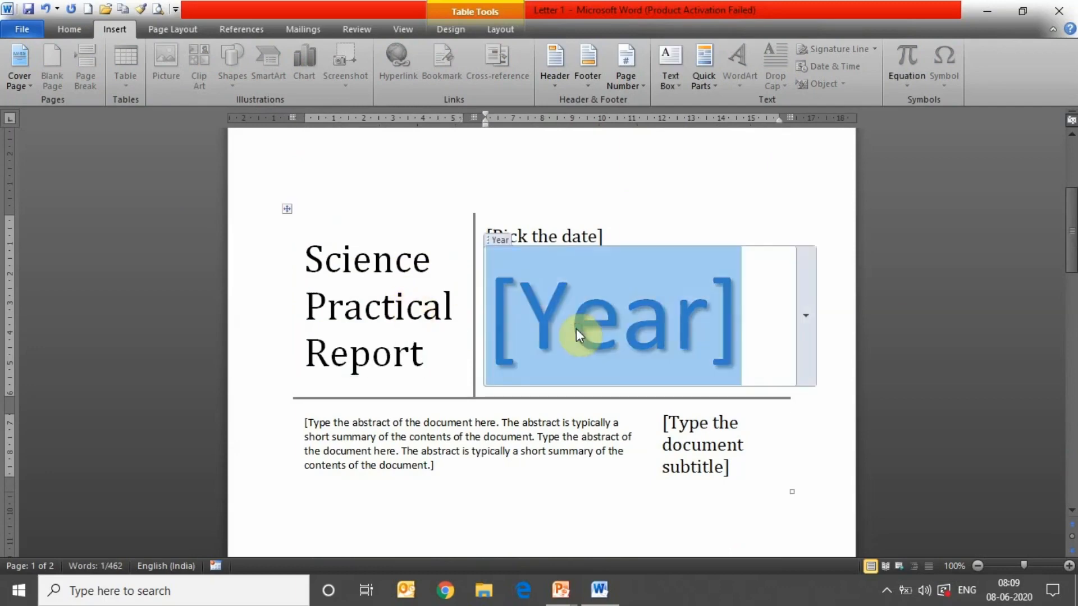
text(2020)
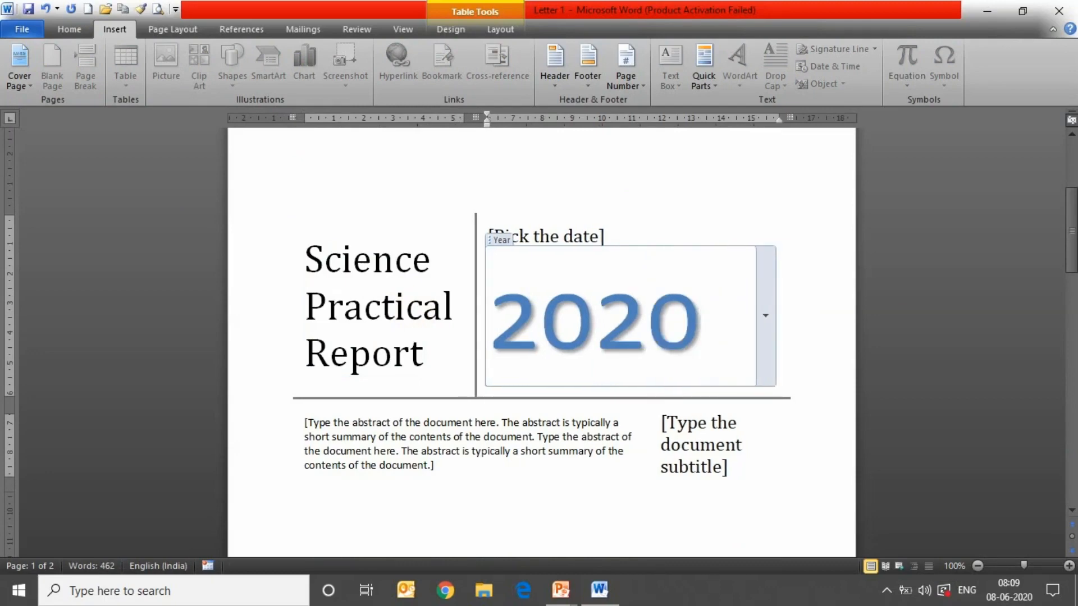
click(527, 465)
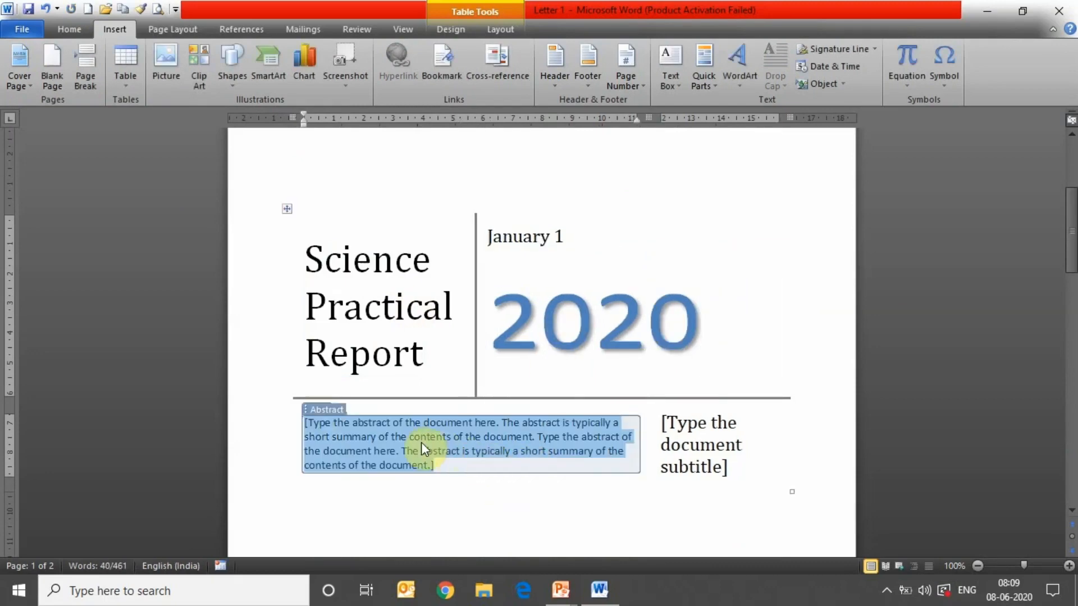
click(686, 440)
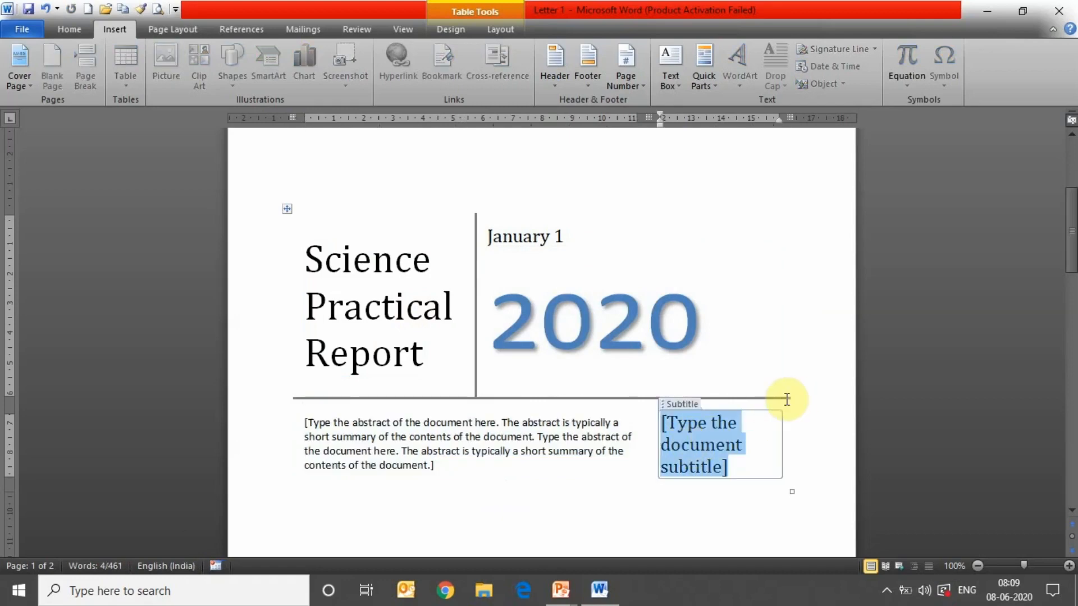
drag(1068, 247, 1071, 229)
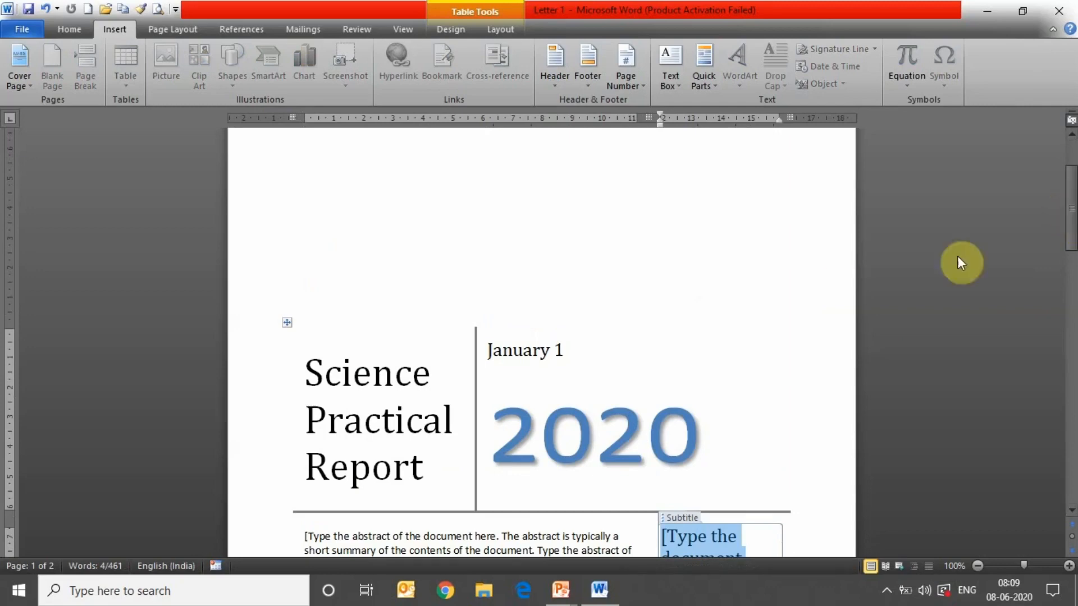
- Insert a blank page before the 'On the Insert tab' paragraph
click(735, 241)
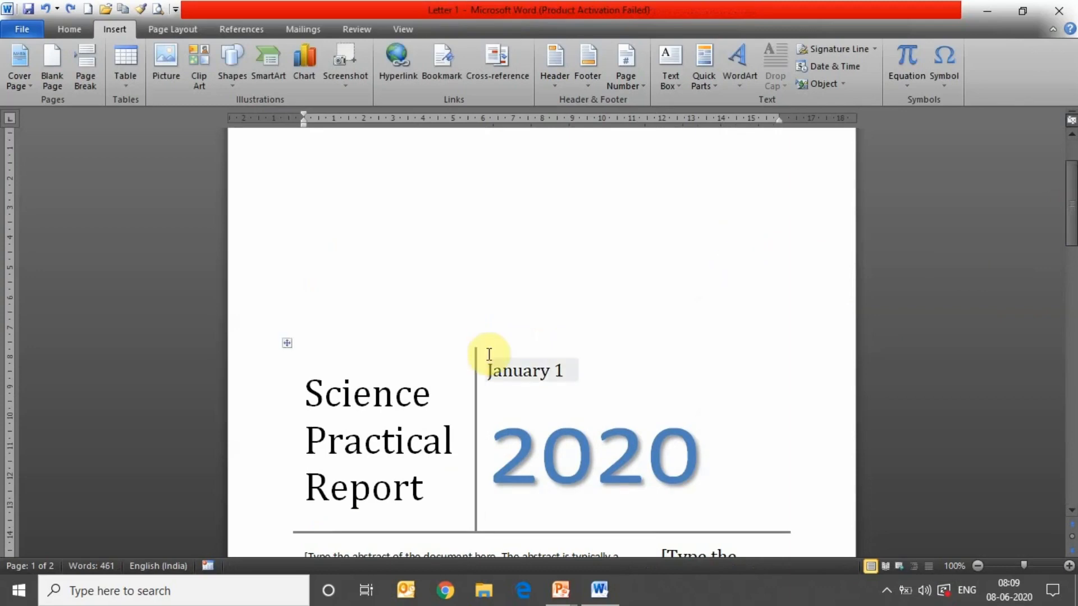
drag(1071, 219, 1072, 346)
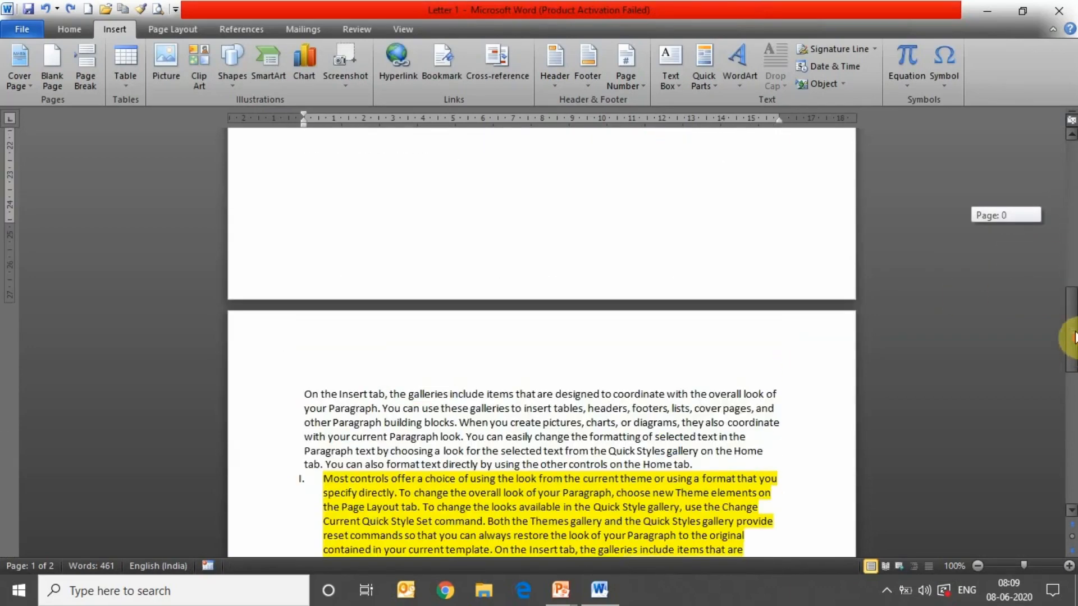
drag(1070, 337, 1032, 348)
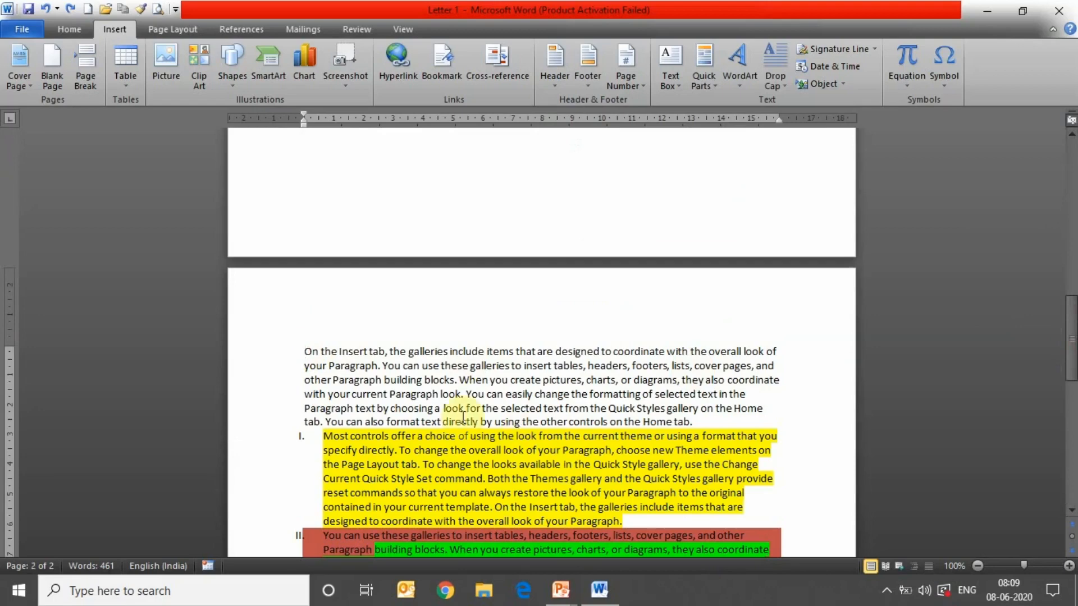
click(305, 353)
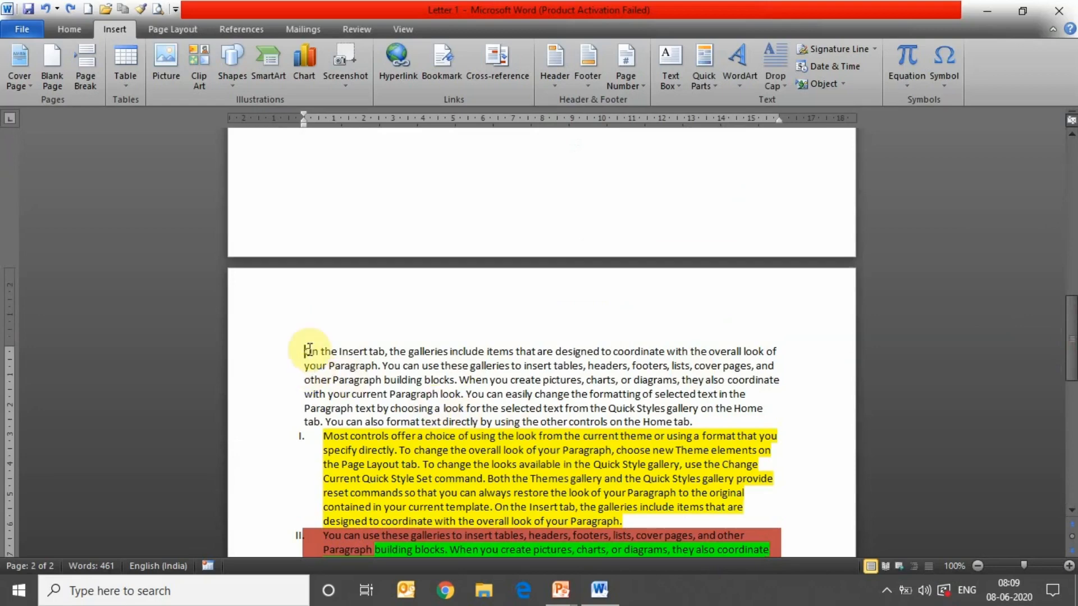
click(53, 63)
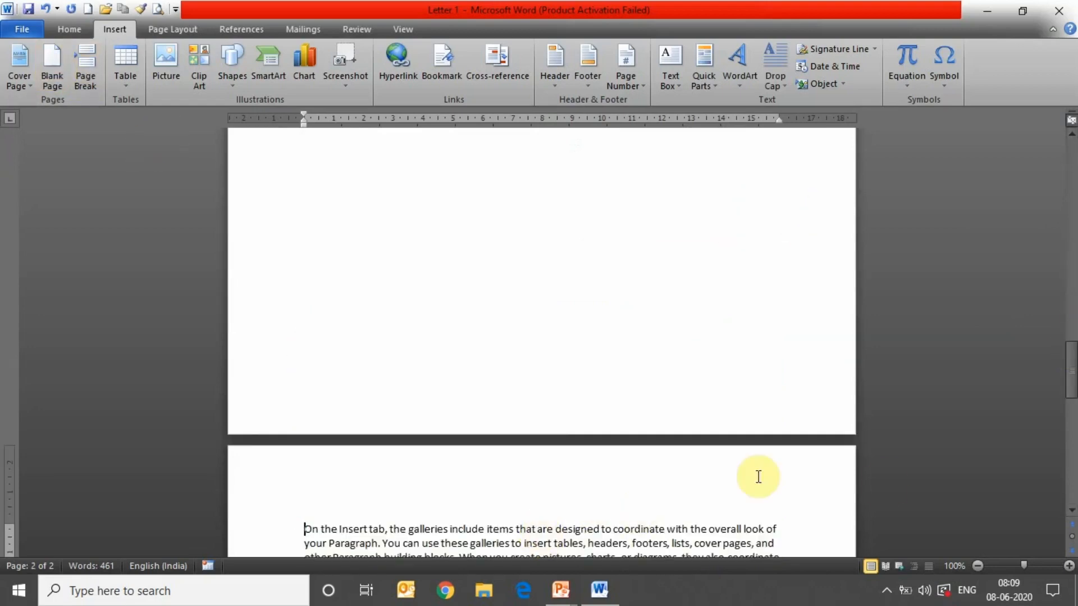
- Add another blank page after the final numbered list item
drag(1070, 379, 1072, 479)
click(686, 264)
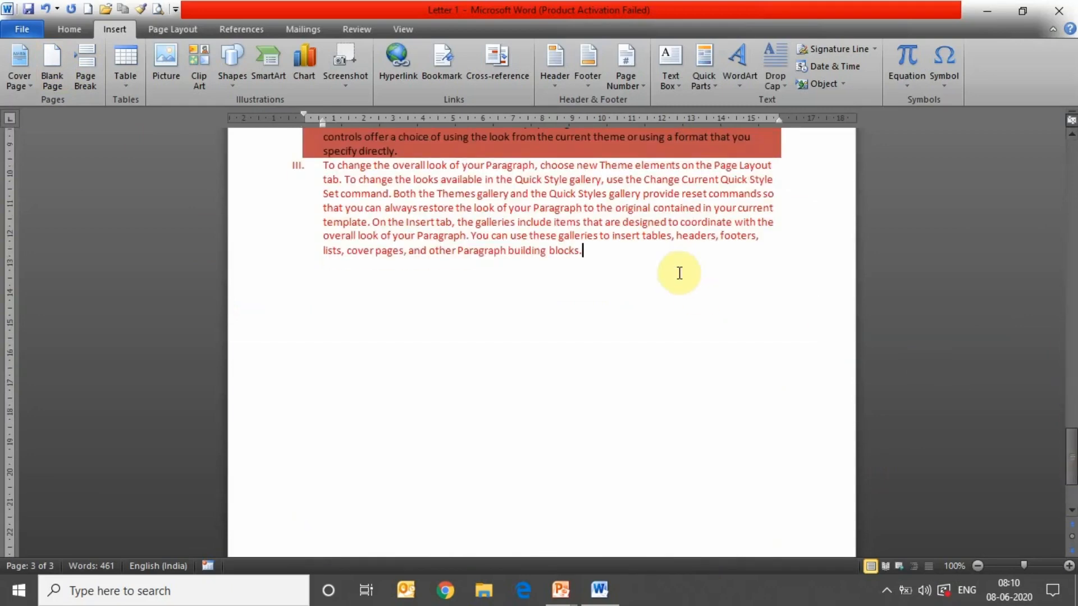
click(57, 54)
drag(1069, 359, 1074, 271)
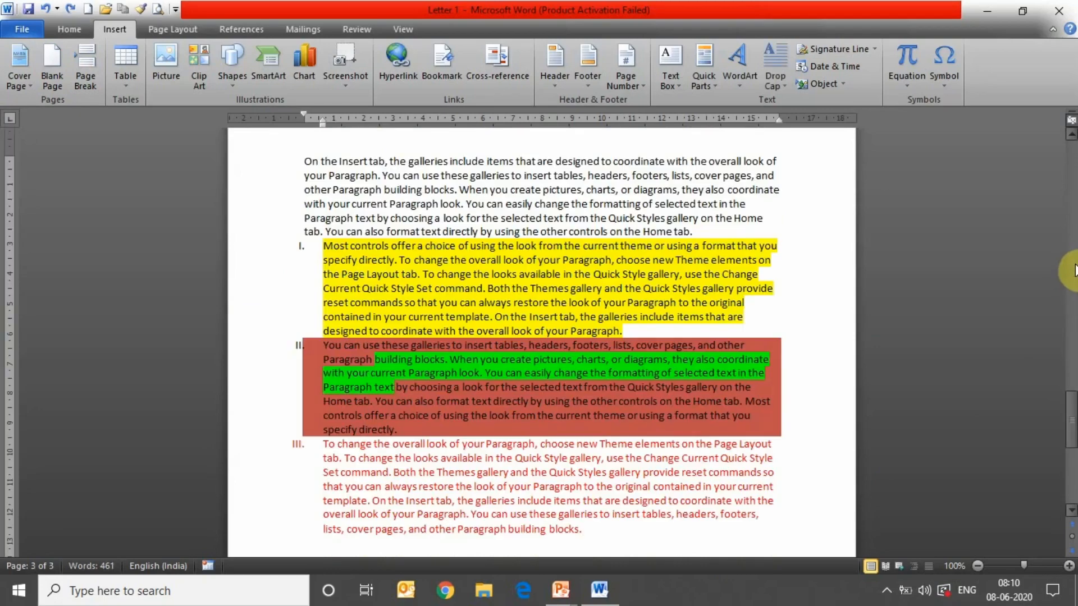
- Undo the cover page, word replacements, list, indent, alignment and font changes back to '1₂ 78'
key(ctrl+Home)
key(ctrl+Home)
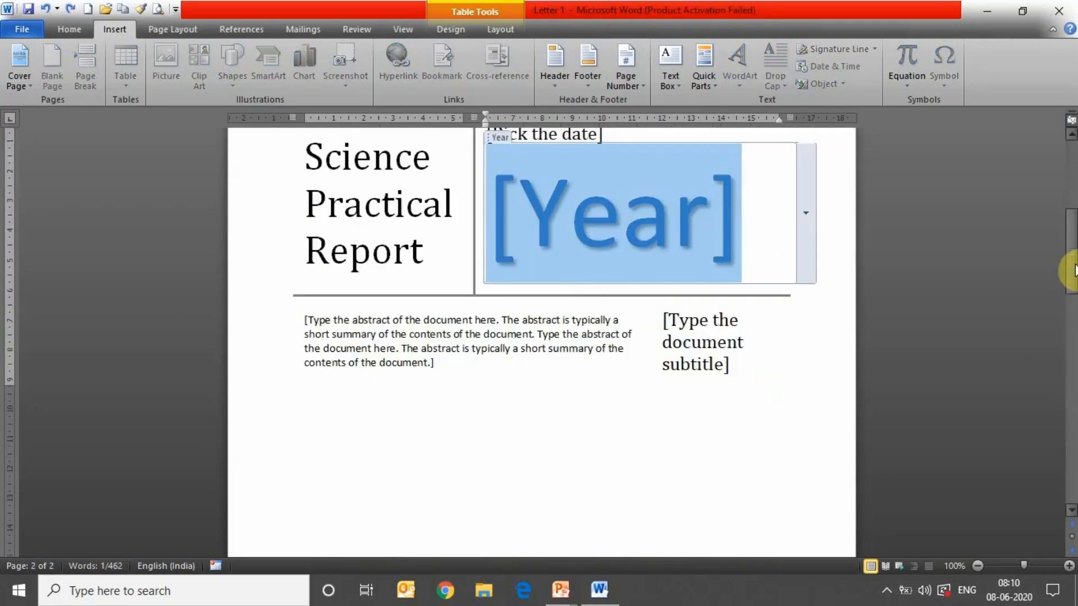
key(ctrl+z)
key(ctrl+z)
key(ctrl+z)
key(ctrl+z)
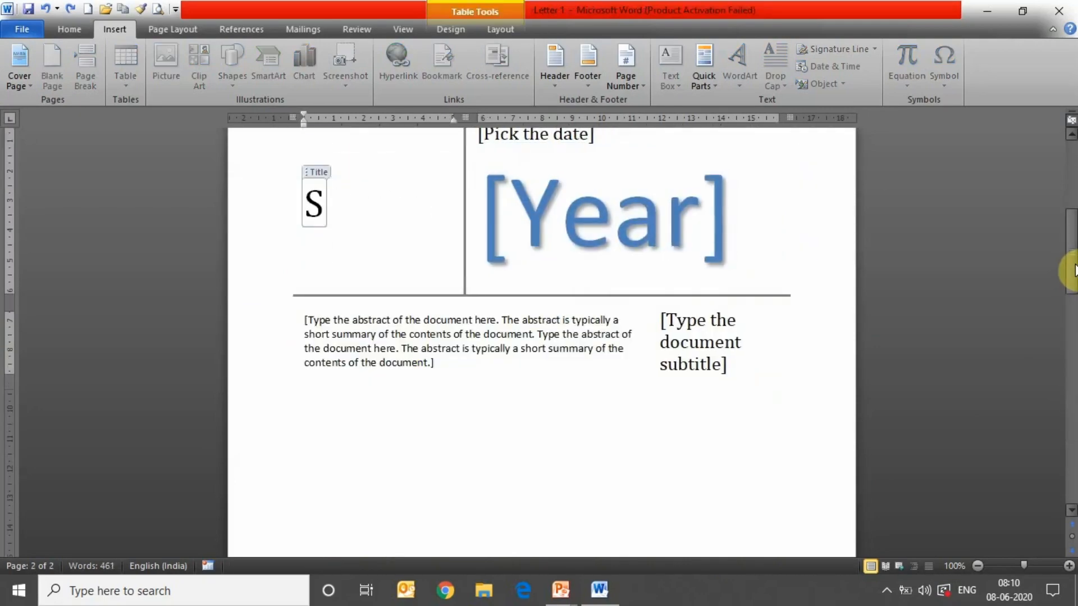
key(ctrl+z)
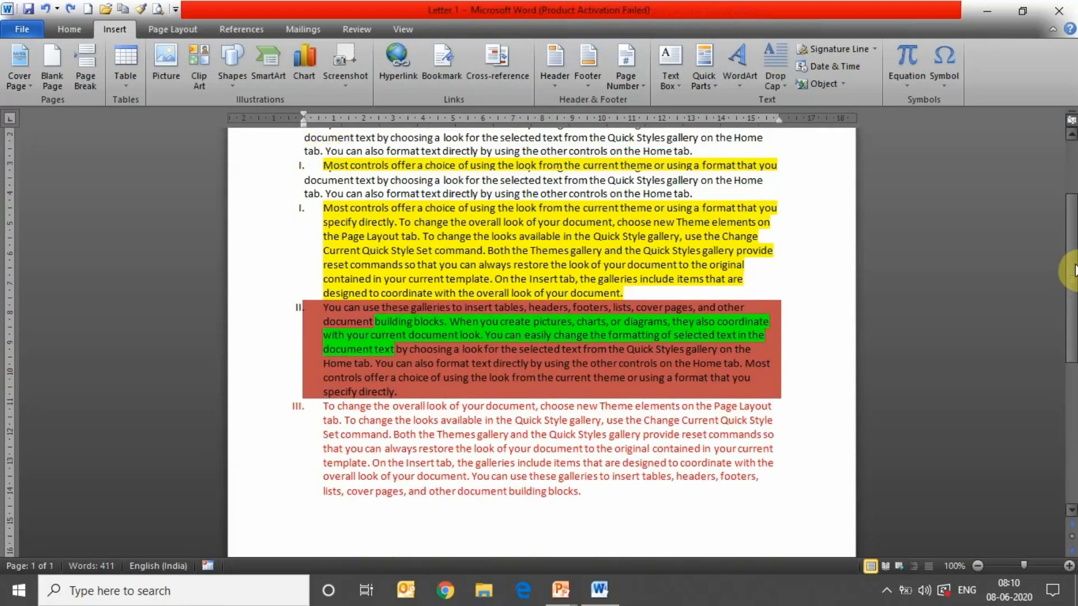
key(ctrl+z)
key(ctrl+z)
key(ctrl+z)
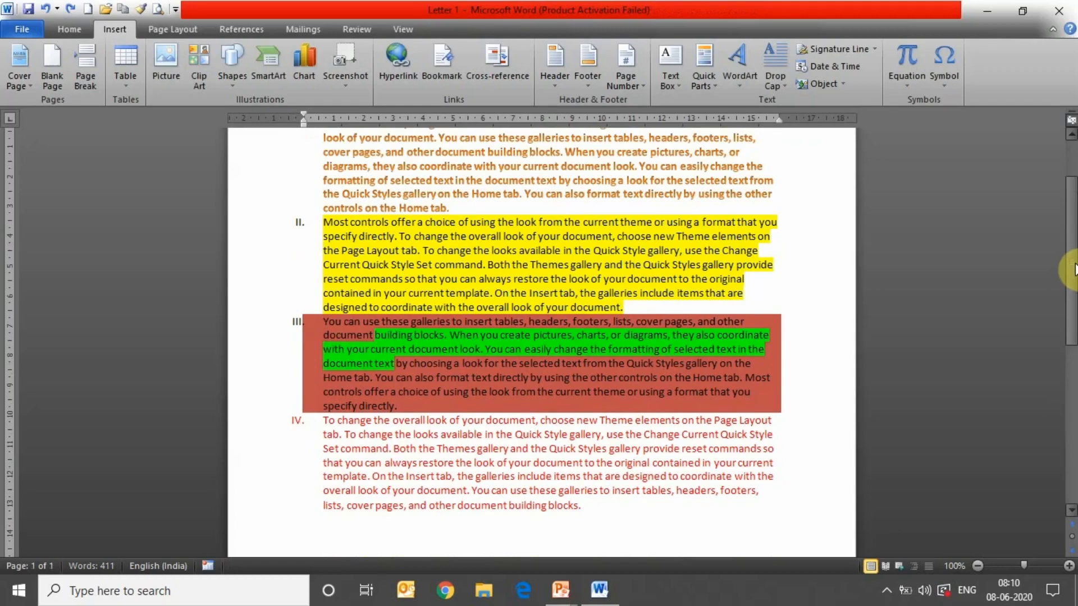
key(ctrl+z)
key(ctrl+z)
key(ctrl+z)
key(ctrl+z)
key(ctrl+z)
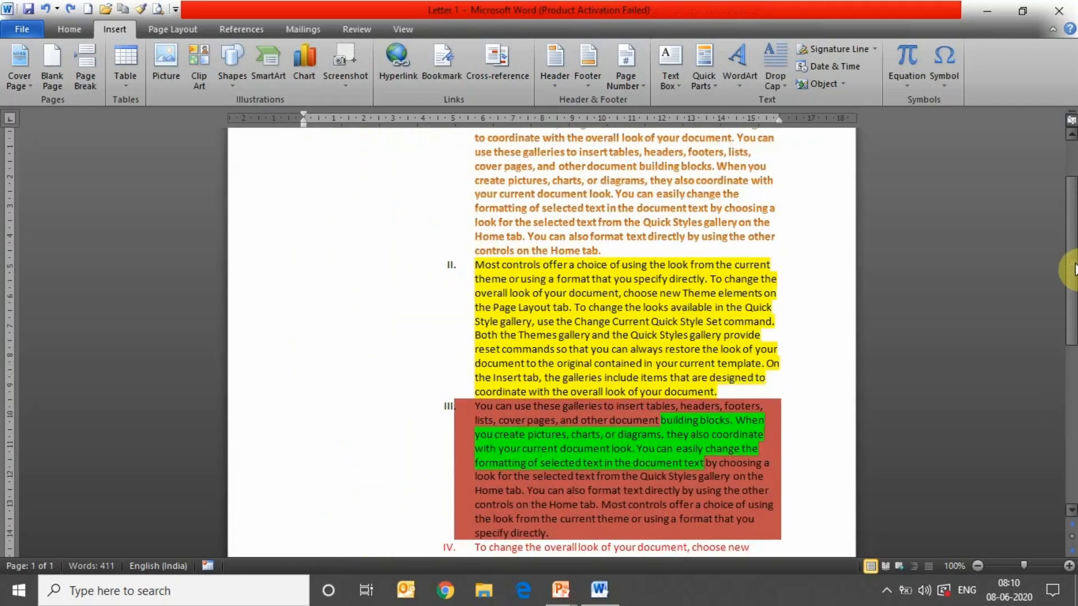
key(ctrl+z)
key(ctrl+z)
key(ctrl+z)
key(ctrl+z)
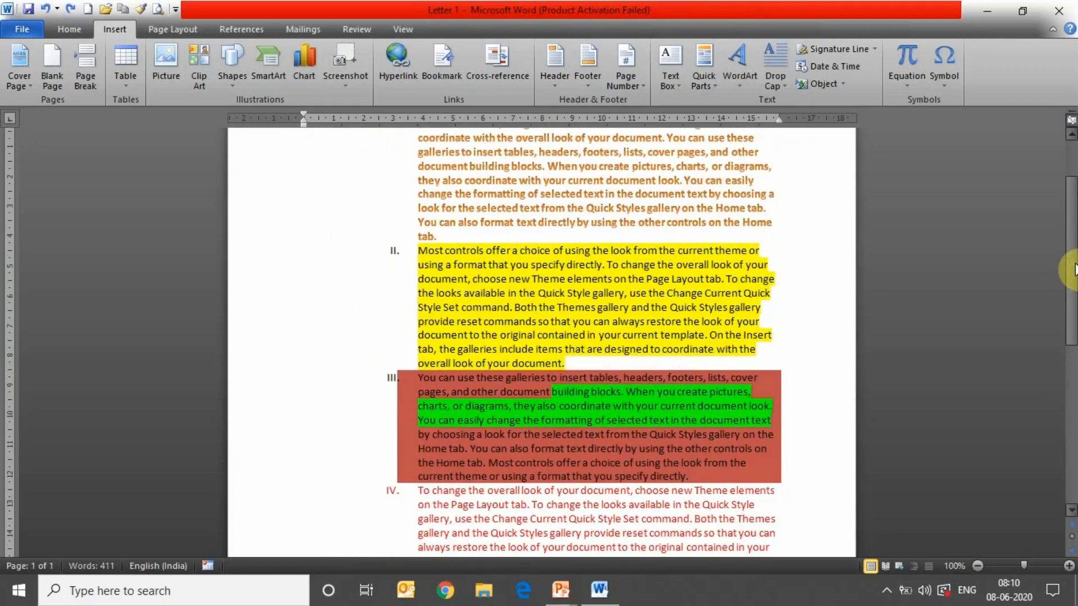
key(ctrl+z)
key(ctrl+z)
key(ctrl+z)
key(ctrl+z)
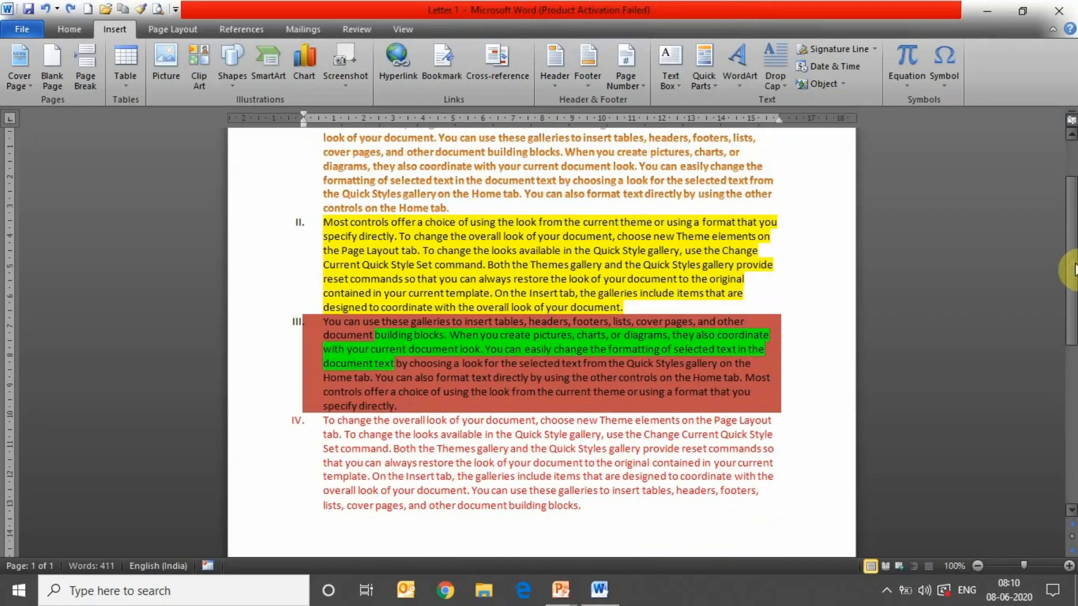
key(ctrl+z)
key(ctrl+z)
key(ctrl+z)
key(ctrl+z)
key(ctrl+z)
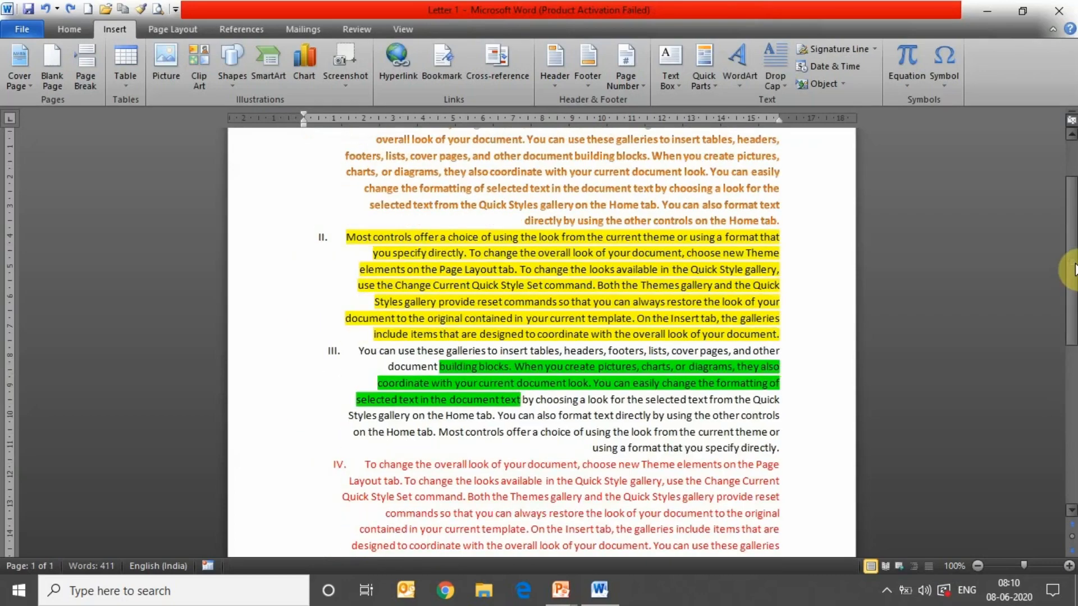
key(ctrl+z)
key(ctrl+z)
key(ctrl+z)
key(ctrl+z)
key(ctrl+z)
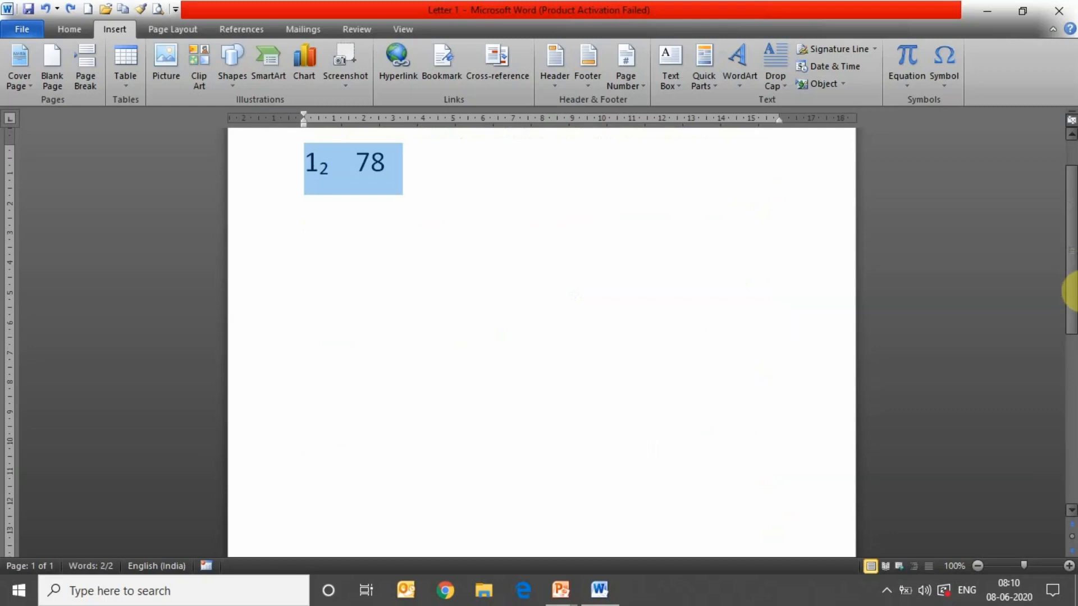
key(ctrl+z)
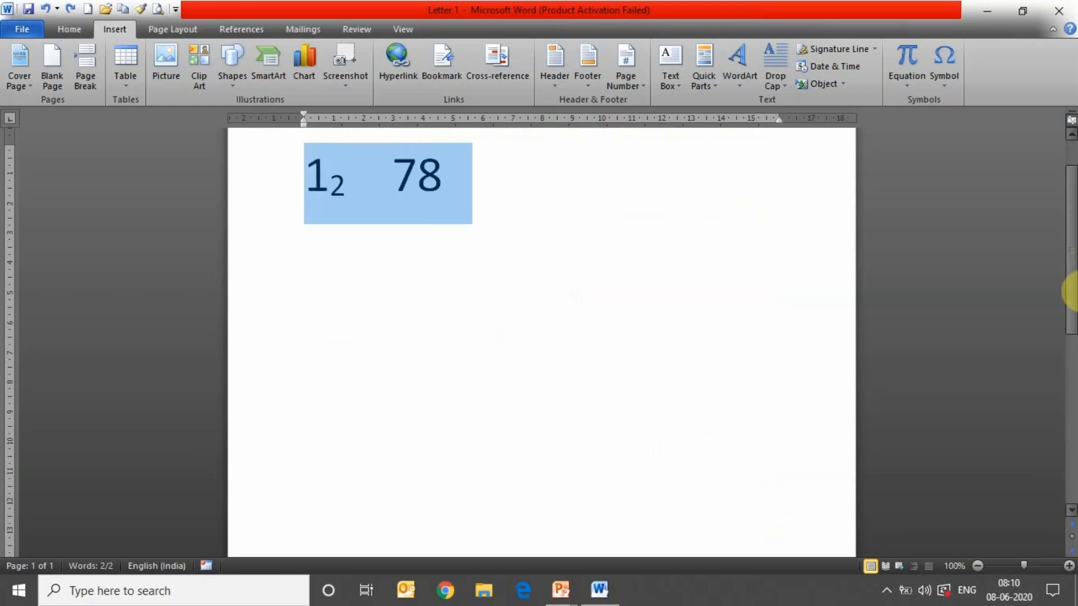
- Undo to an empty page, then redo to restore the plain 408-word sample paragraphs
key(ctrl+z)
key(ctrl+z)
key(ctrl+z)
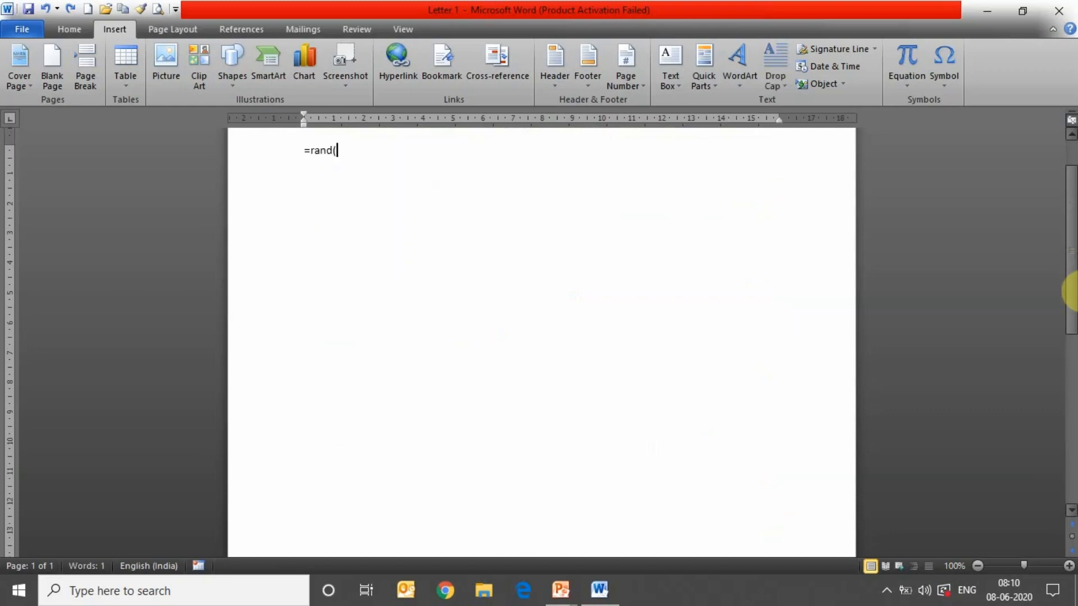
key(ctrl+y)
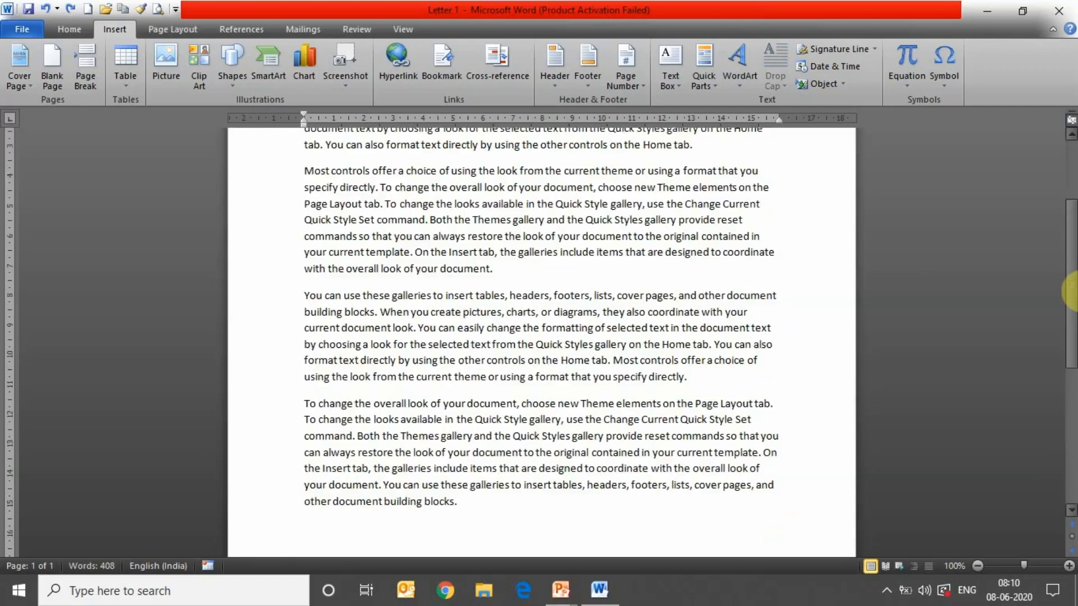
drag(1071, 317, 1072, 255)
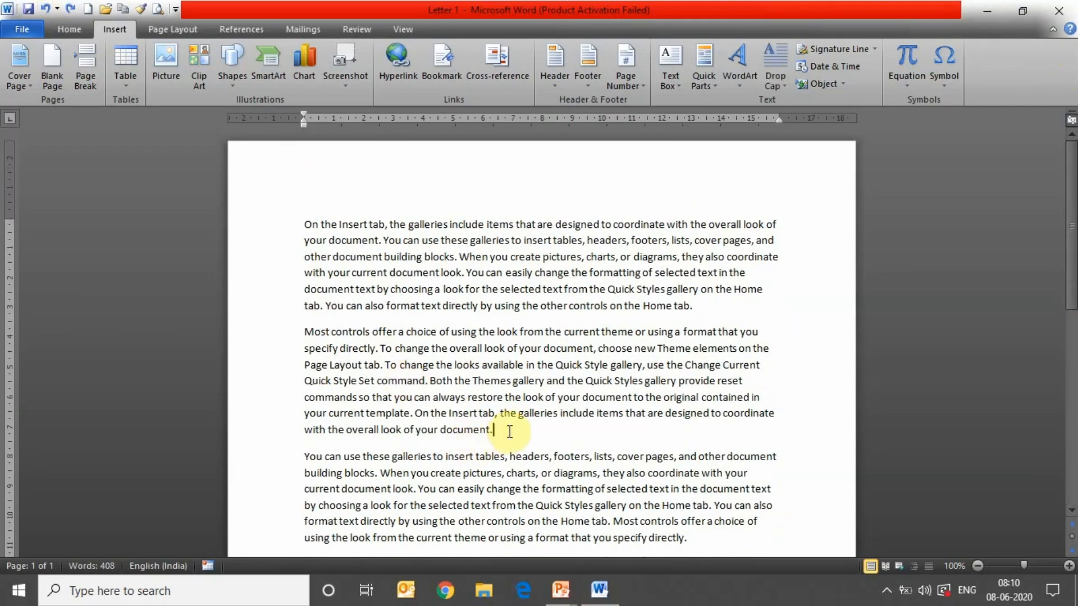
click(89, 56)
drag(1067, 356, 1072, 177)
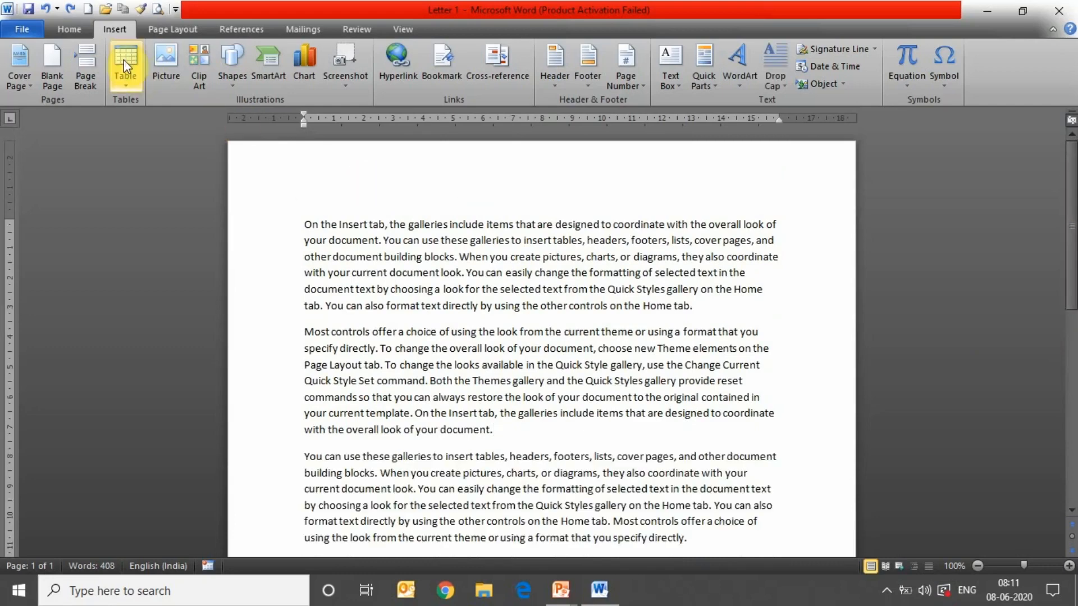
- Remove the earlier 2x4 table and add an empty line after the second paragraph
click(494, 430)
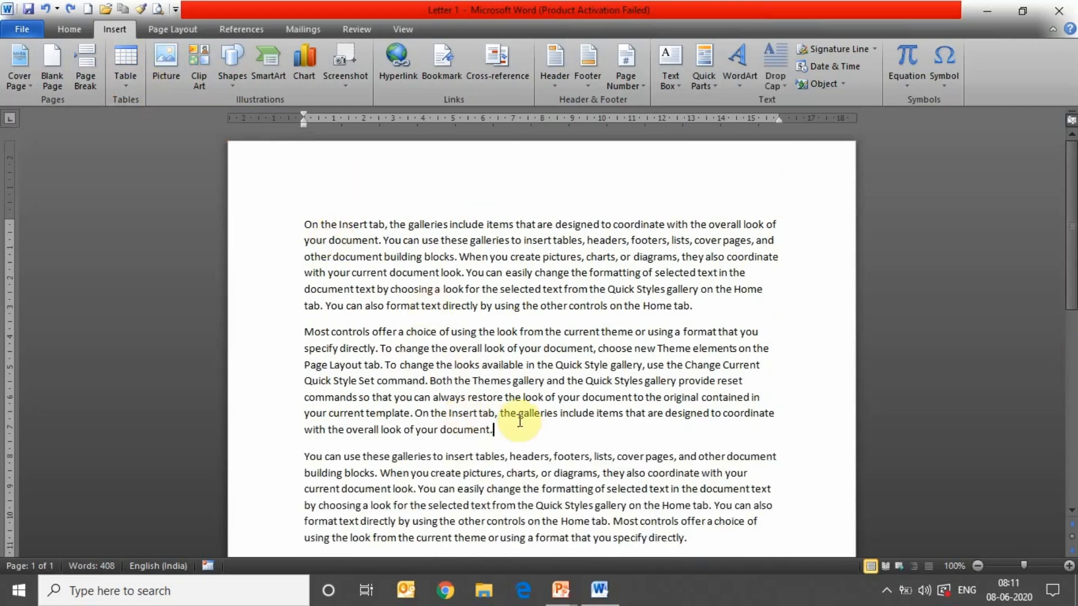
click(129, 83)
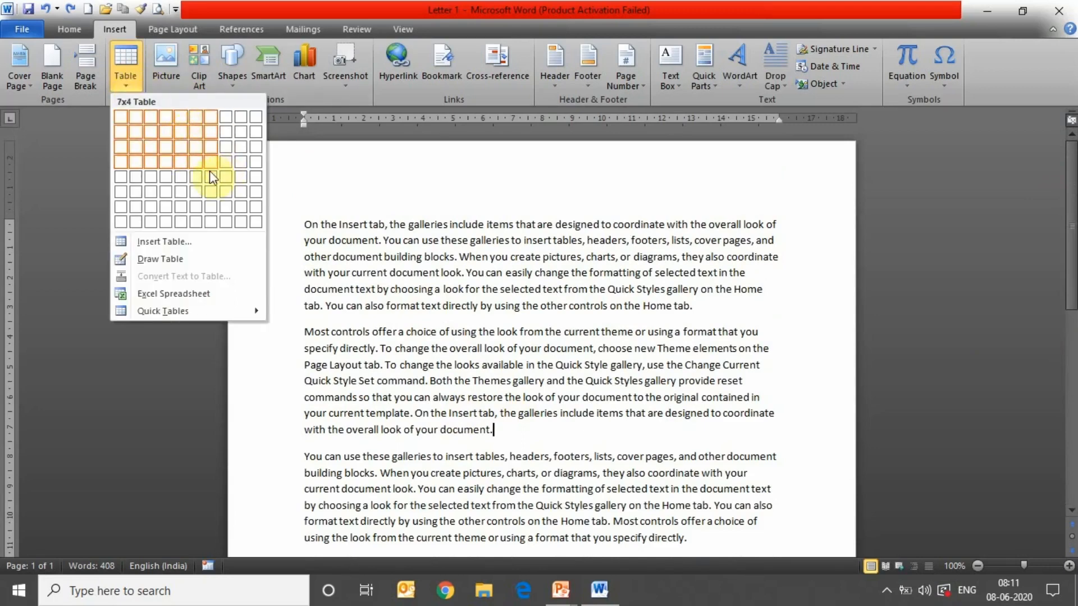
click(164, 149)
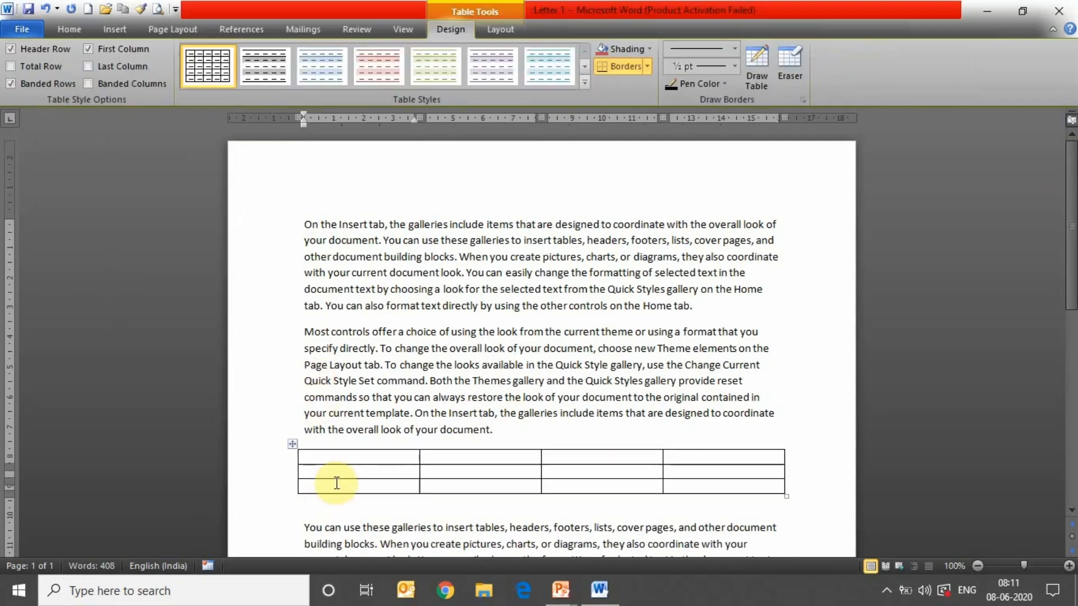
click(66, 29)
click(105, 26)
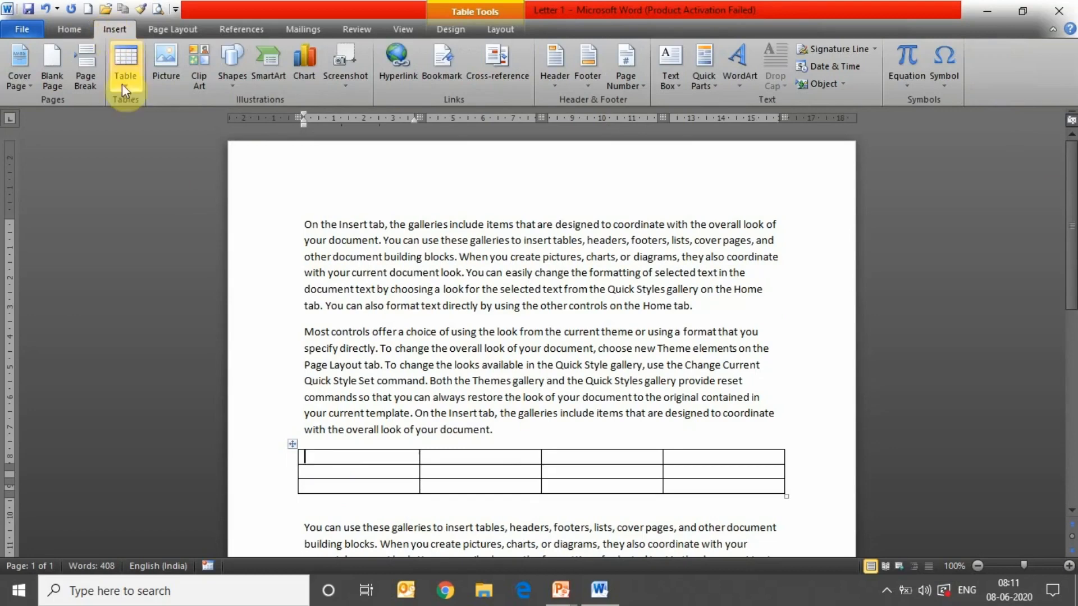
click(127, 82)
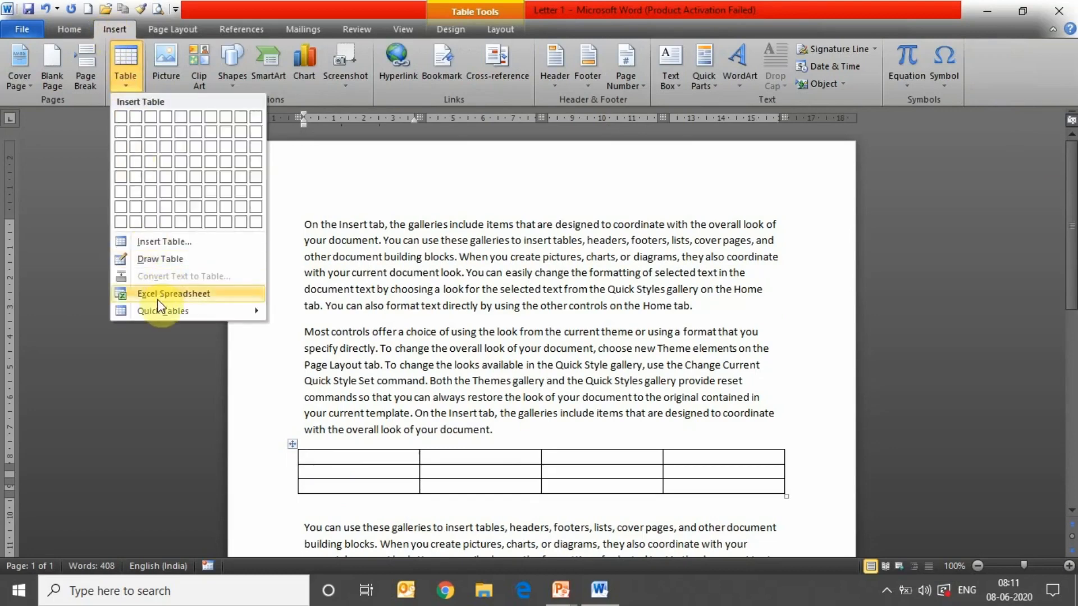
click(404, 440)
key(ctrl+z)
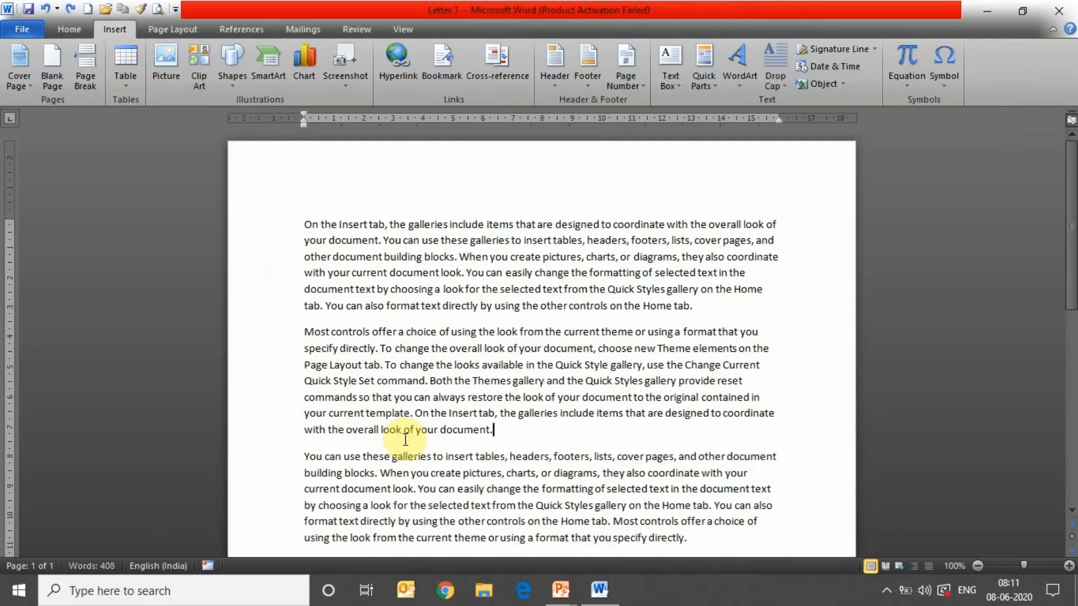
key(Return)
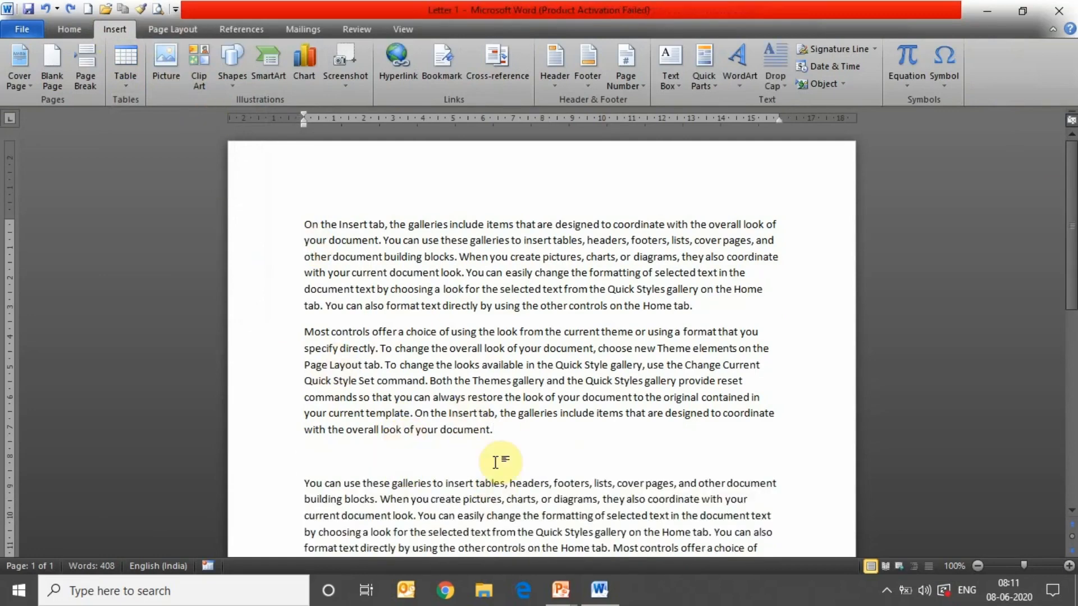
- Insert a table with 7 columns and 5 rows through the Insert Table dialog
click(116, 89)
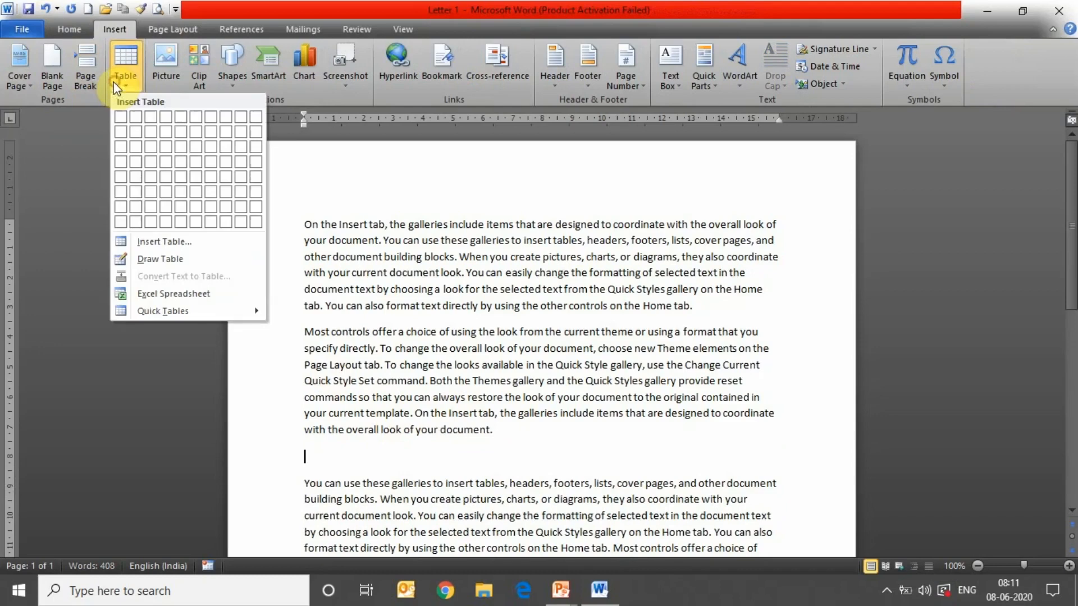
click(199, 243)
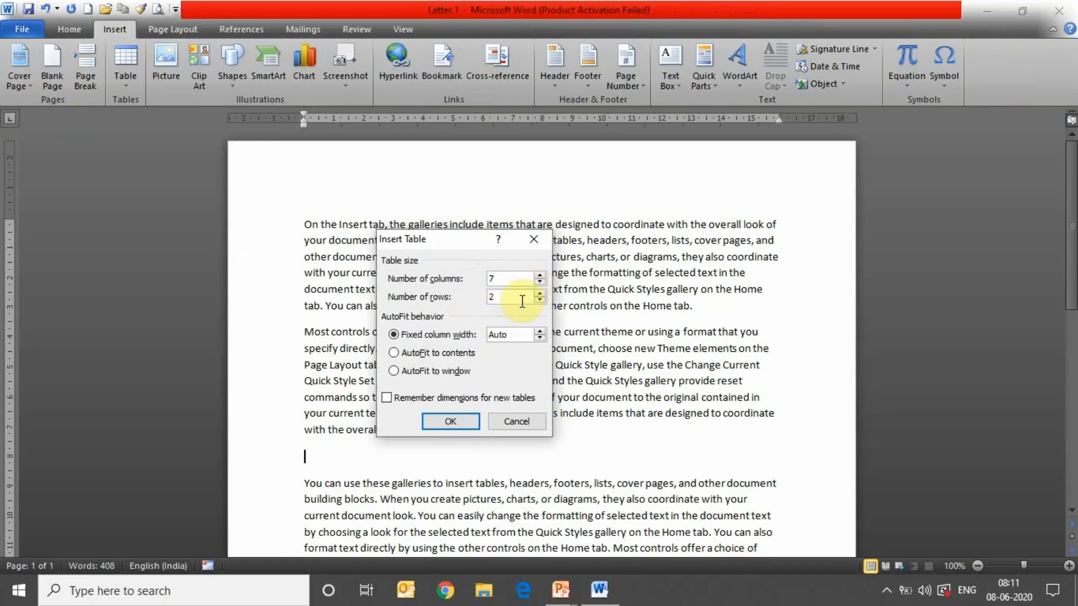
key(BackSpace)
text(5)
click(470, 424)
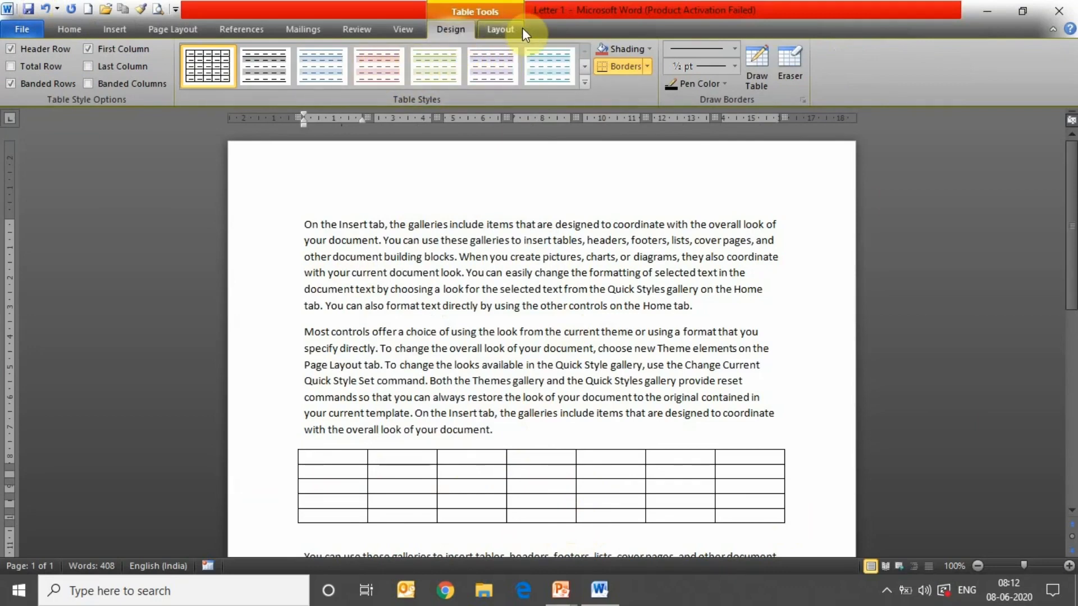
- Apply a blue banded table style and shade the first cell olive green
click(584, 82)
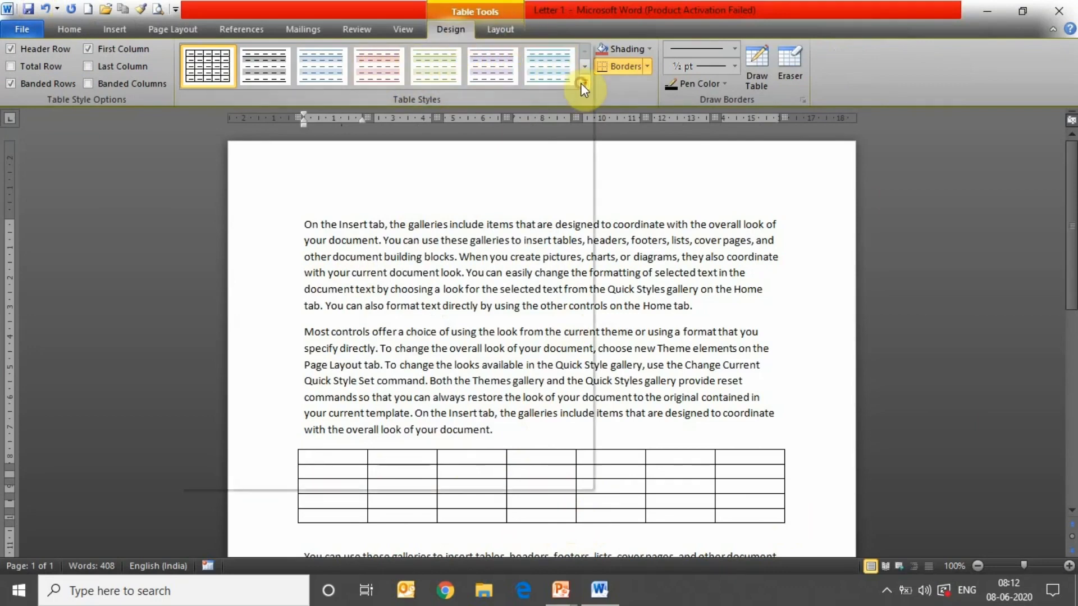
click(499, 318)
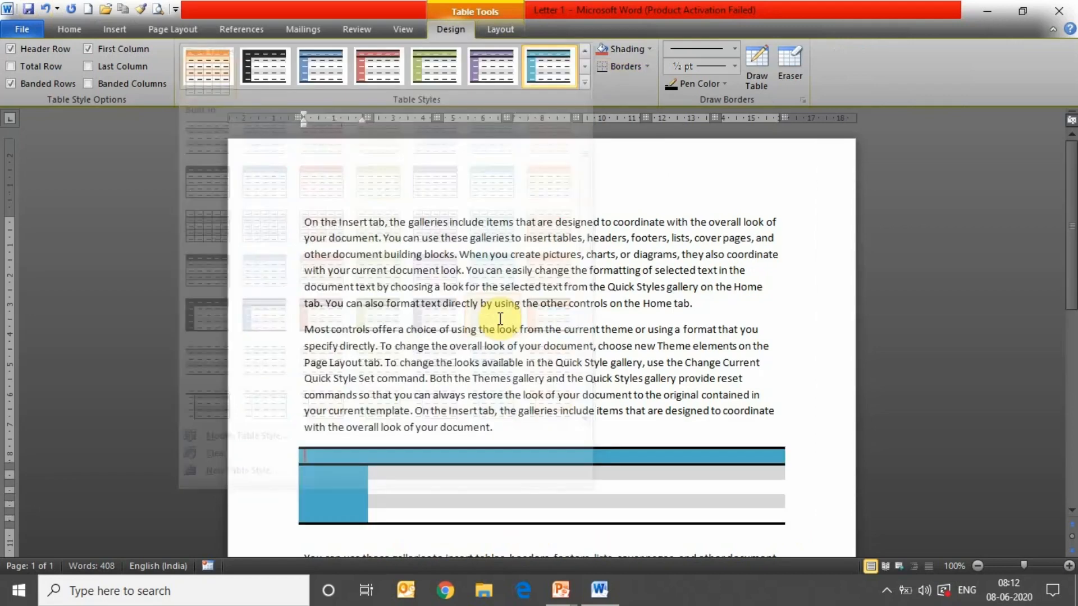
click(649, 49)
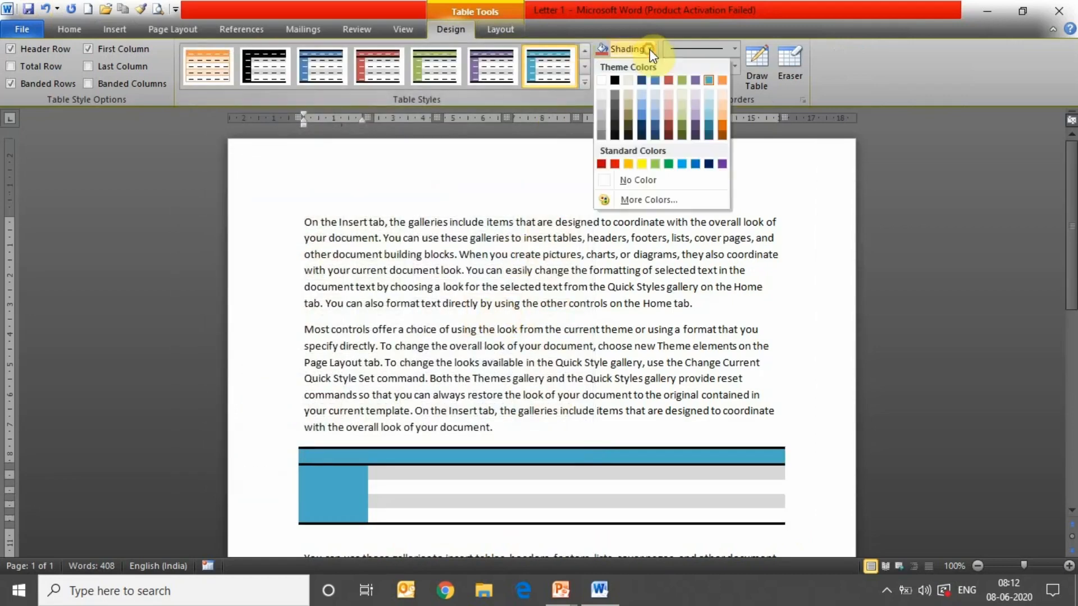
click(684, 80)
double_click(471, 475)
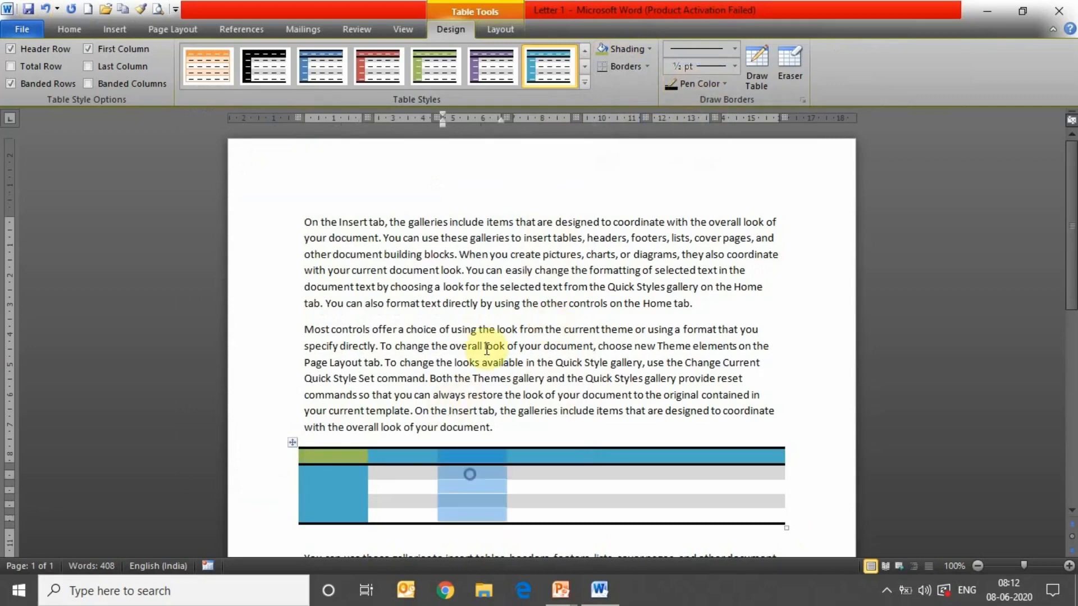
- Set the border pen to a red double line at 1½ pt
click(733, 46)
click(733, 46)
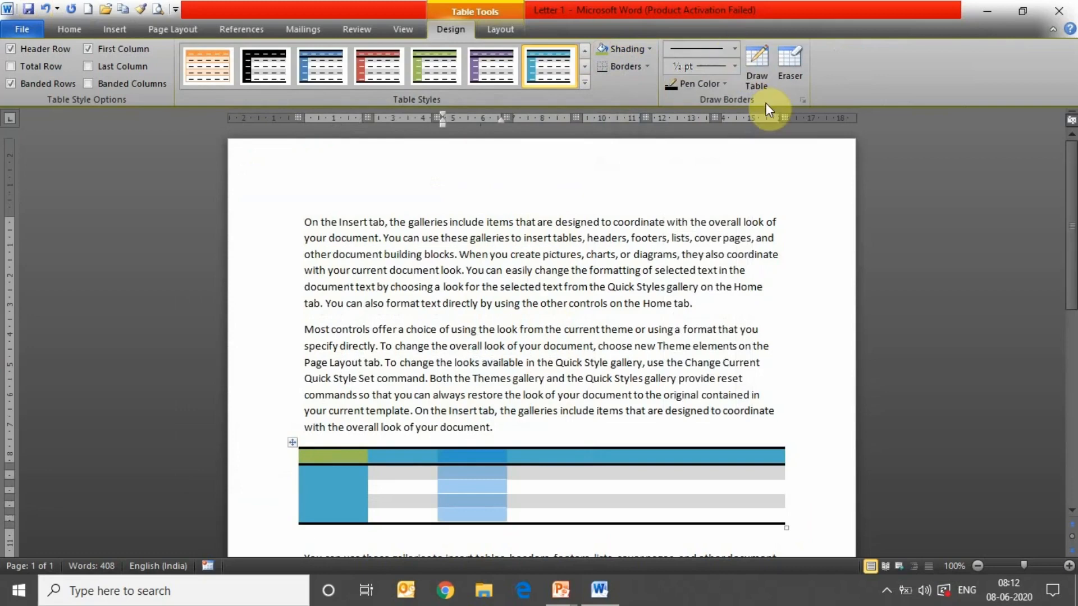
click(732, 47)
click(703, 234)
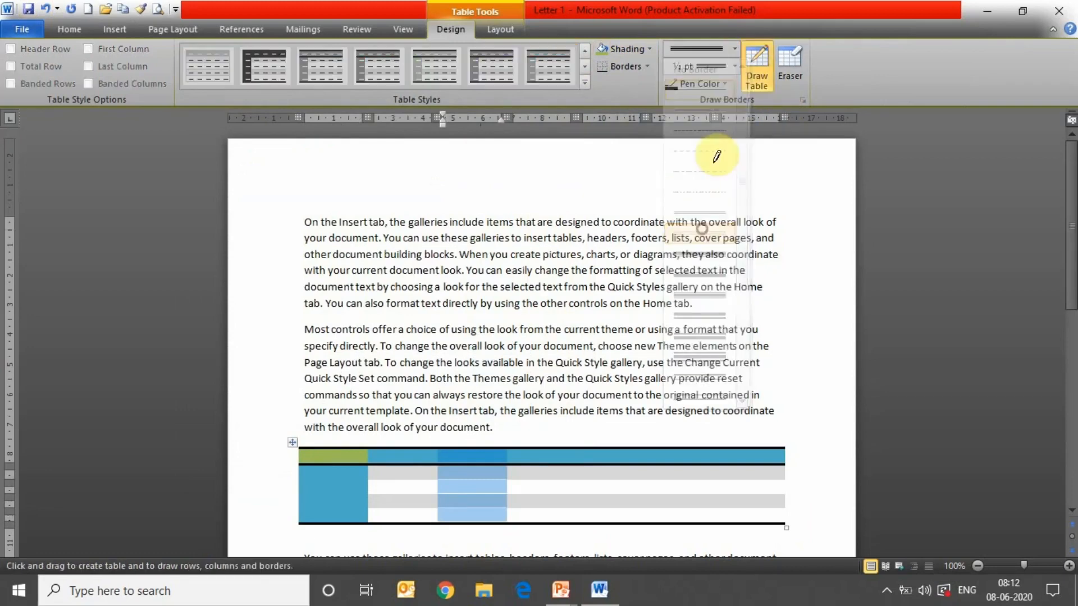
click(703, 67)
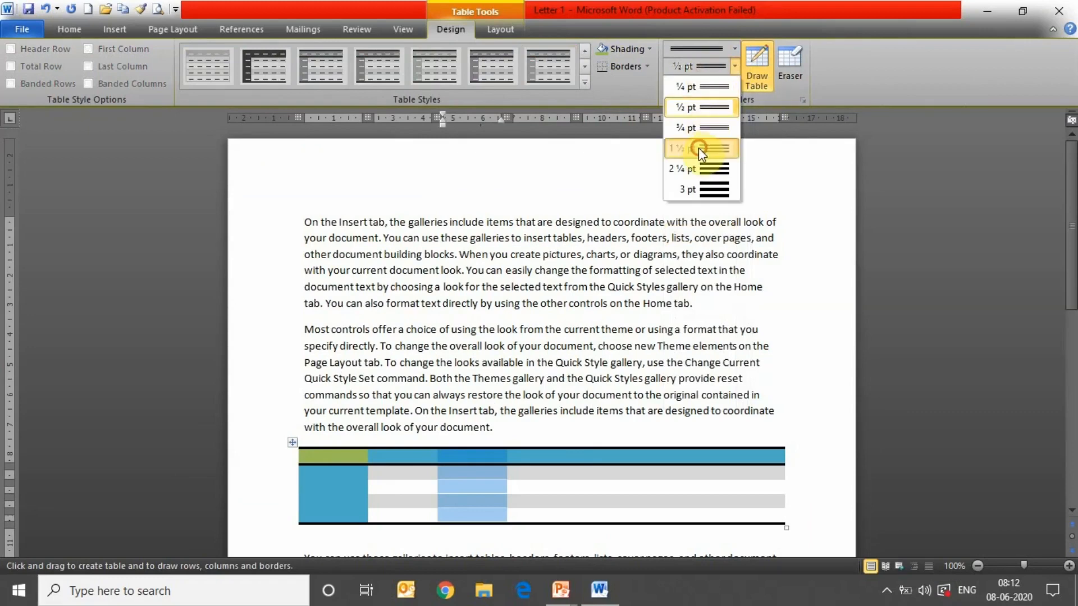
click(699, 148)
click(716, 85)
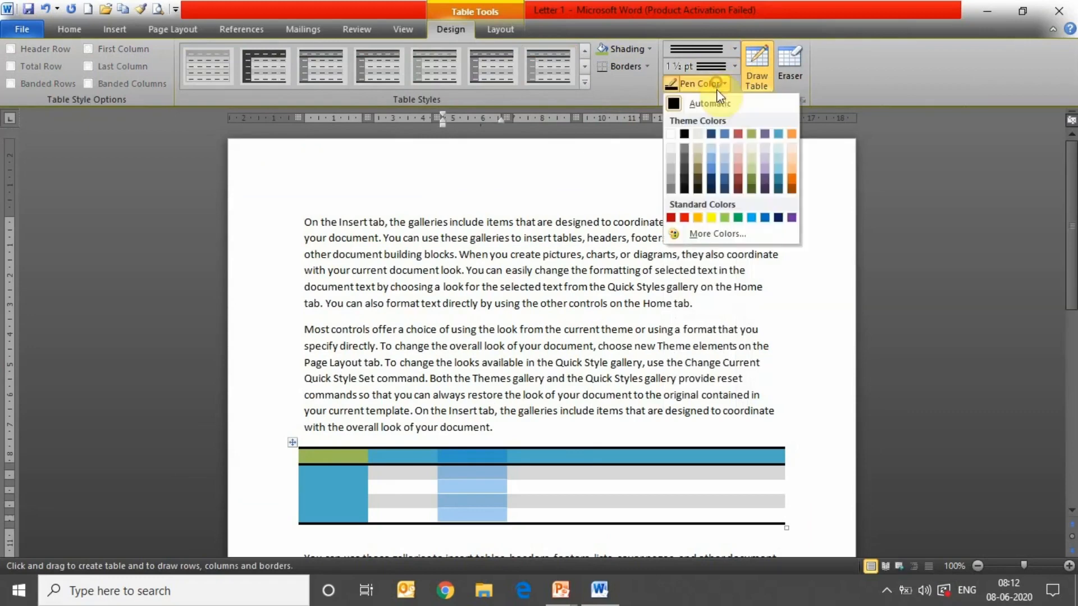
click(738, 135)
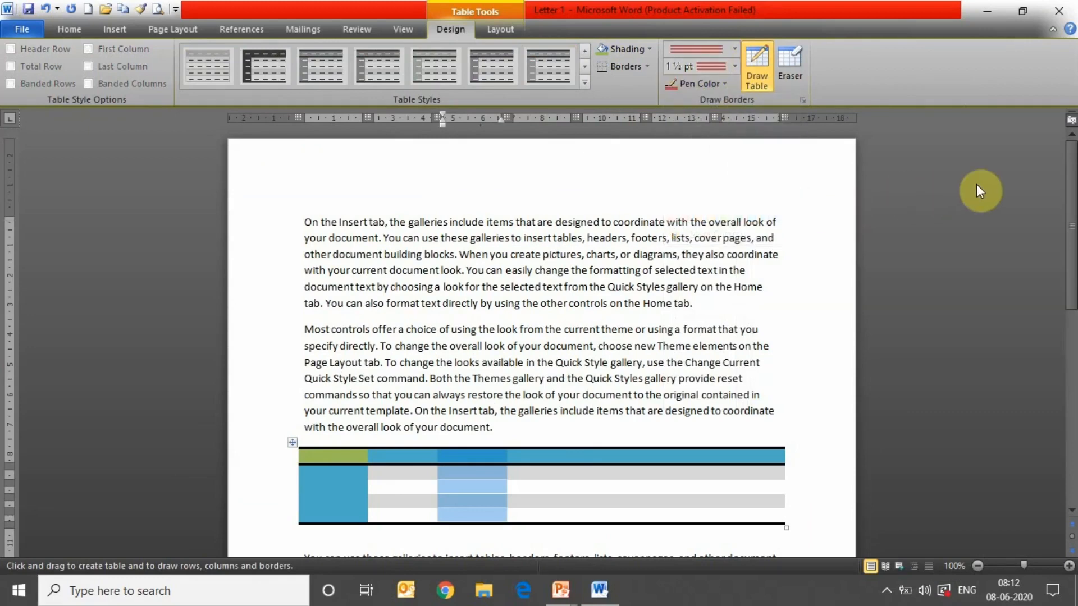
drag(1072, 202, 1071, 348)
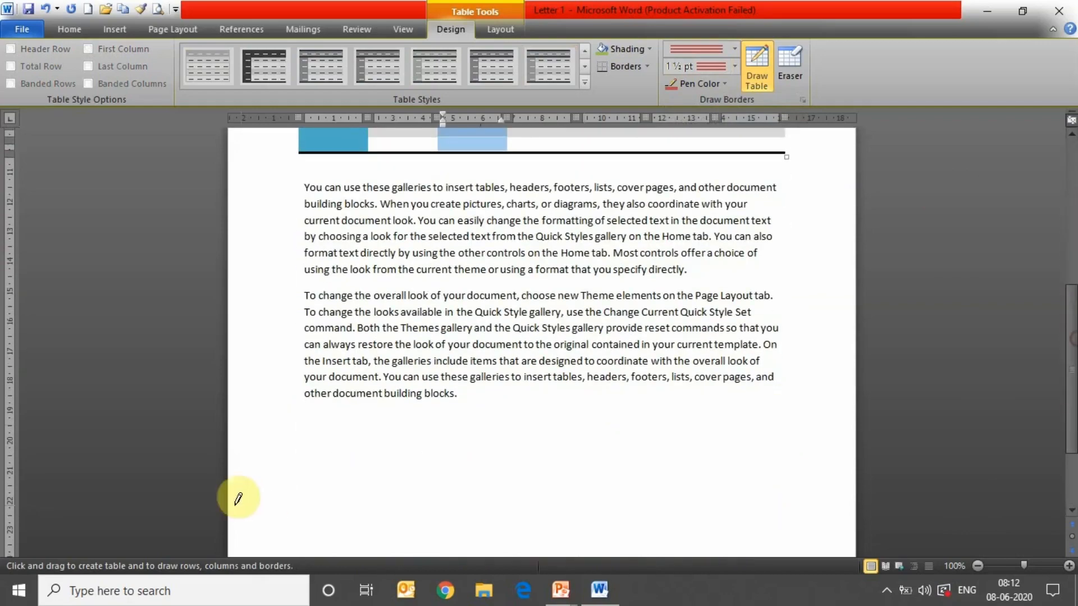
mouse_move(309, 416)
mouse_down()
mouse_move(353, 444)
mouse_move(777, 504)
mouse_up()
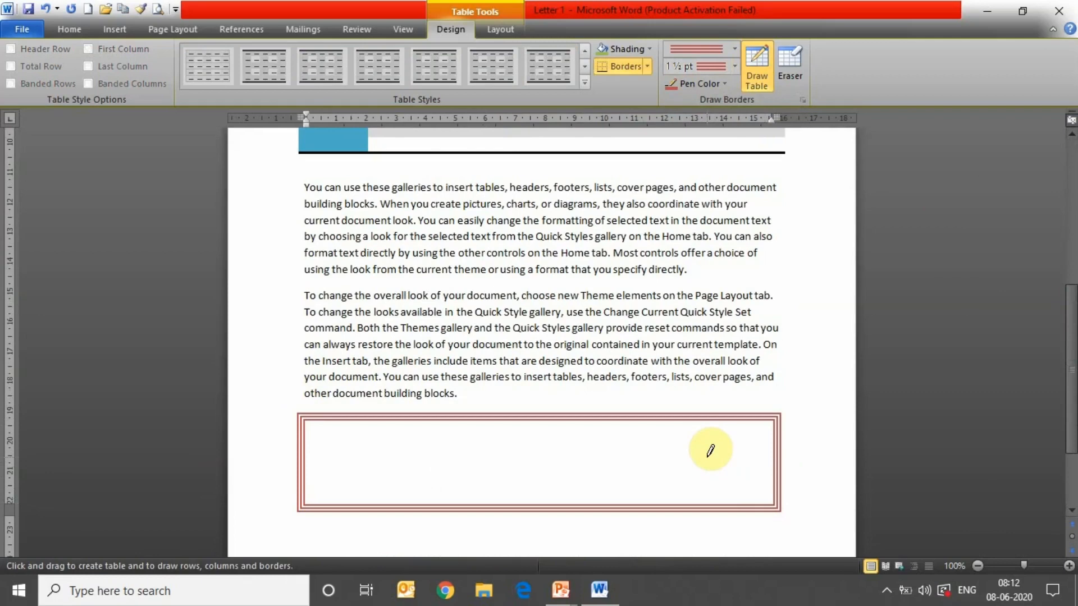
click(791, 52)
click(620, 415)
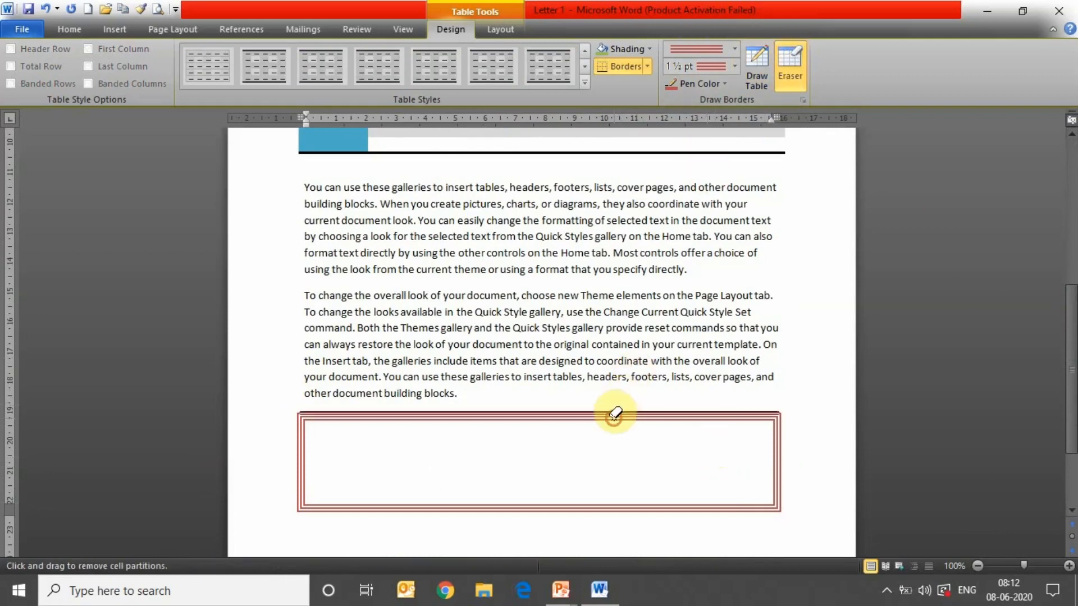
click(301, 455)
click(431, 499)
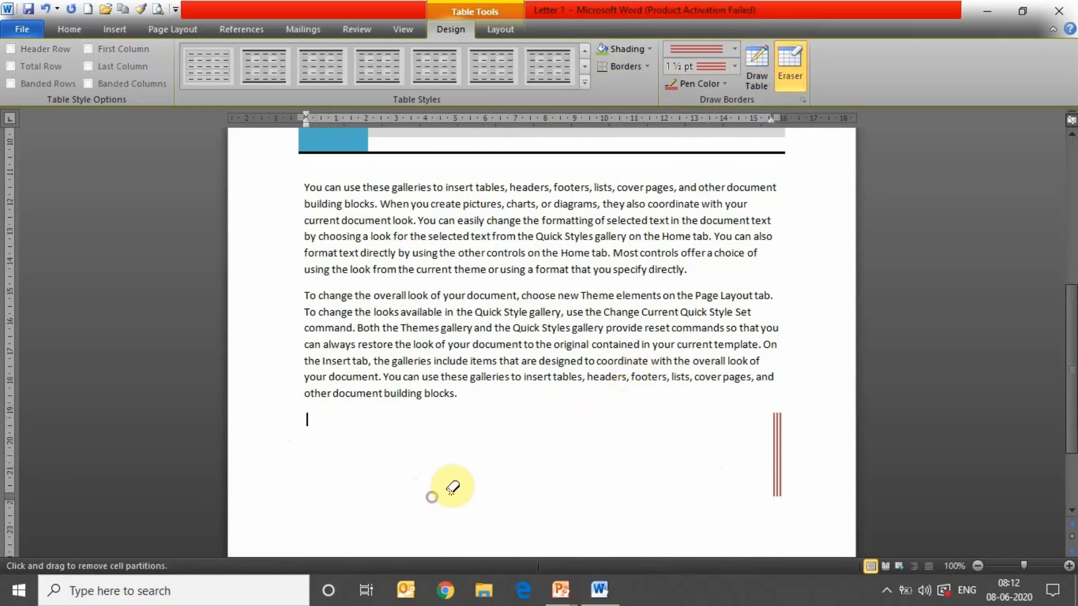
click(778, 454)
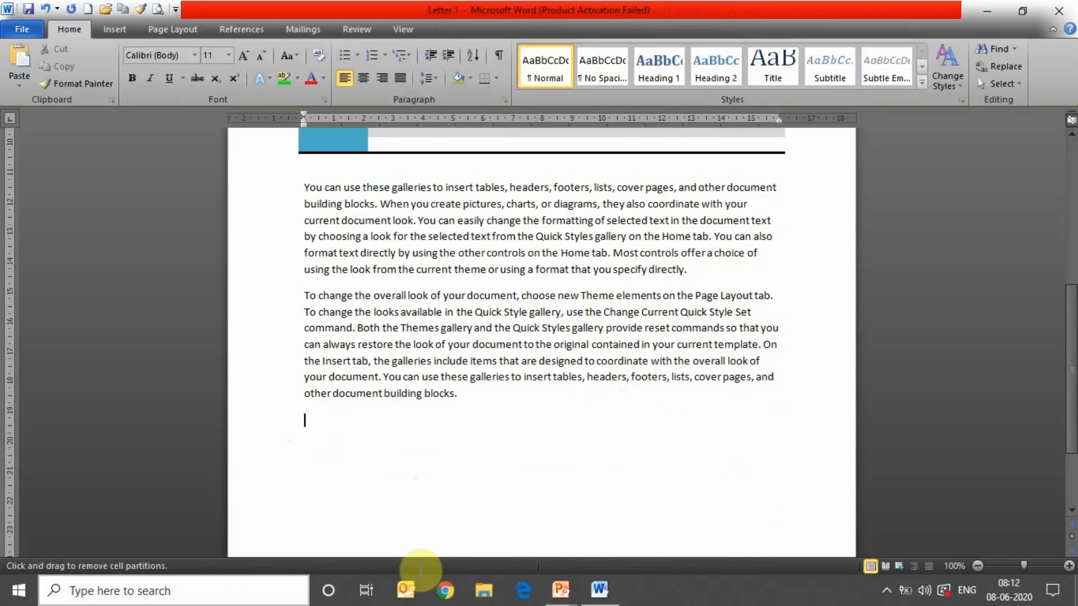
scroll(1071, 332, up, 3)
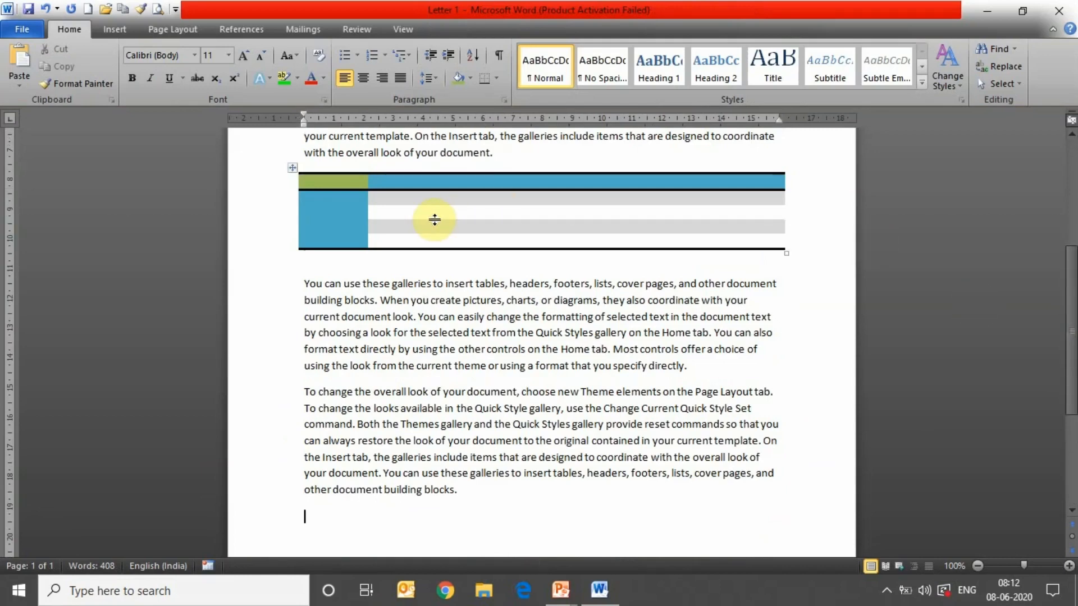
drag(438, 191, 438, 191)
click(444, 212)
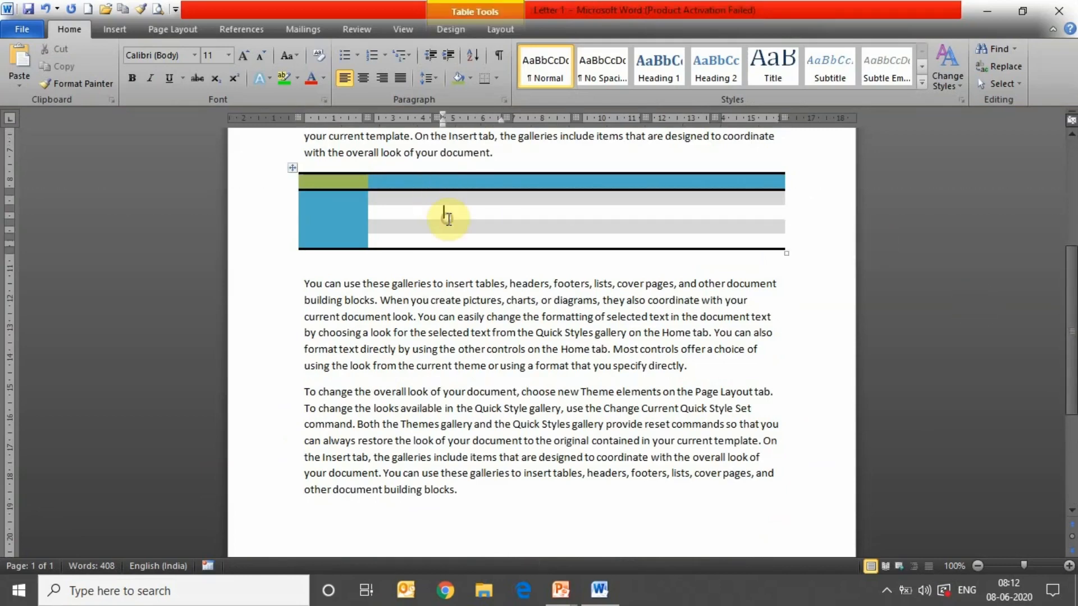
click(462, 29)
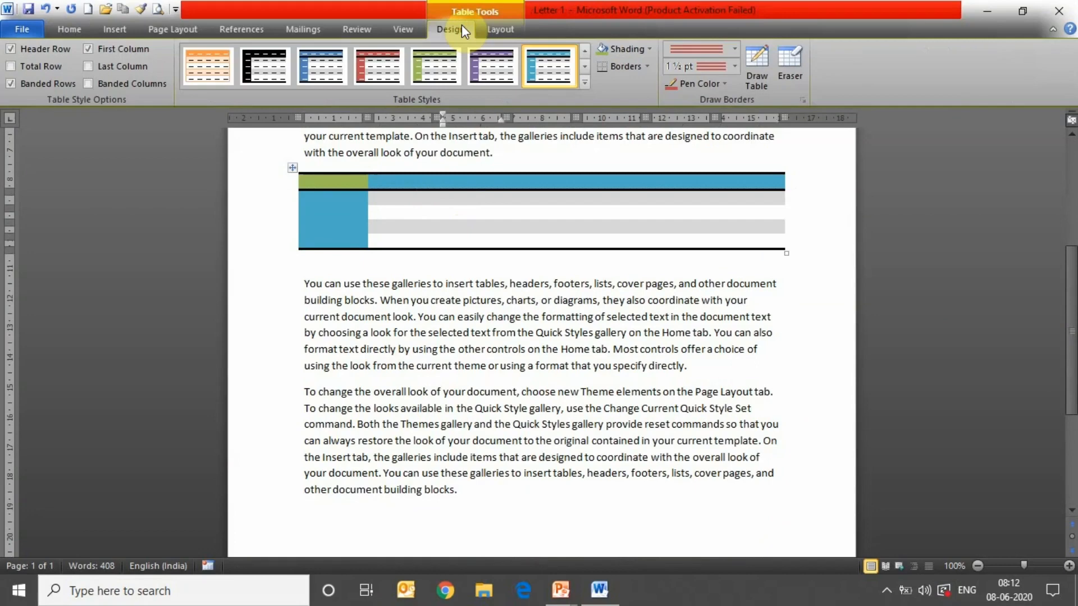
- Apply the plain Table Grid style and delete the table's rightmost column
click(589, 82)
click(217, 89)
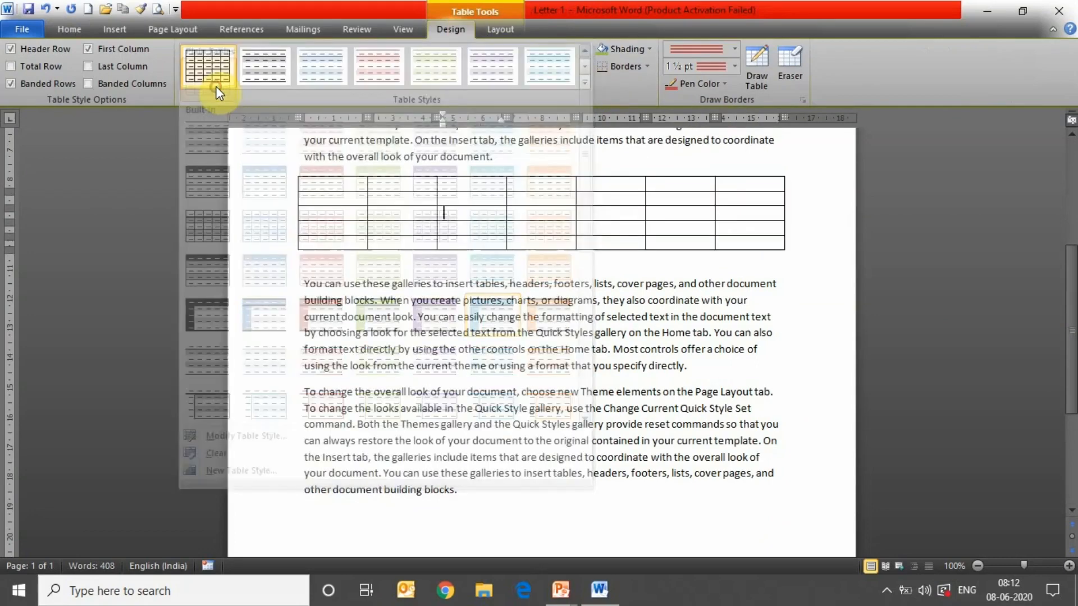
click(500, 30)
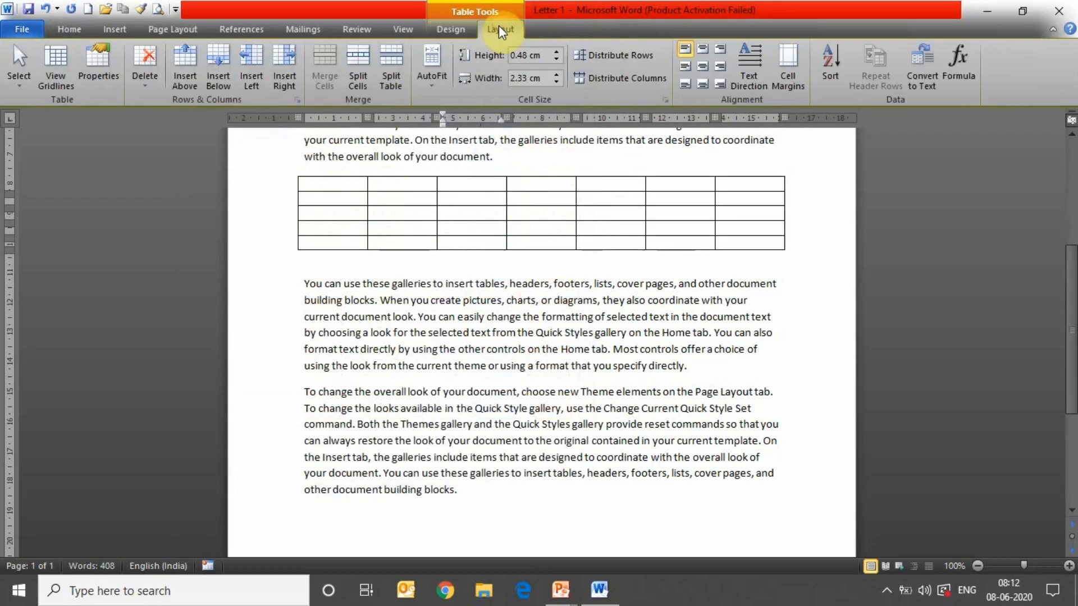
click(141, 84)
right_click(137, 92)
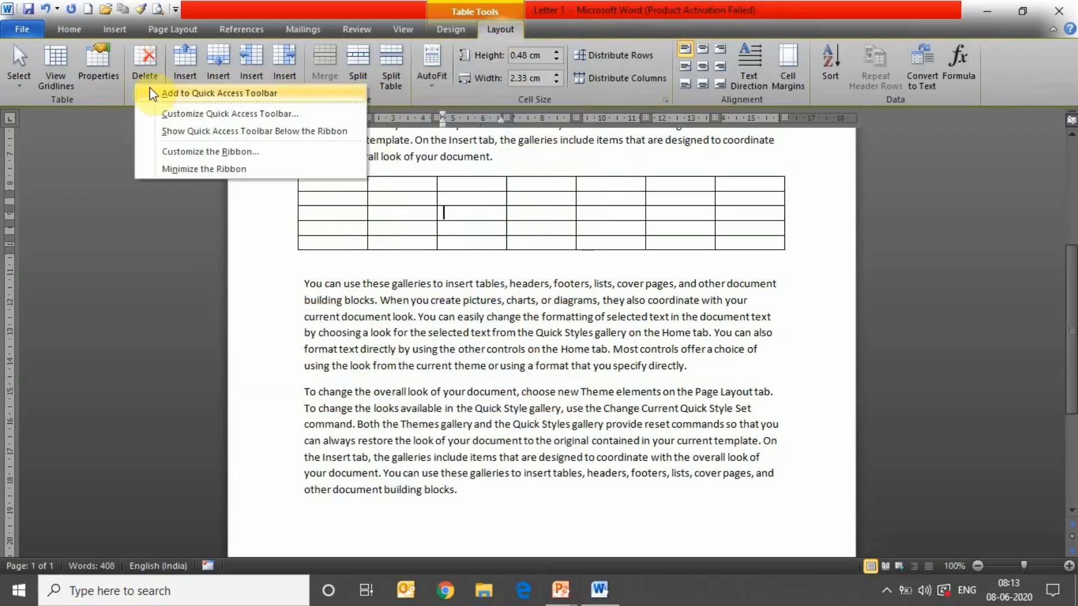
click(147, 82)
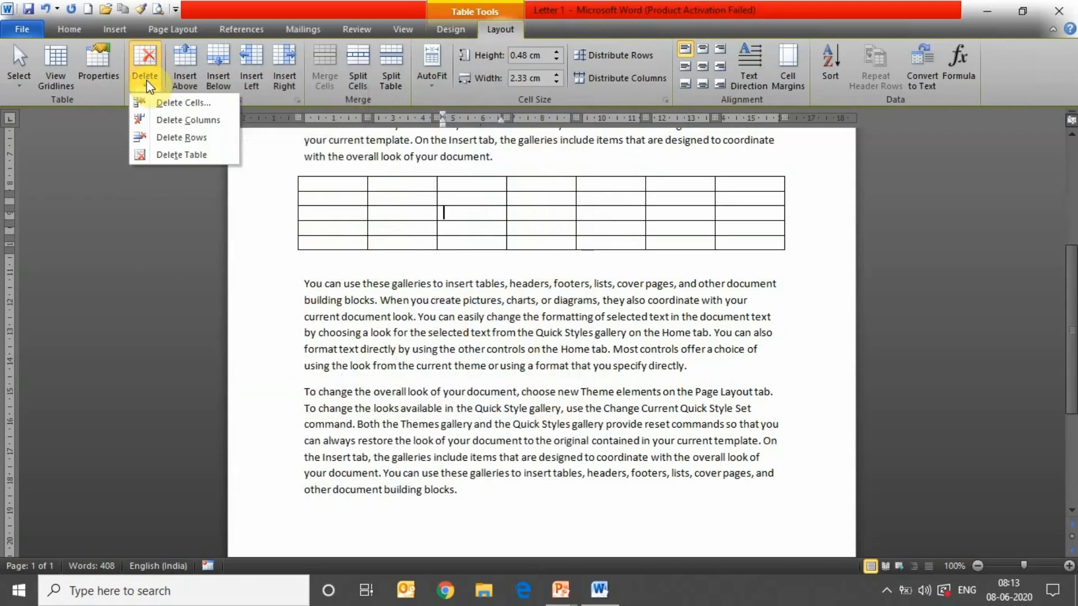
click(161, 120)
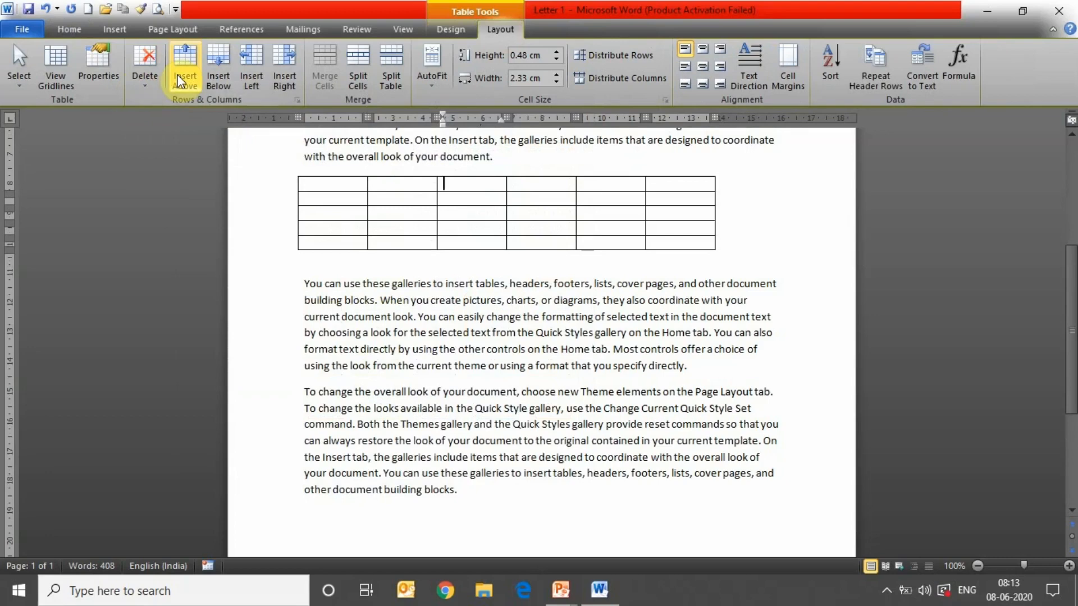
- Delete one row so the table is 6 columns by 4 rows
click(148, 83)
click(148, 83)
click(148, 83)
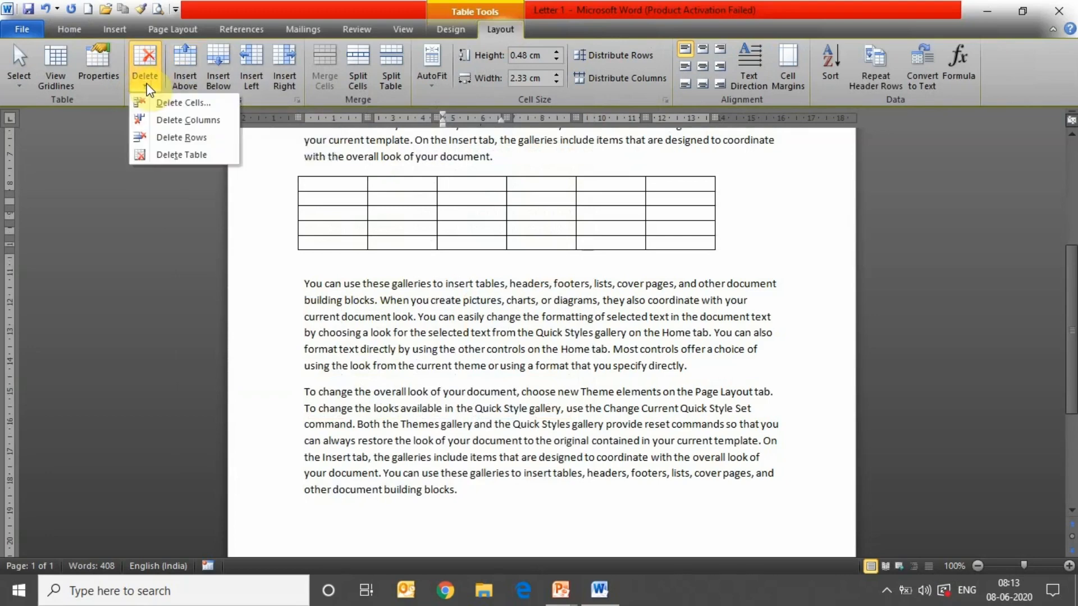
click(163, 139)
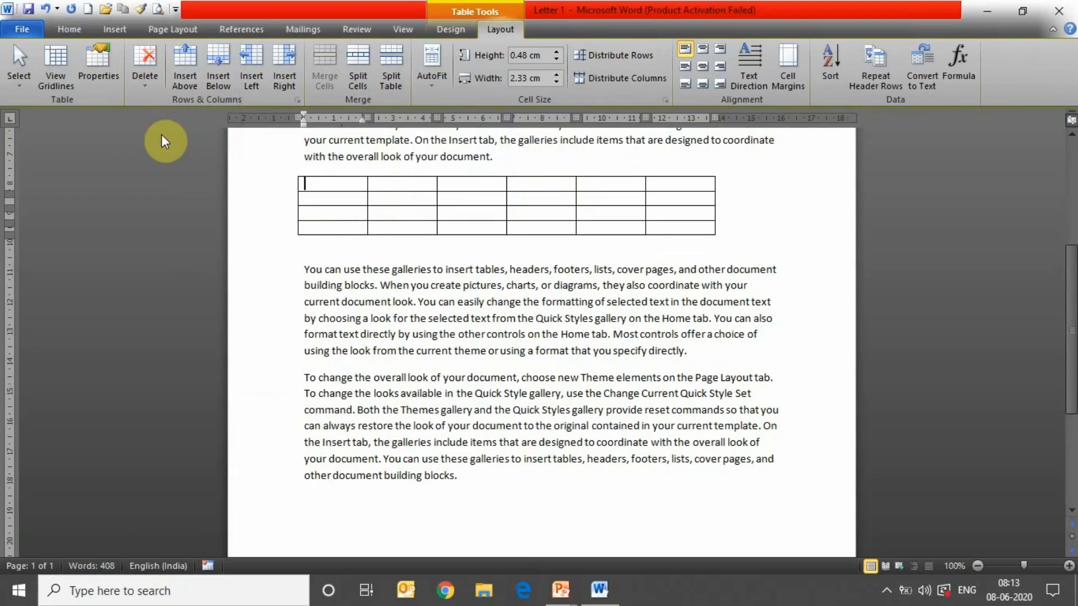
click(146, 82)
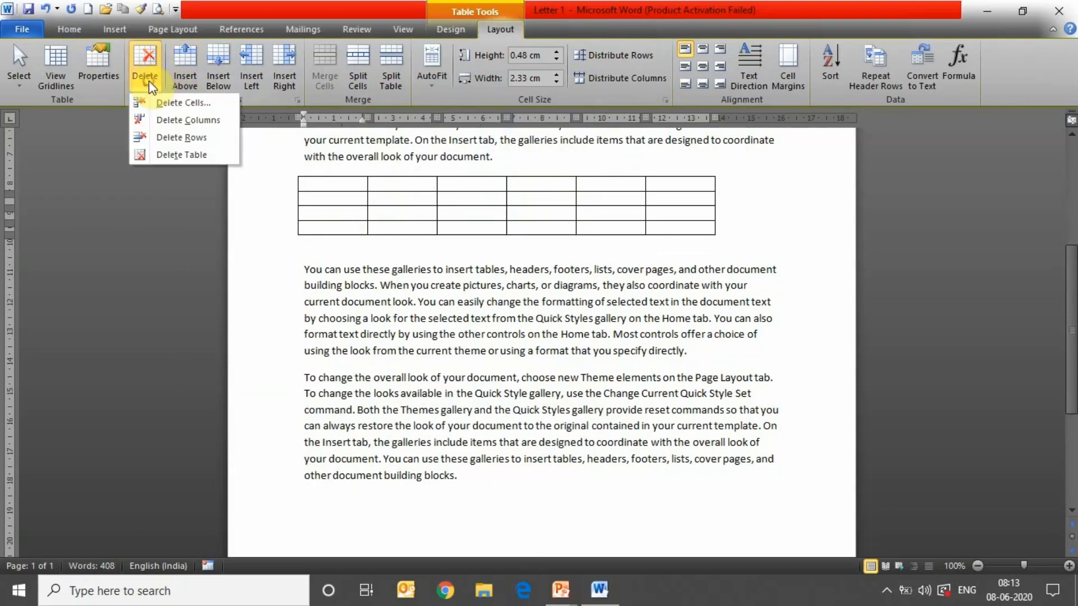
right_click(163, 155)
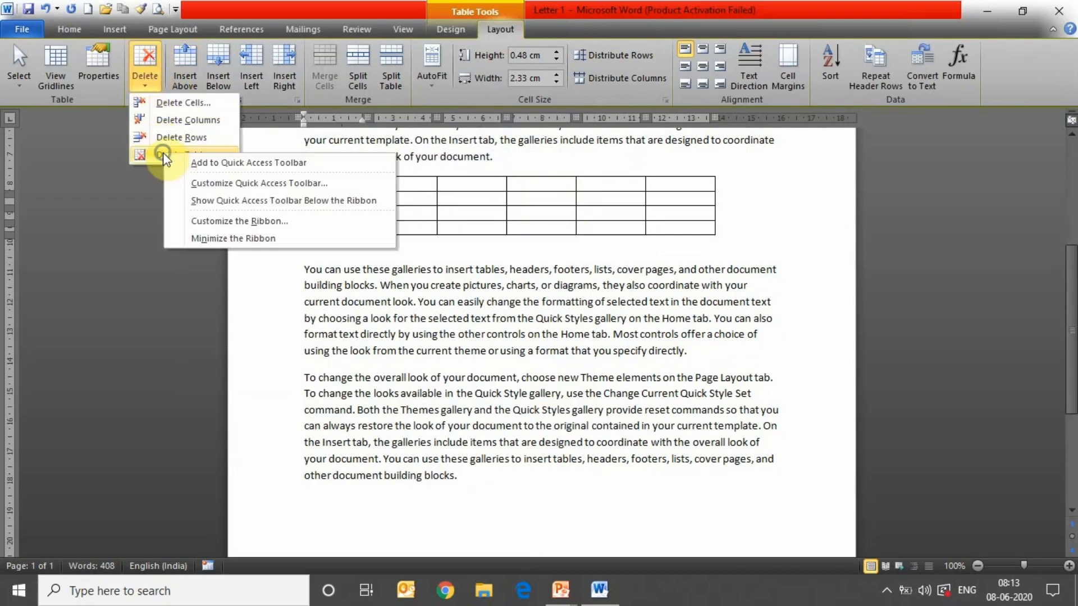
click(163, 154)
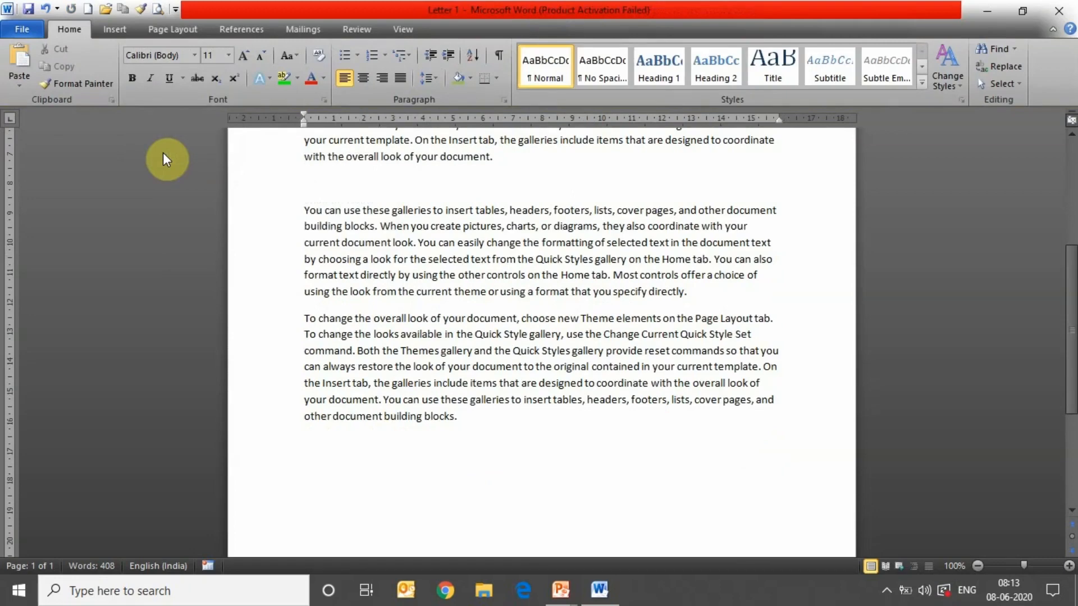
key(ctrl+z)
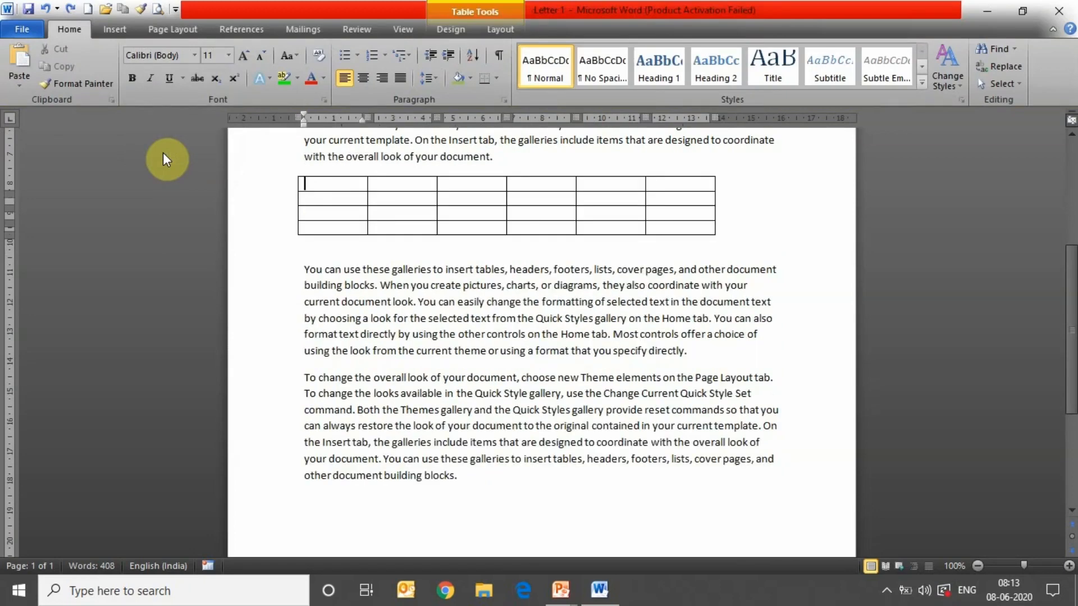
click(490, 28)
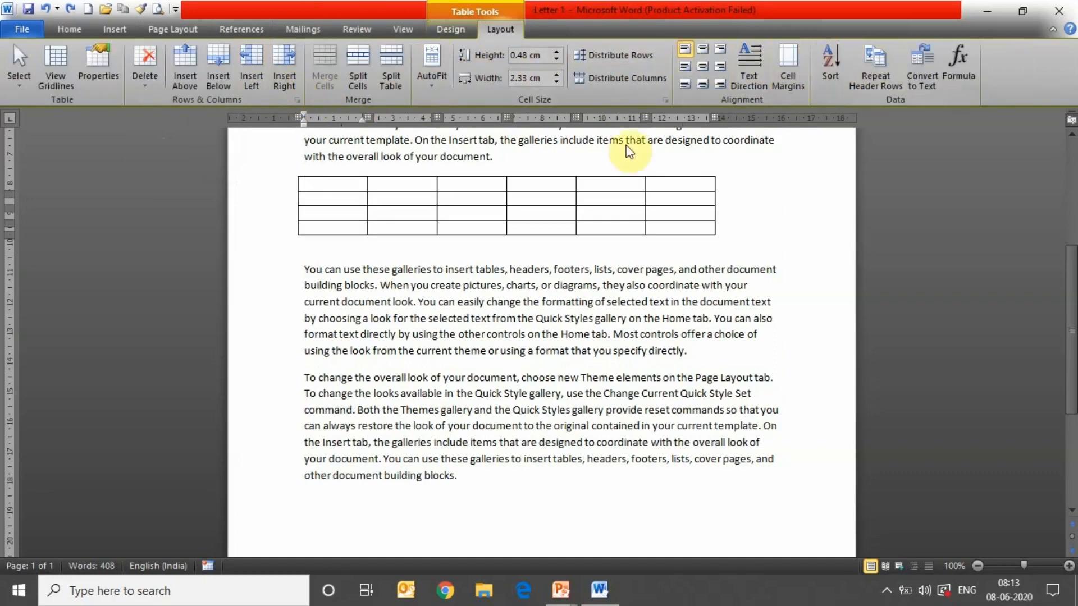
click(115, 29)
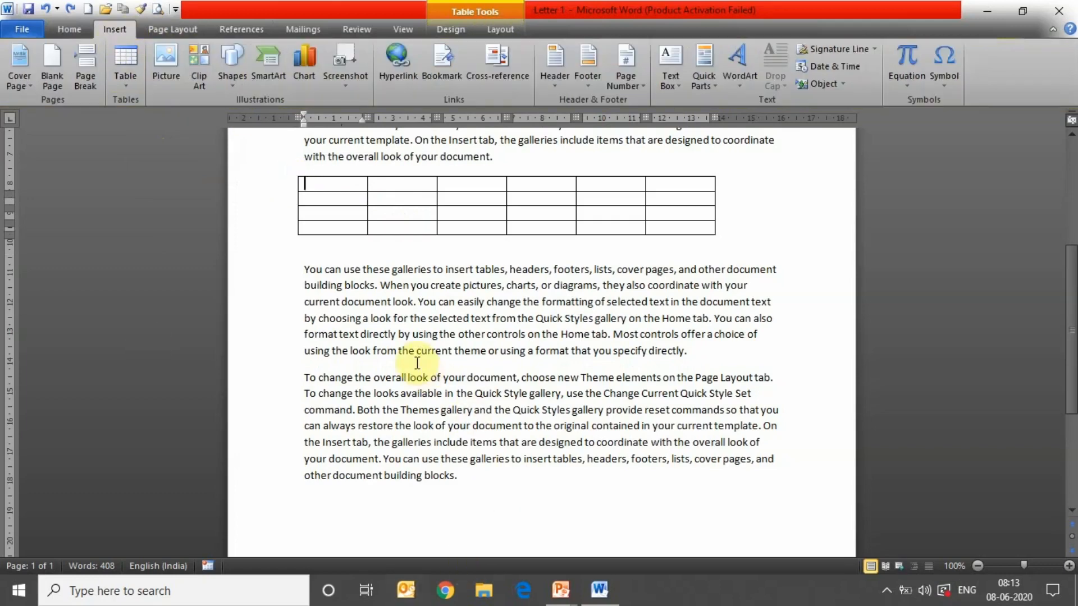
- Insert the photo named 1 into the body text
click(177, 70)
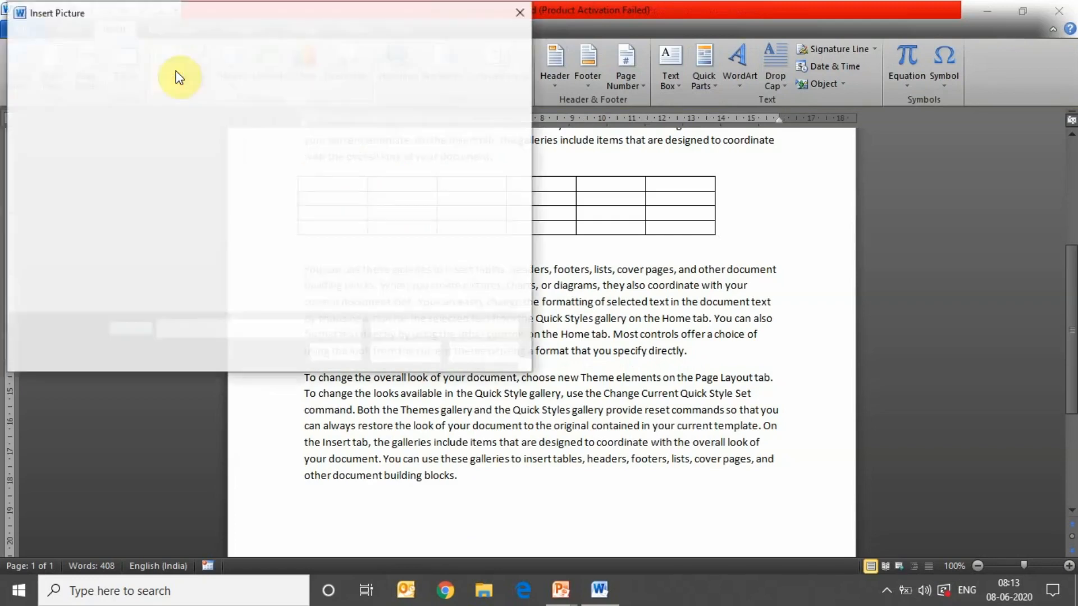
drag(523, 162, 514, 208)
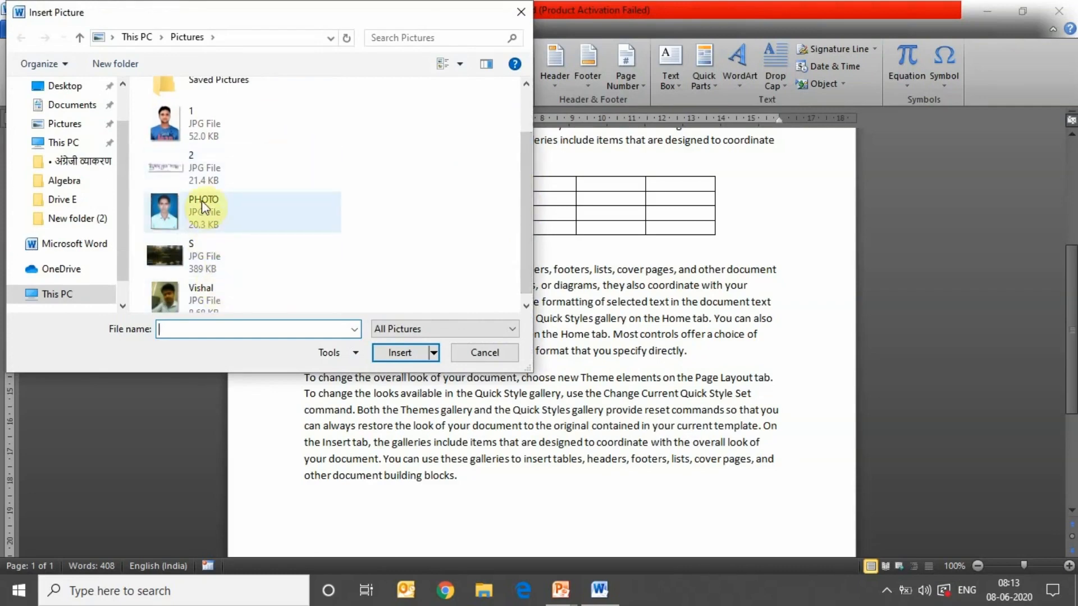
click(201, 129)
double_click(201, 129)
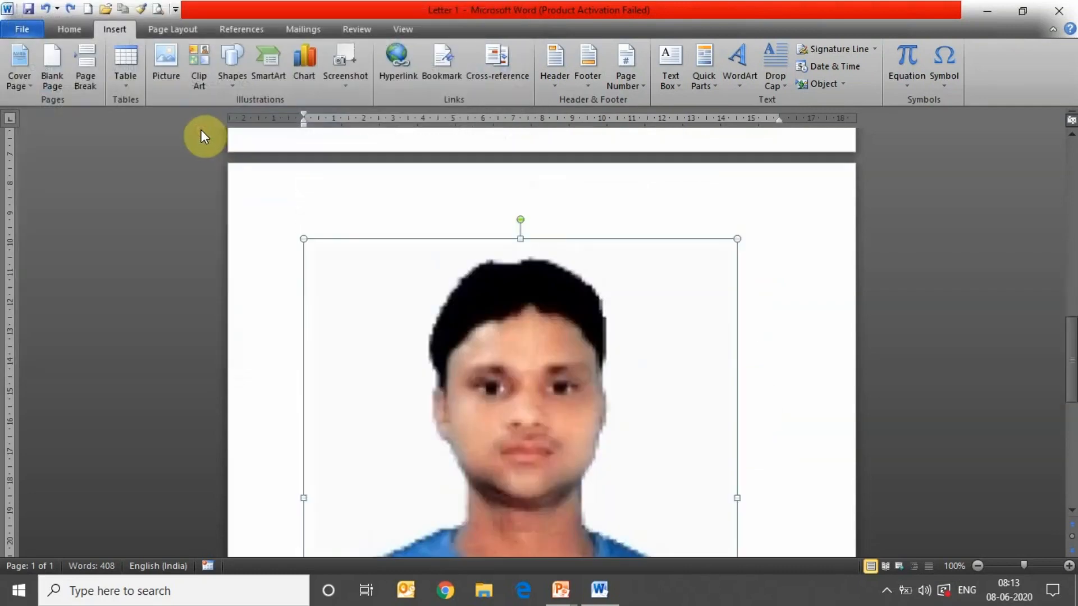
- Resize the photo to 6.35 cm high by 5.64 cm wide
drag(1071, 336, 1072, 386)
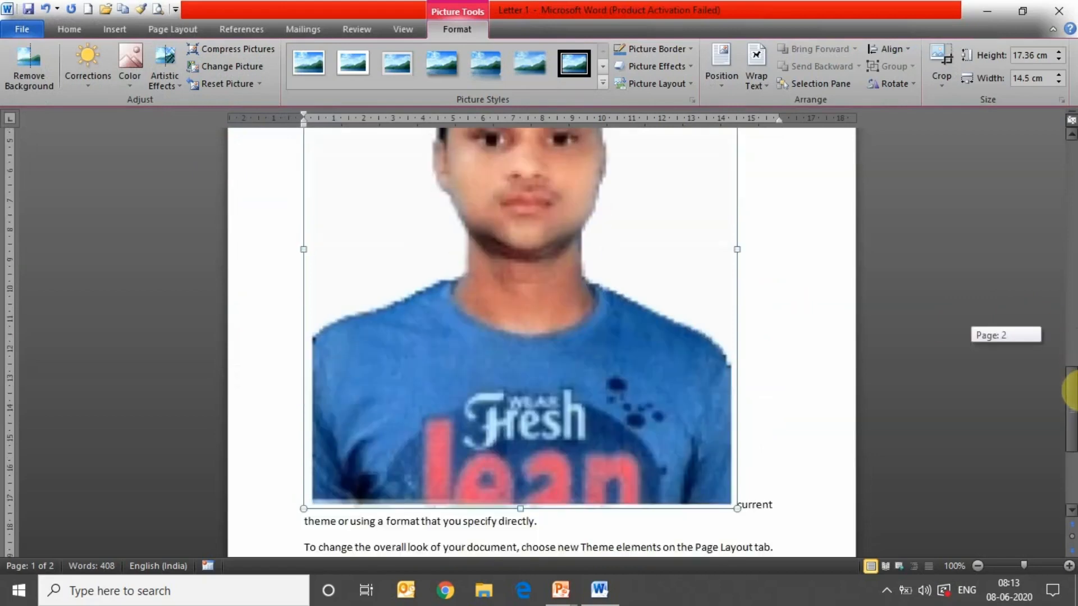
drag(737, 508, 522, 163)
drag(1068, 356, 1005, 235)
drag(522, 482, 523, 410)
drag(634, 315, 585, 346)
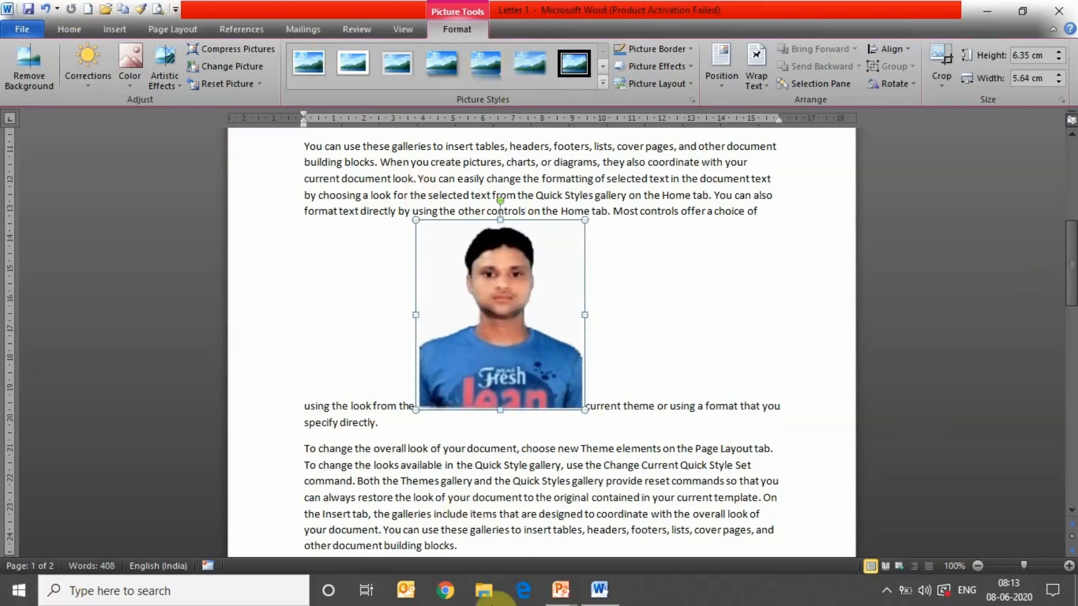
- Discard a background removal attempt and apply a sharpen correction preset to the photo
click(41, 75)
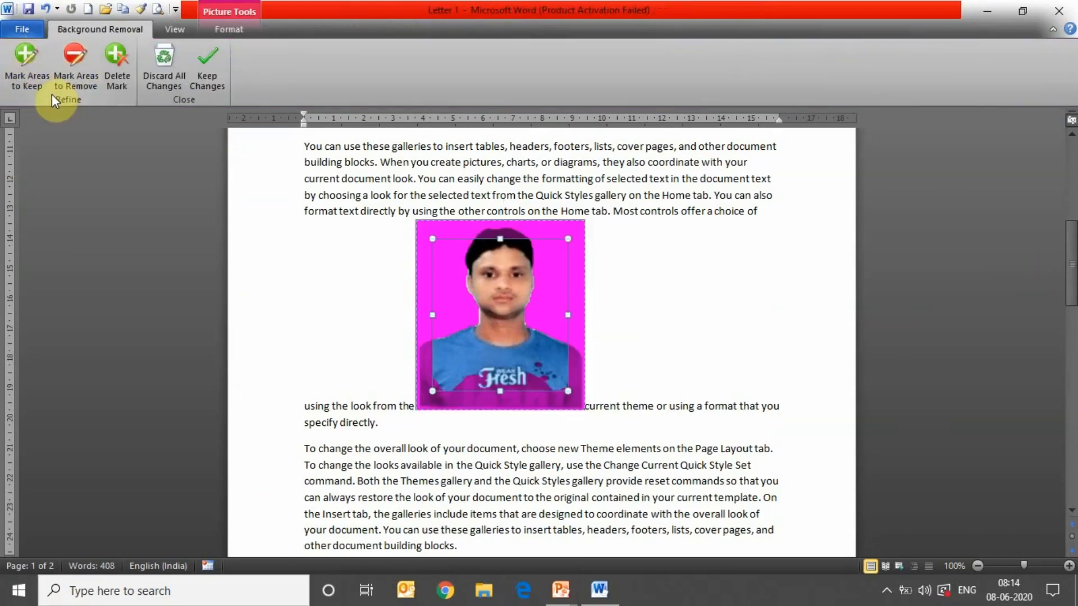
click(167, 63)
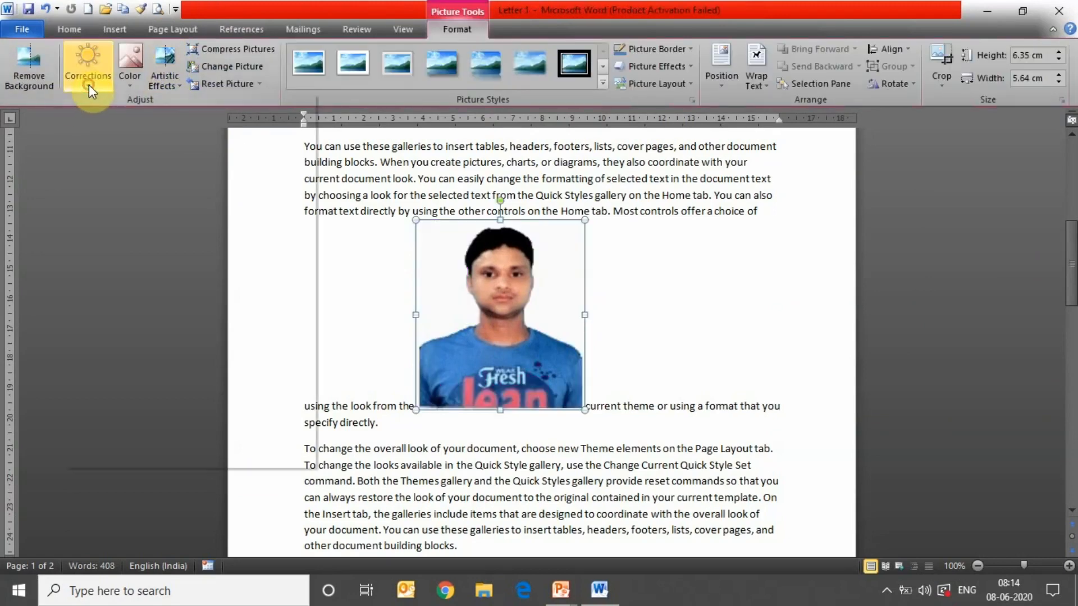
click(89, 86)
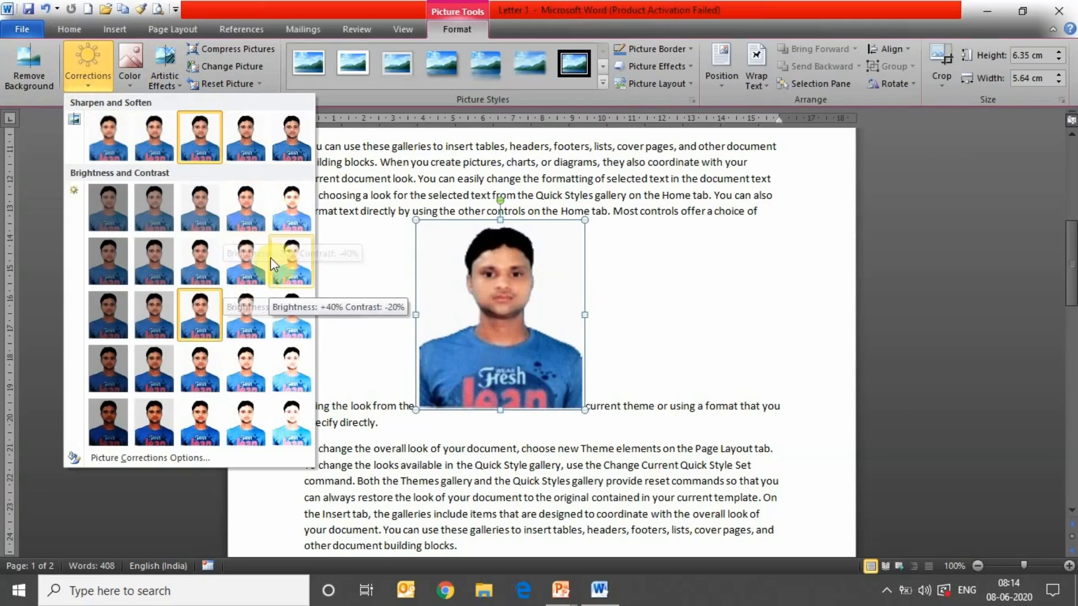
click(241, 140)
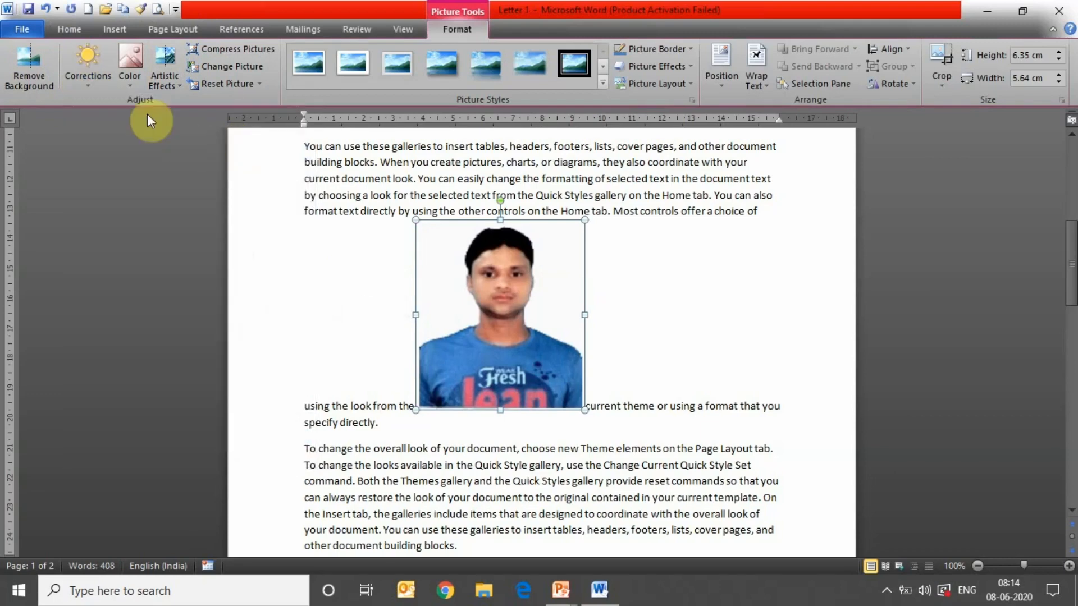
- Recolour the photo in an orange, sepia-like tone
click(135, 80)
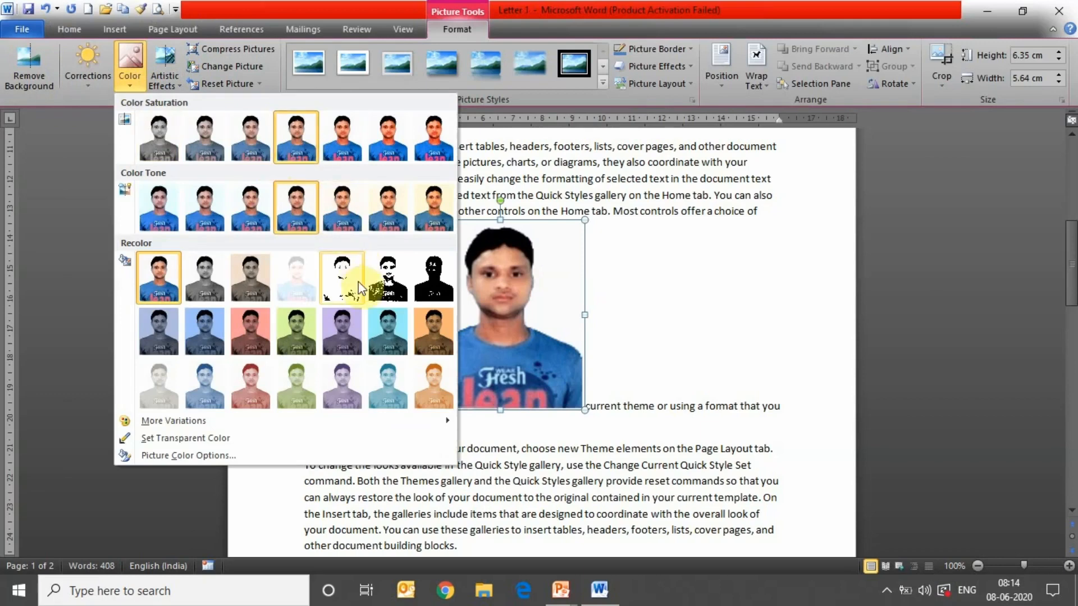
click(429, 325)
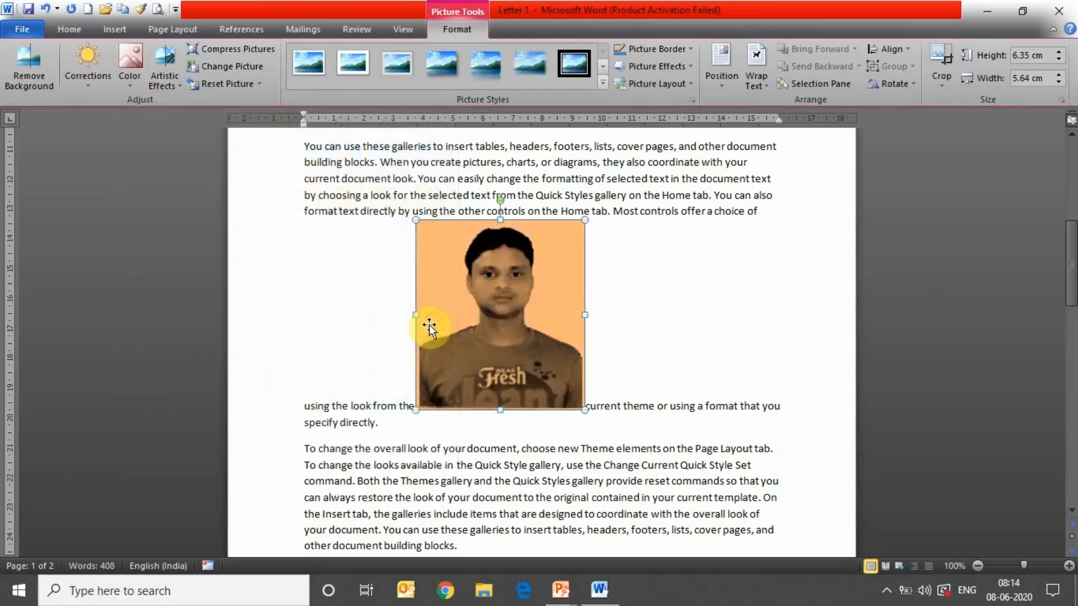
click(135, 77)
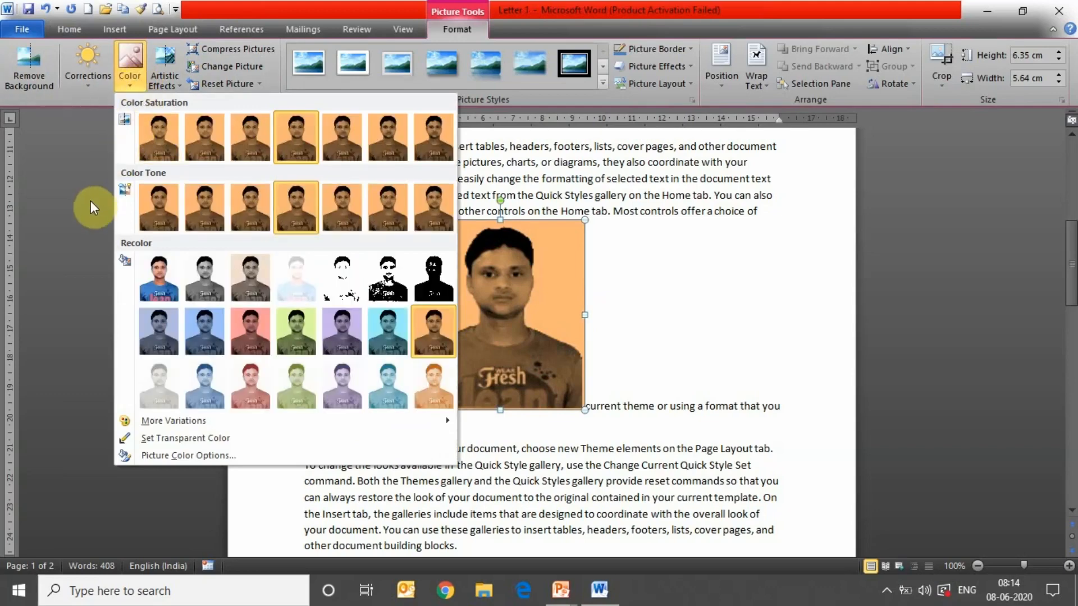
click(90, 200)
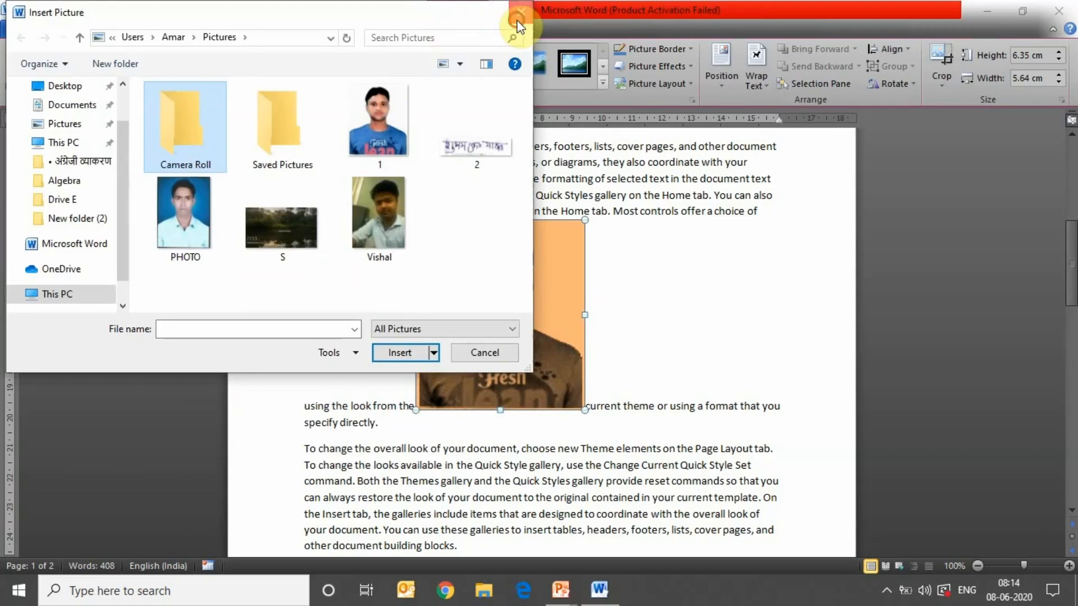
click(517, 19)
click(154, 77)
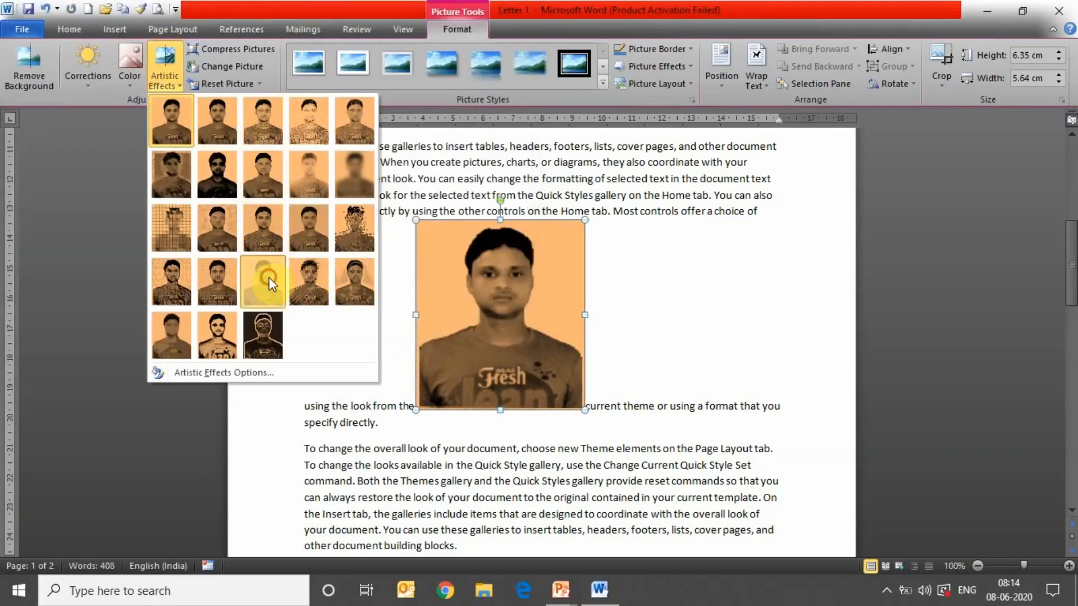
- Apply the row-3 mosaic artistic effect to the orange photo
click(269, 277)
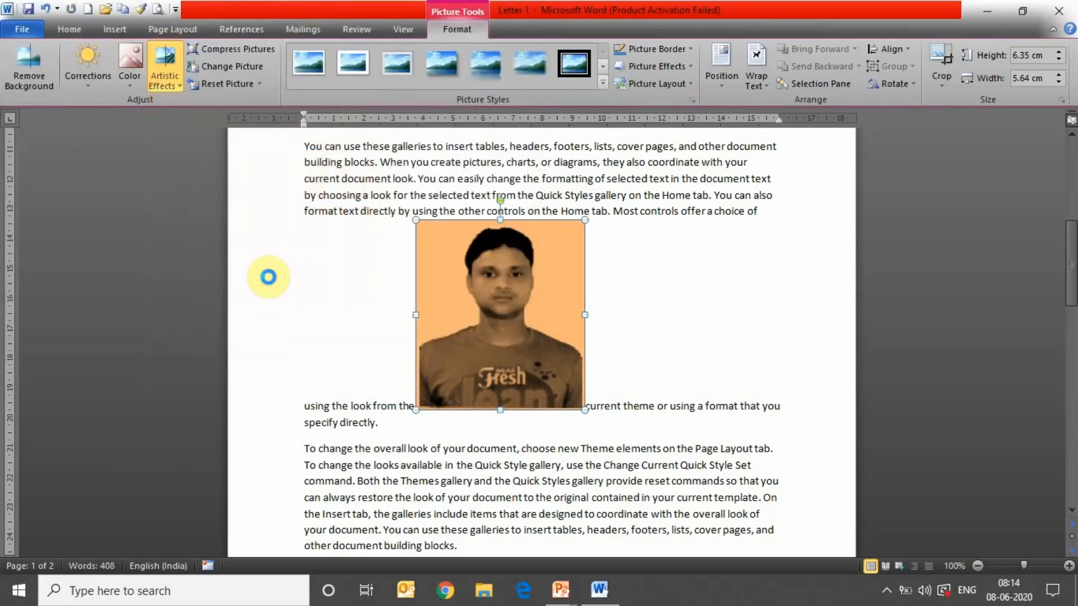
click(168, 79)
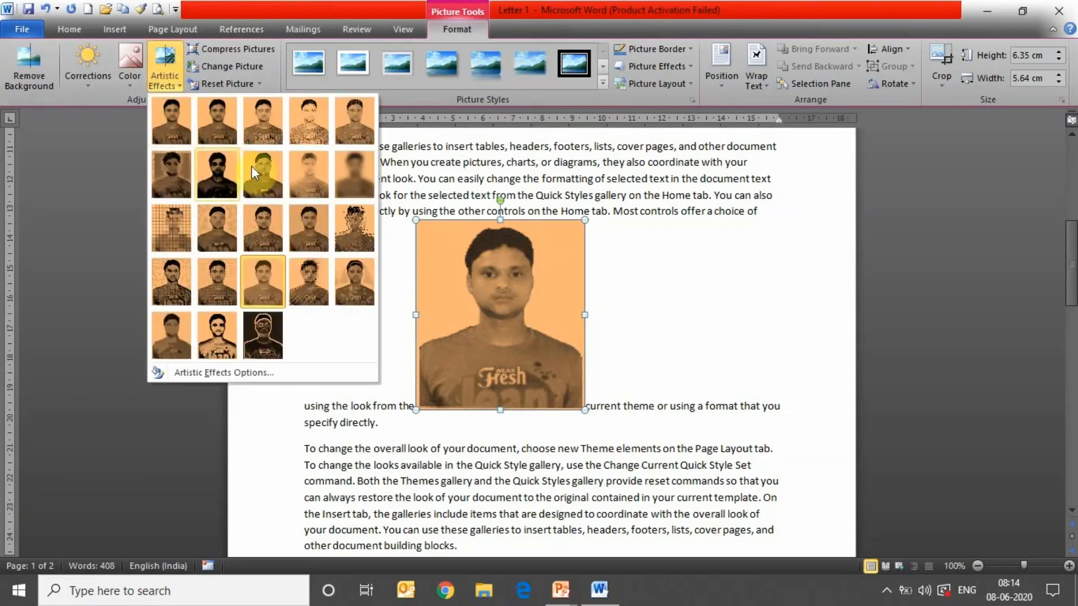
right_click(178, 219)
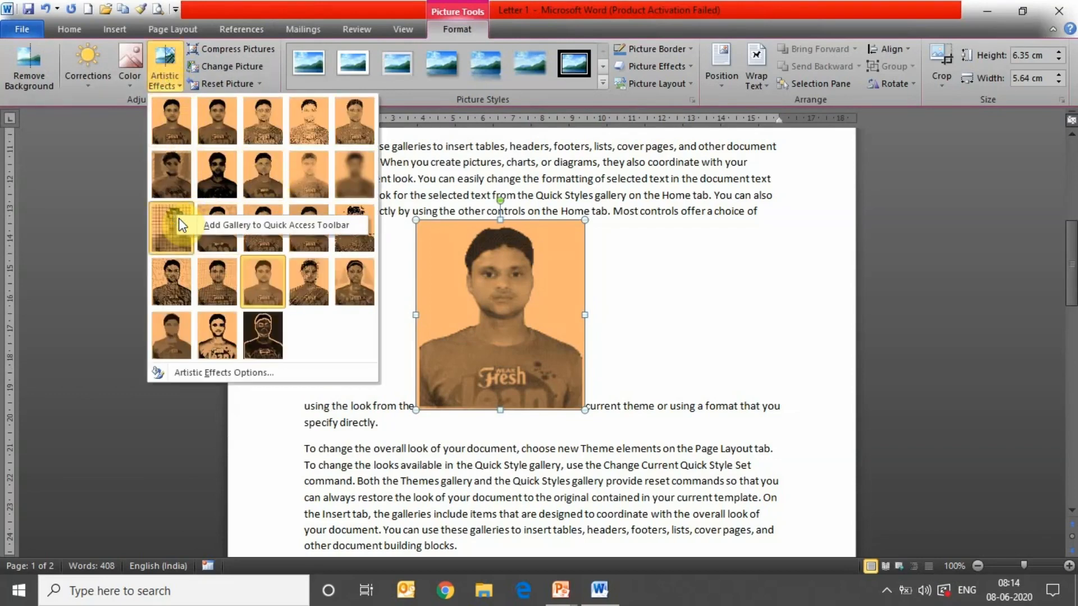
click(170, 230)
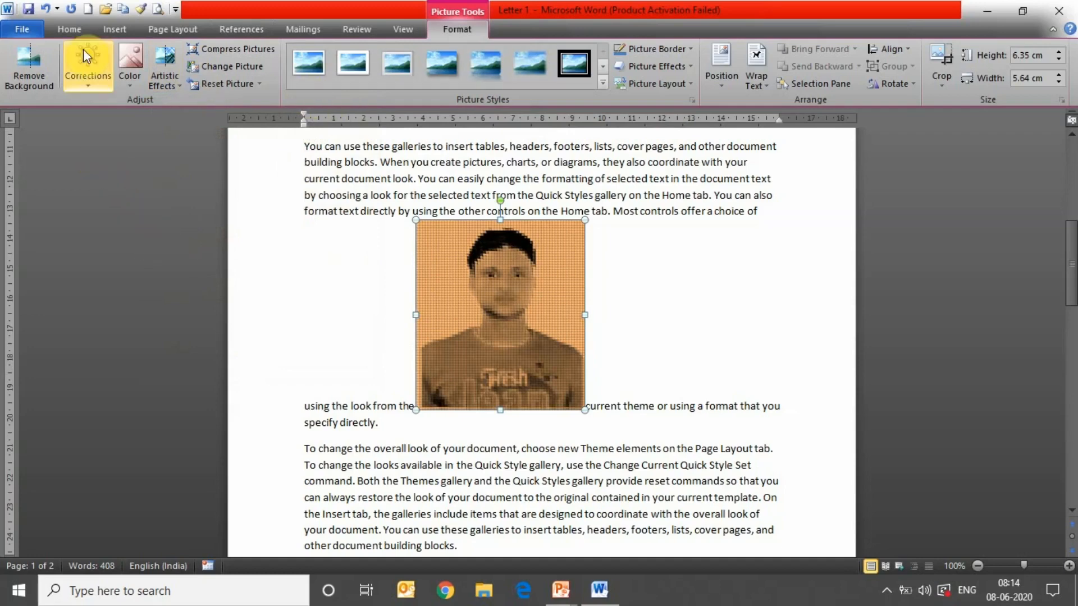
click(163, 83)
right_click(163, 83)
click(163, 84)
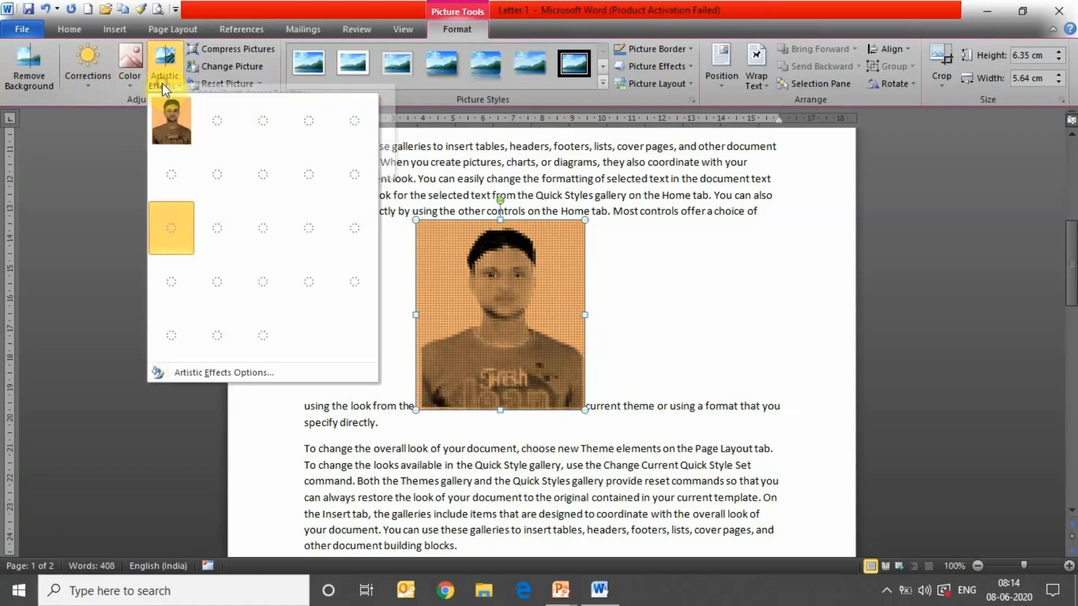
click(163, 84)
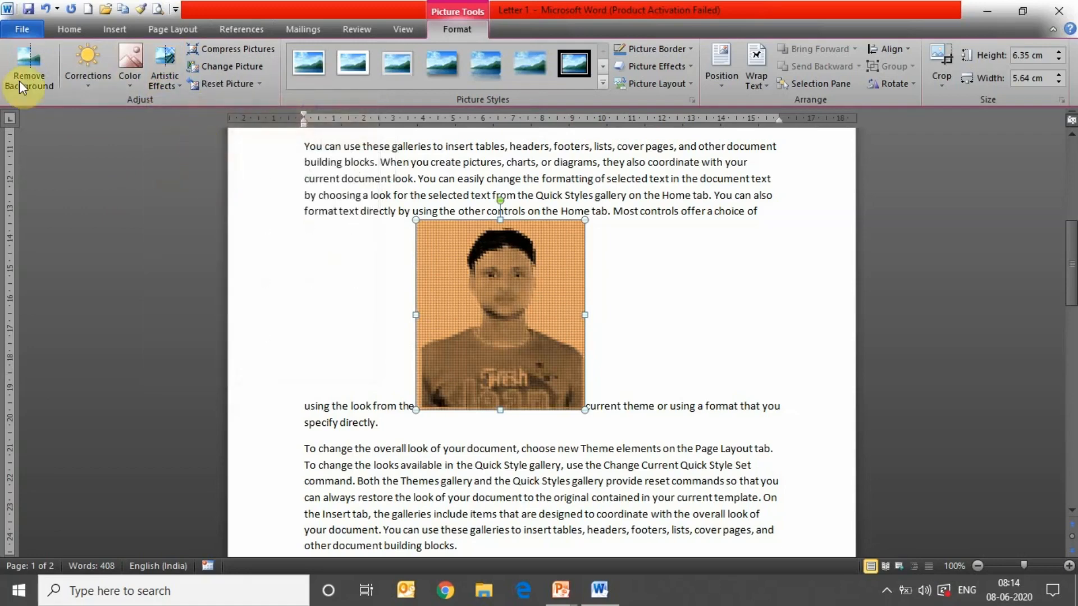
click(111, 28)
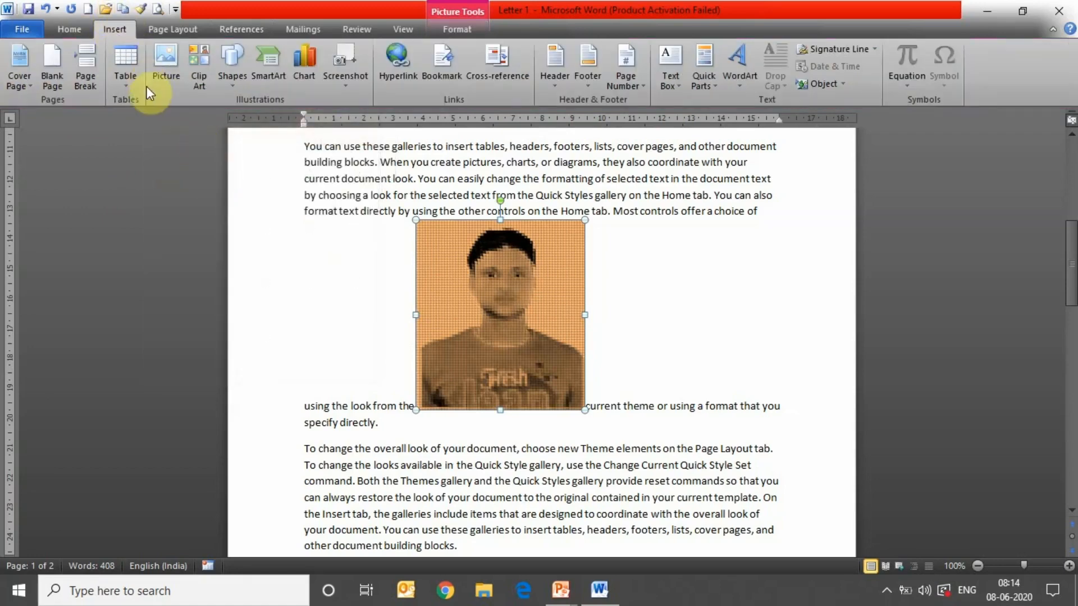
- Draw a rectangle to the right of the photo and fill it olive green
click(231, 83)
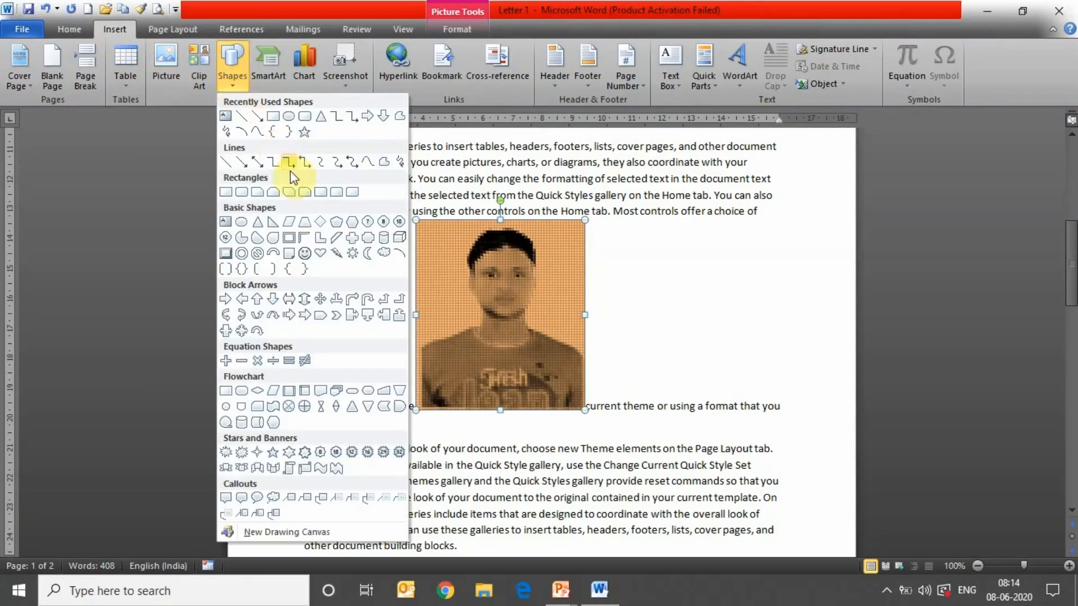
click(273, 116)
mouse_move(635, 247)
mouse_down()
mouse_move(785, 344)
mouse_move(790, 361)
mouse_up()
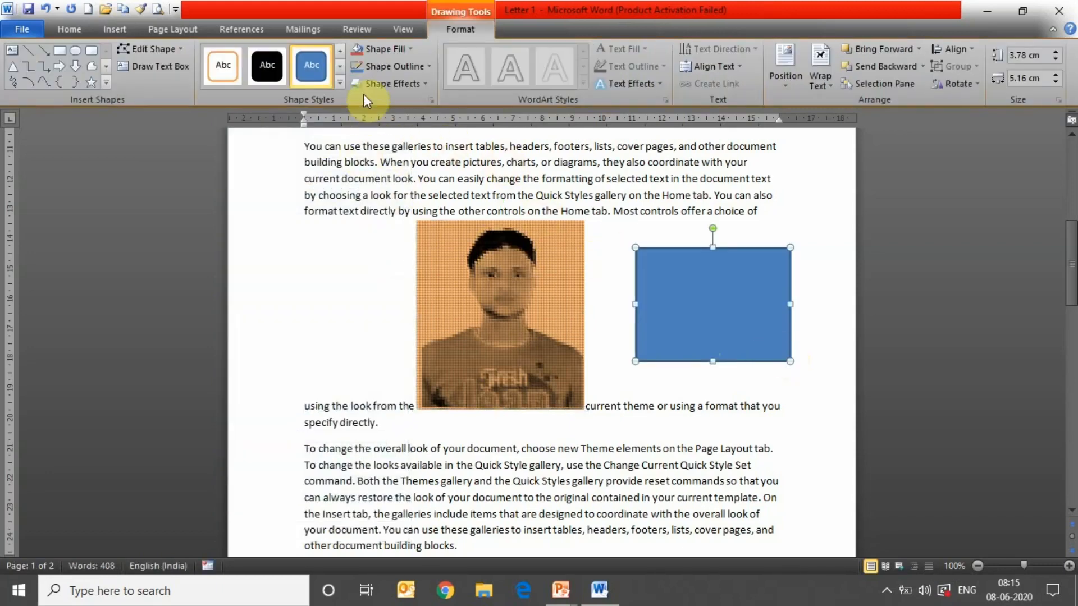
click(402, 53)
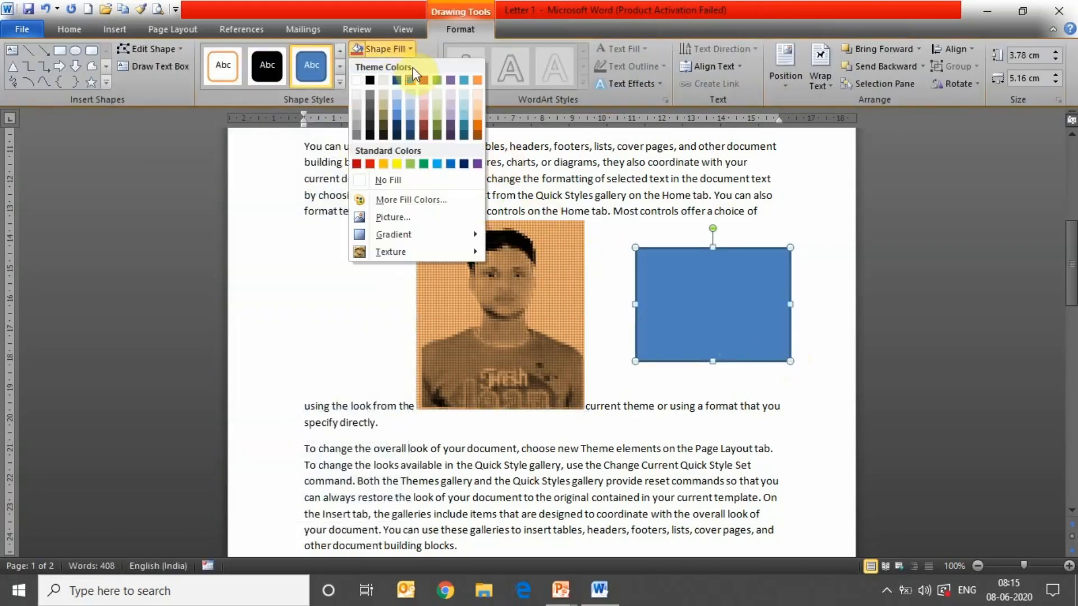
click(438, 82)
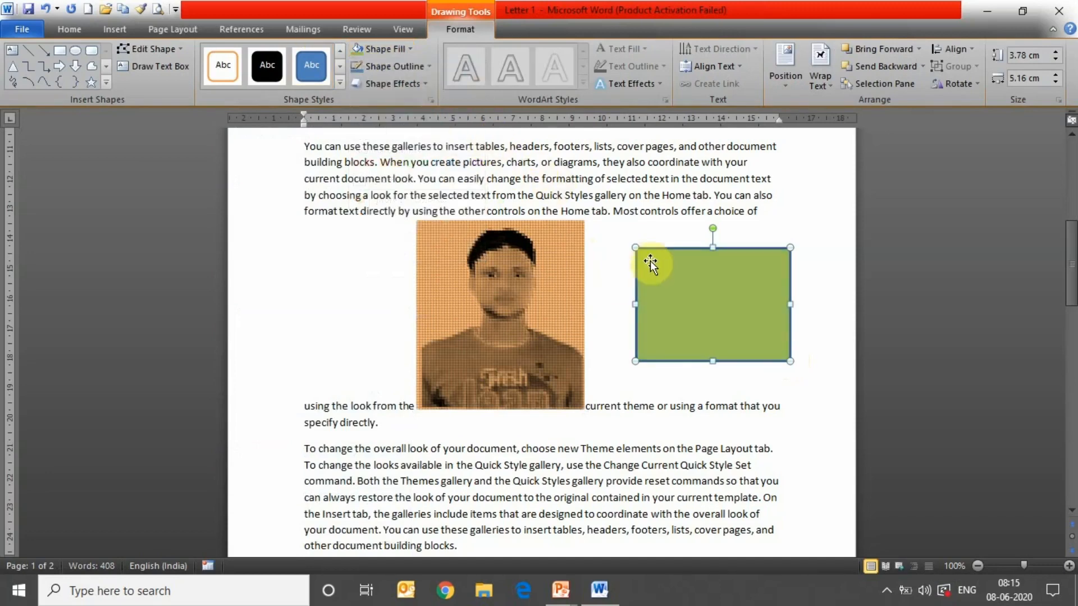
- Add the person's name as text inside the green rectangle
right_click(690, 289)
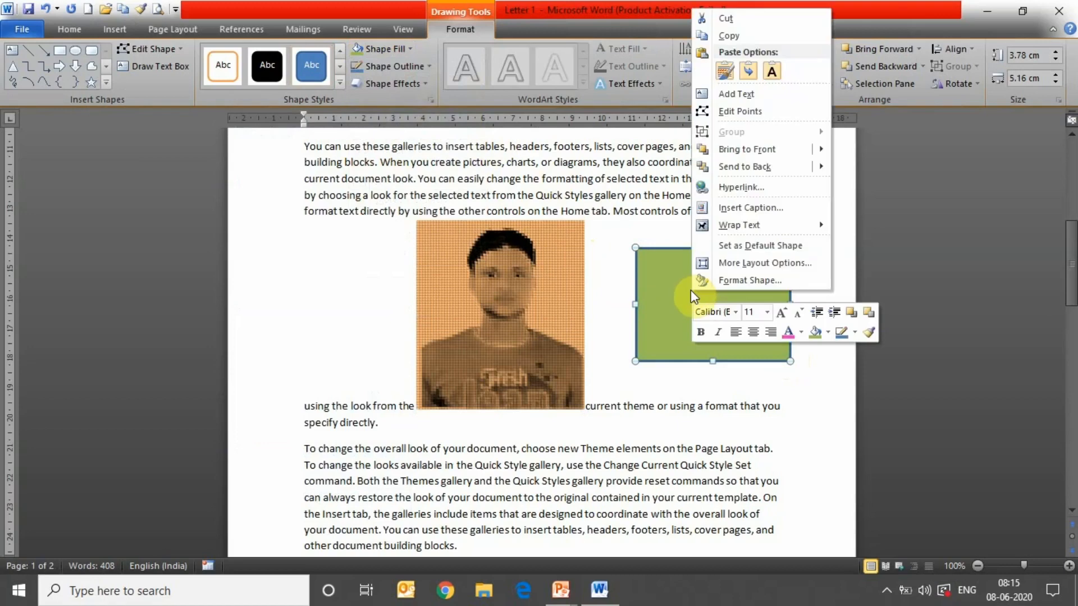
click(734, 94)
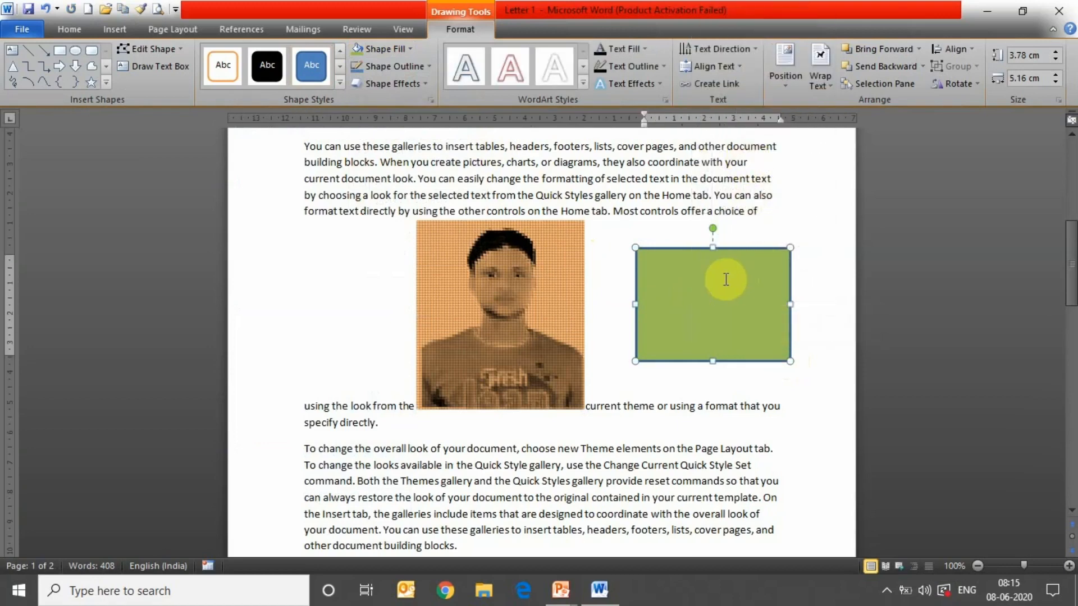
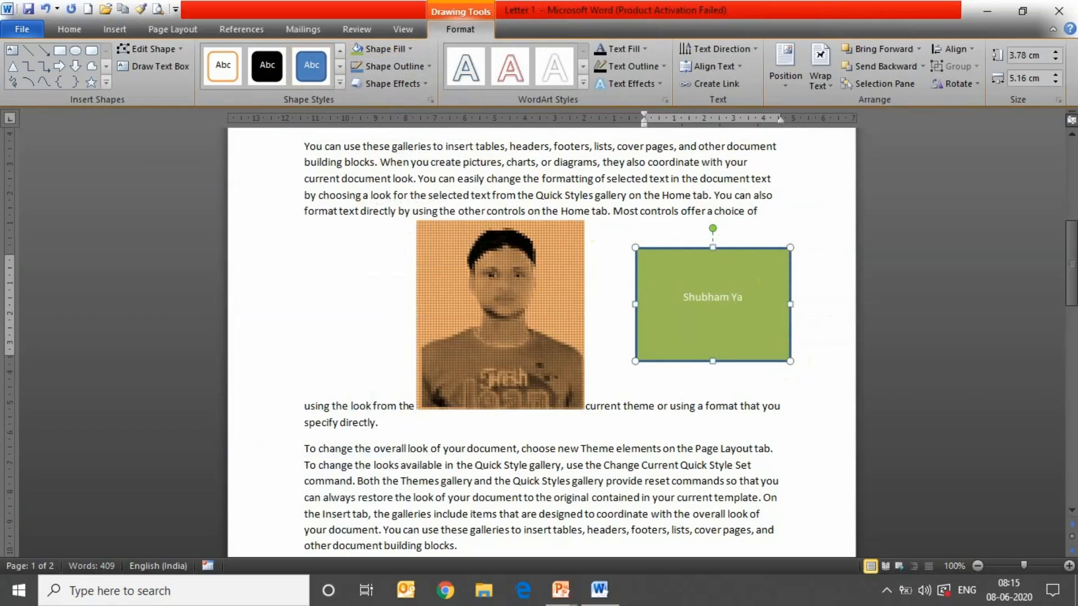
click(774, 401)
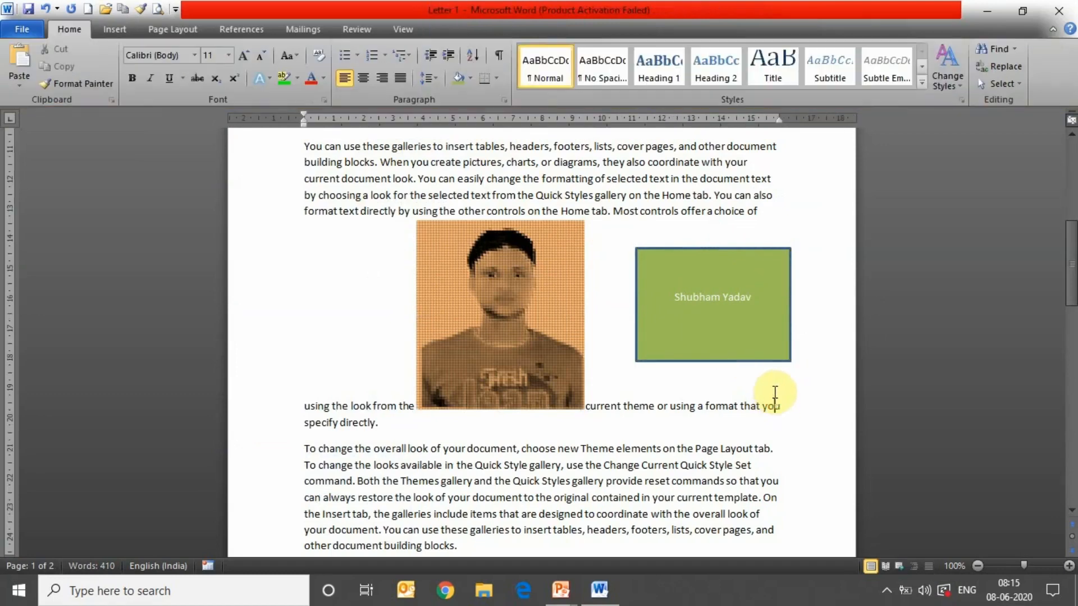
click(715, 329)
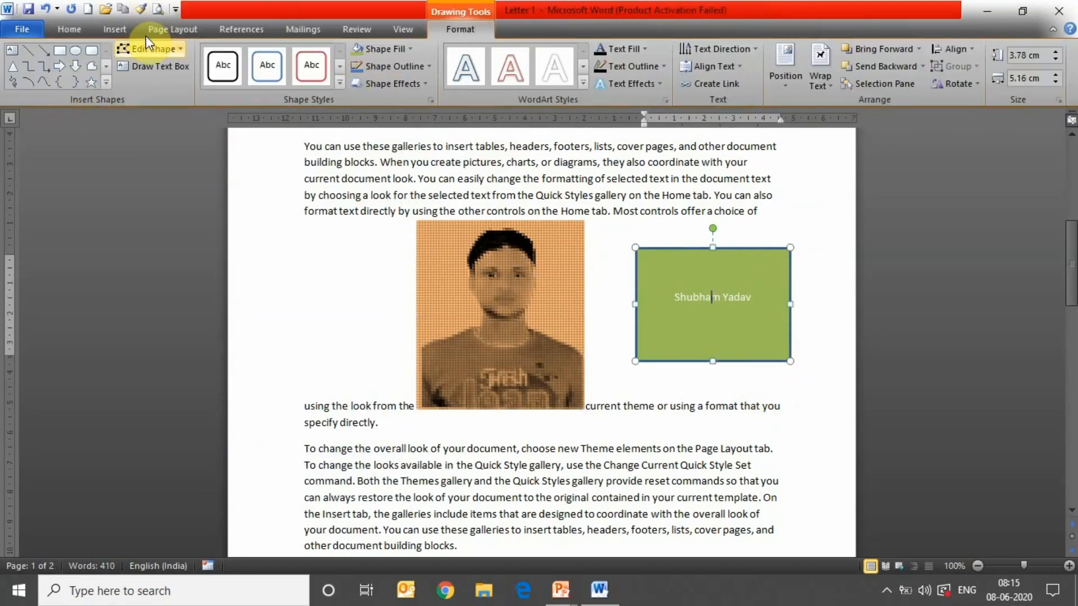
- Look through the Header and Page Number galleries without inserting anything, then show Page Layout
click(131, 31)
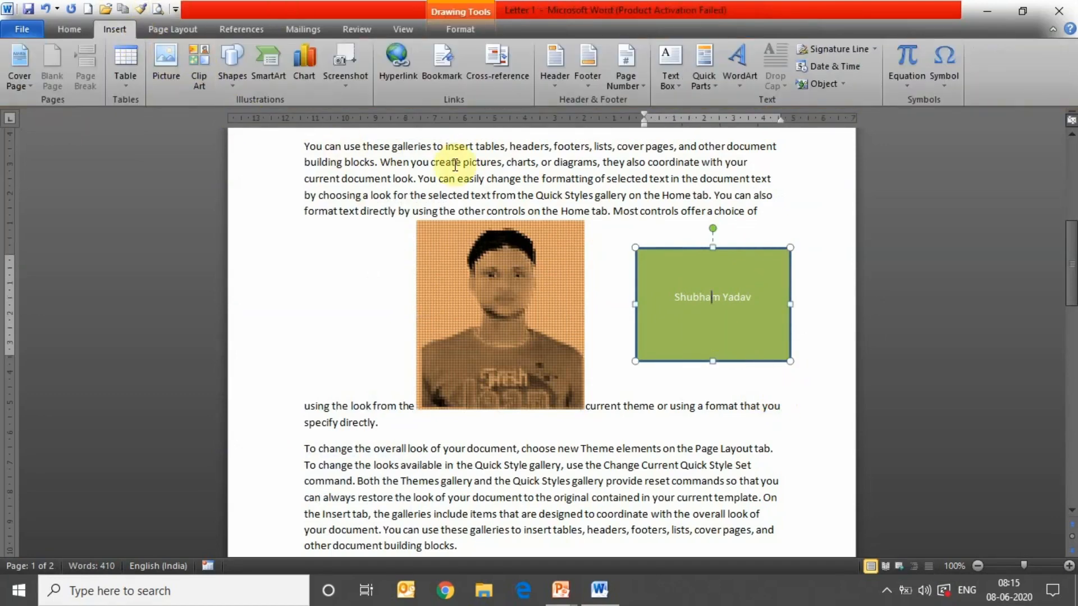
click(557, 62)
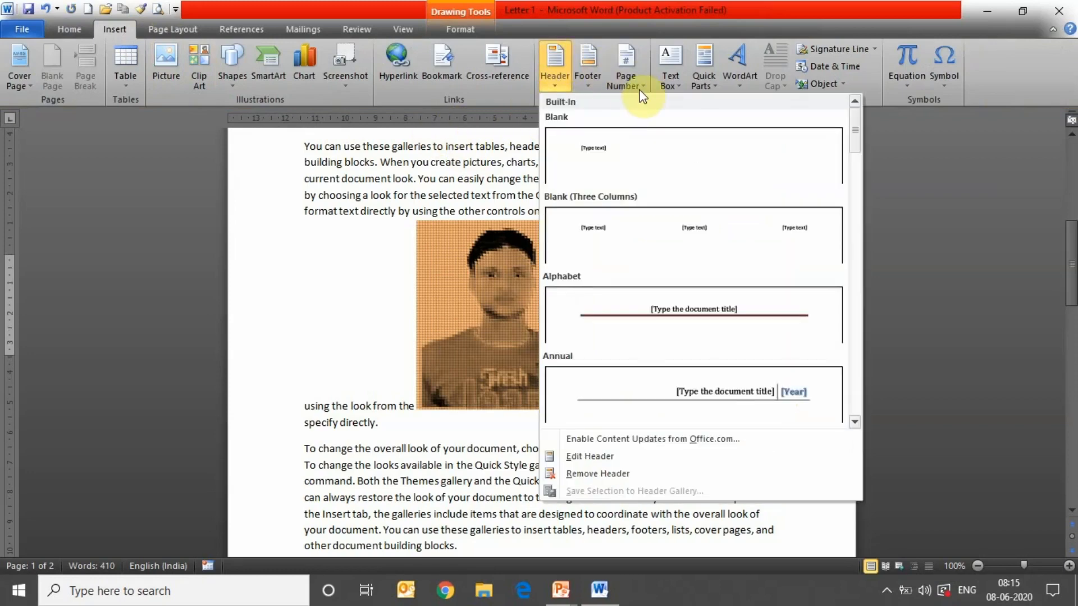
click(626, 82)
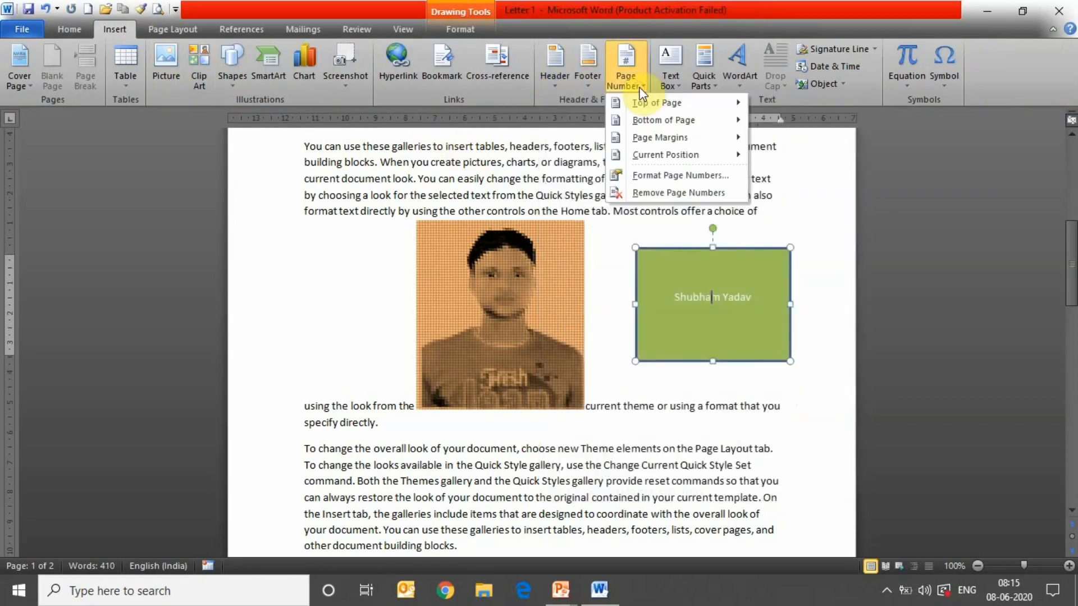
click(835, 159)
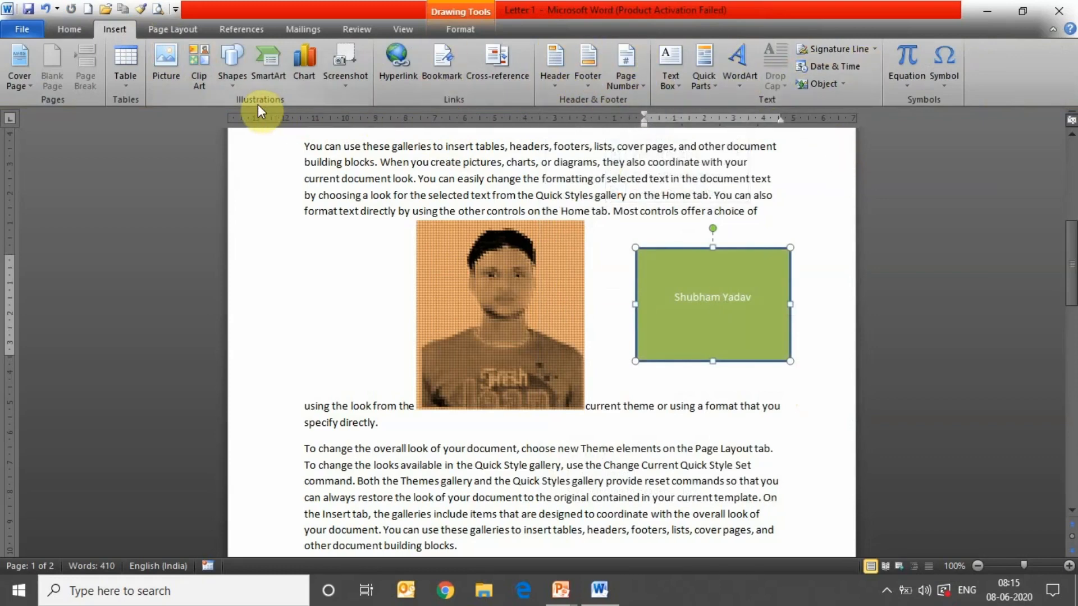
click(188, 31)
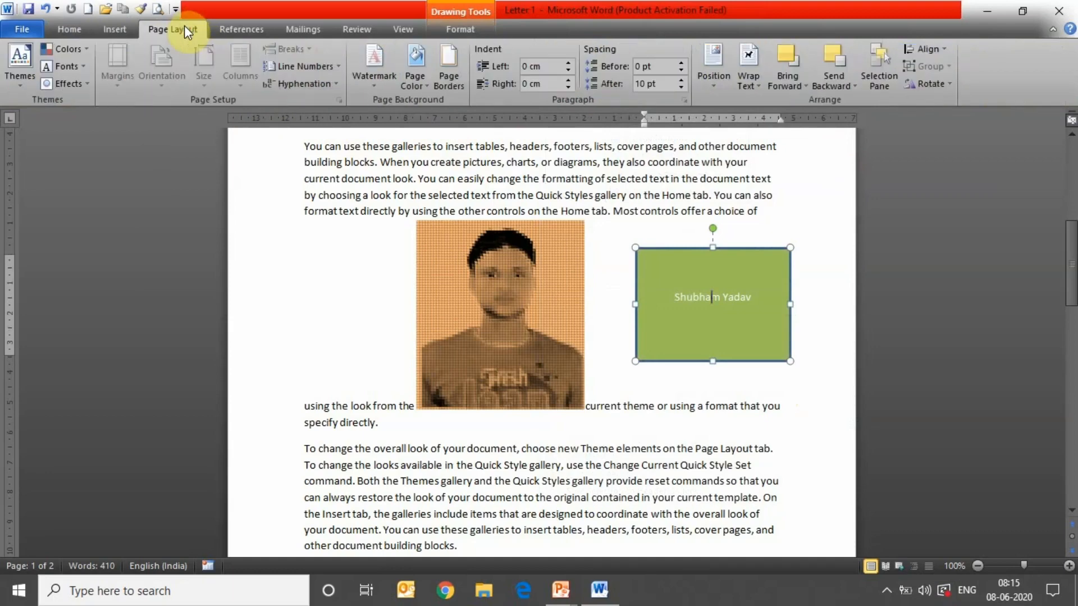
- Preview the Narrow margin preset, then switch the letter to Normal margins
click(307, 206)
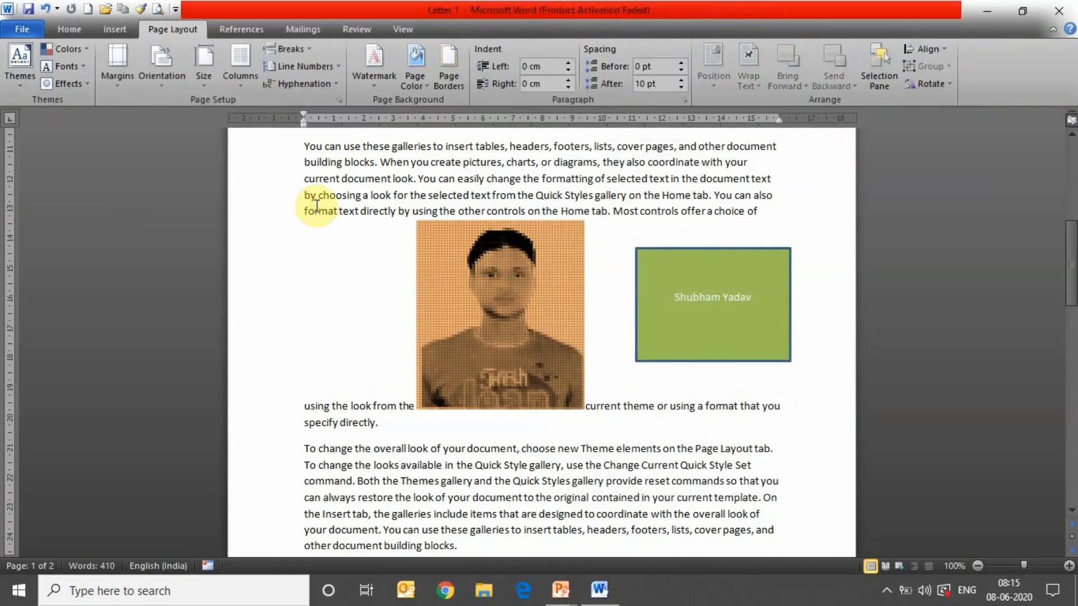
click(112, 86)
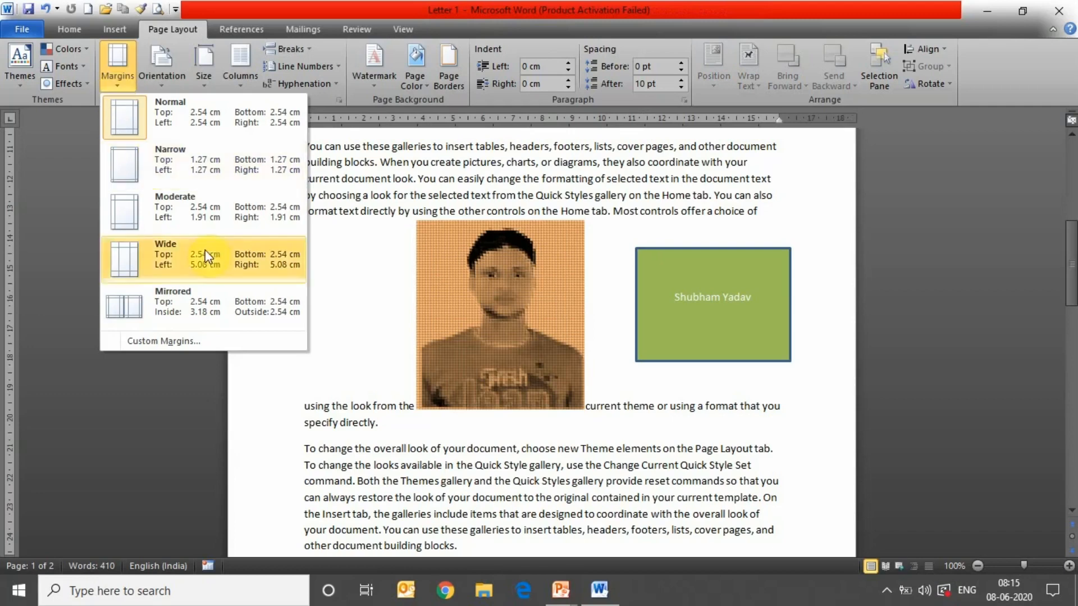
click(223, 175)
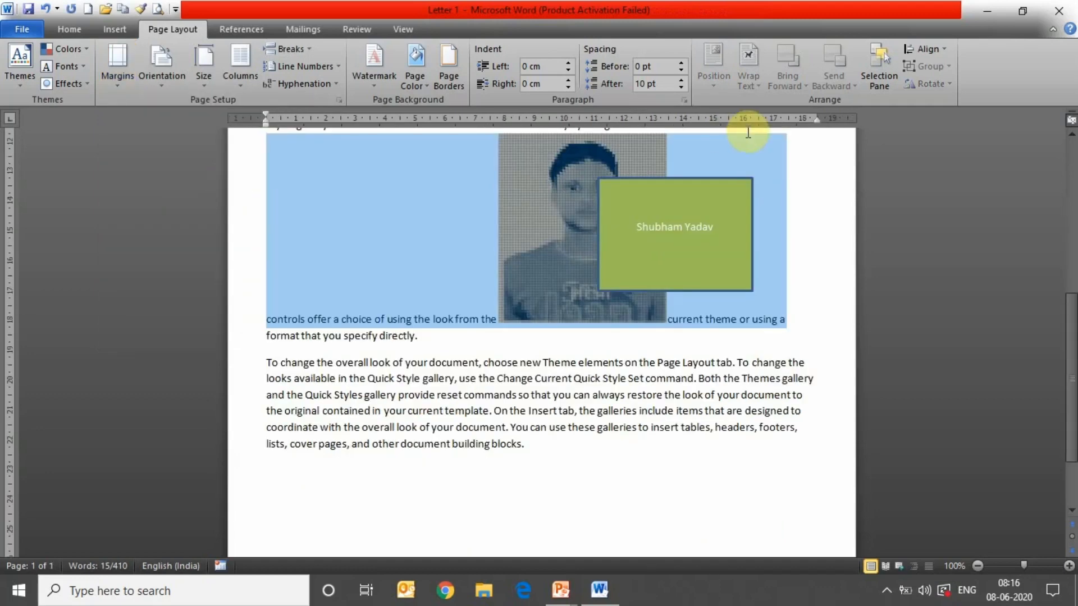
scroll(1072, 321, up, 1)
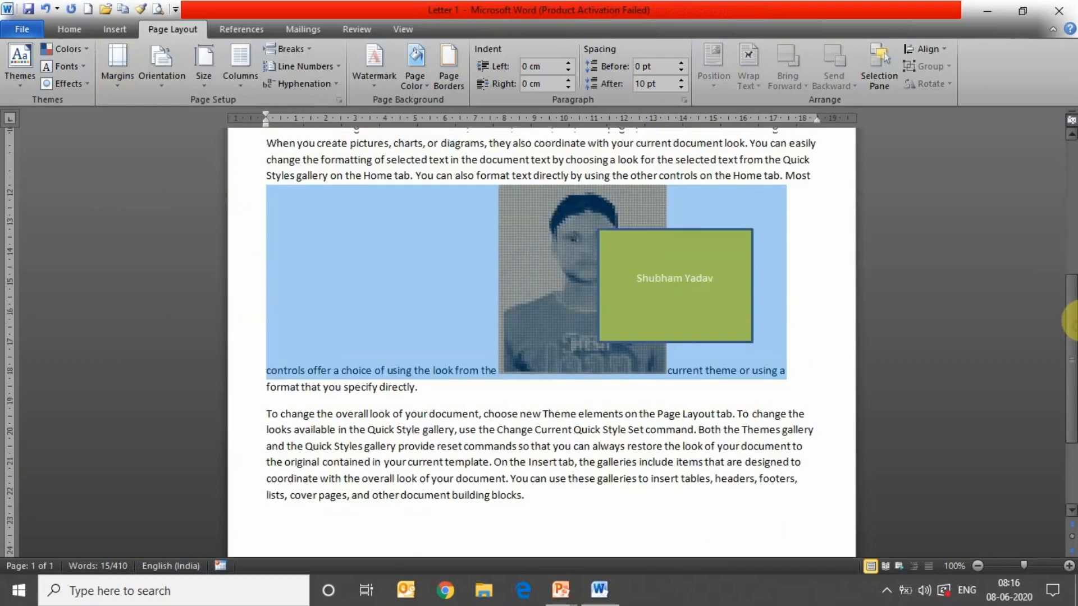
scroll(1070, 320, up, 7)
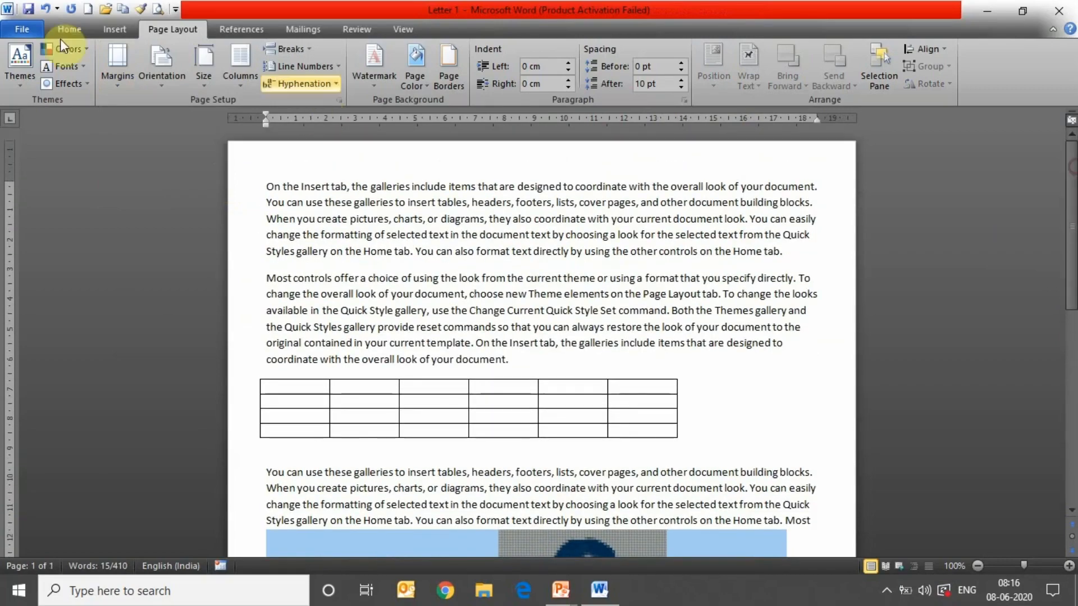
click(163, 78)
click(133, 80)
click(133, 80)
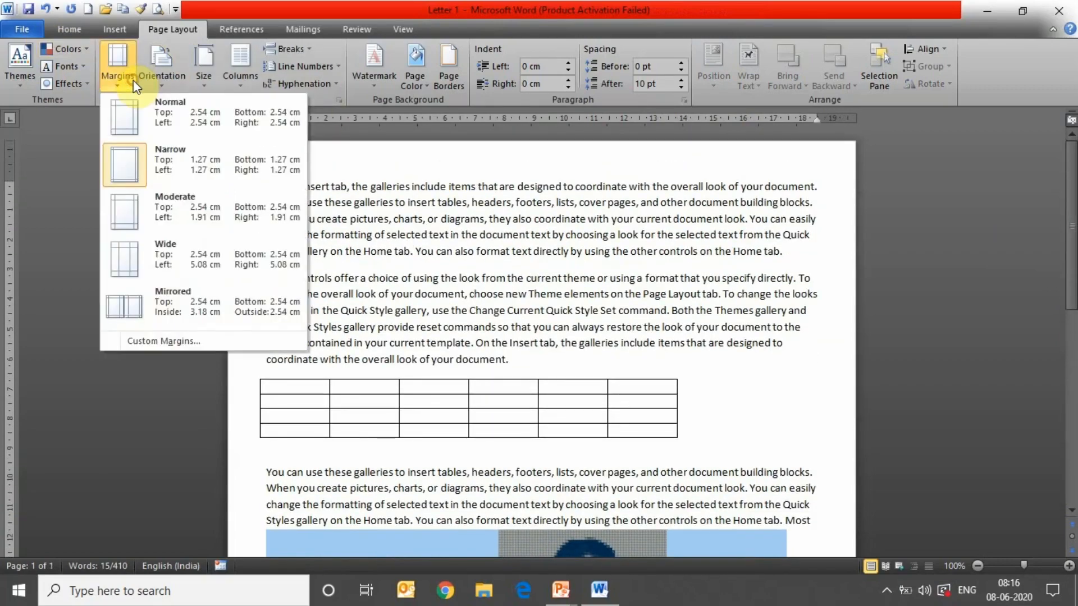
click(130, 115)
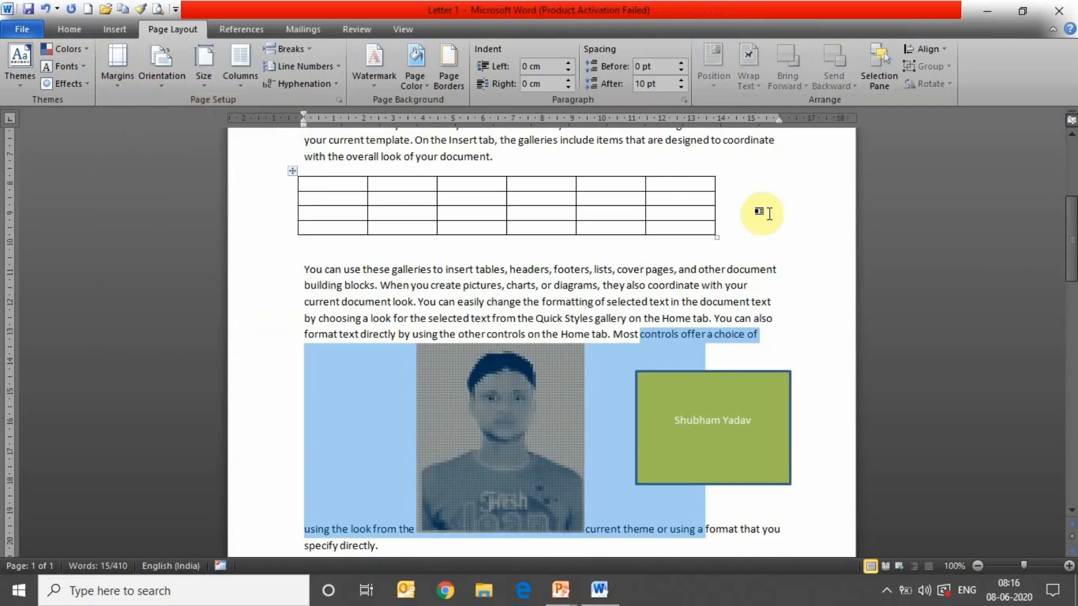
- Try Moderate and Wide 5.08 cm margins, then settle on Narrow 1.27 cm margins
drag(1071, 264, 1073, 190)
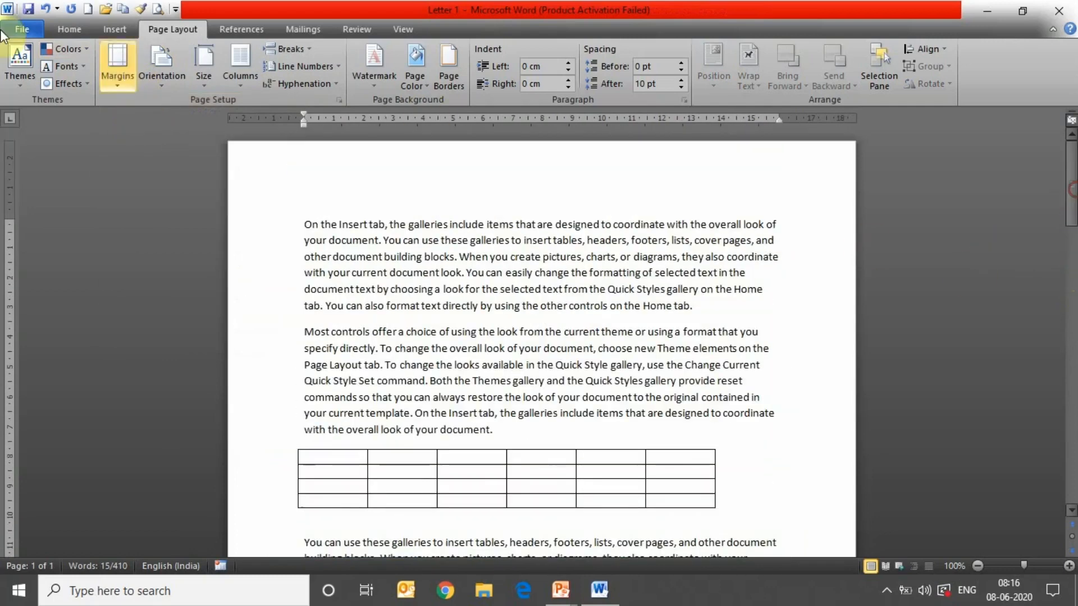
click(116, 80)
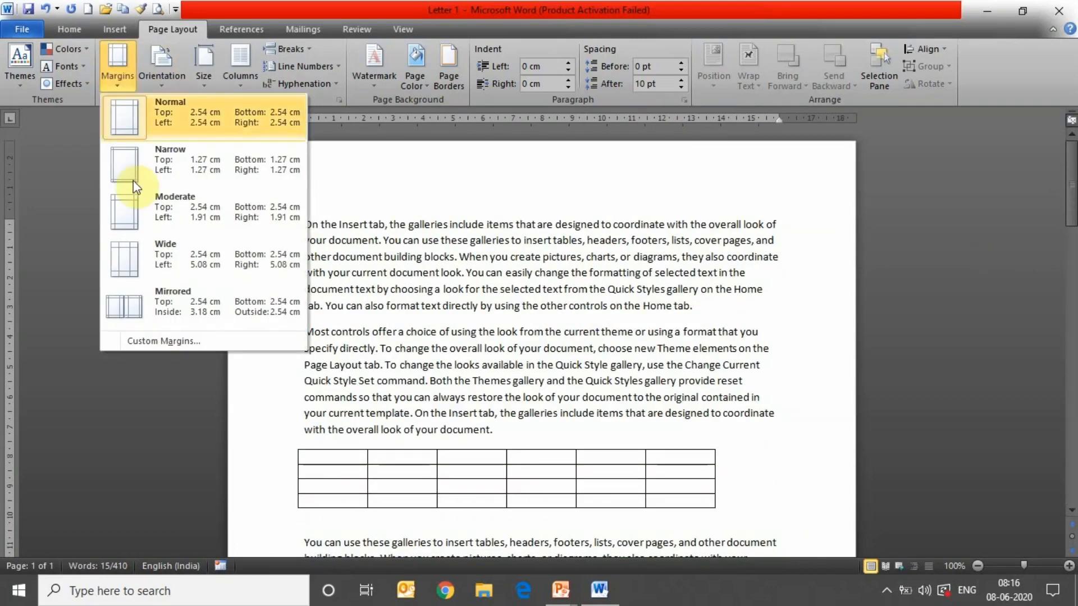
click(147, 216)
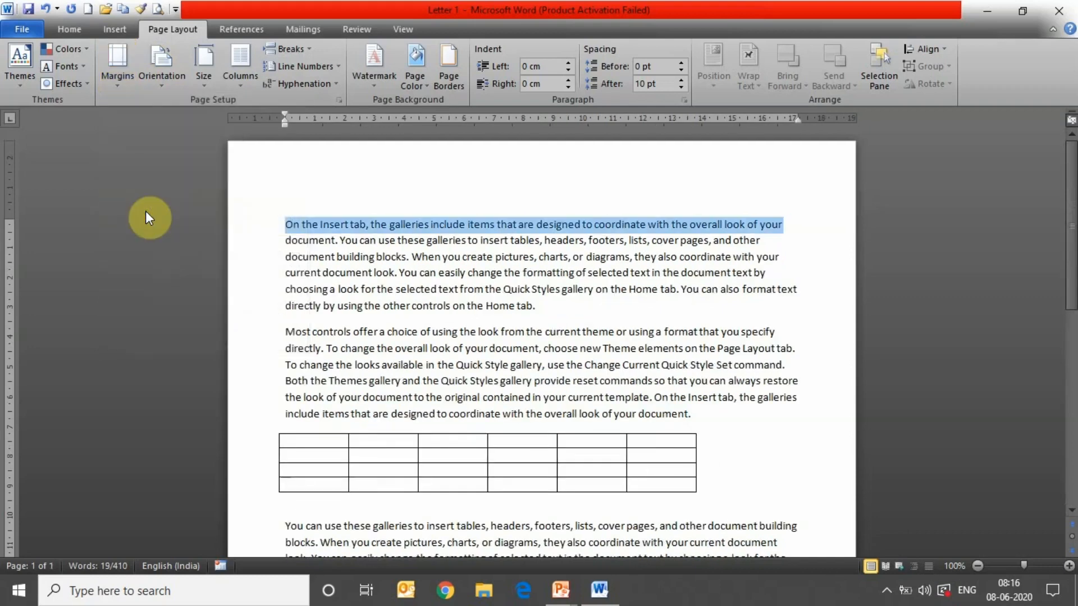
click(119, 83)
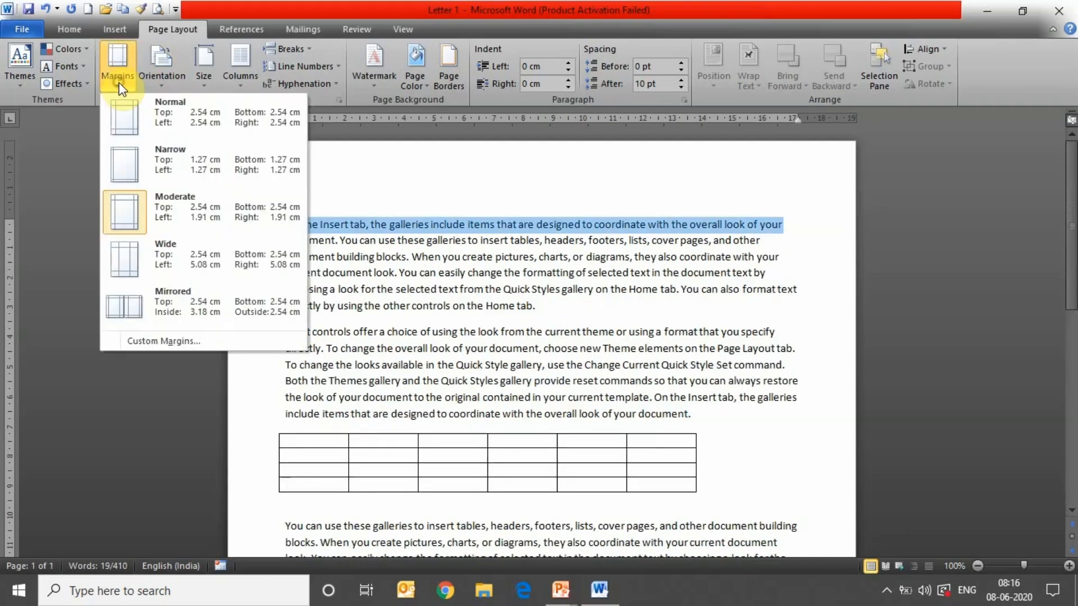
click(210, 264)
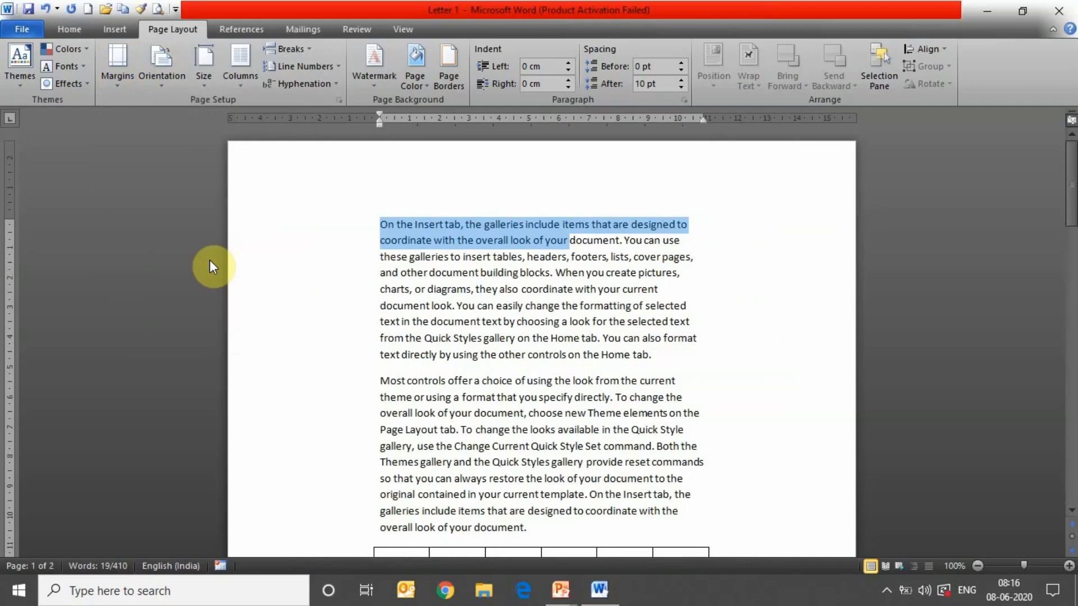
click(117, 79)
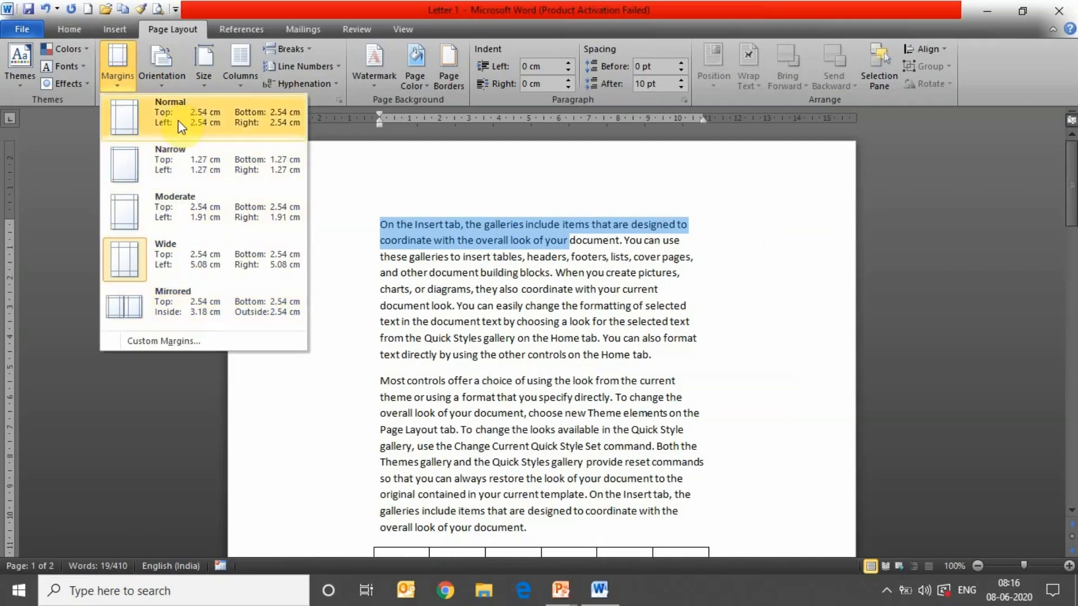
right_click(178, 150)
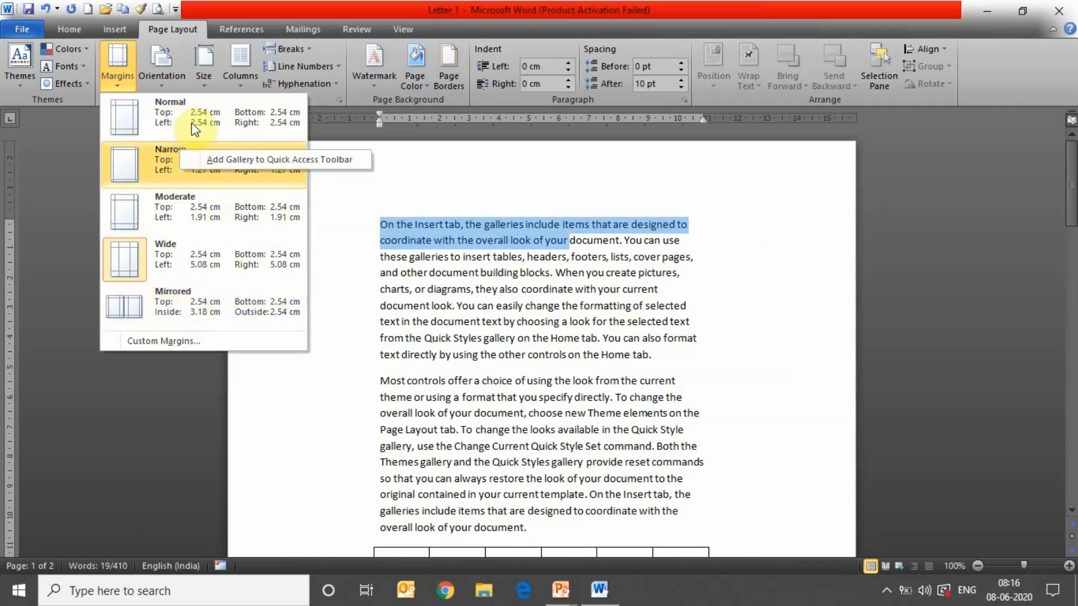
click(166, 166)
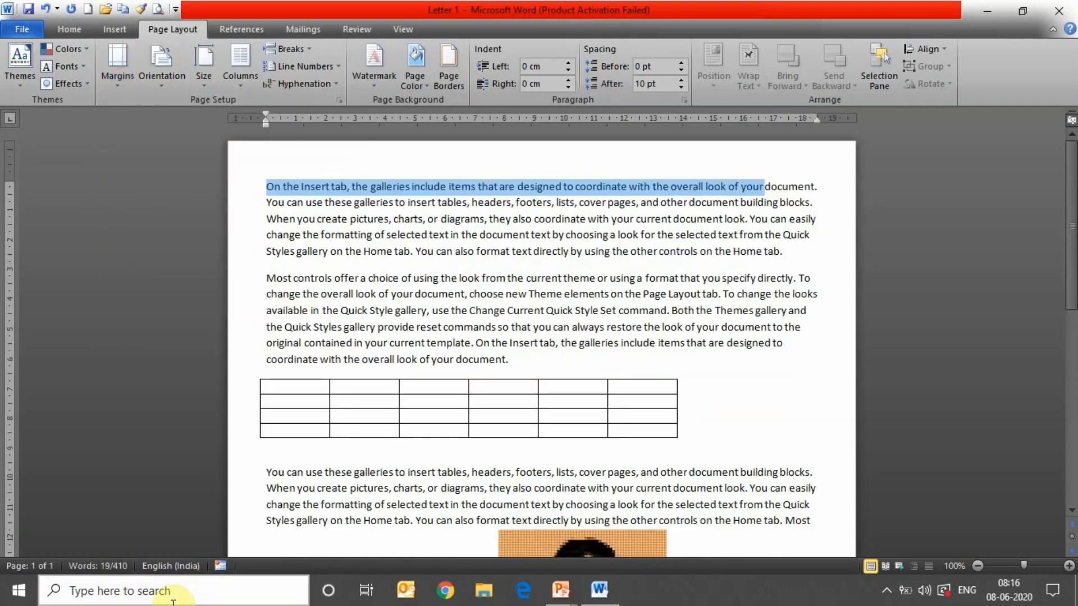
click(171, 88)
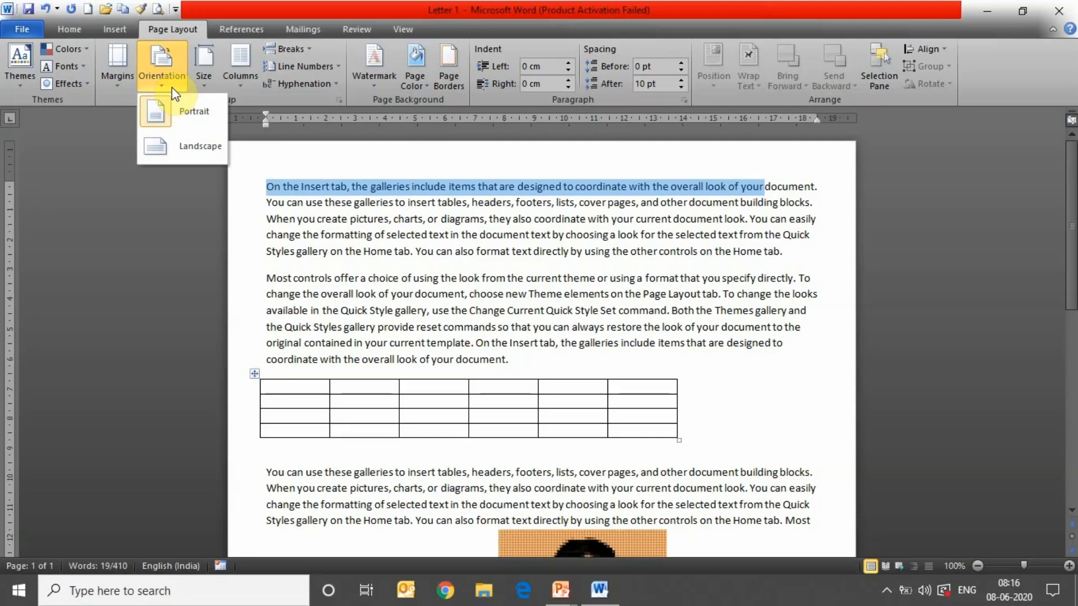
- Turn Letter 1 to landscape orientation and scroll through the widened page
click(200, 145)
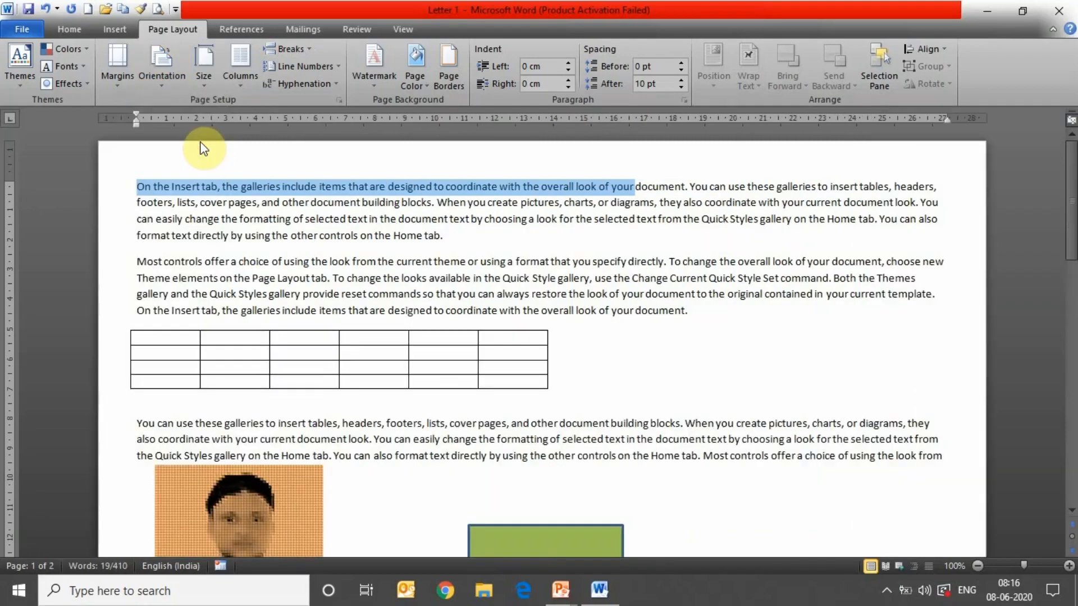
drag(1071, 188, 1073, 278)
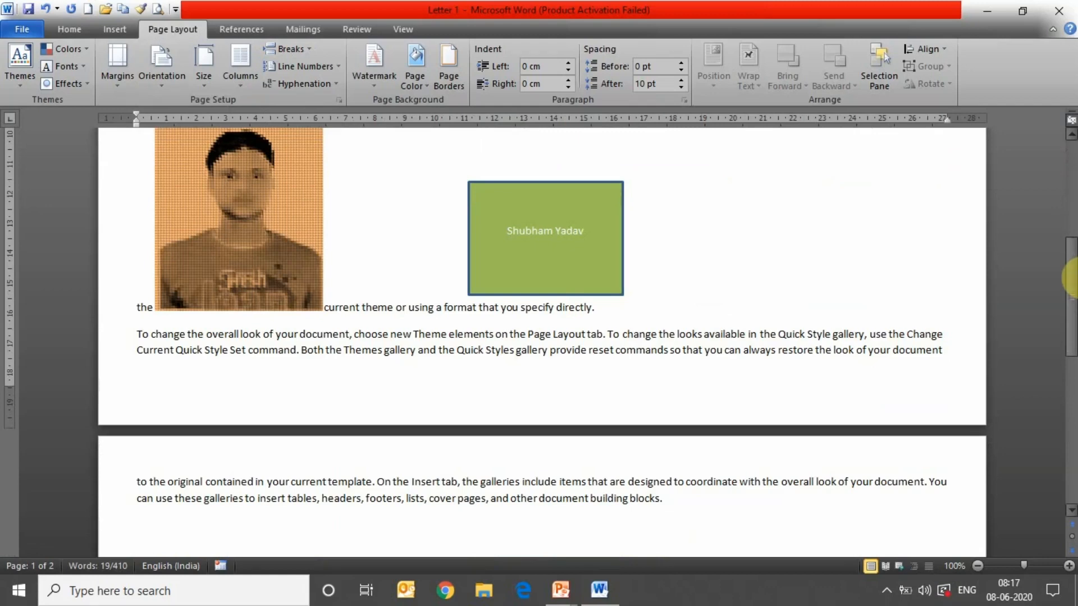
drag(1070, 278, 1069, 198)
click(200, 79)
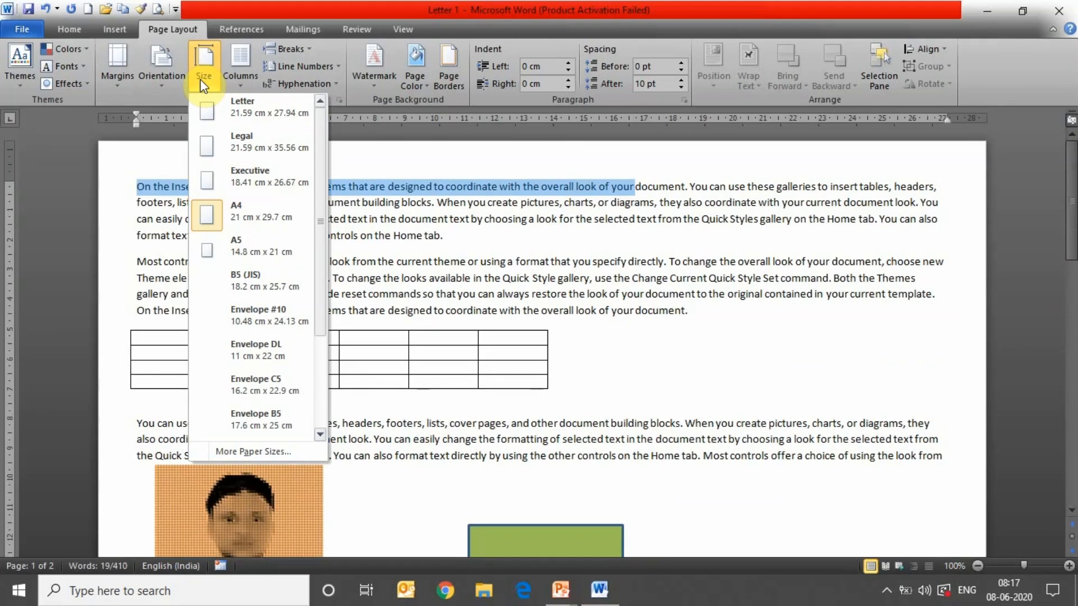
- Undo five changes, removing the layout, green box, photo and table, then redo the body text
click(523, 293)
key(ctrl+z)
key(ctrl+z)
key(ctrl+z)
key(ctrl+z)
key(ctrl+z)
key(ctrl+z)
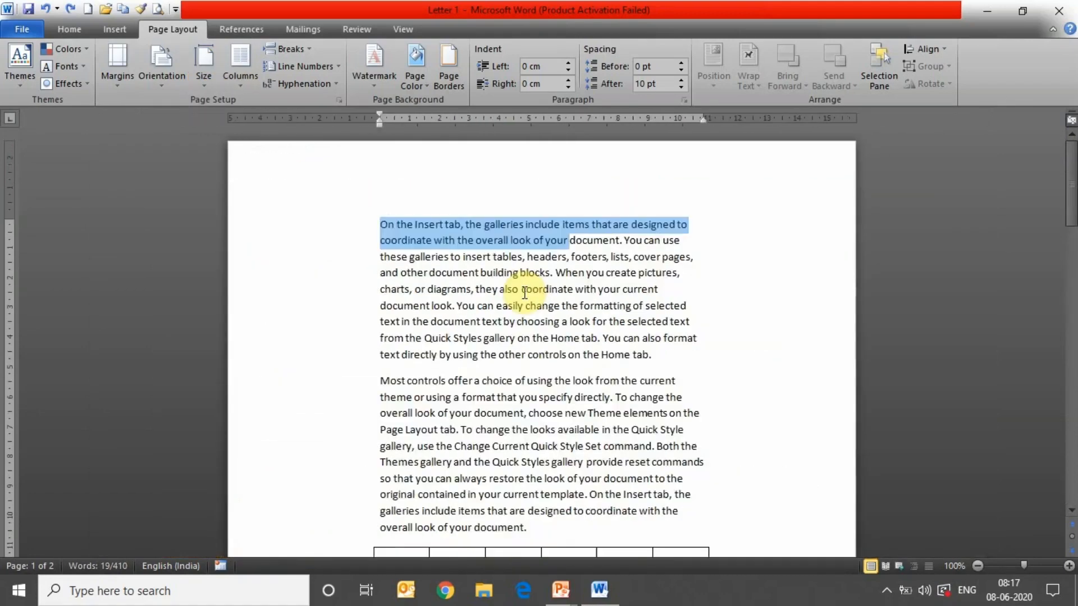
key(ctrl+z)
key(ctrl+z)
key(ctrl+z)
key(ctrl+z)
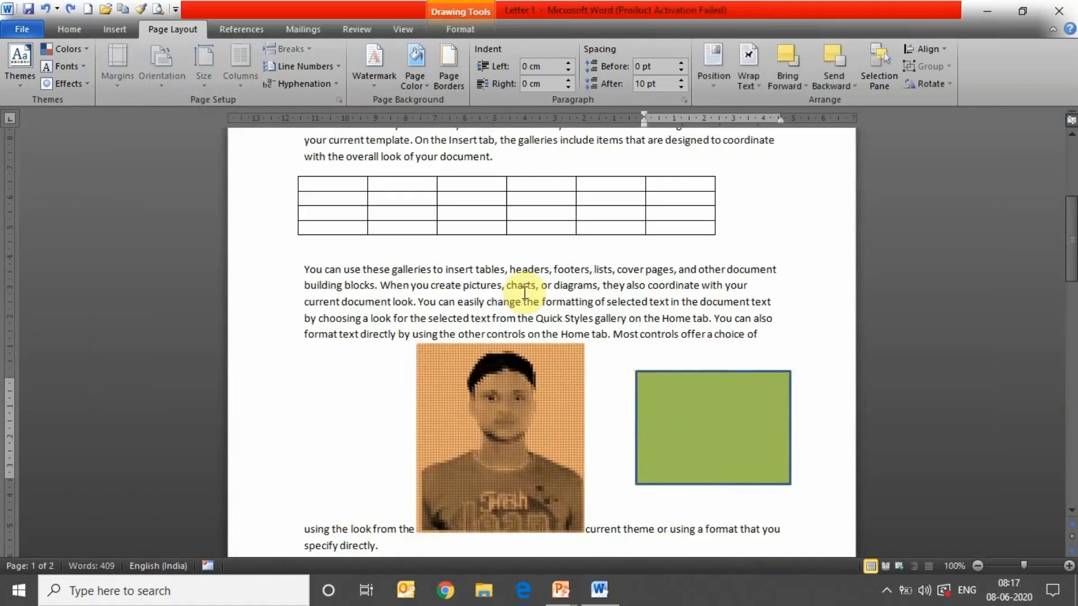
key(ctrl+z)
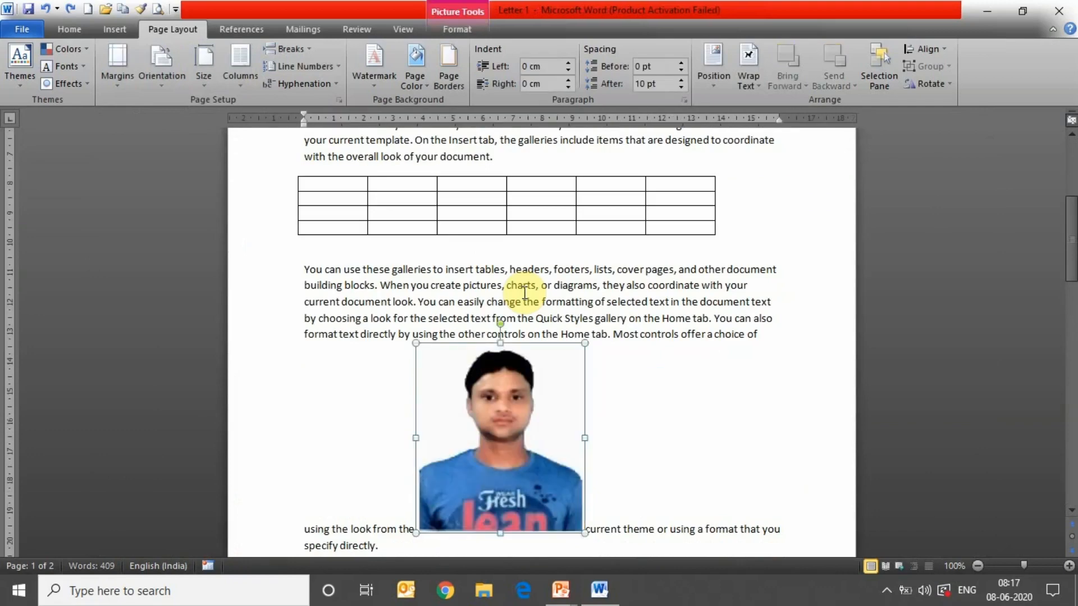
key(ctrl+z)
key(ctrl+z)
key(ctrl+z)
key(ctrl+z)
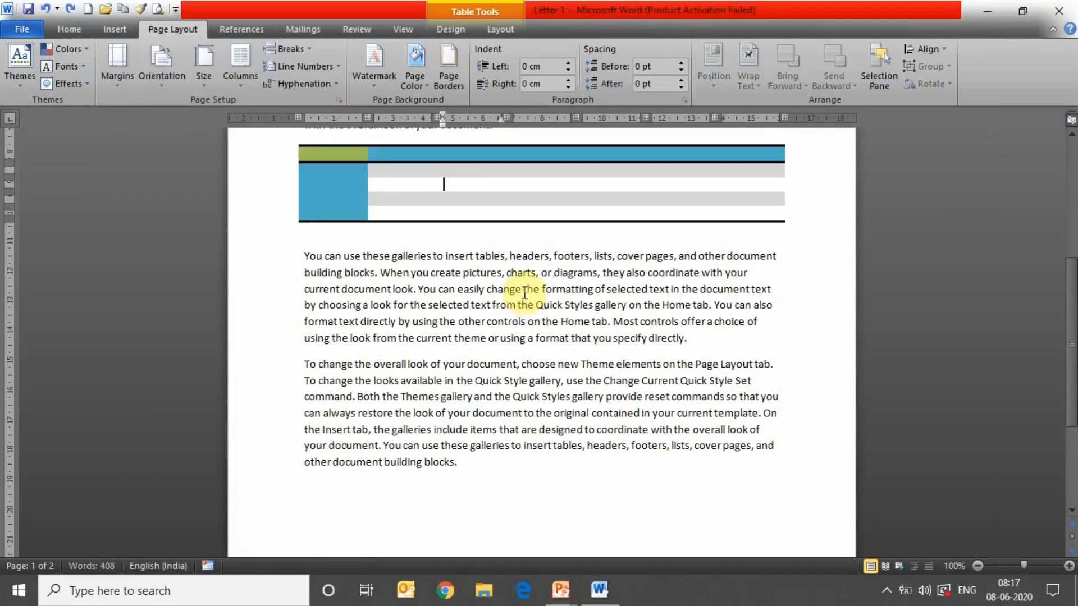
key(ctrl+z)
key(ctrl+z)
key(ctrl+z)
key(ctrl+z)
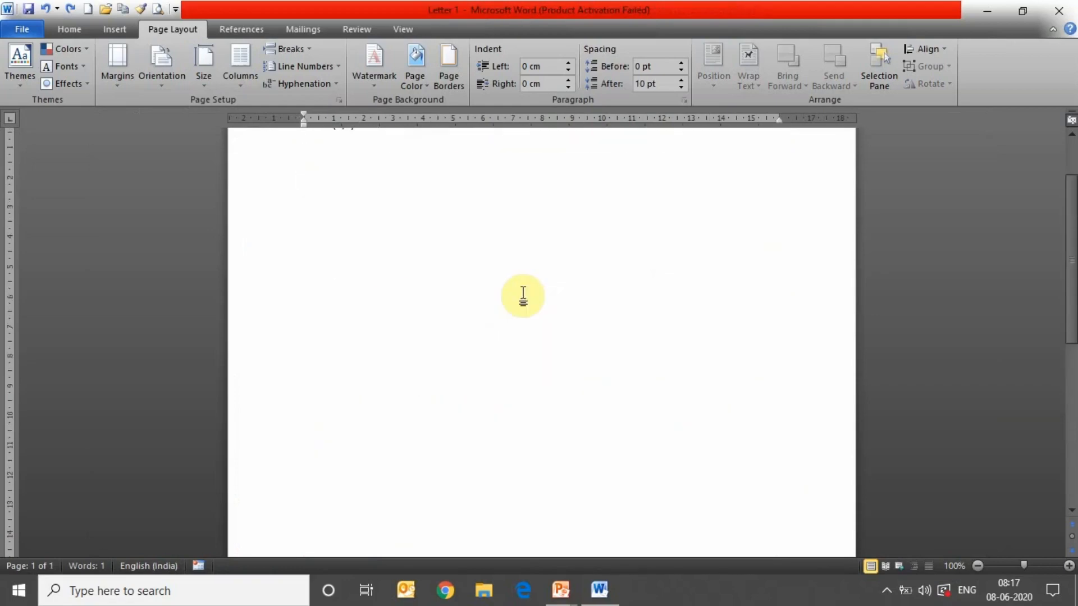
key(ctrl+y)
drag(1073, 315, 1073, 263)
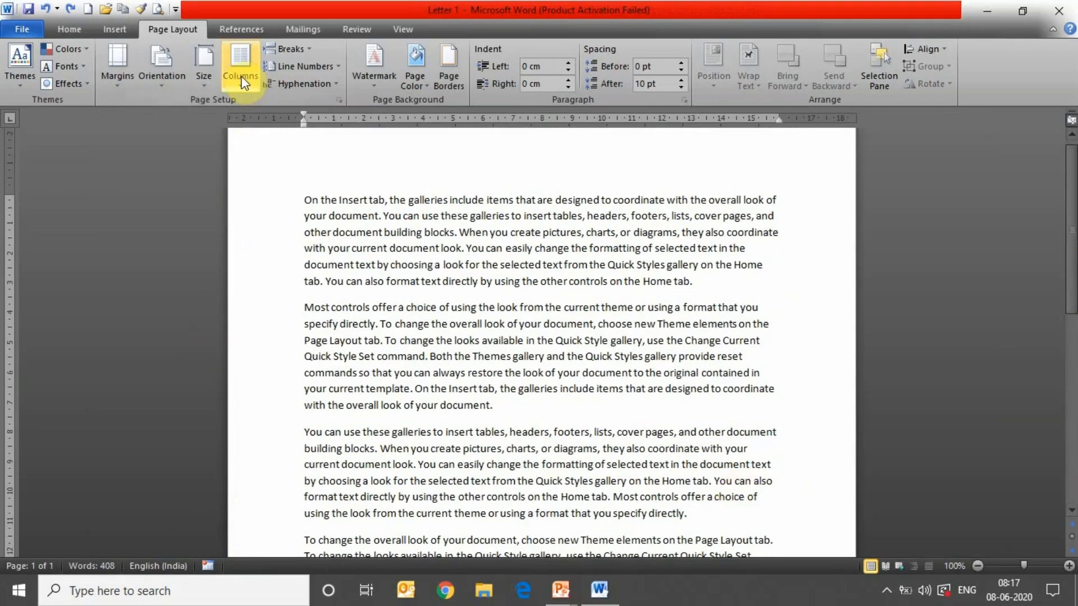
- Split the letter text into three columns
click(493, 216)
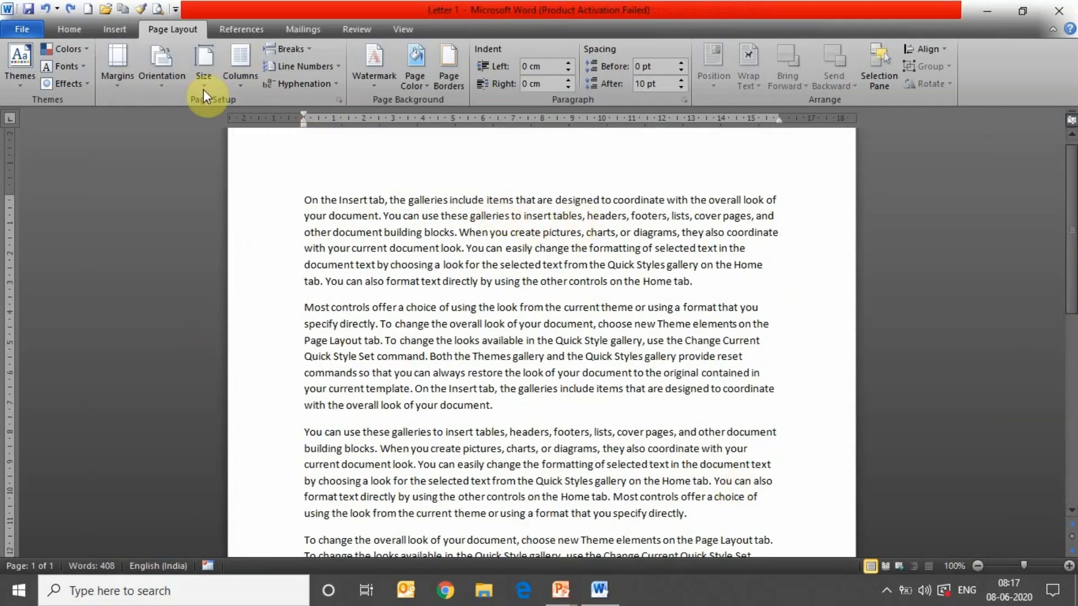
click(248, 80)
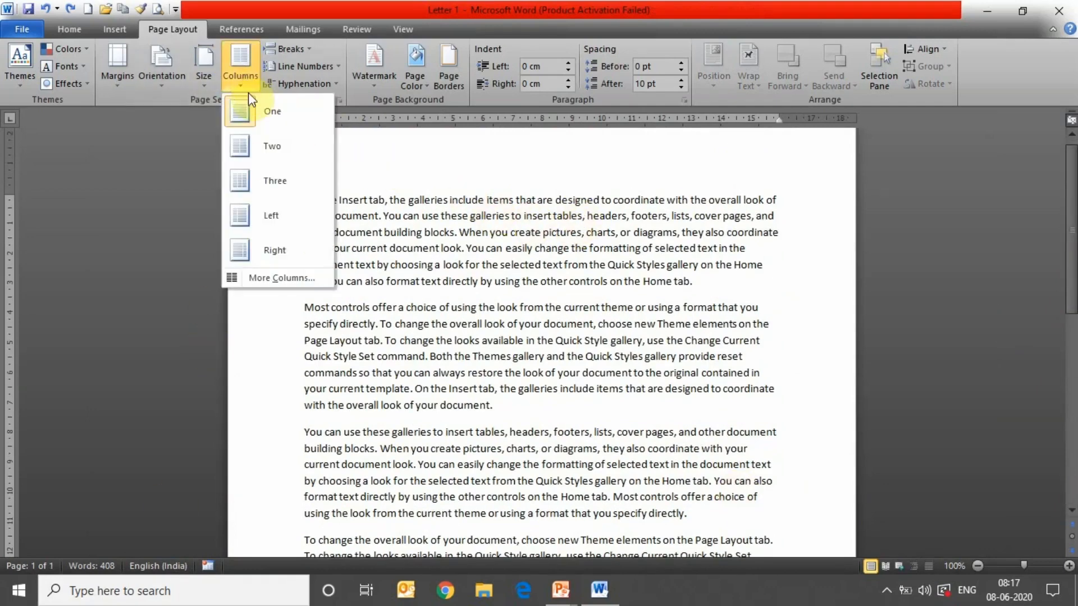
click(268, 167)
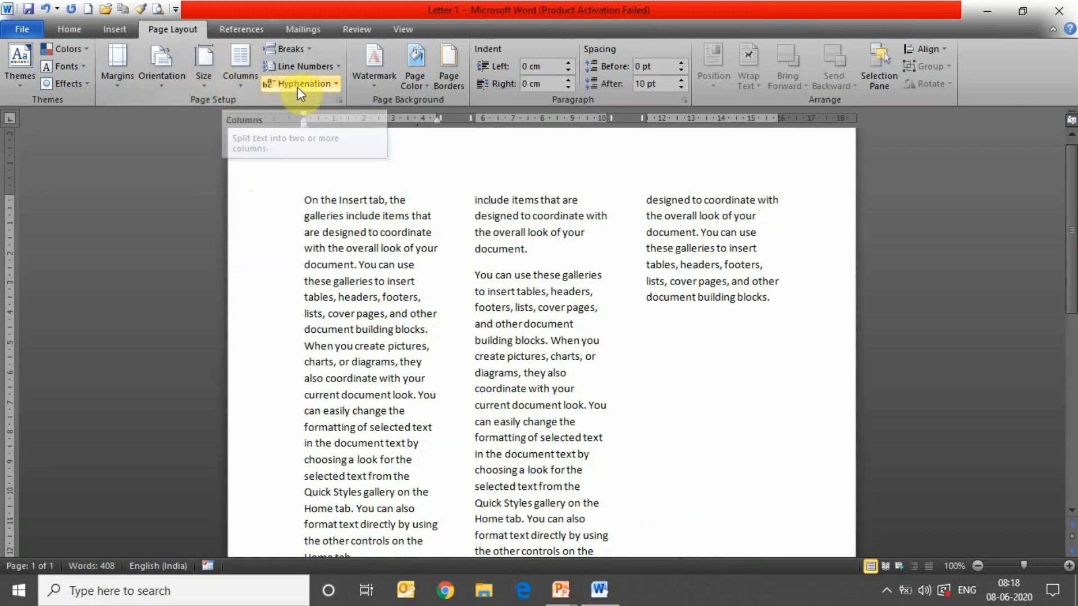
- Insert a column break in column 2 after 'formatting of sele'
click(304, 51)
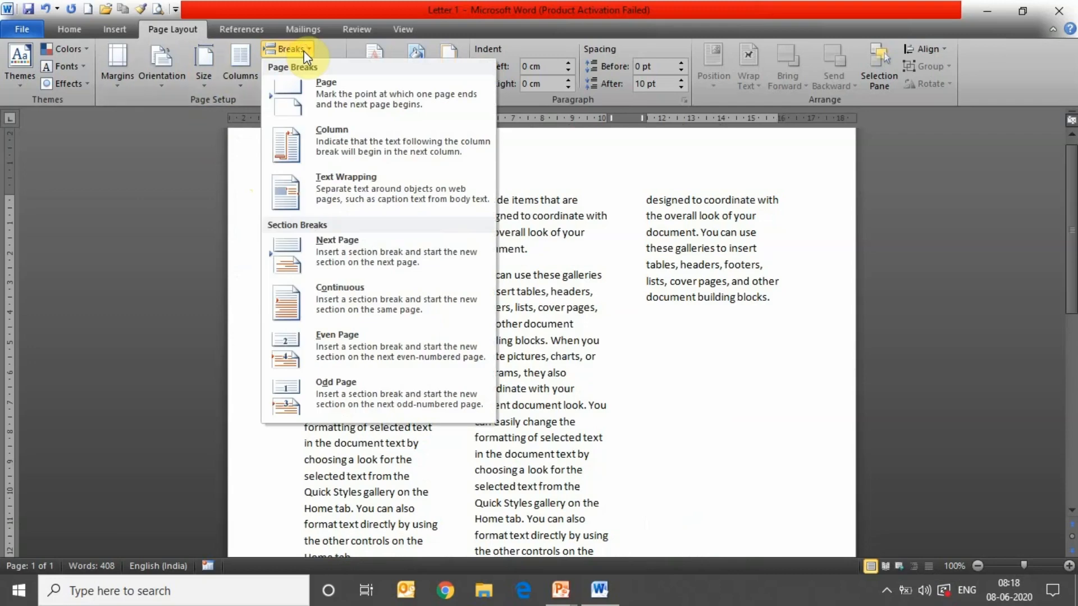
click(614, 400)
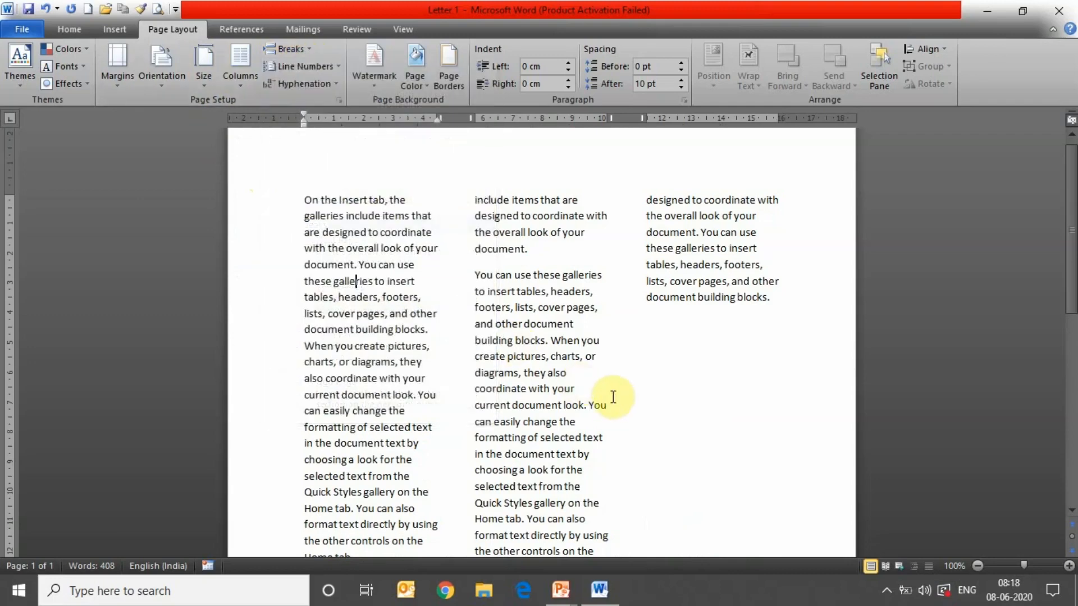
click(560, 437)
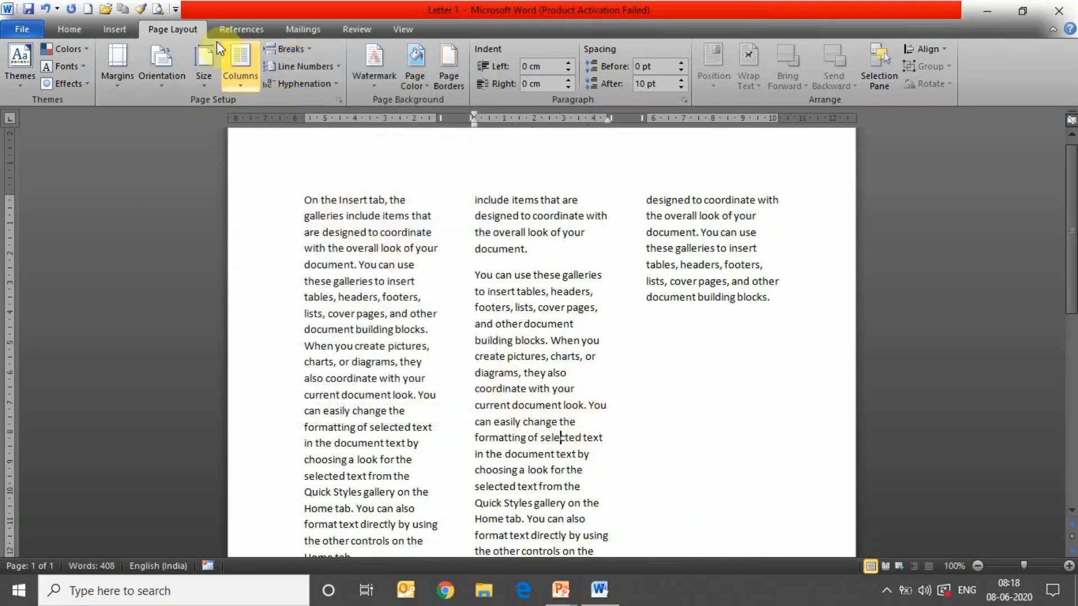
right_click(244, 83)
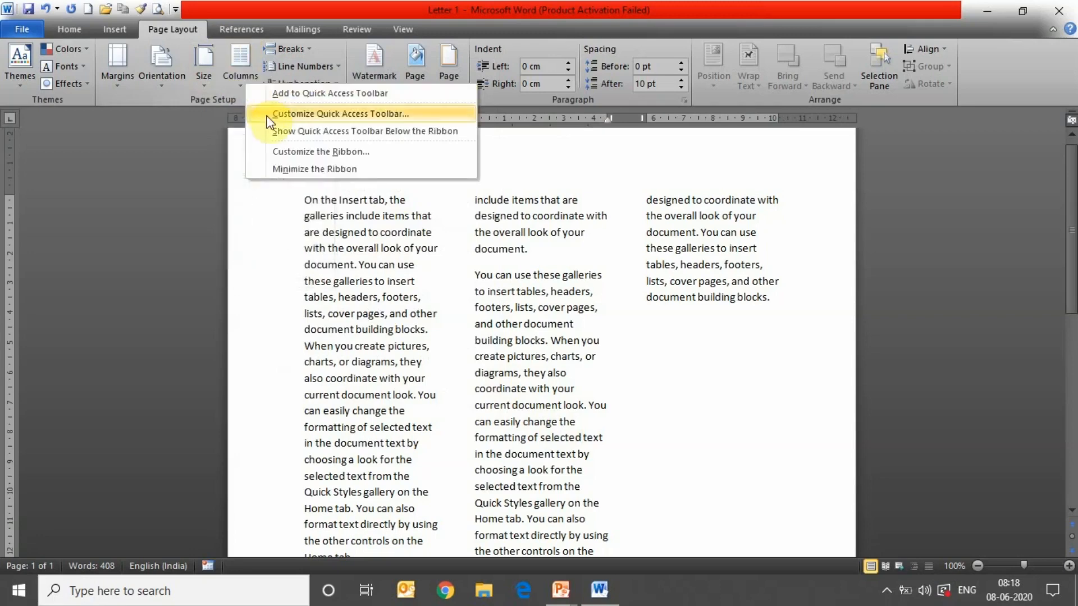
click(236, 82)
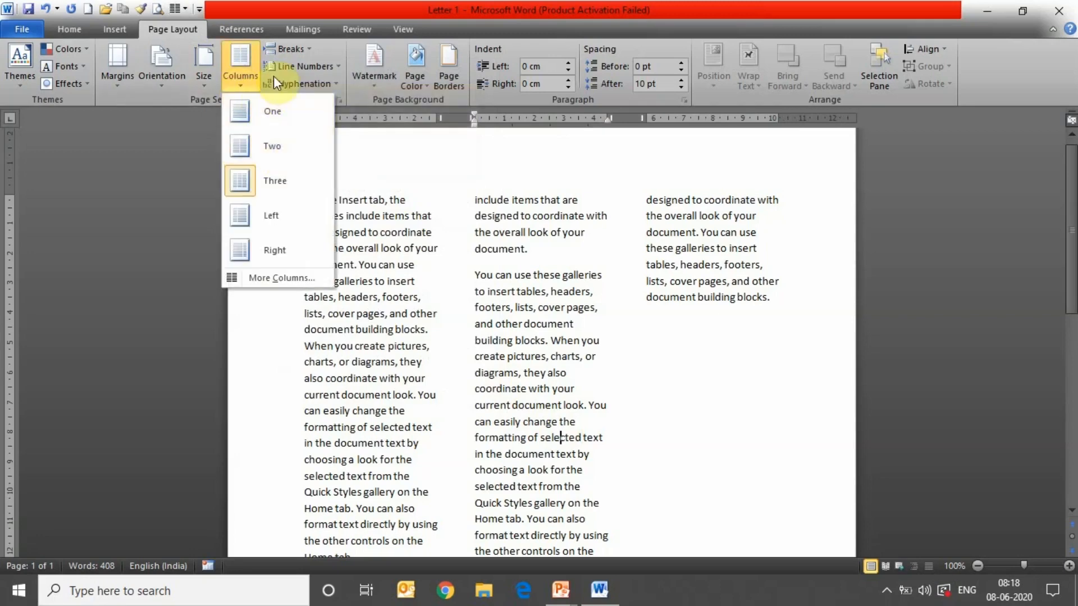
click(308, 48)
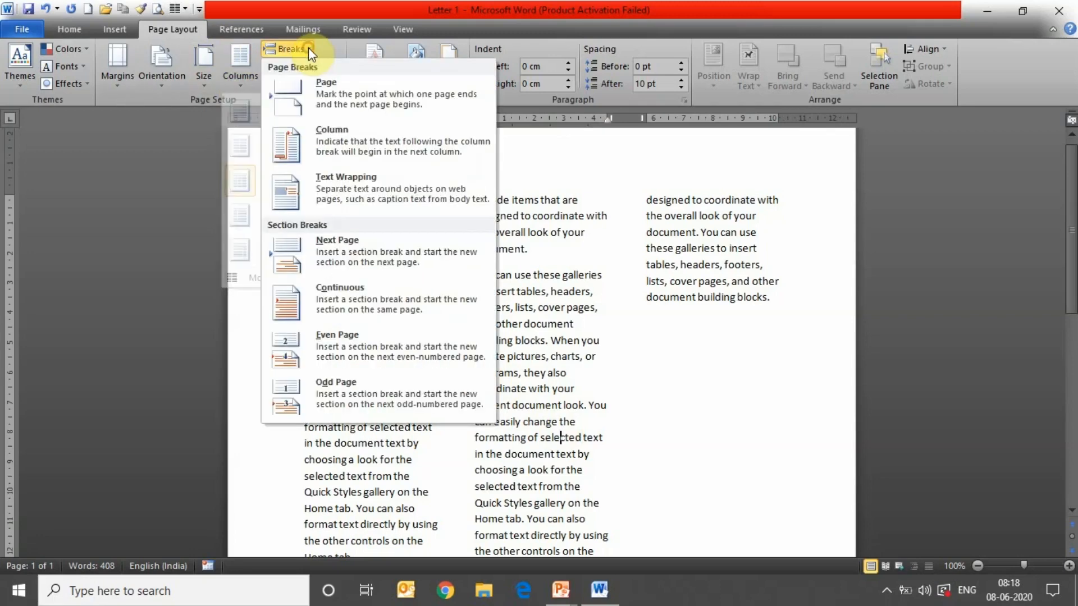
click(351, 150)
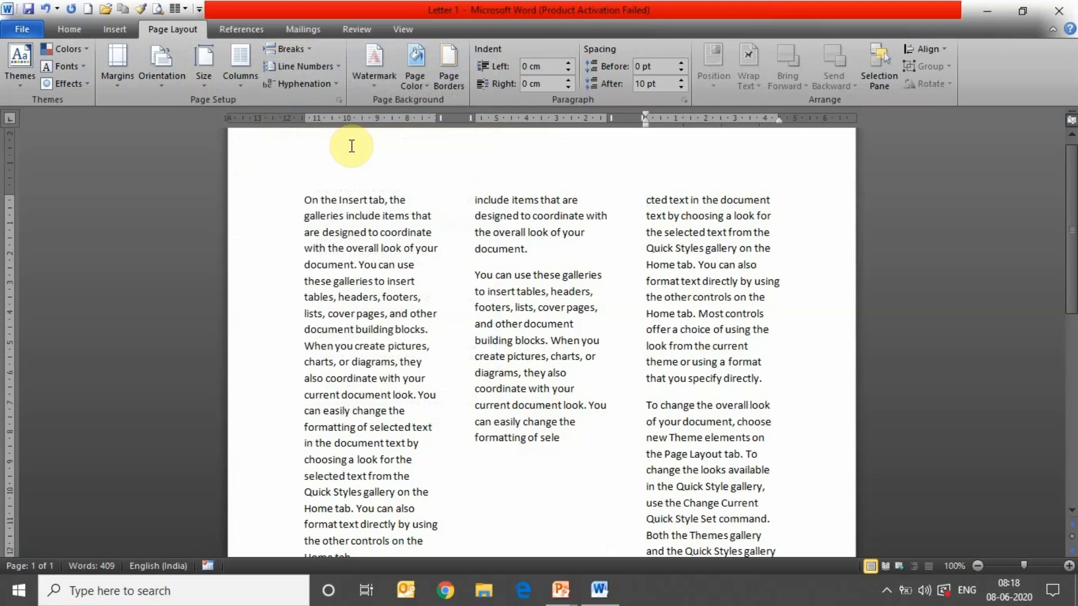
- Start a custom text watermark reading 'Indovision'
click(379, 80)
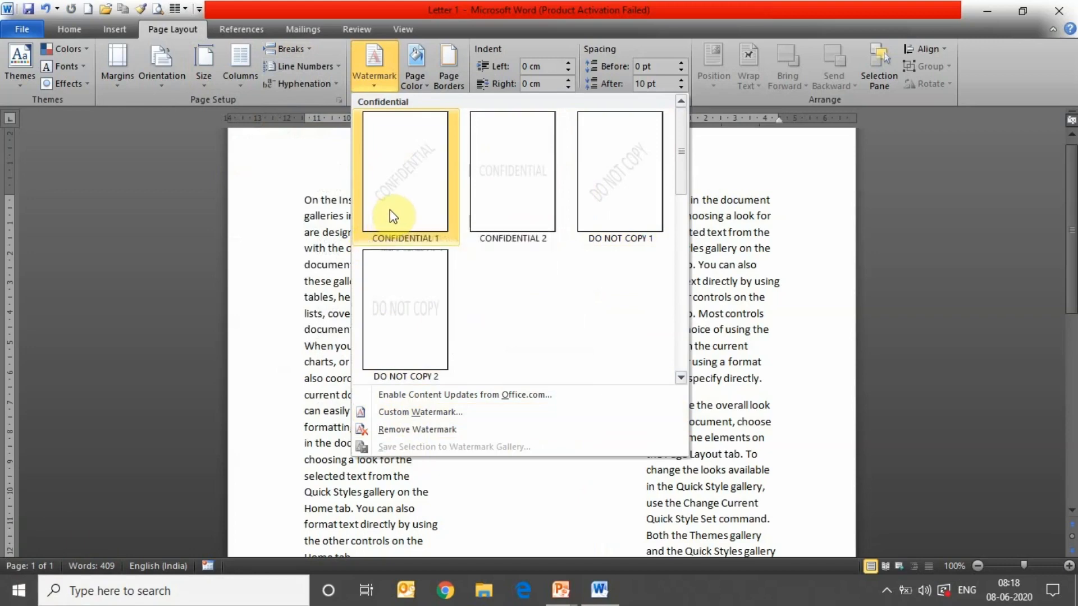
click(431, 414)
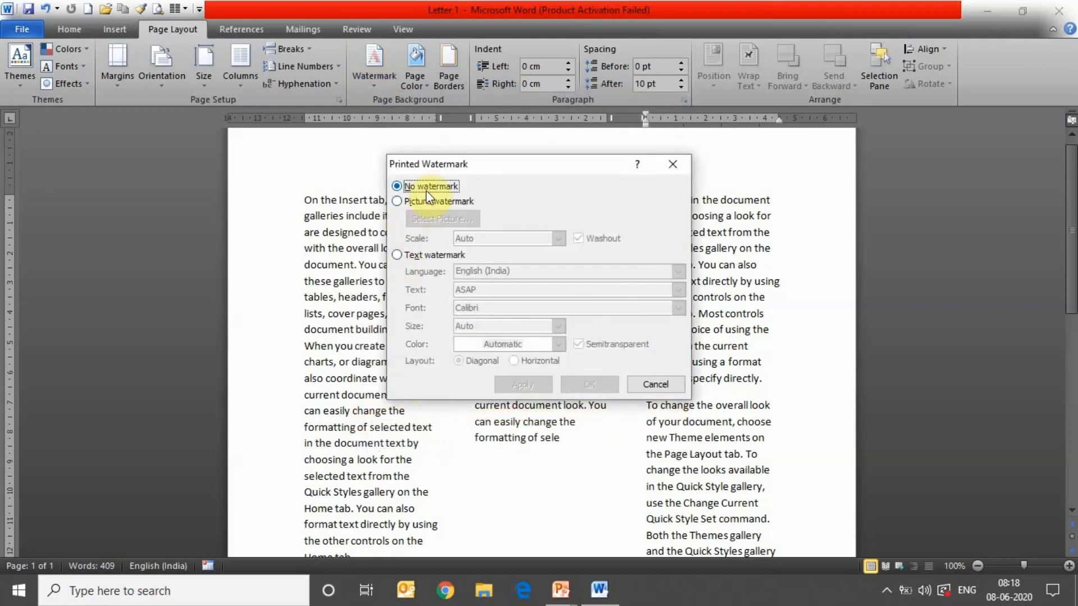
click(433, 258)
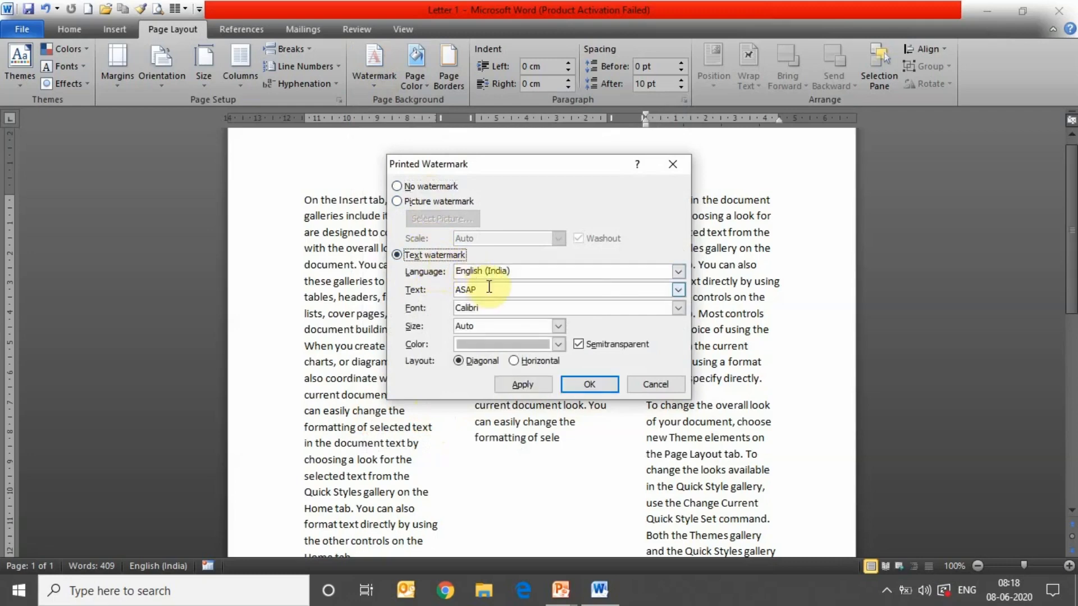
click(489, 287)
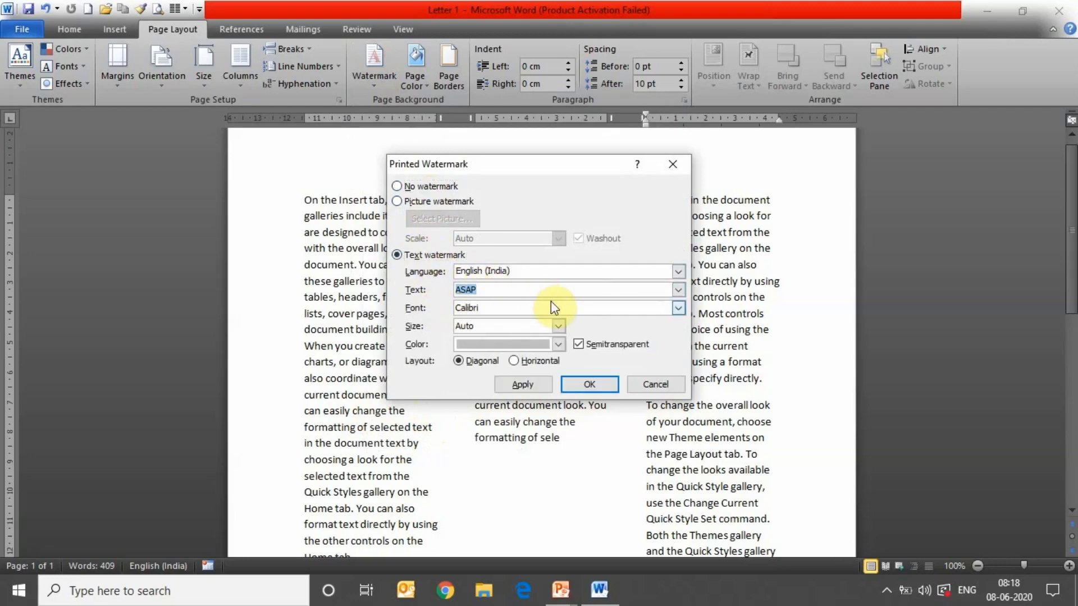
text(Indovision)
- Format the watermark as semitransparent Calisto MT, size 36, olive green, and apply it
click(678, 308)
click(642, 354)
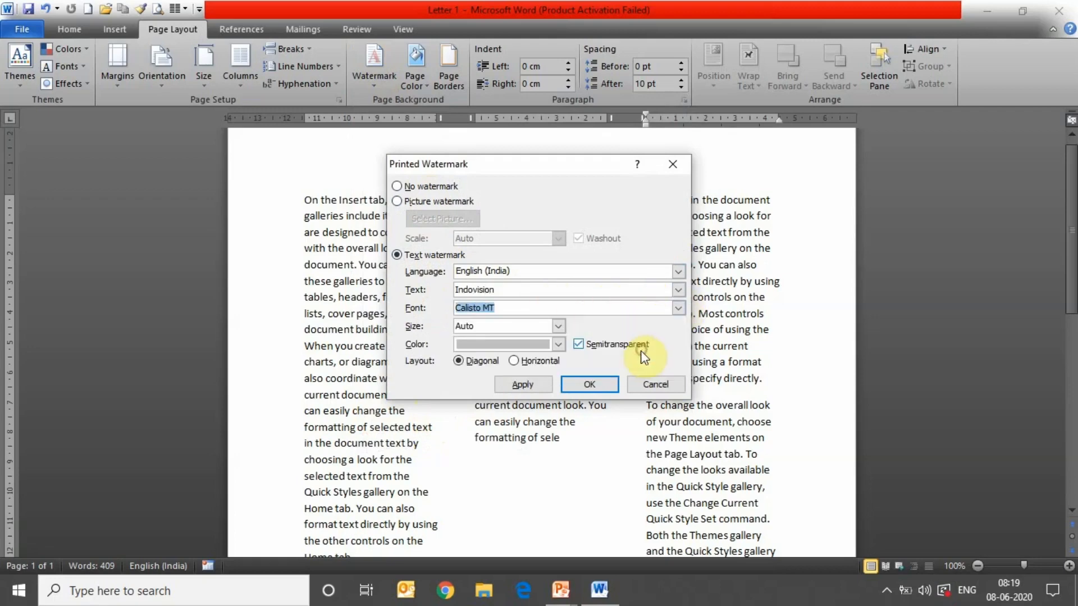
click(578, 345)
click(558, 326)
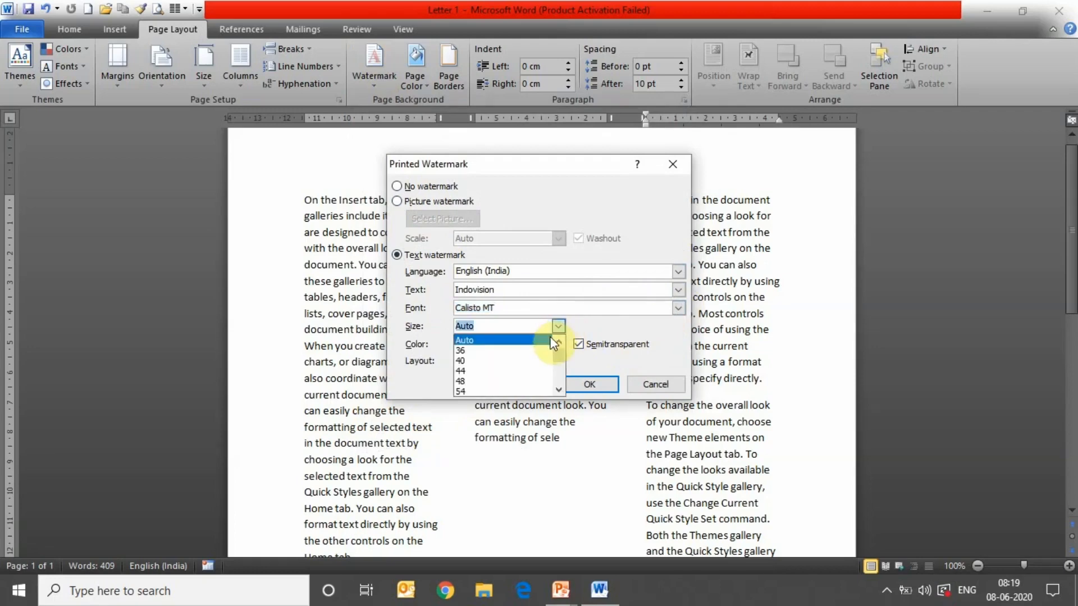
click(542, 352)
click(561, 345)
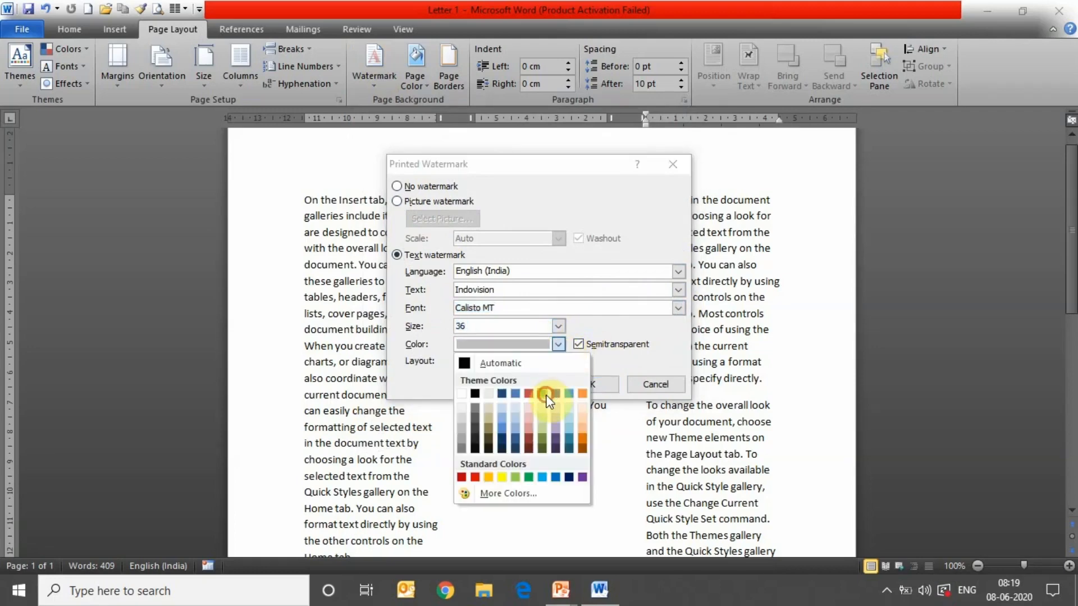
click(548, 395)
click(527, 385)
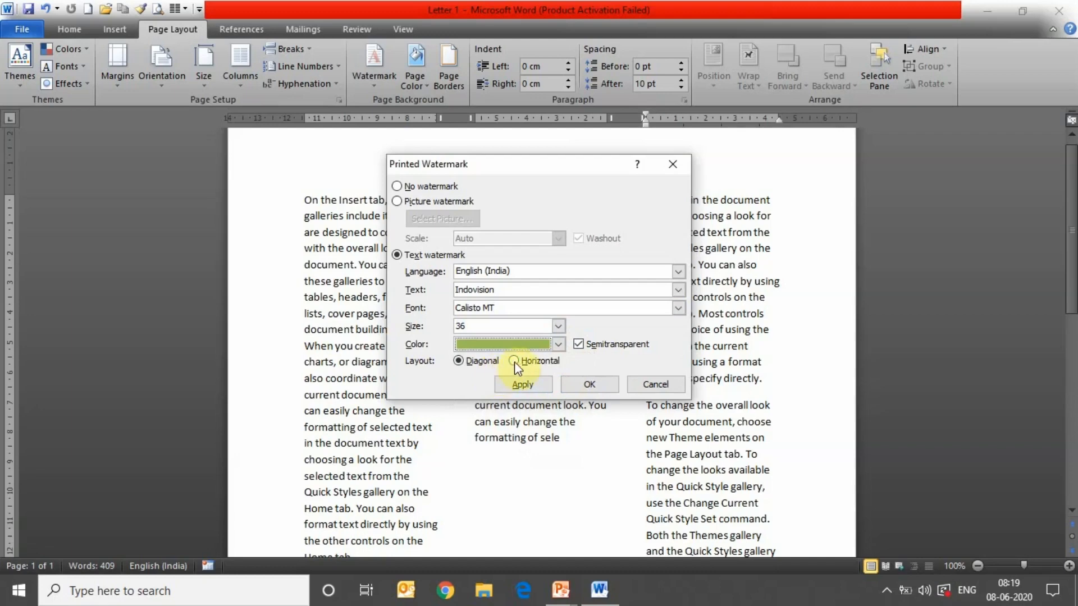
click(520, 387)
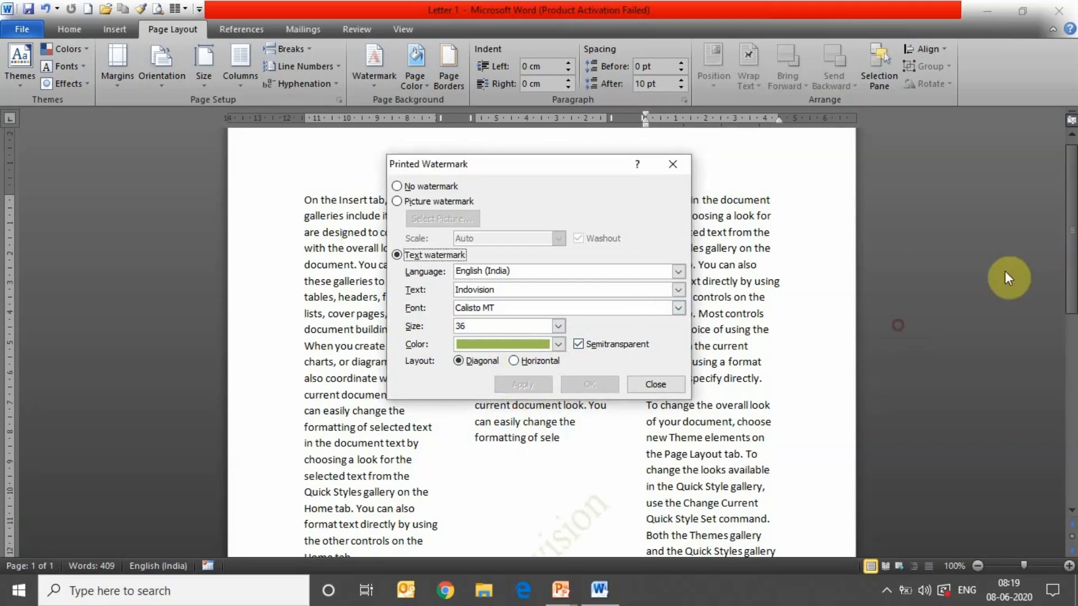
click(636, 383)
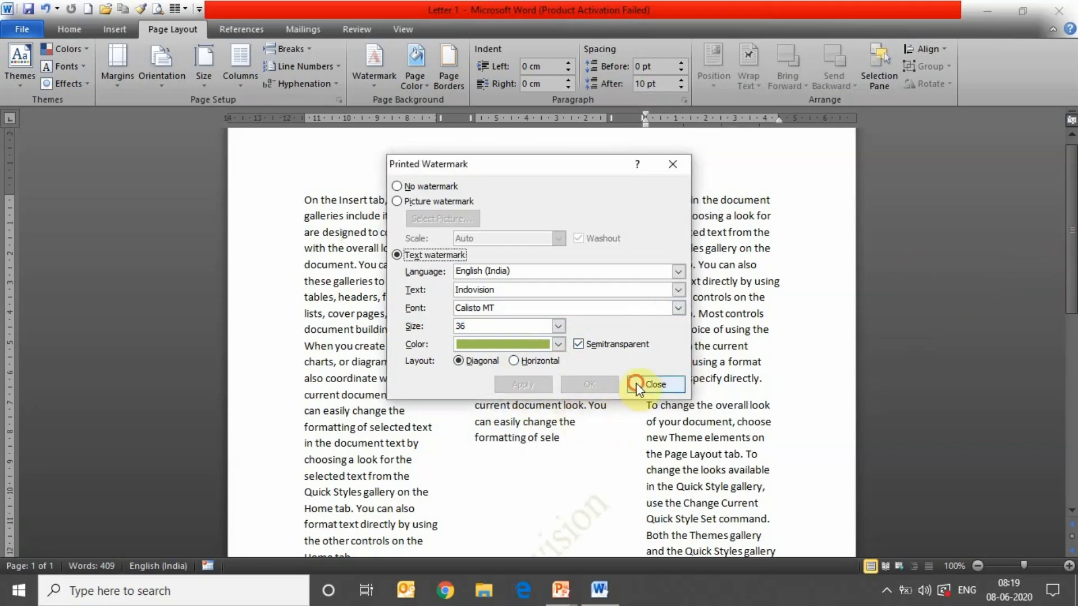
- Reopen the custom watermark and change its size back to Auto
drag(1071, 264, 1071, 371)
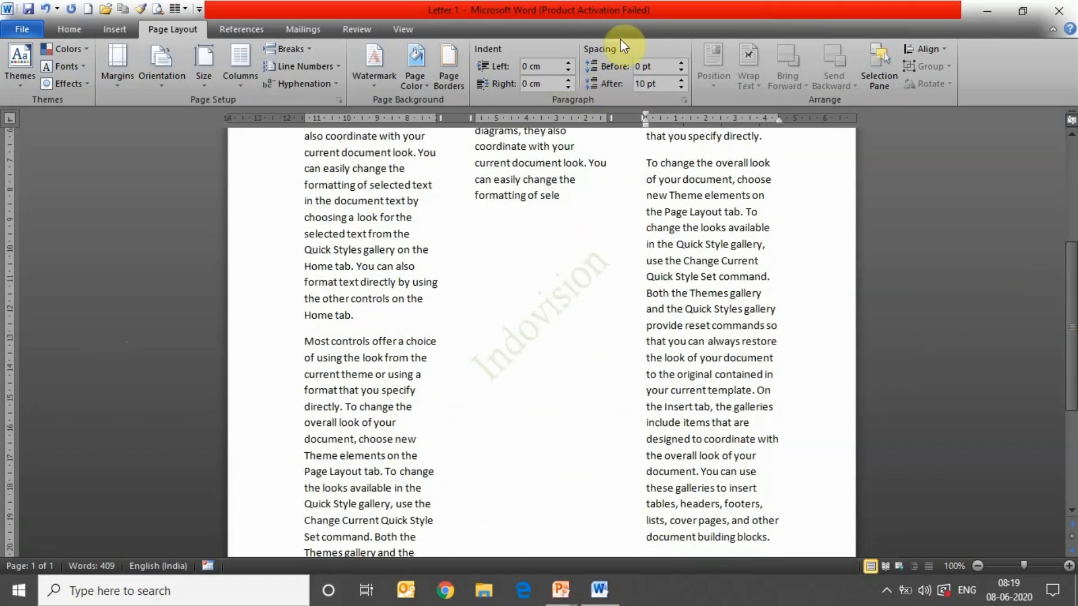
click(377, 74)
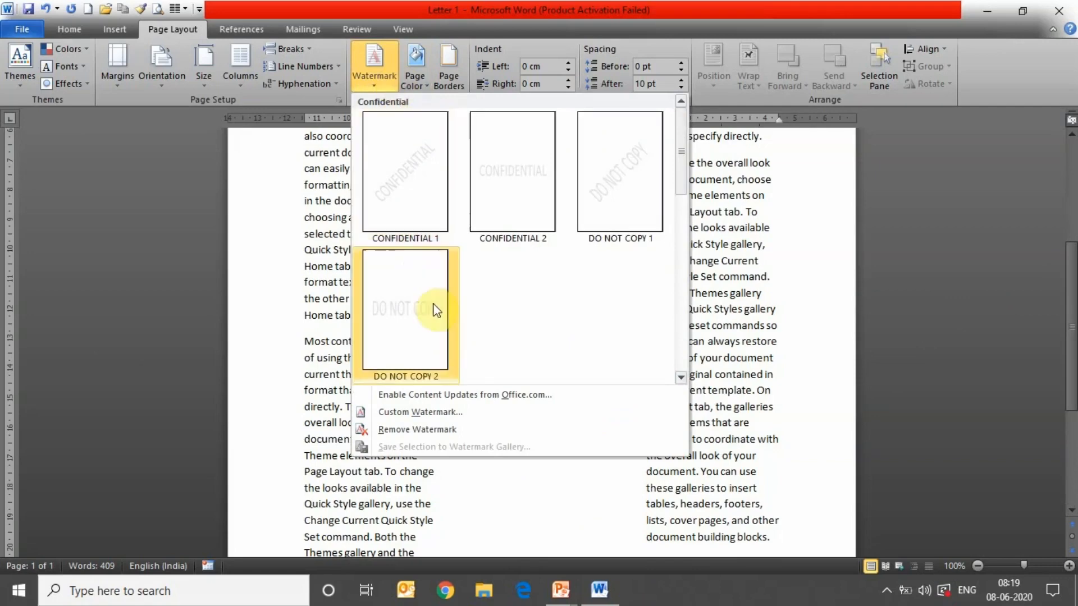
click(446, 413)
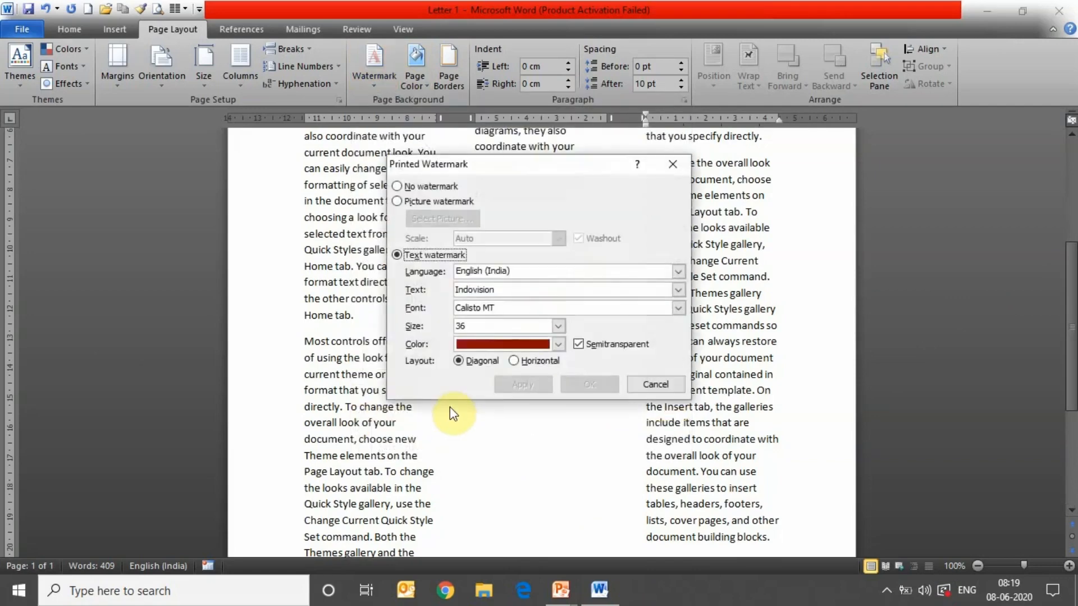
click(558, 326)
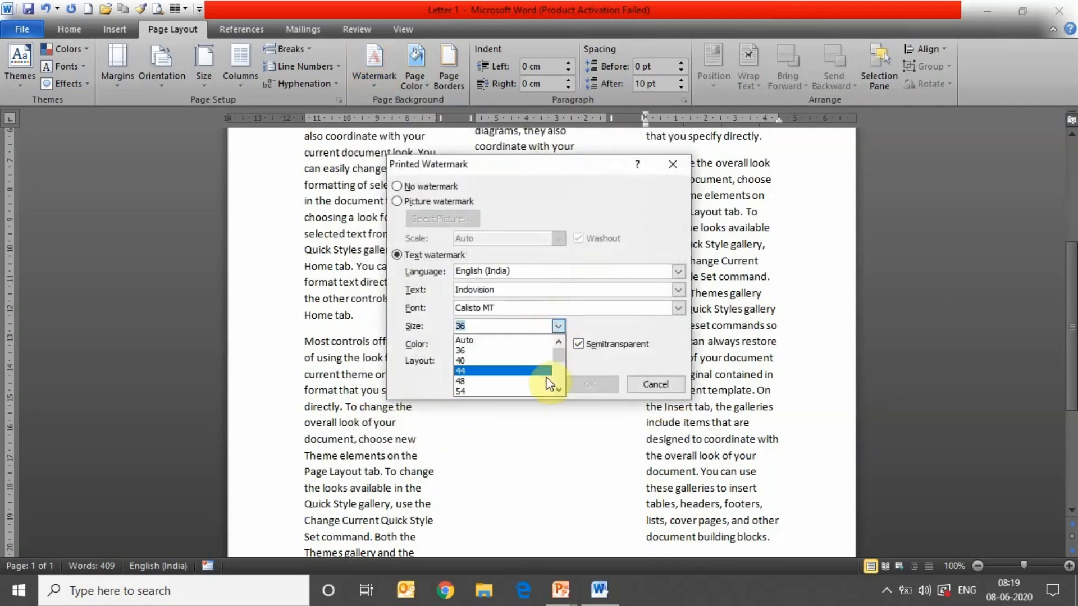
click(514, 342)
click(584, 390)
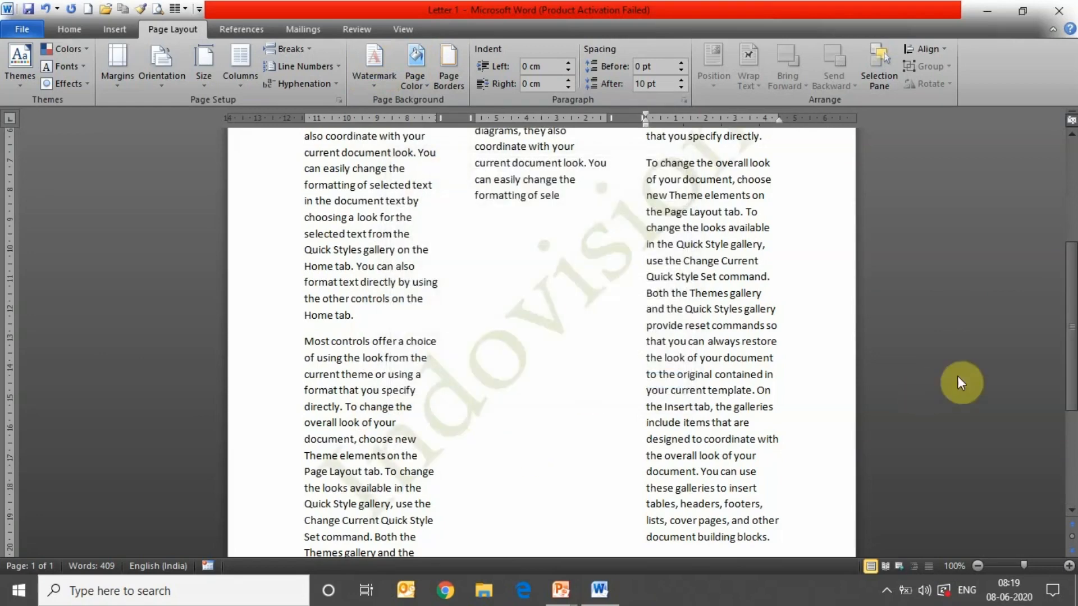
- Fill the page background with the olive green theme colour
scroll(1071, 264, up, 3)
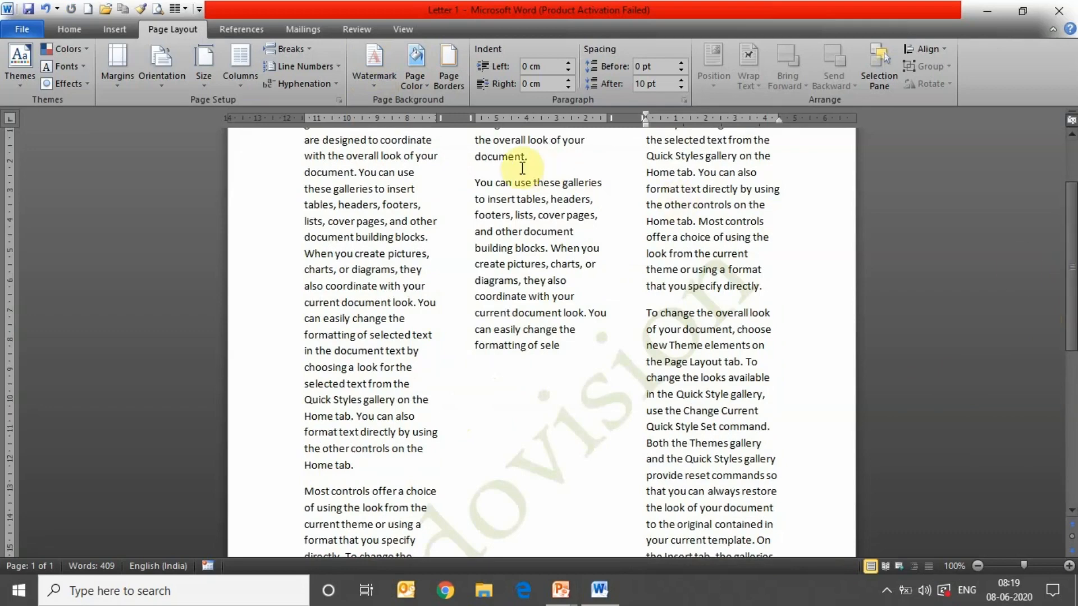
click(415, 85)
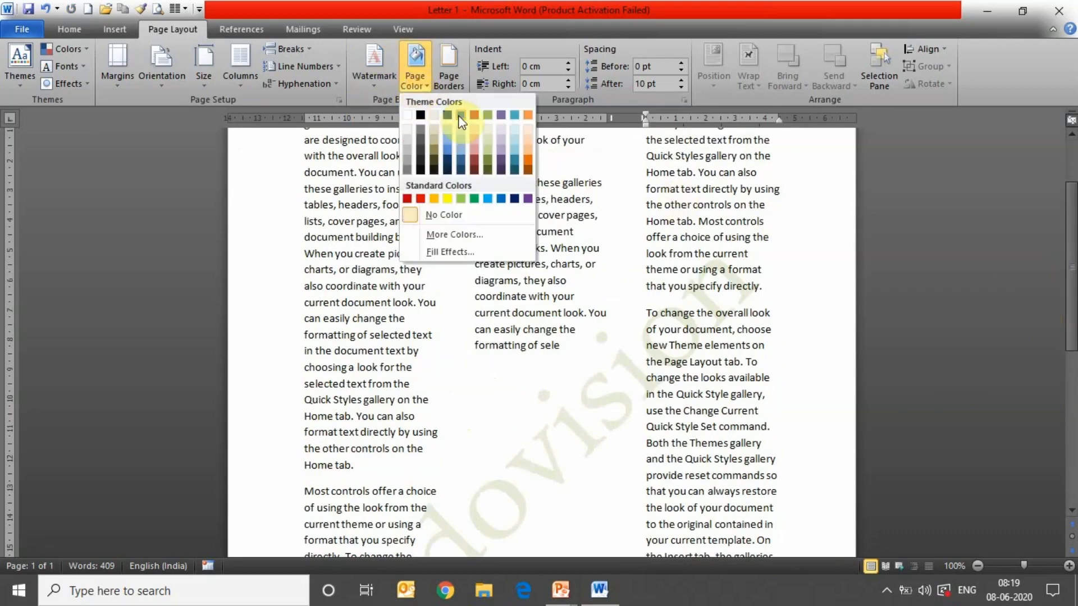
click(487, 115)
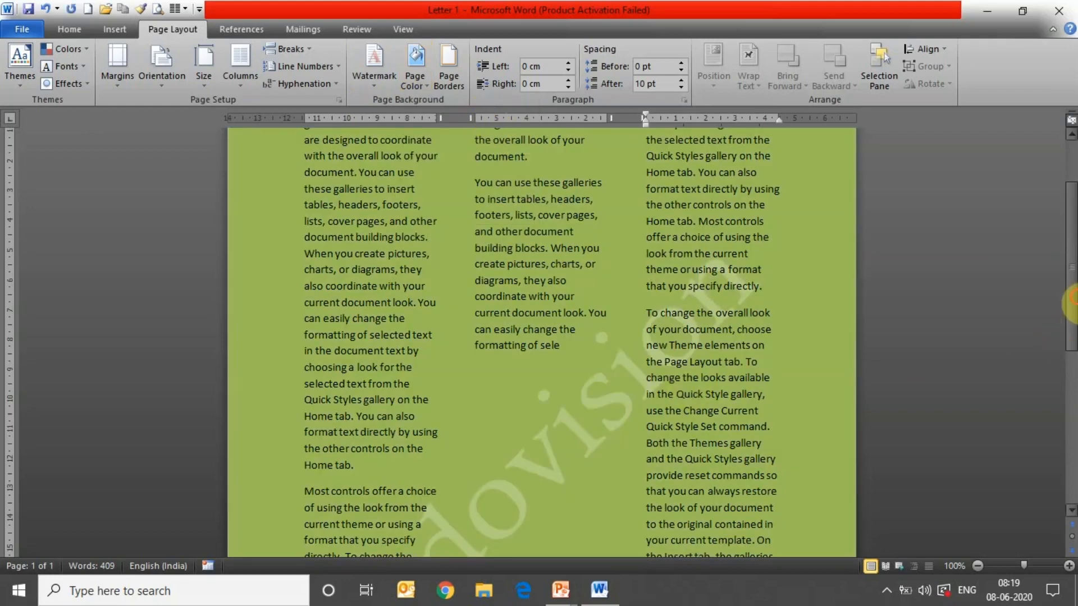
scroll(1070, 305, up, 4)
- Frame the whole page with a blue 3 pt thick-thin double box border
click(463, 80)
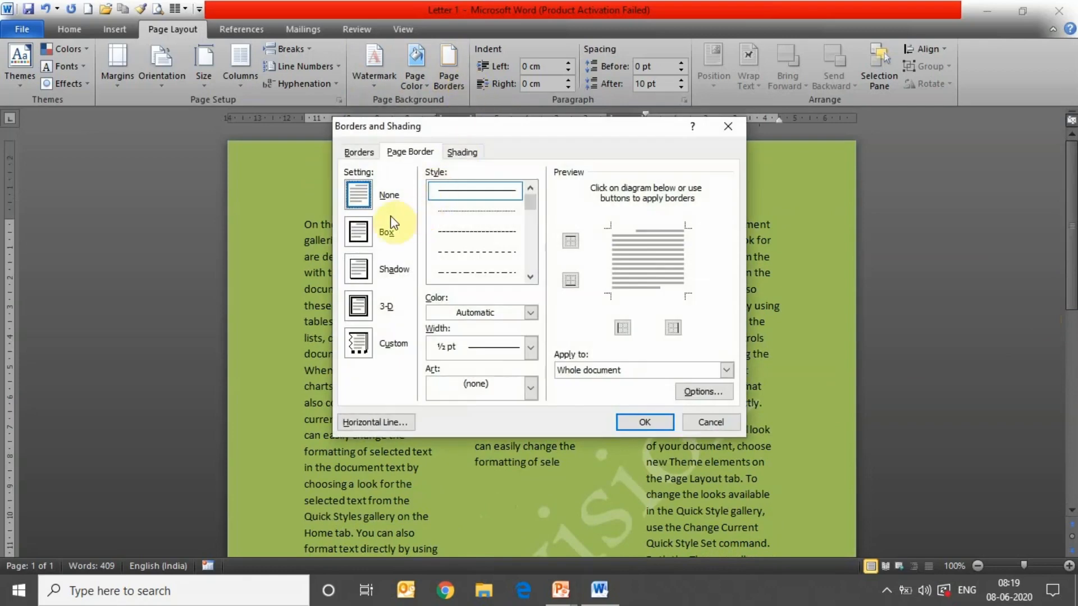
click(360, 230)
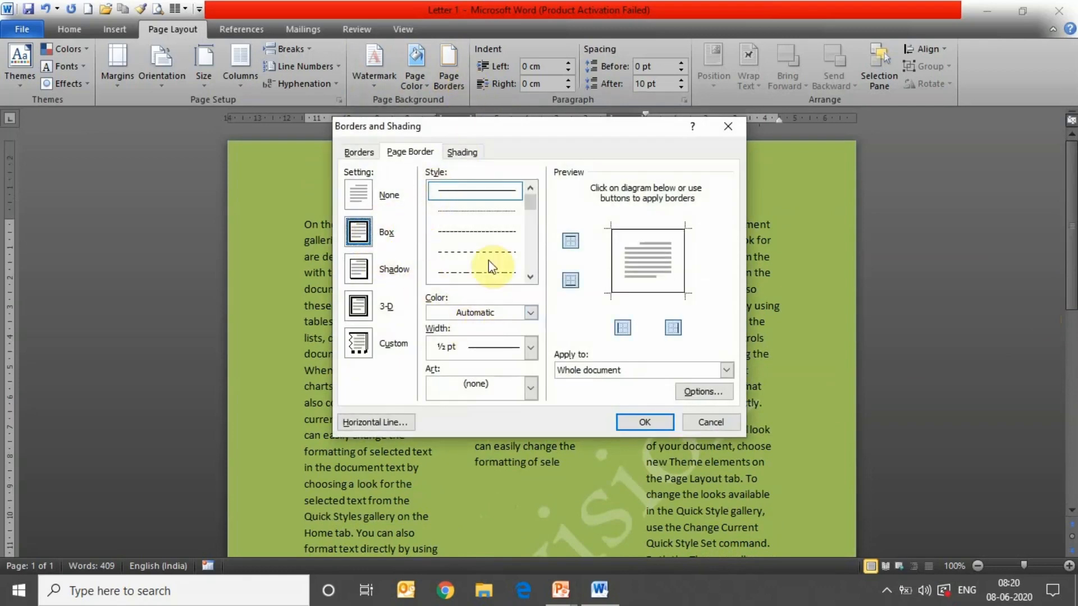
click(531, 255)
click(531, 255)
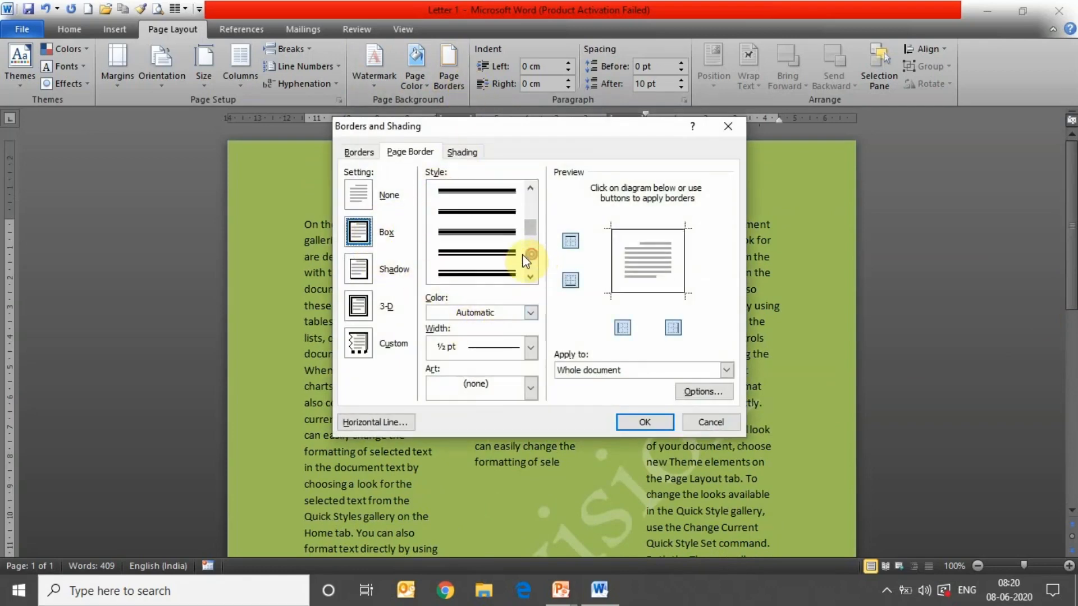
click(488, 235)
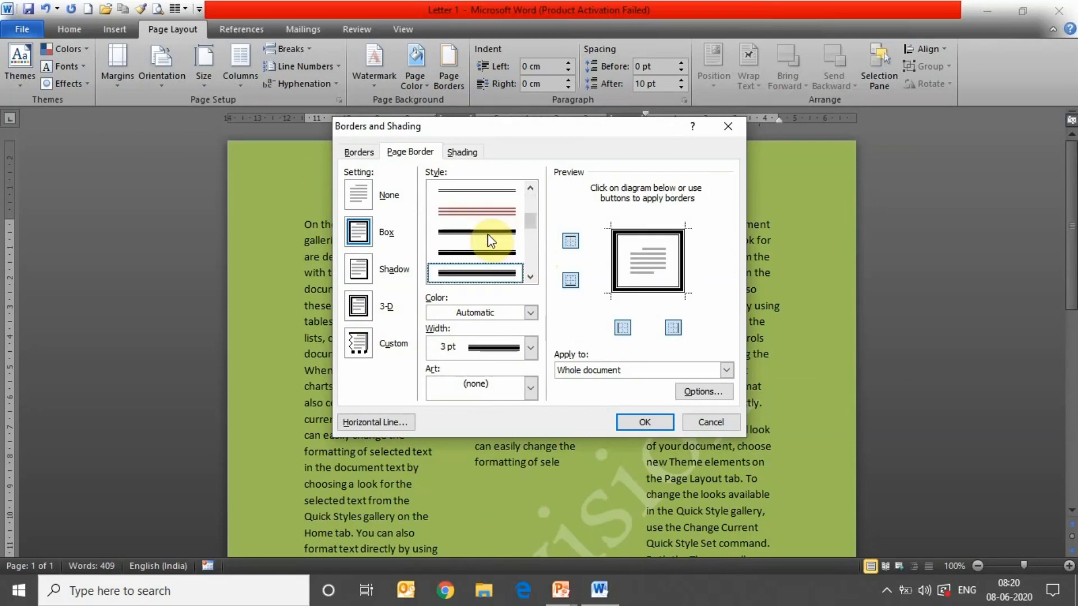
click(530, 313)
click(526, 317)
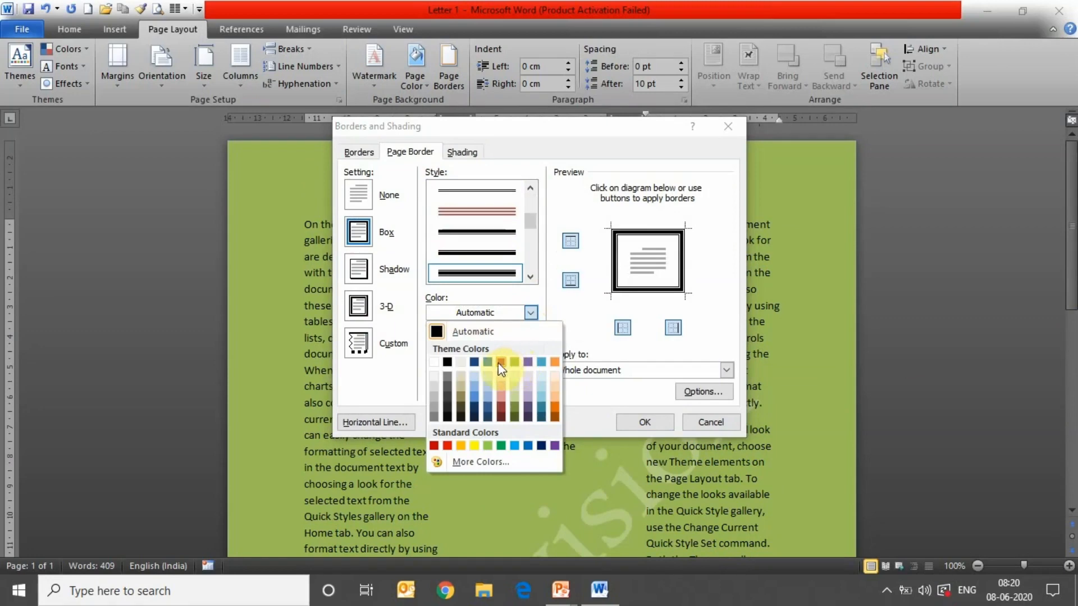
click(486, 363)
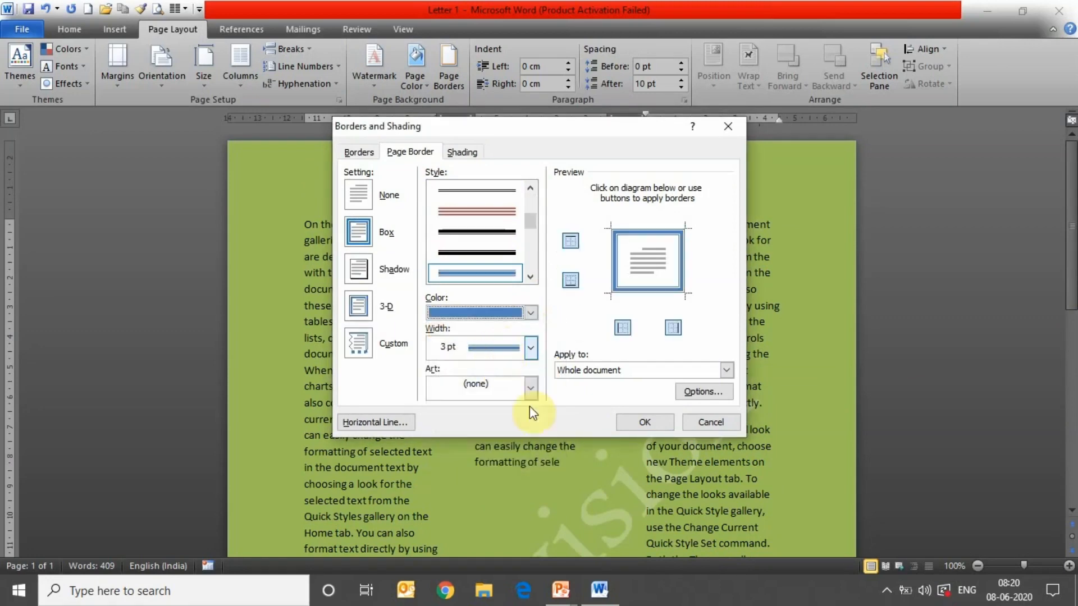
click(640, 423)
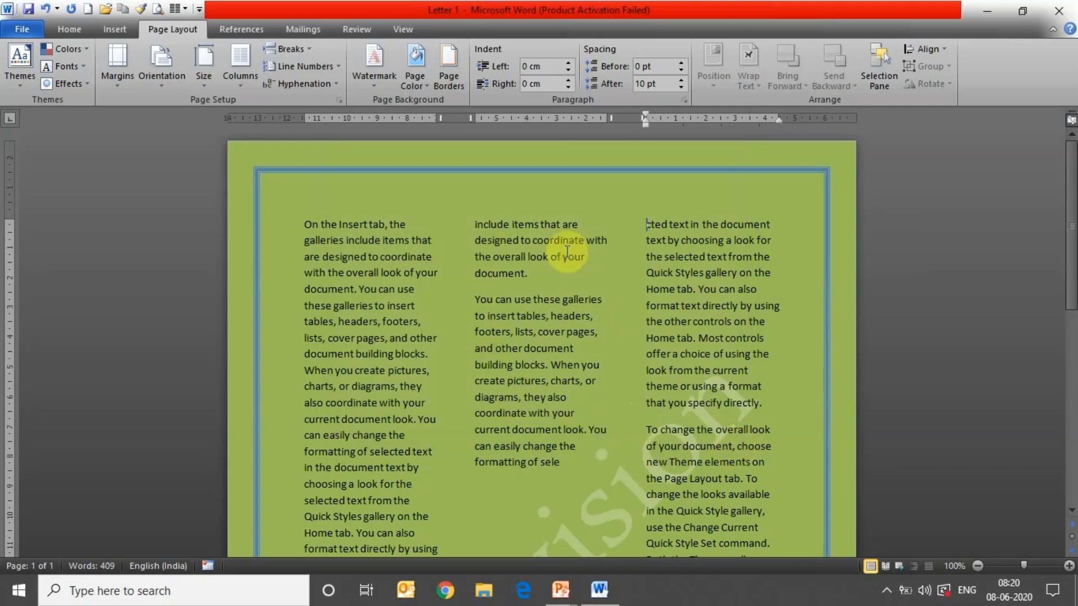
- Browse the References tab, then on Review misspell 'headers' in column one by adding 'aa'
click(262, 27)
scroll(259, 34, down, 1)
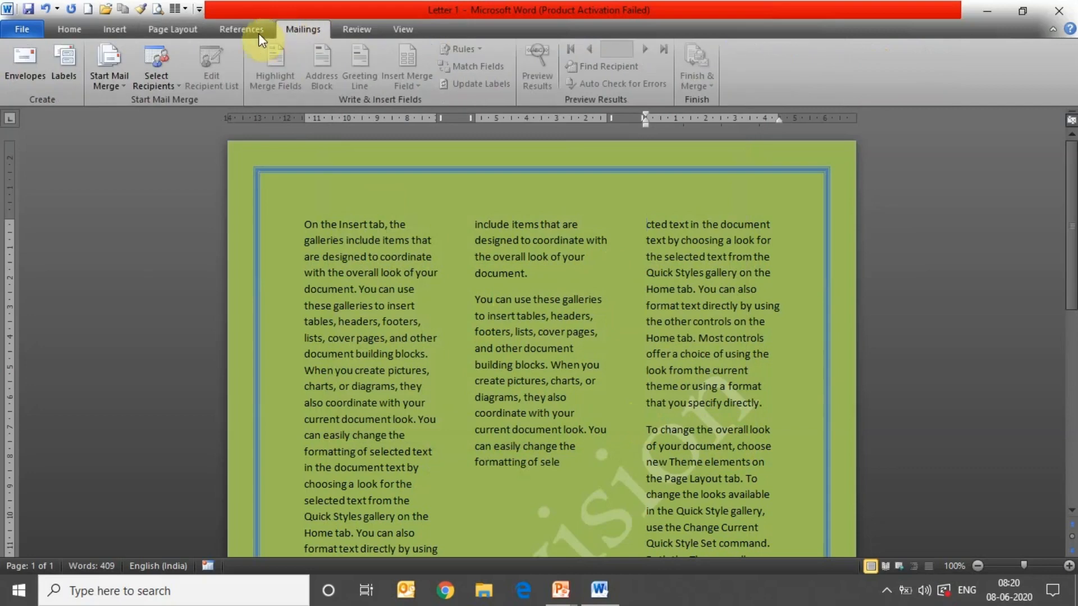
click(250, 34)
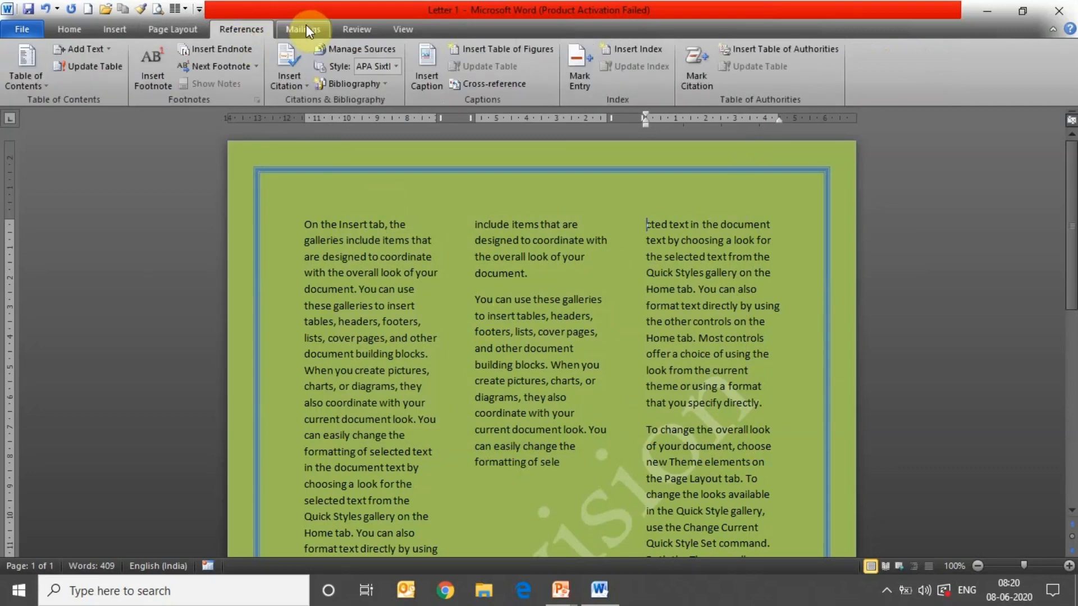
click(353, 28)
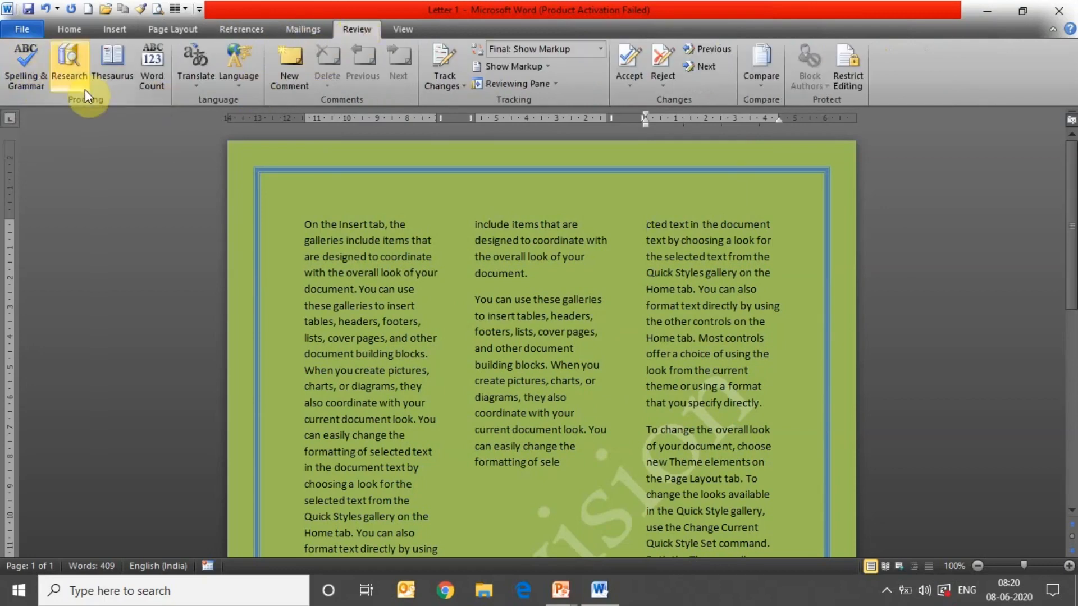
click(355, 328)
text(a)
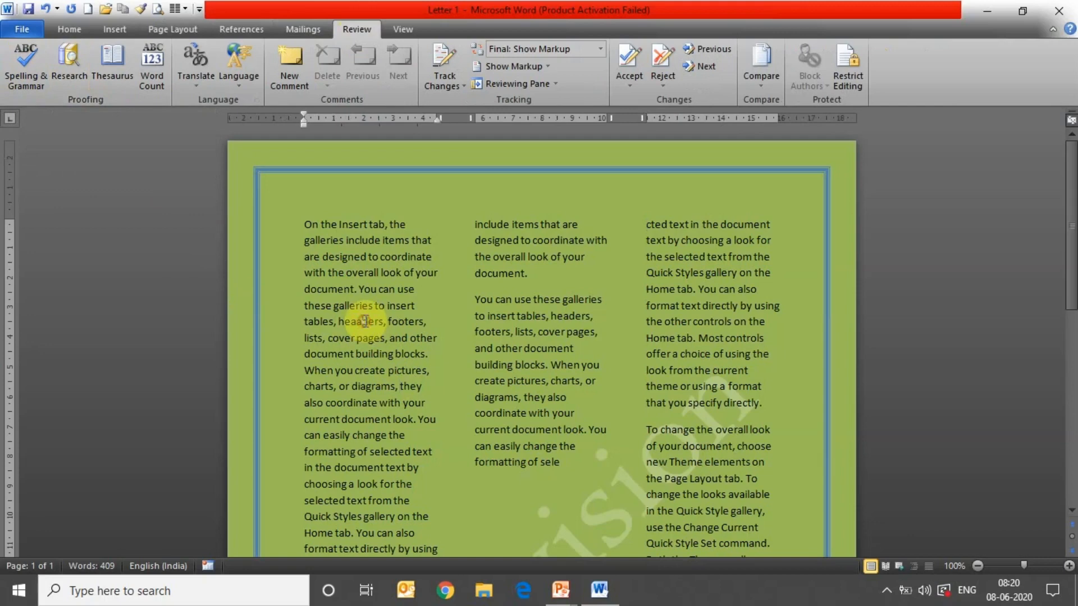
text(a)
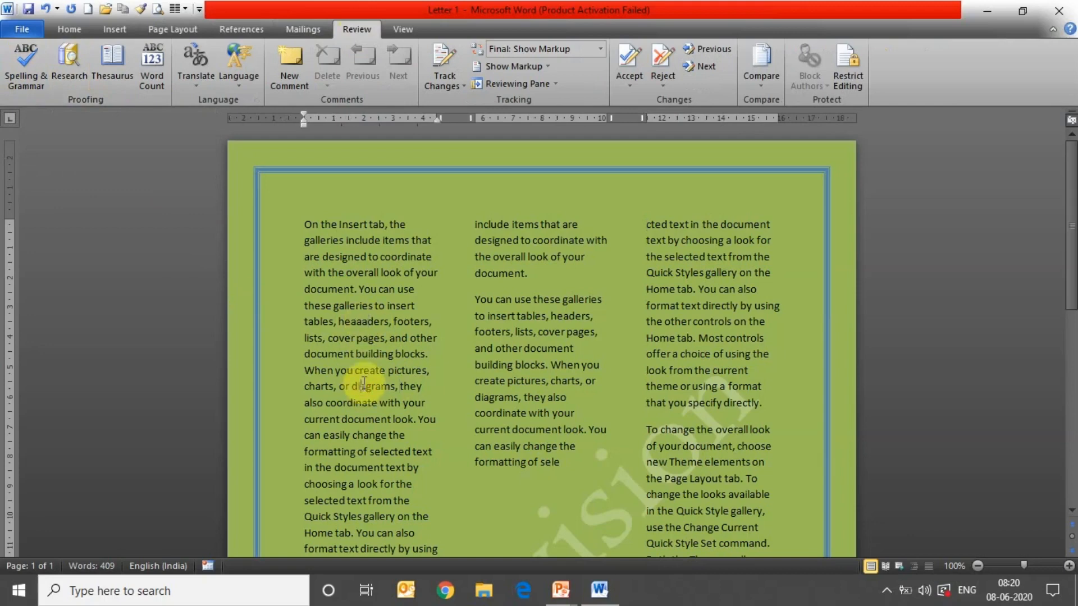
- Run the spelling check, leaving 'cted' unchanged and correcting 'heaaaders' to 'headers'
click(21, 68)
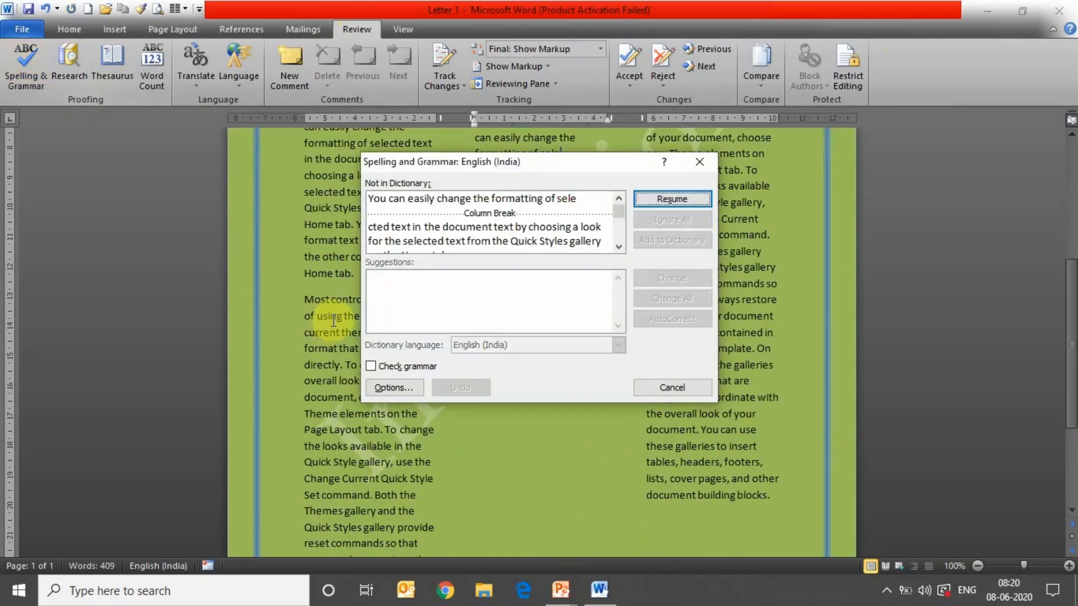
click(662, 197)
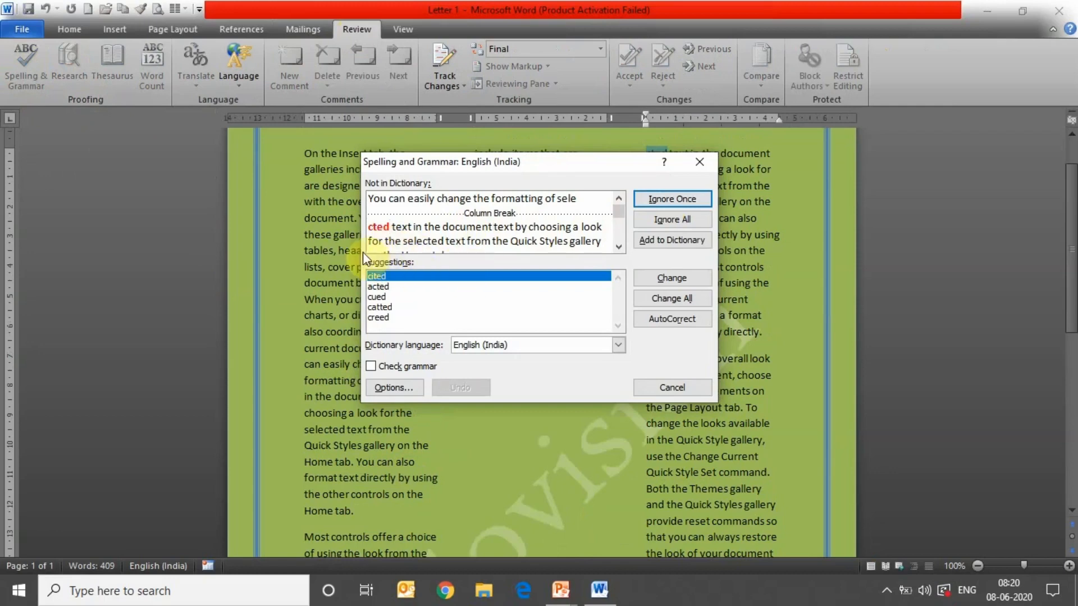
click(663, 199)
click(649, 201)
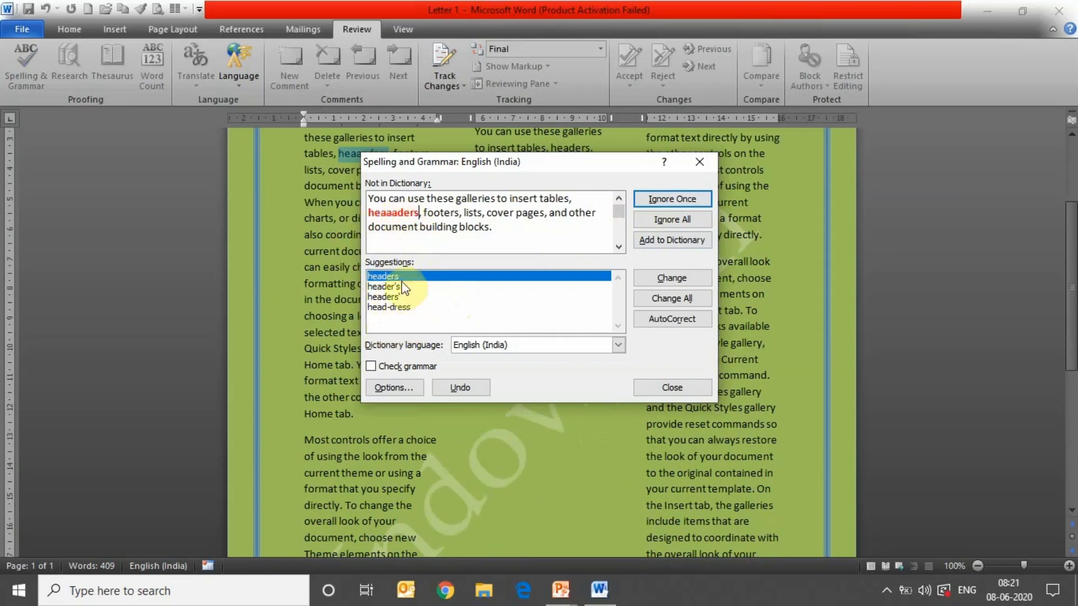
click(385, 279)
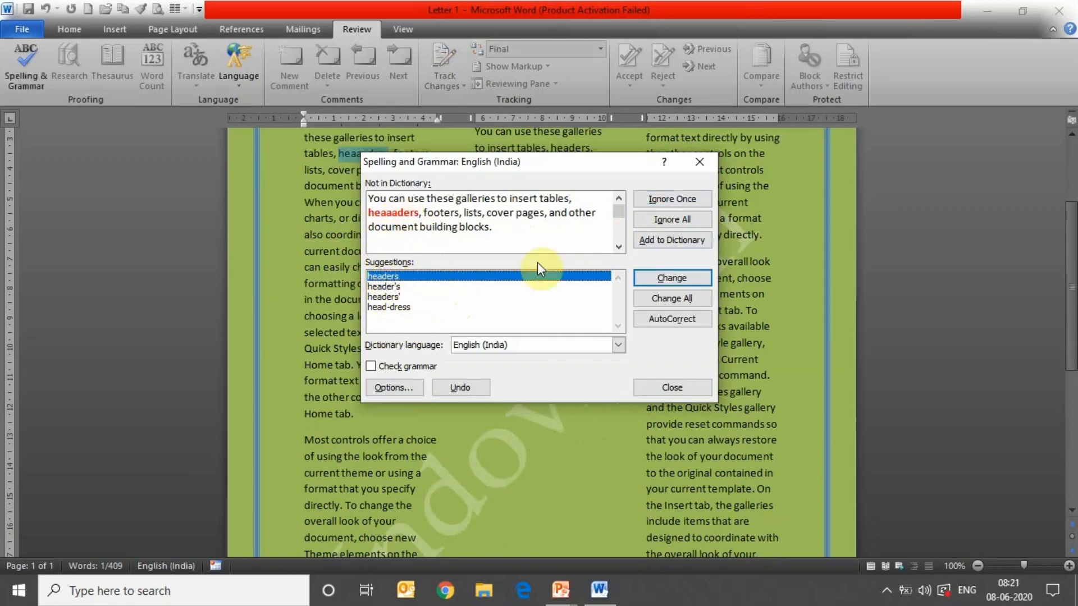
click(668, 276)
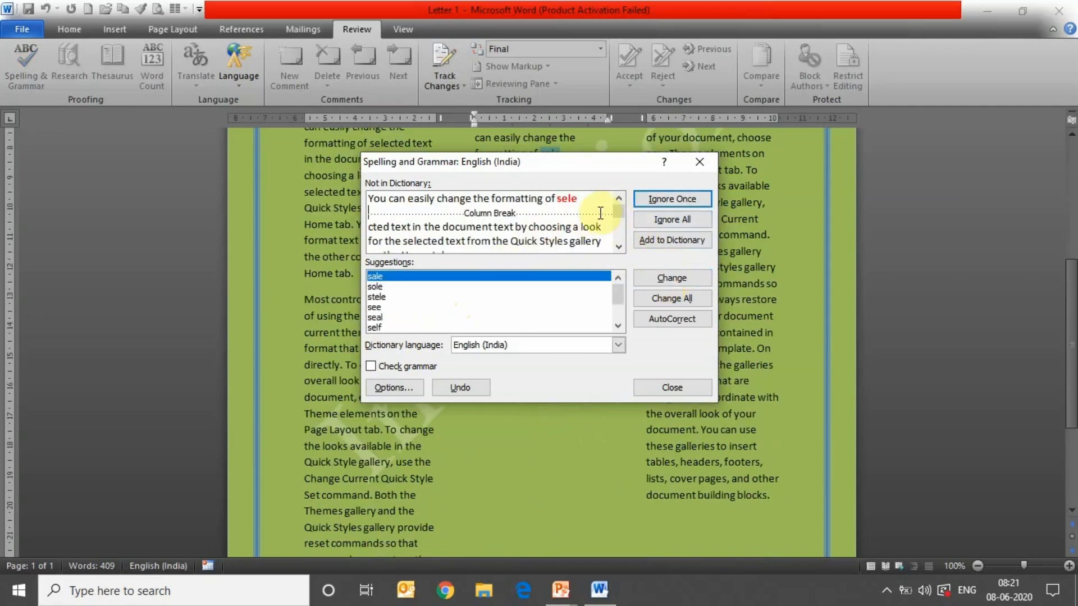
click(699, 162)
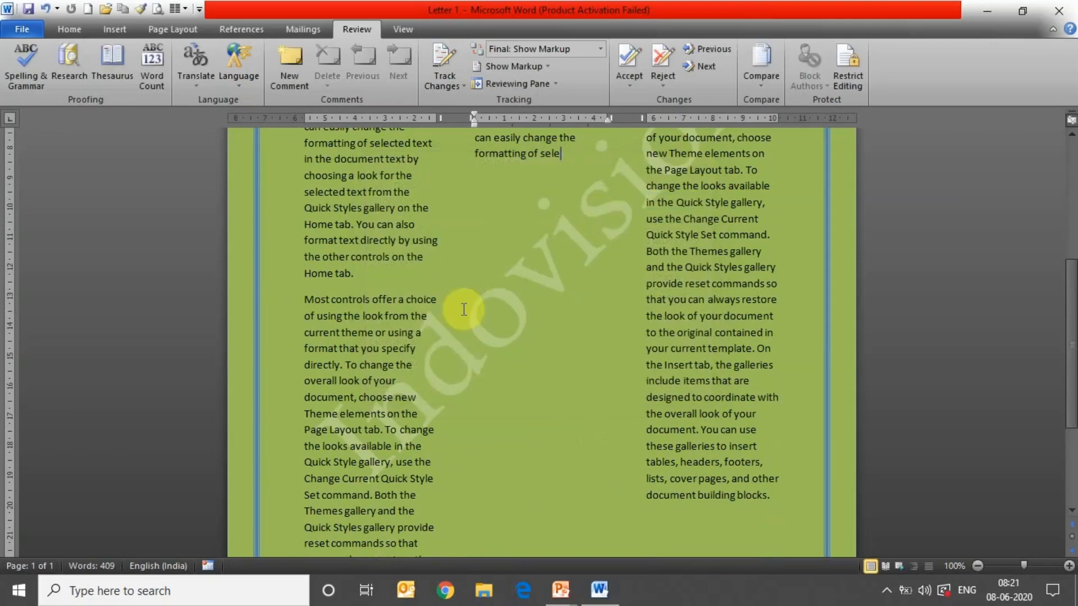
drag(1071, 335, 1071, 220)
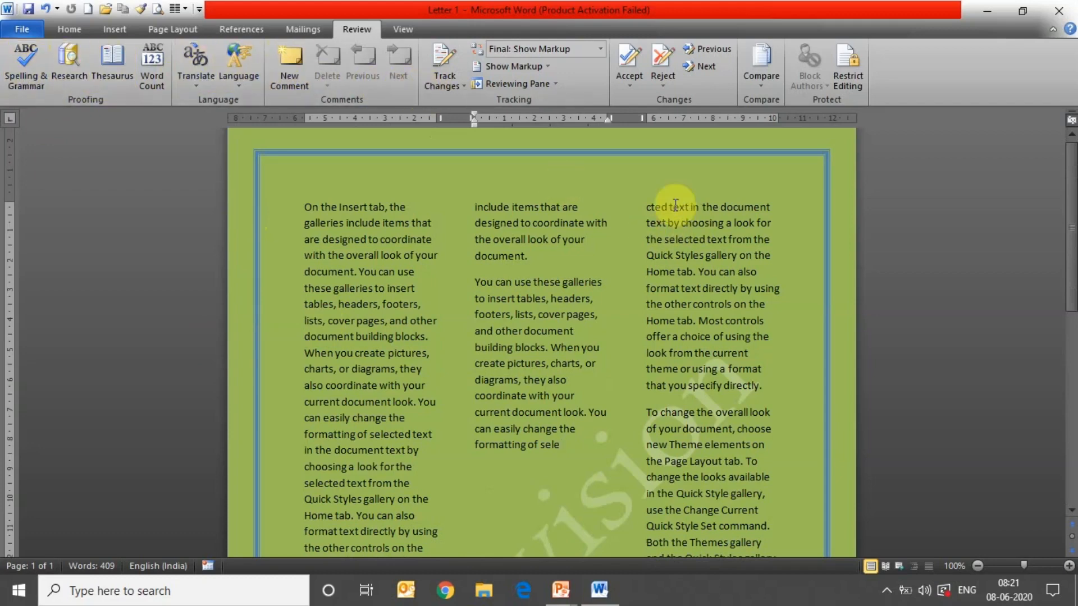
drag(647, 208, 778, 299)
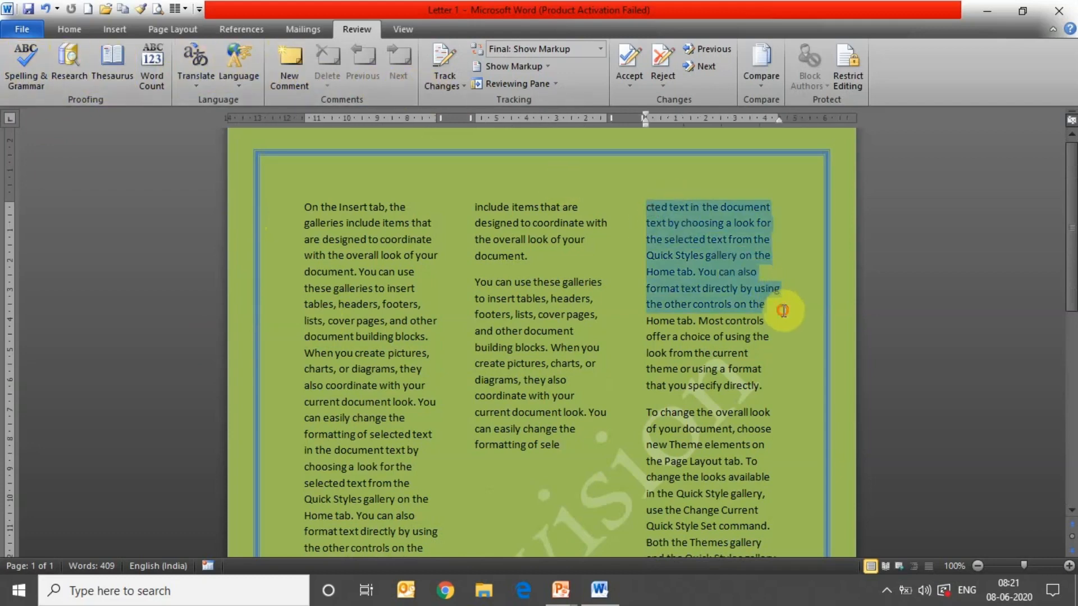
click(293, 79)
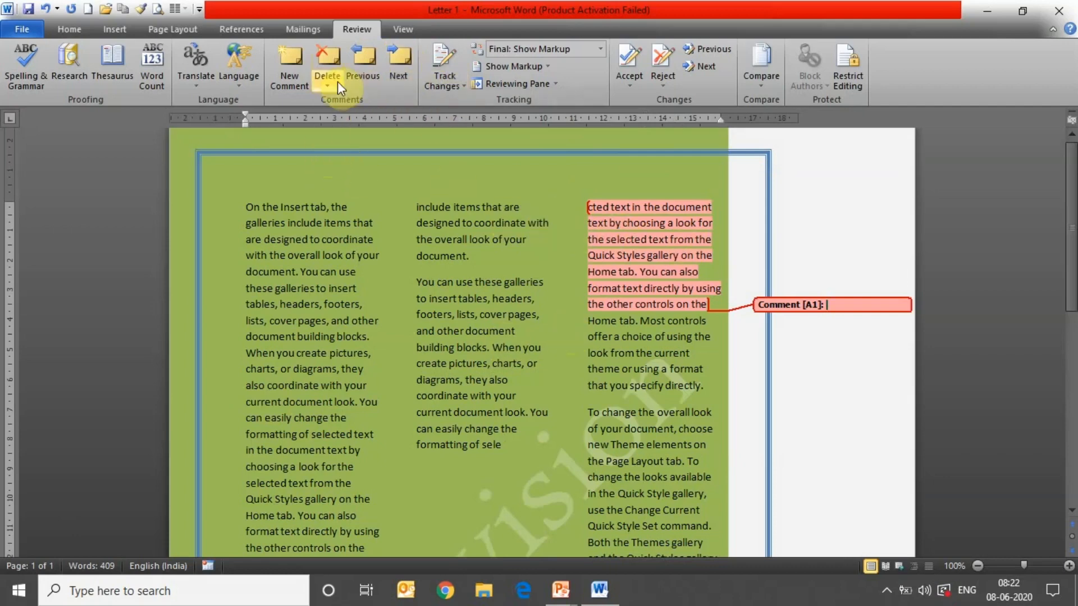
click(329, 62)
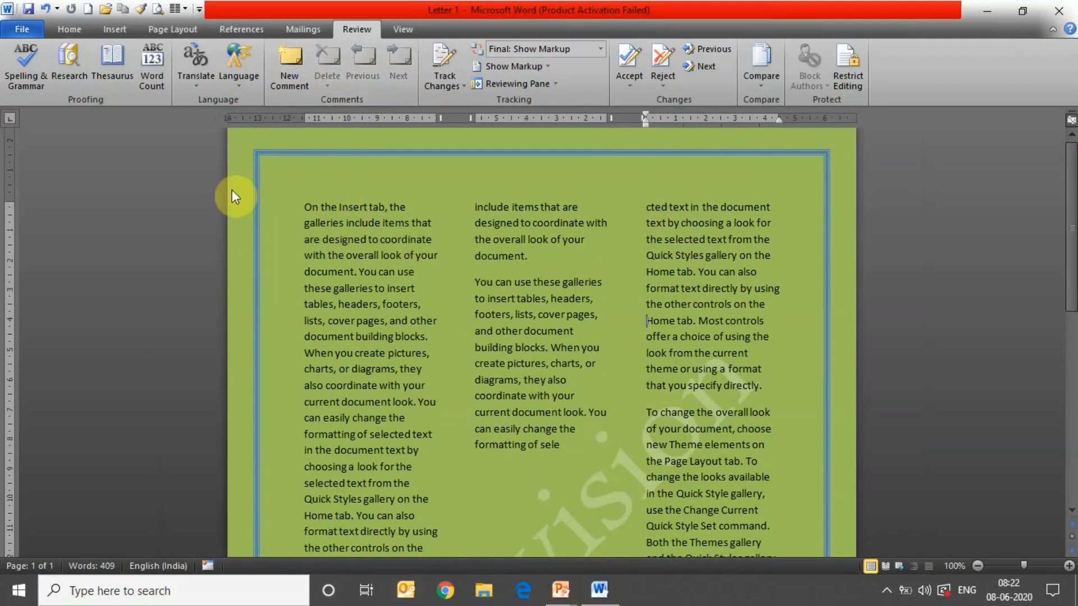
- Preview the letter in Full Screen Reading, Web Layout, Outline and Draft views, then return to Print Layout
click(404, 31)
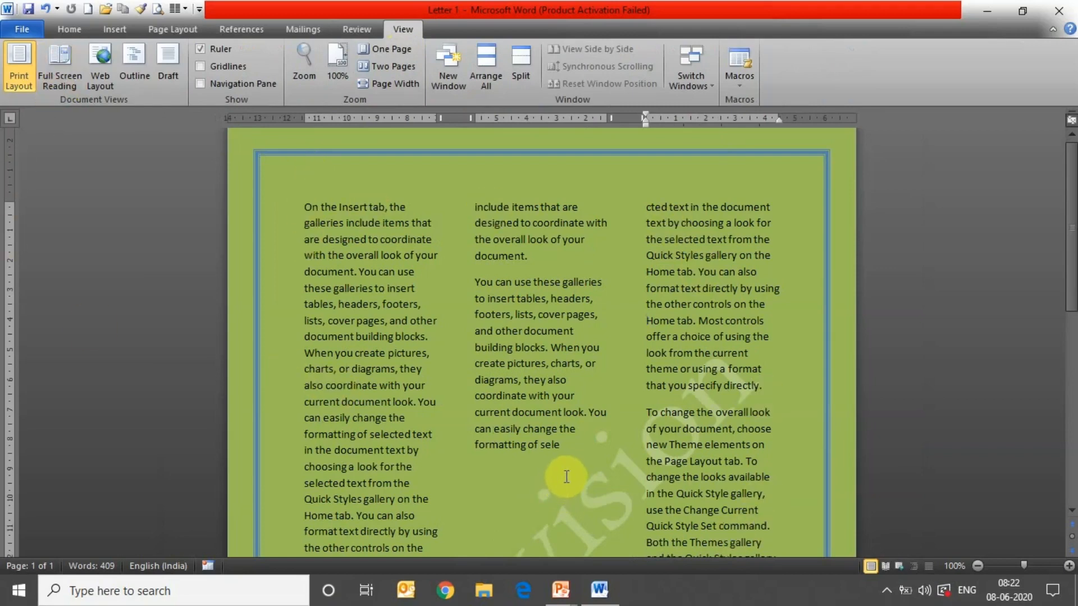
click(60, 66)
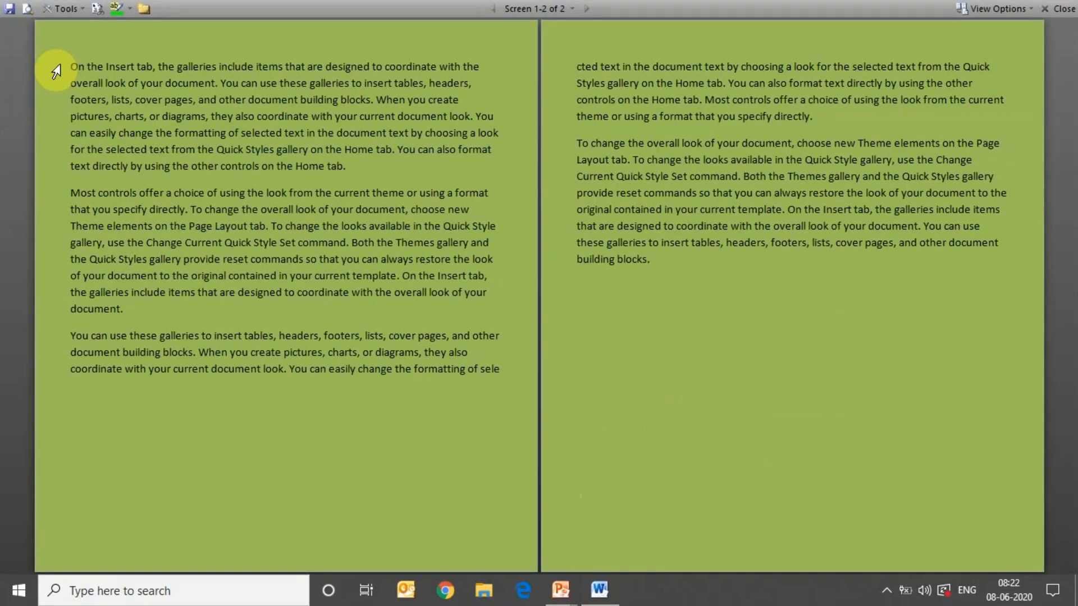
click(1058, 14)
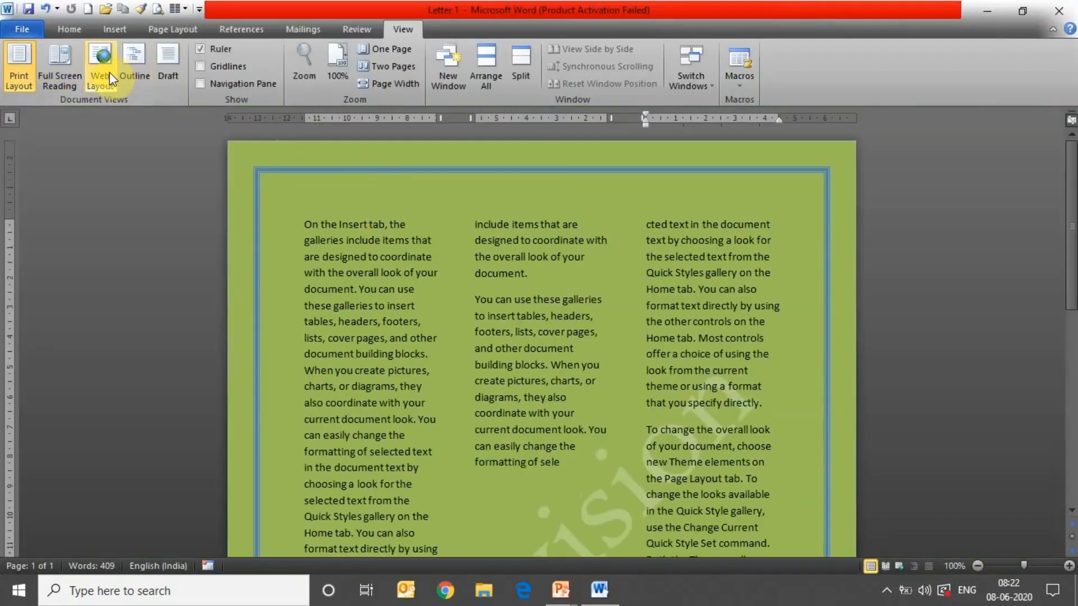
click(102, 76)
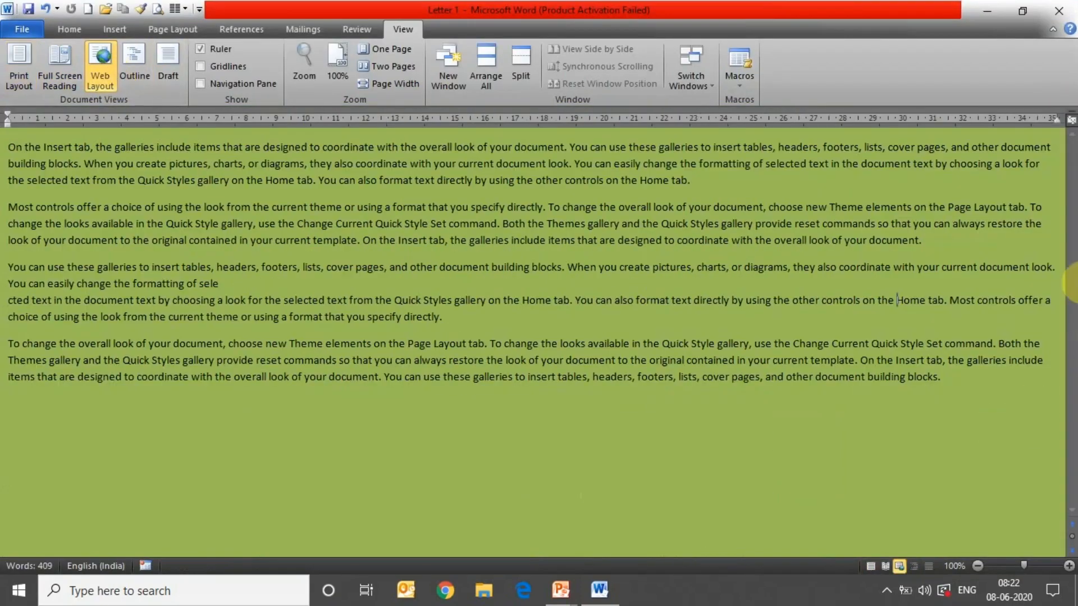
click(125, 75)
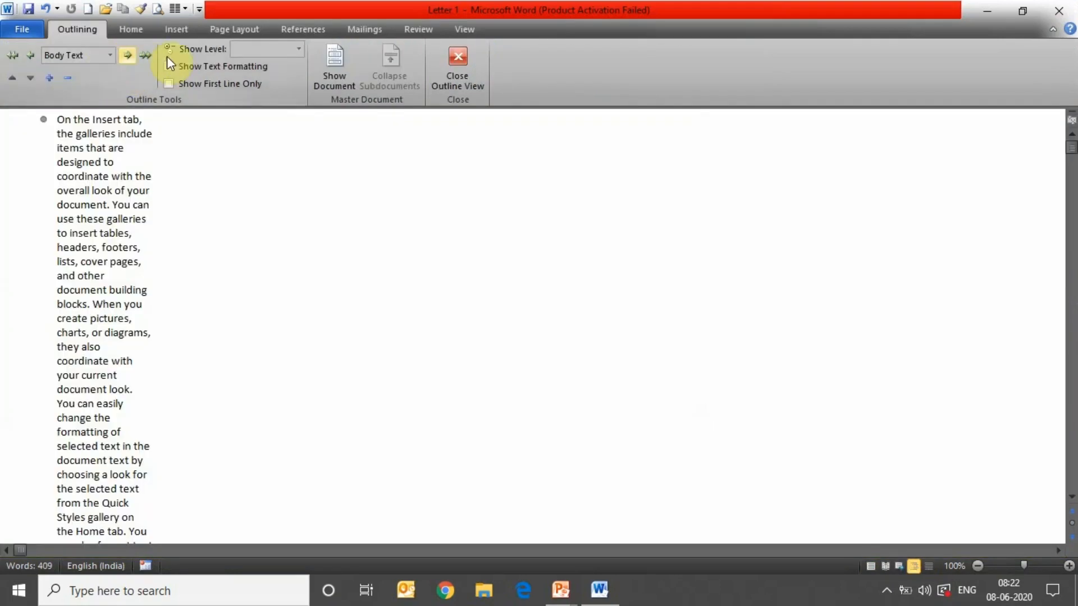
click(453, 60)
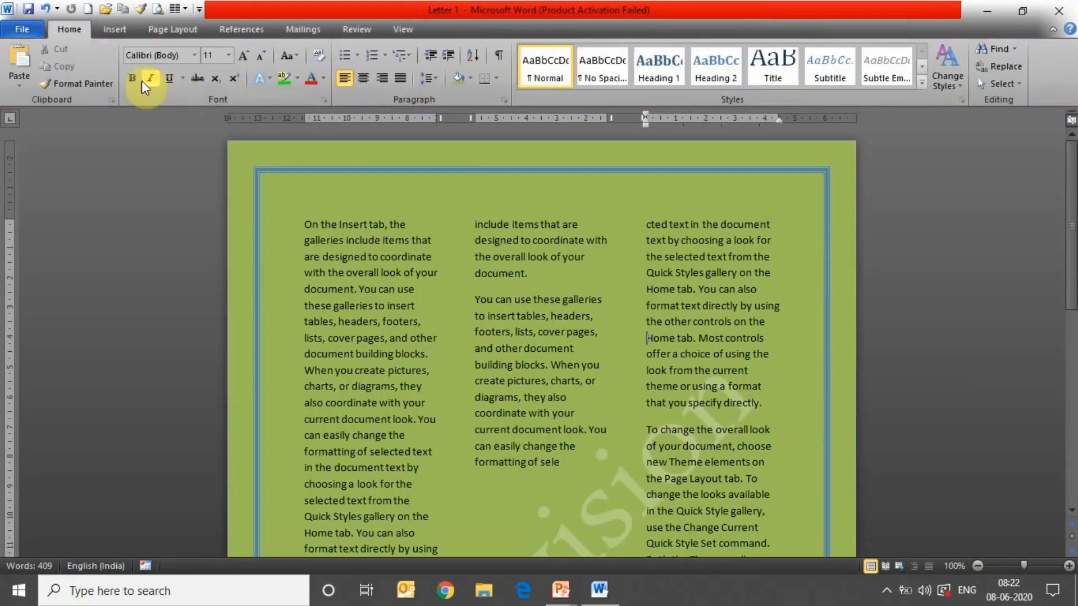
click(404, 29)
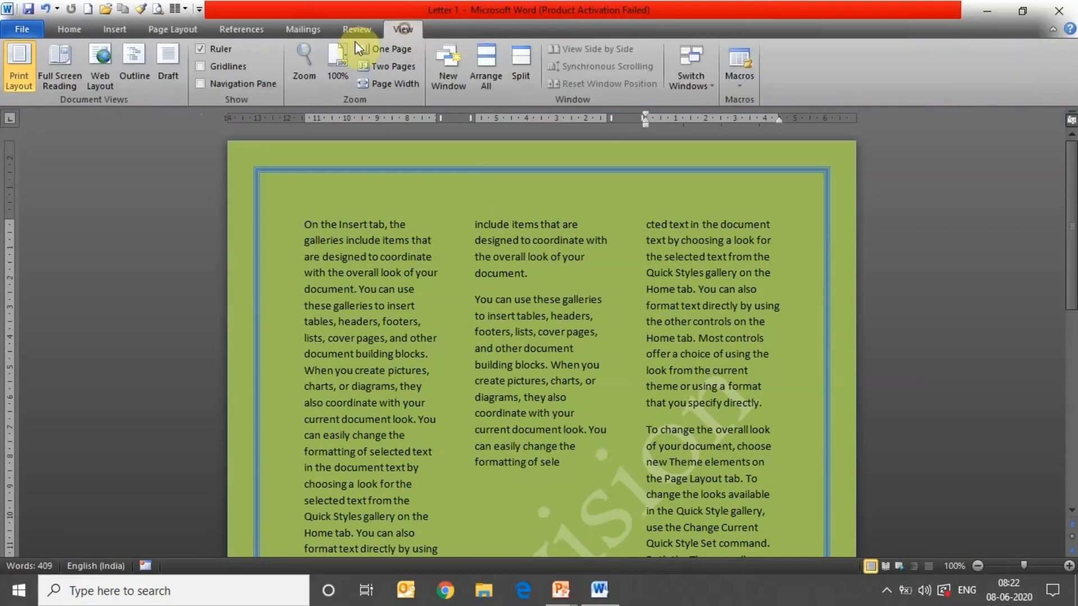
click(160, 67)
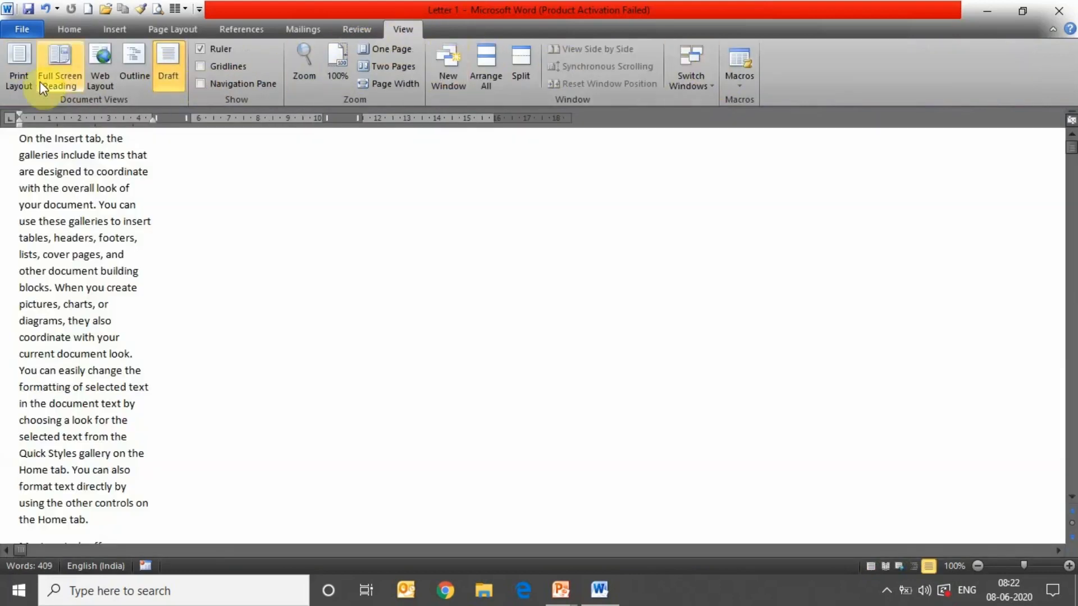
click(28, 72)
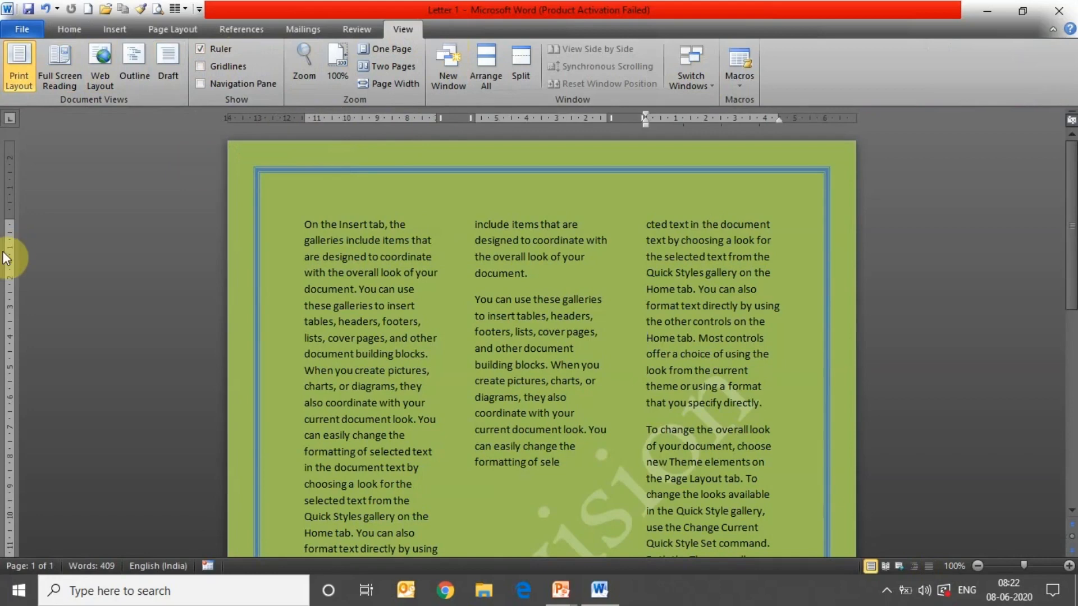
- Shrink the top and left page margins on the rulers so the columns start higher and run wider
drag(10, 218, 31, 156)
mouse_move(310, 119)
mouse_down()
mouse_move(228, 138)
mouse_move(225, 119)
mouse_move(279, 120)
mouse_up()
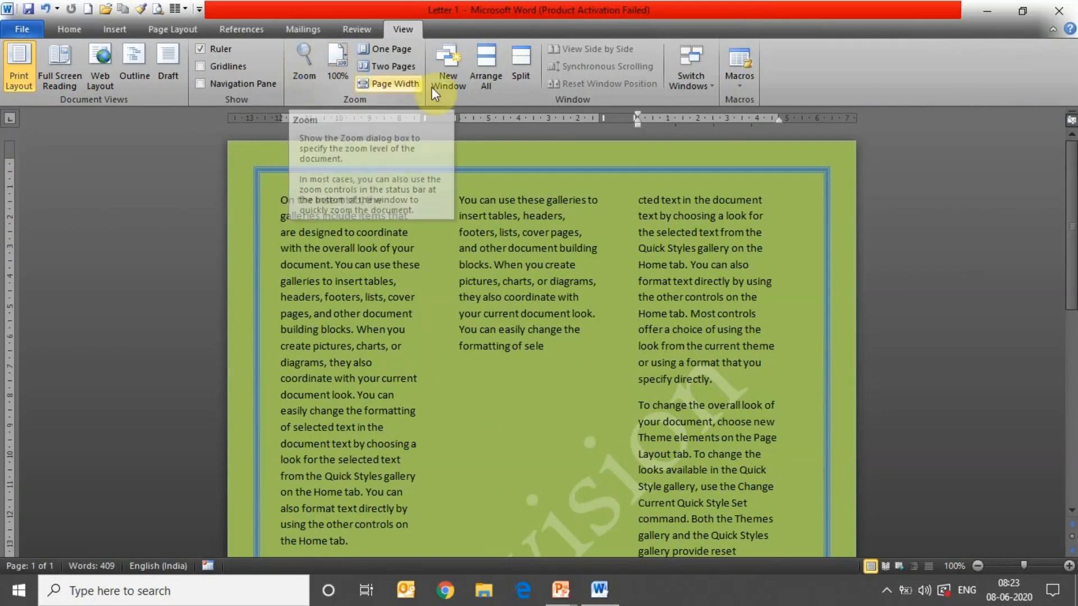
click(71, 28)
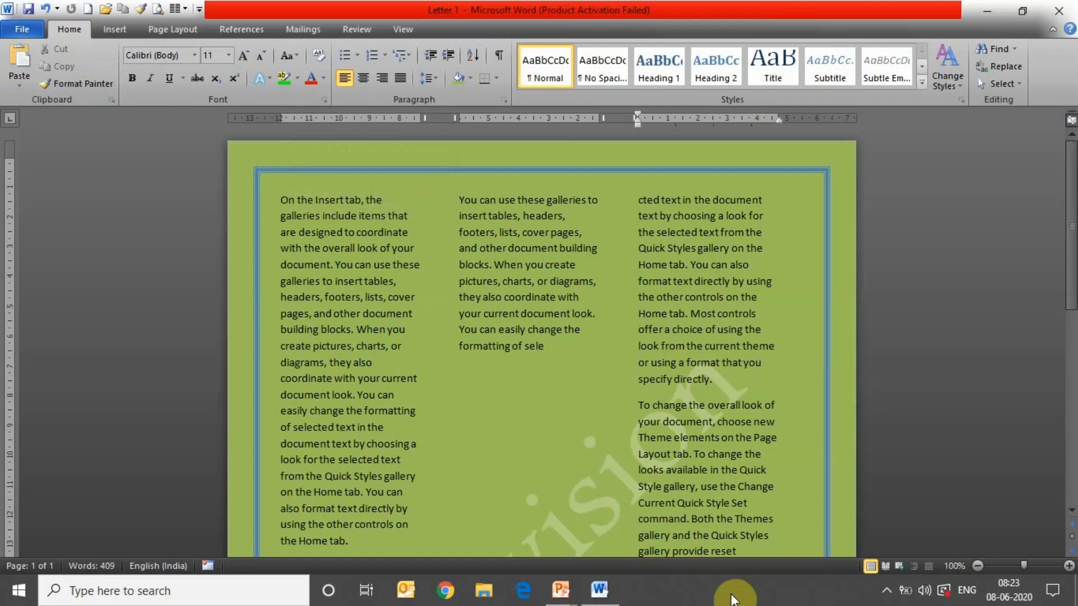
- Bring the PowerPoint slide show forward and advance to slide 4, 'Thank You and Lets Synergize'
mouse_move(562, 591)
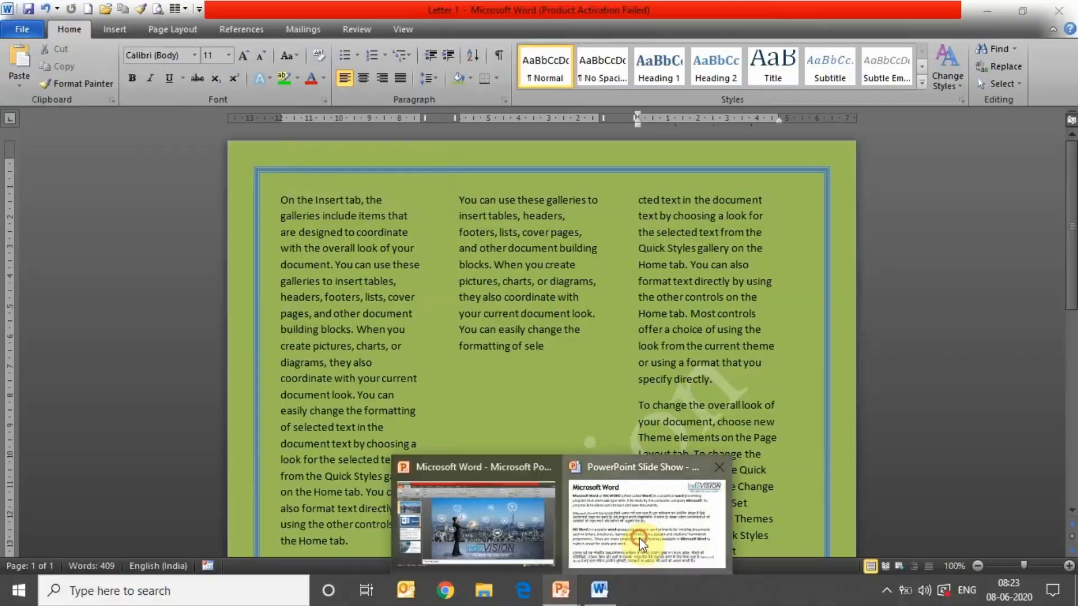
click(639, 474)
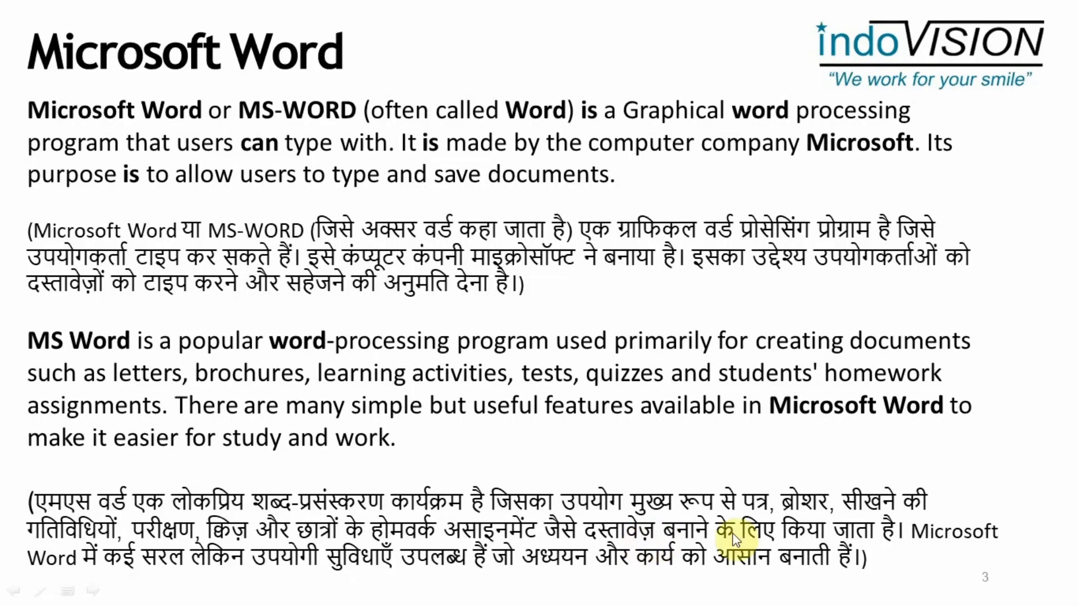
click(792, 515)
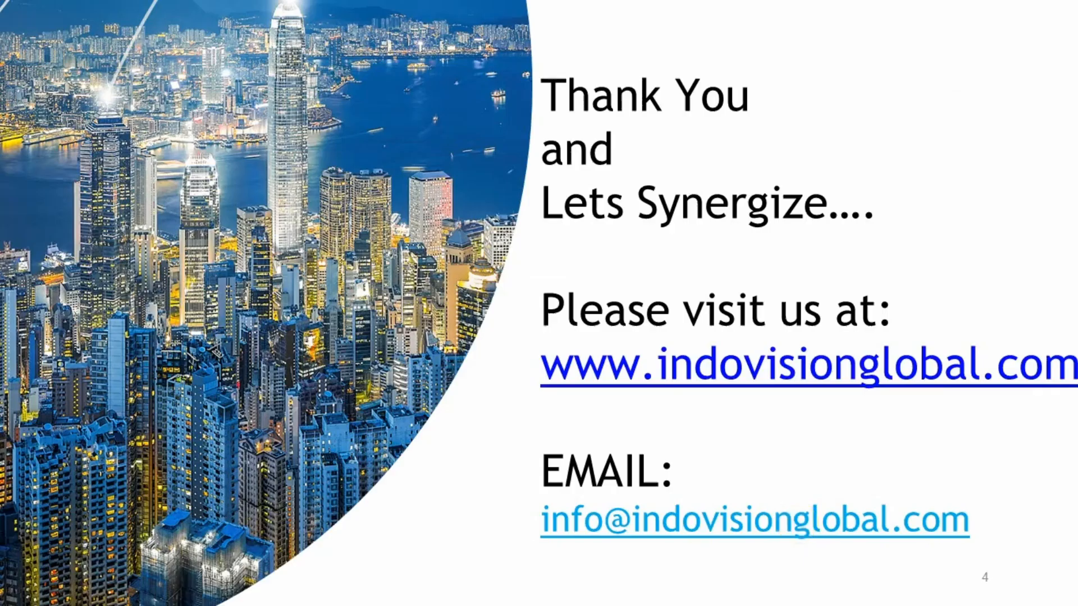